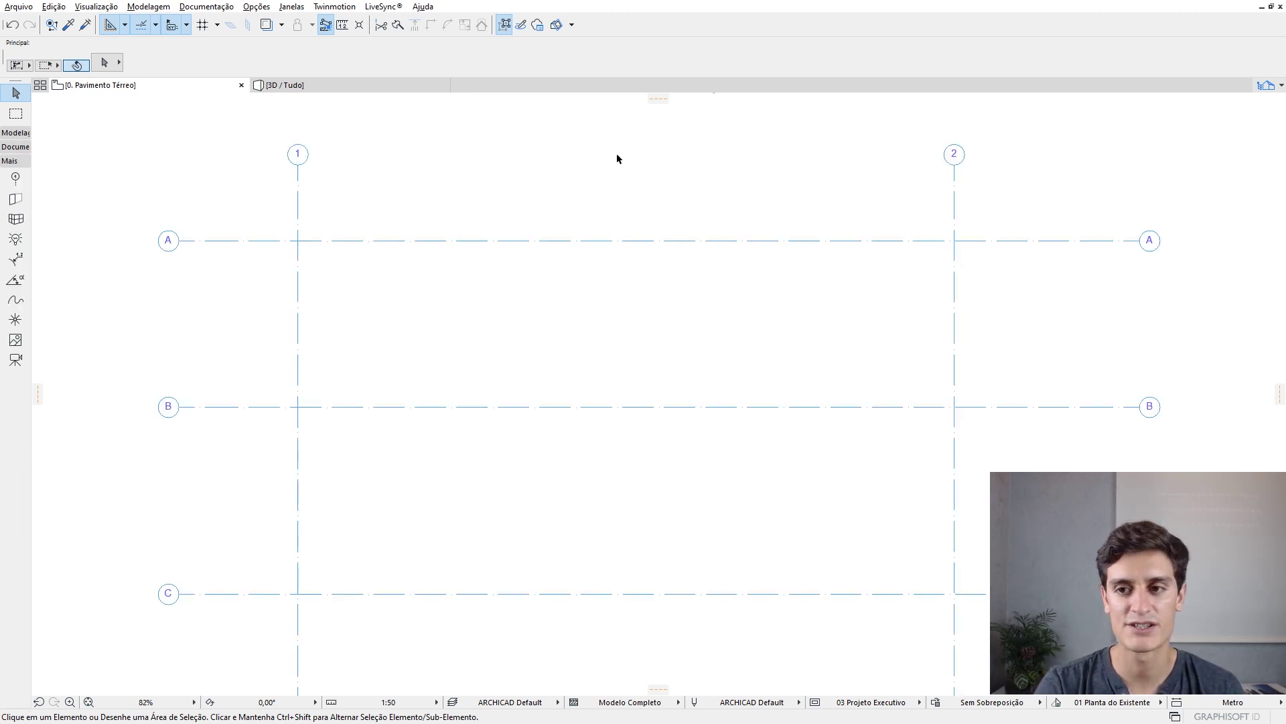
# - Start a wall with the Alvenaria Superfície Branca favorite and set its thickness to 0,20 m
pyautogui.click(16, 133)
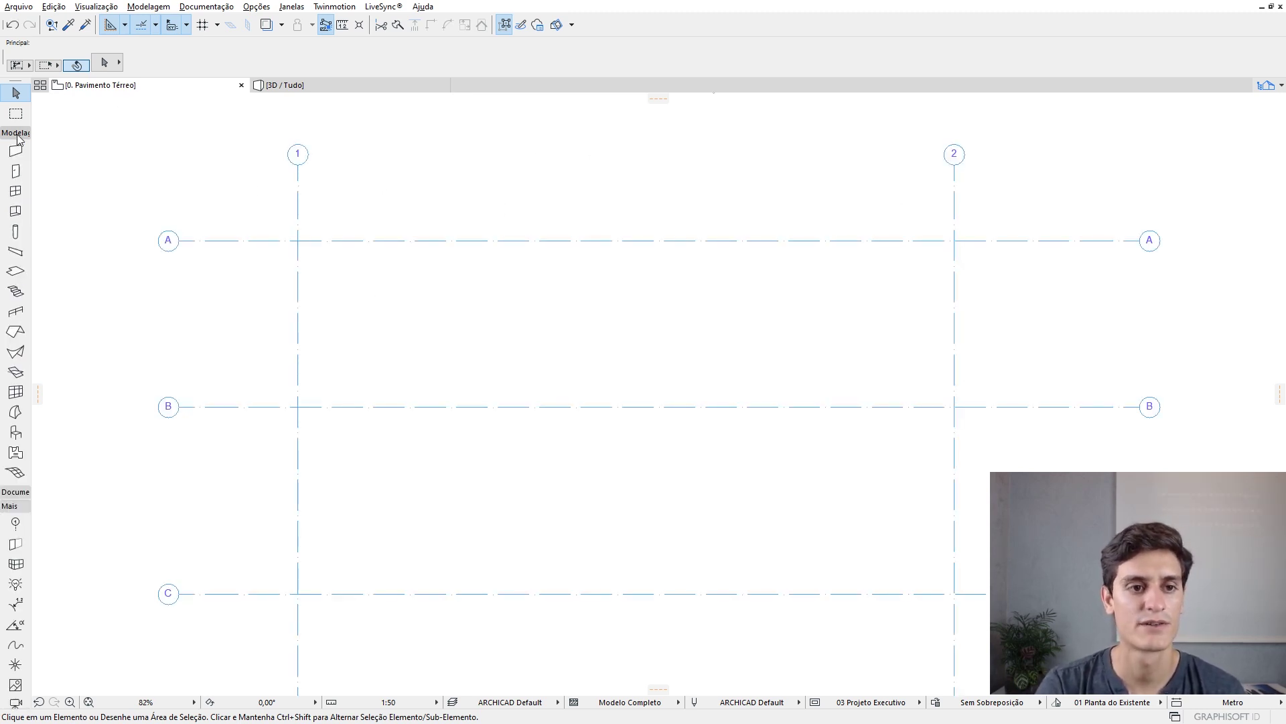
pyautogui.click(16, 151)
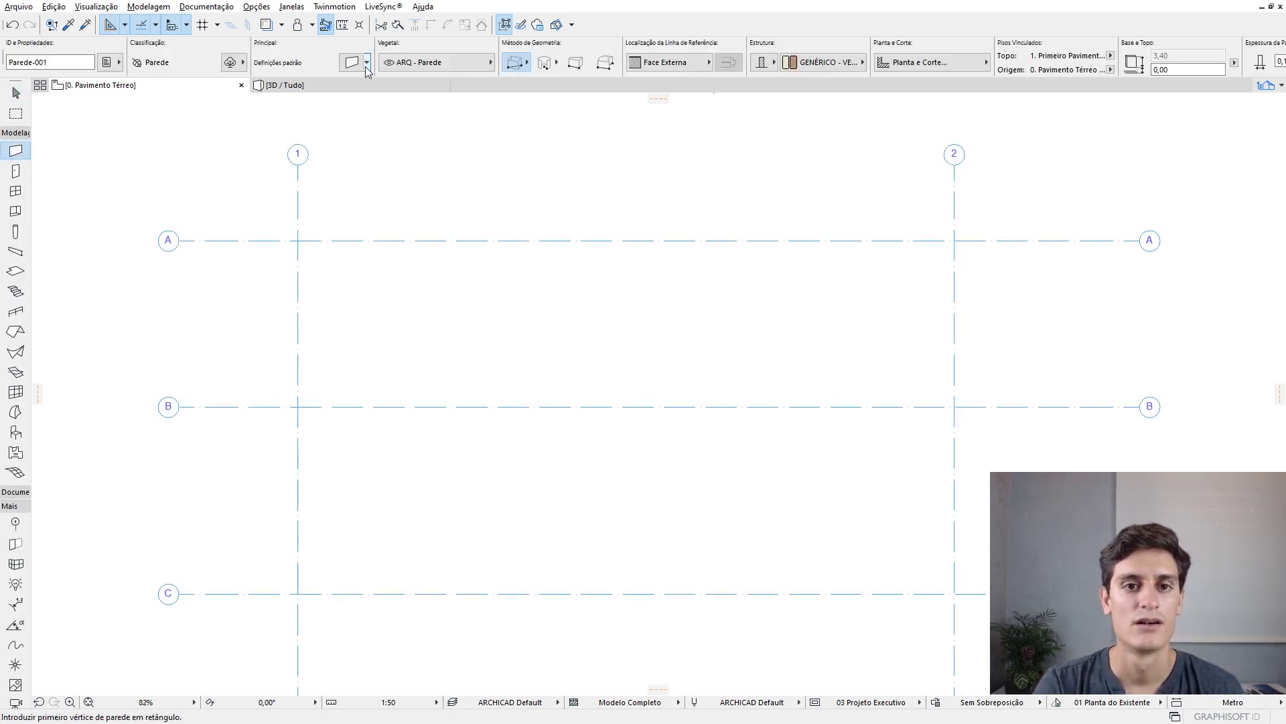
pyautogui.click(367, 64)
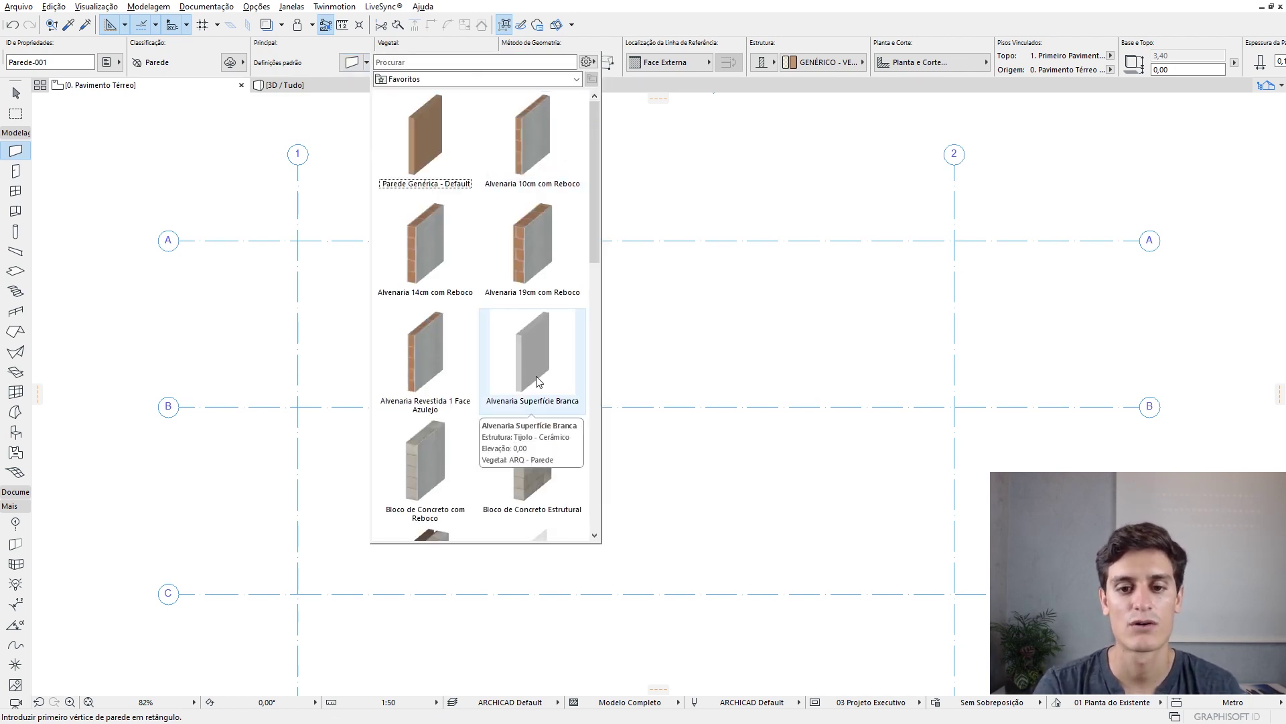
pyautogui.click(533, 357)
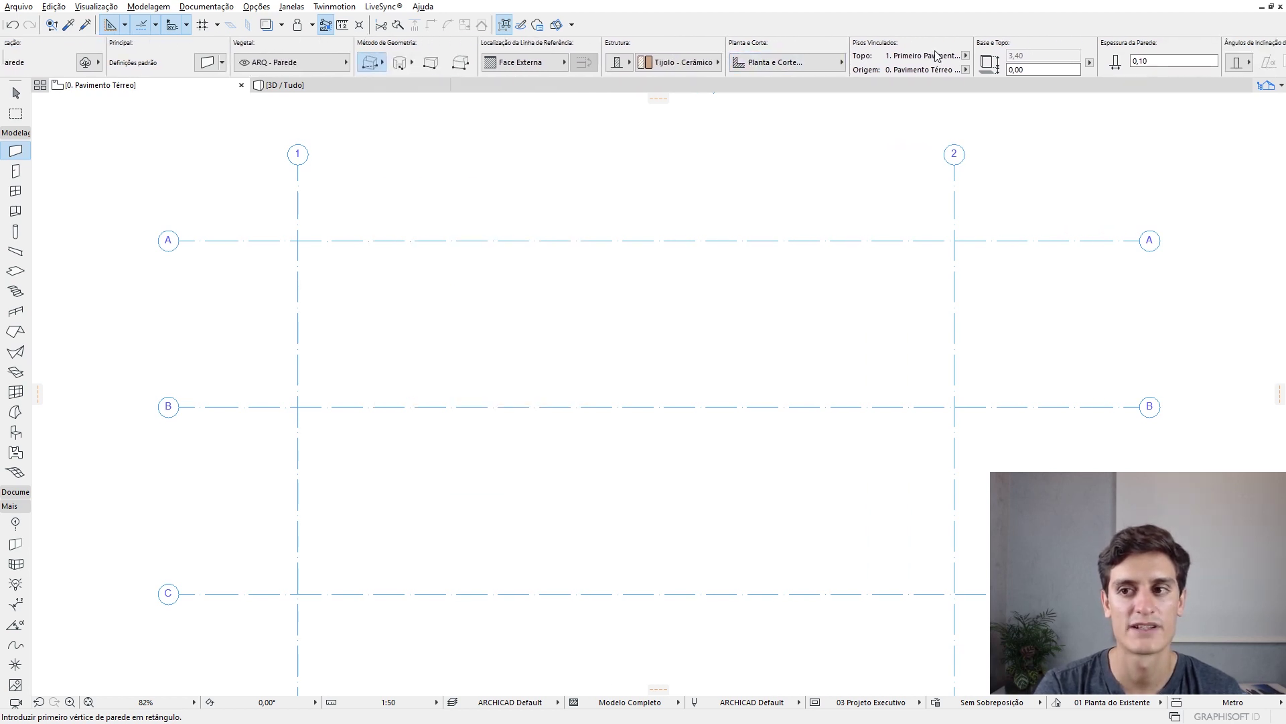
pyautogui.click(1179, 61)
pyautogui.write('0,20')
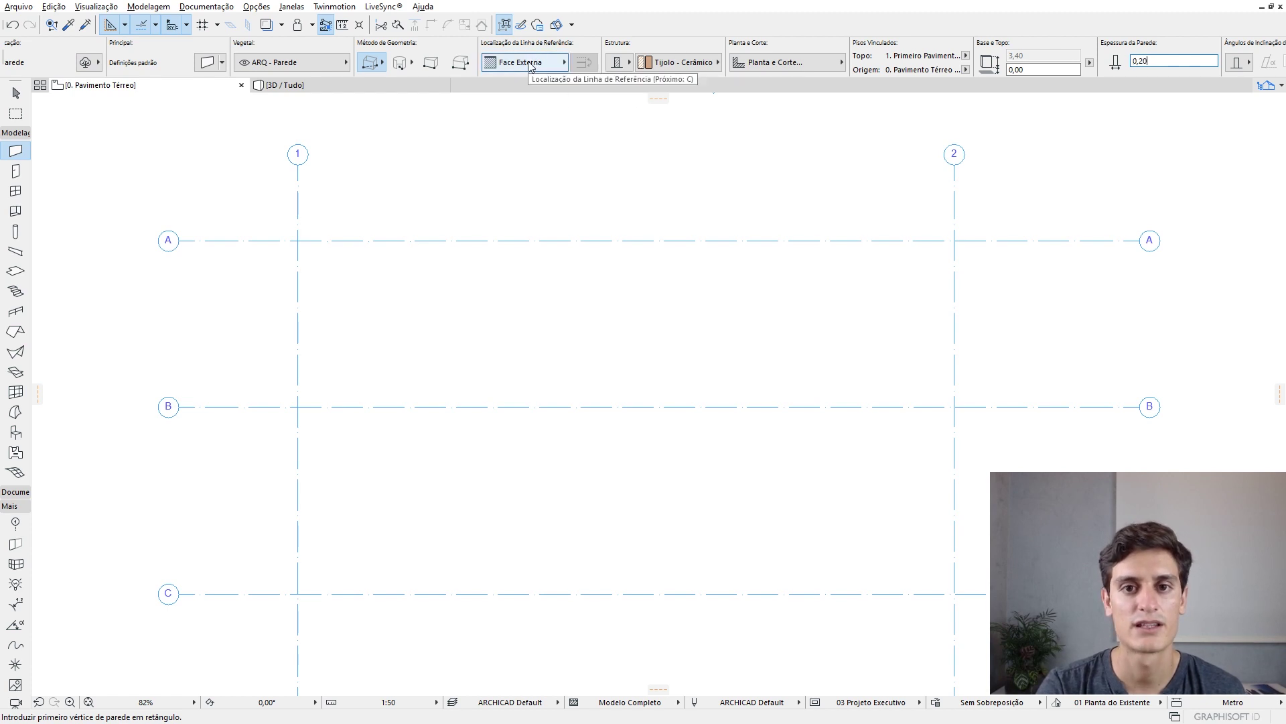
# - Draw a rectangle of walls with a Centralizar reference line, from the intersection of axes 1 and A to that of axes 2 and B
pyautogui.click(531, 63)
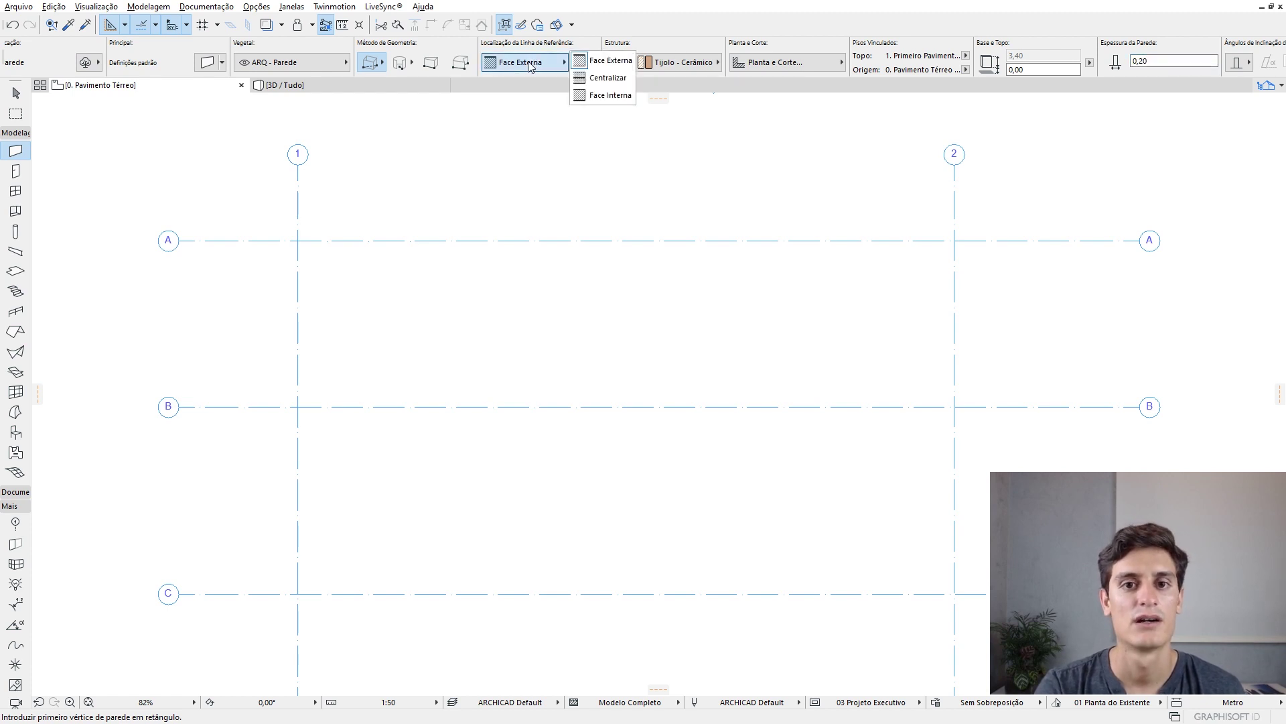
pyautogui.click(612, 79)
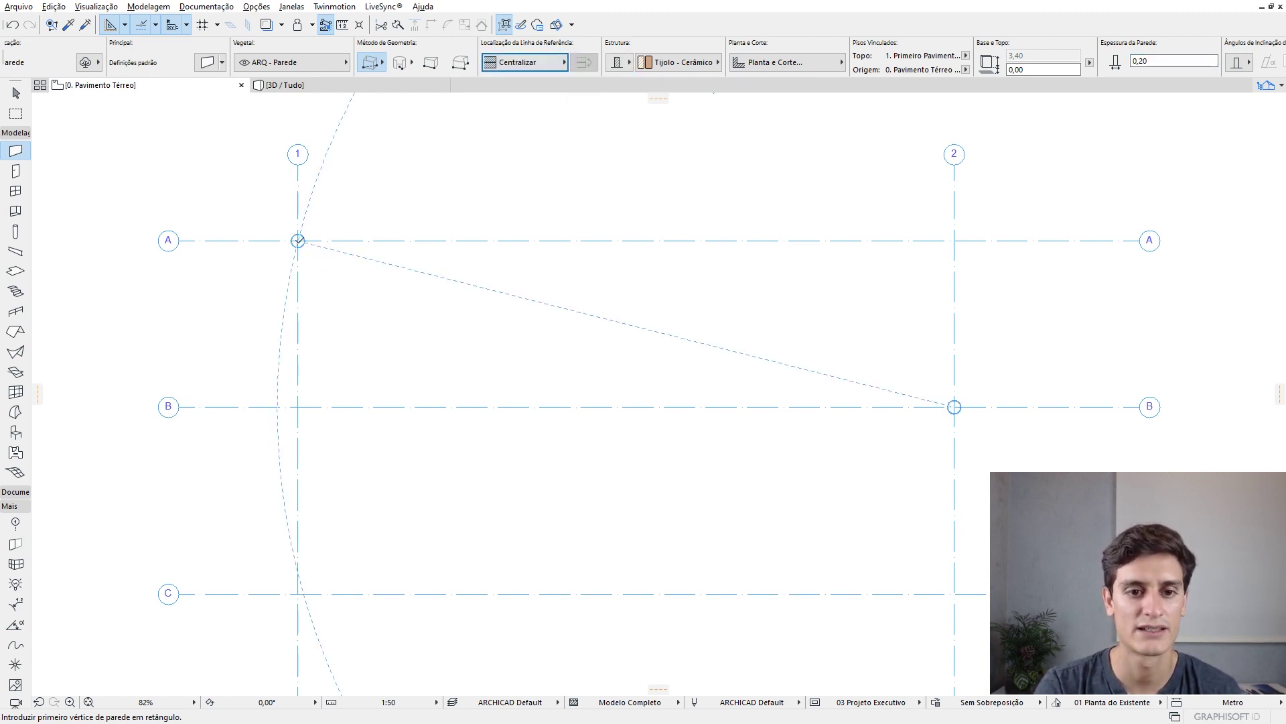
pyautogui.click(298, 241)
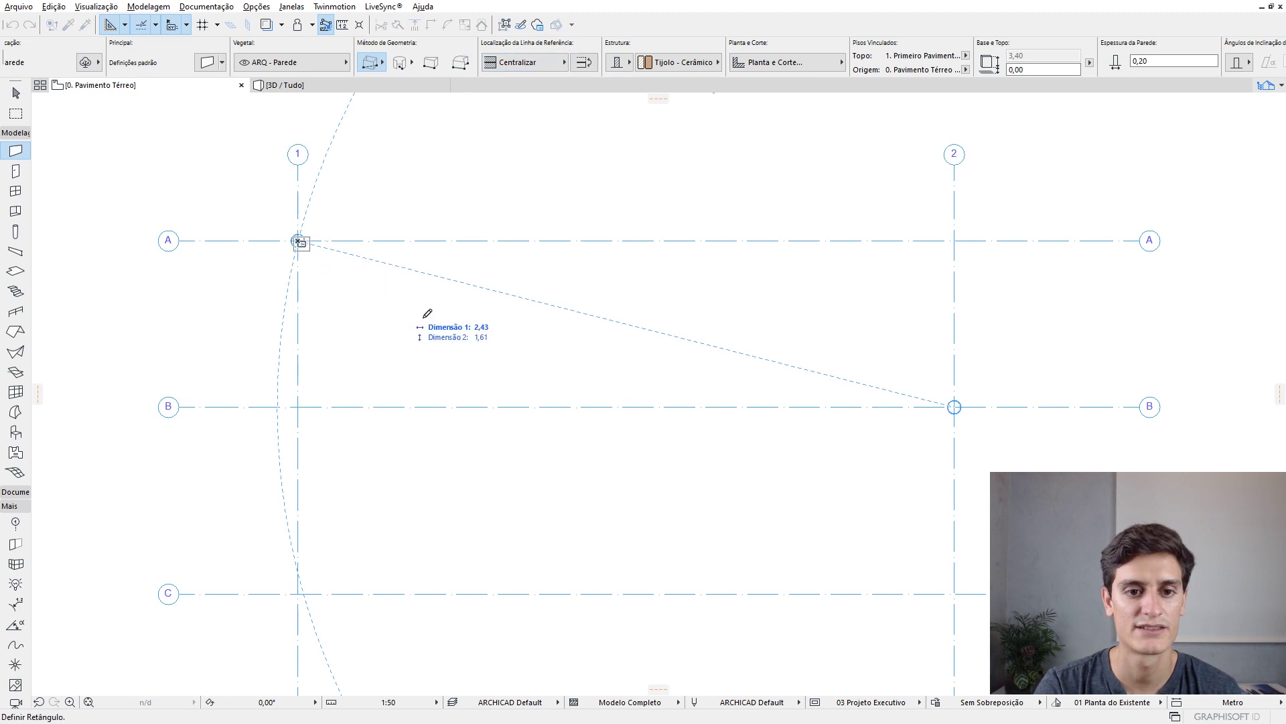
pyautogui.click(955, 406)
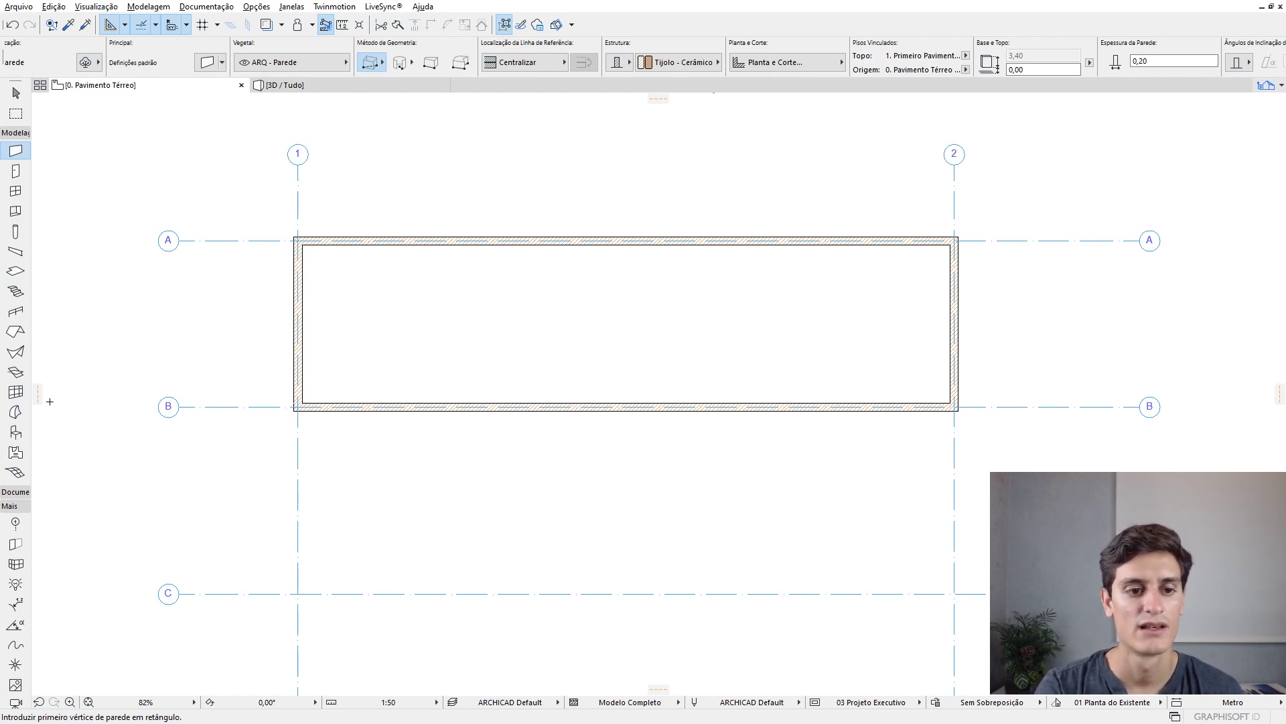
# - Place a vertical guide line on the inner face of the axis 1 wall and copy it 5,325 m into the room
pyautogui.moveTo(39, 391); pyautogui.dragTo(303, 321)
pyautogui.scroll(4, 368, 281)
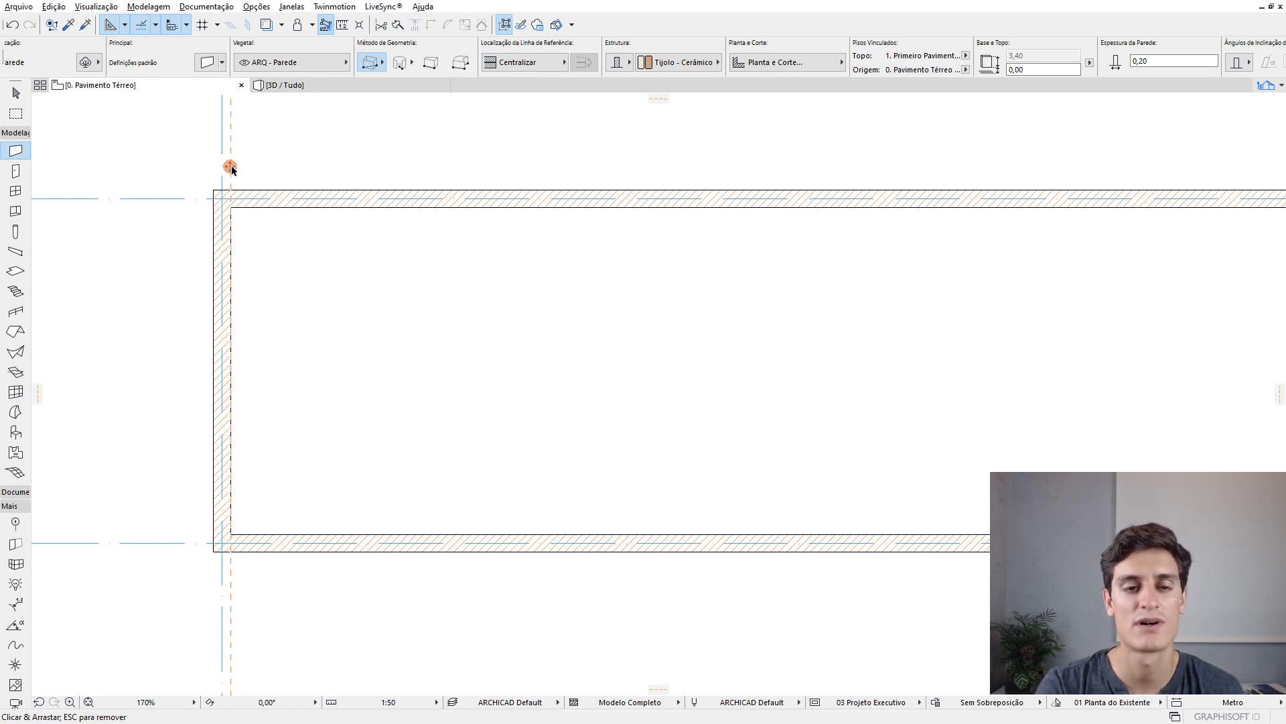
pyautogui.moveTo(230, 167); pyautogui.dragTo(320, 164)
pyautogui.press('ctrl')
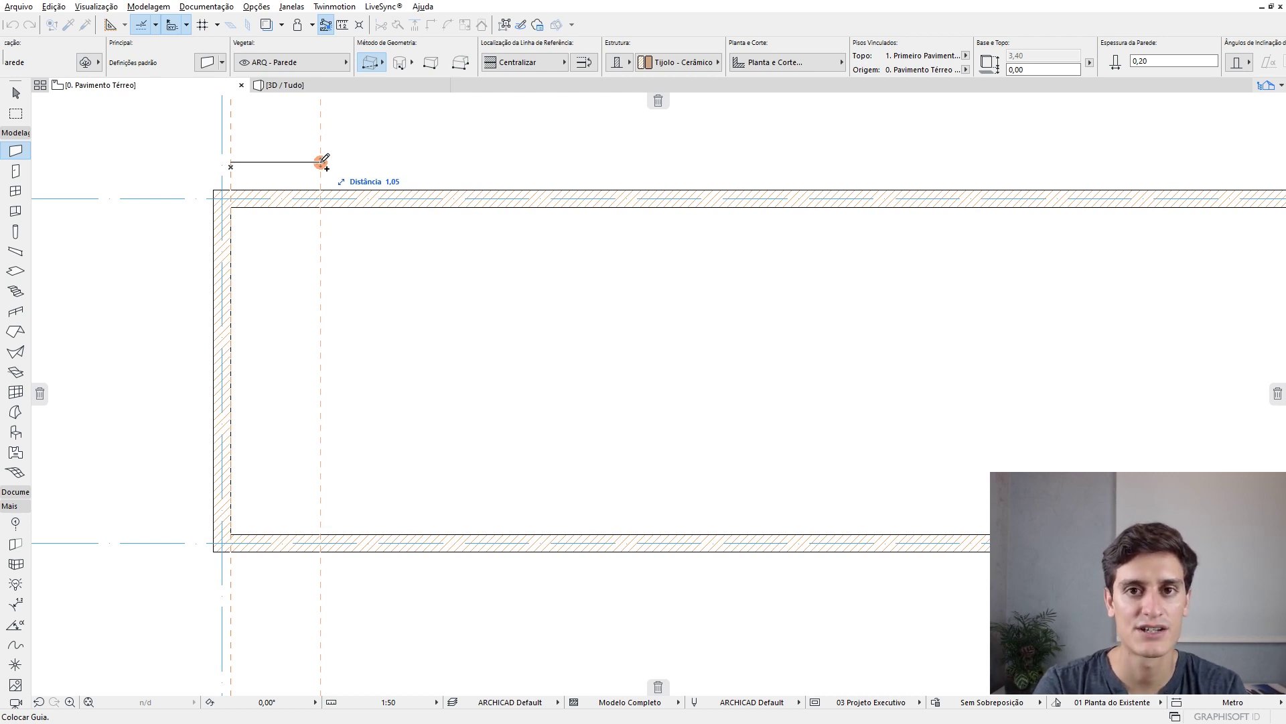
pyautogui.write('5')
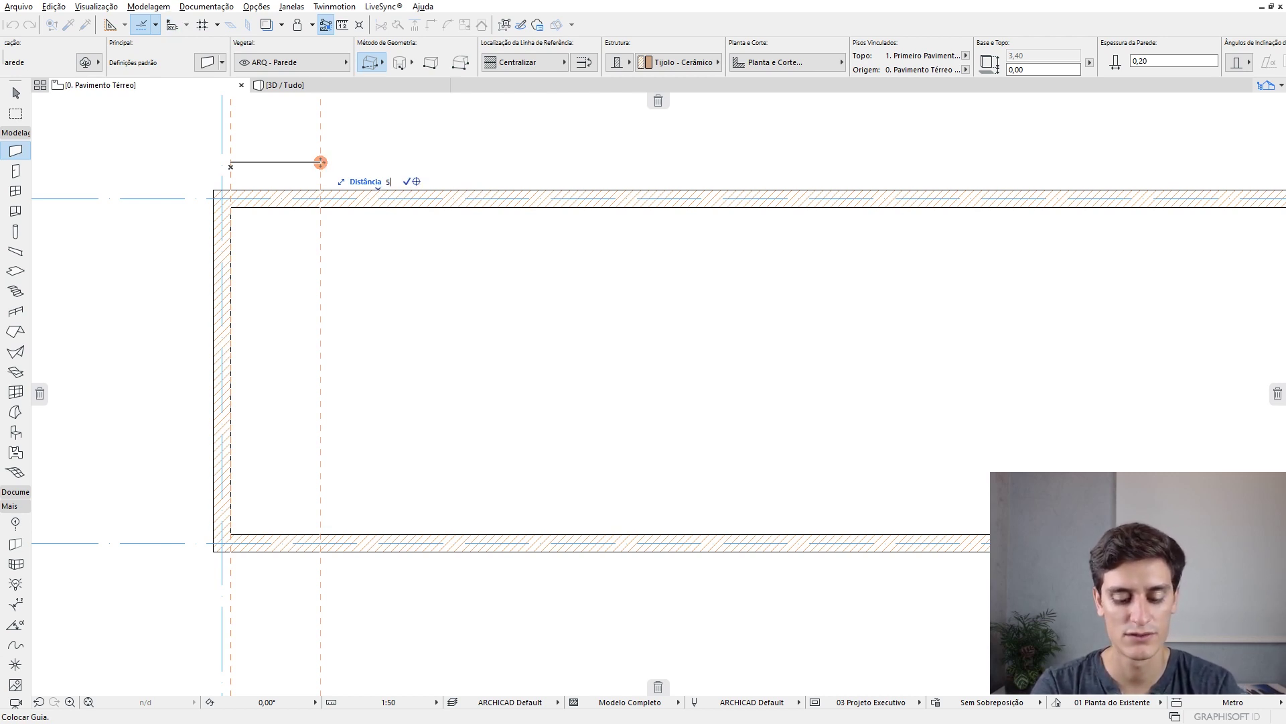
pyautogui.write(',325')
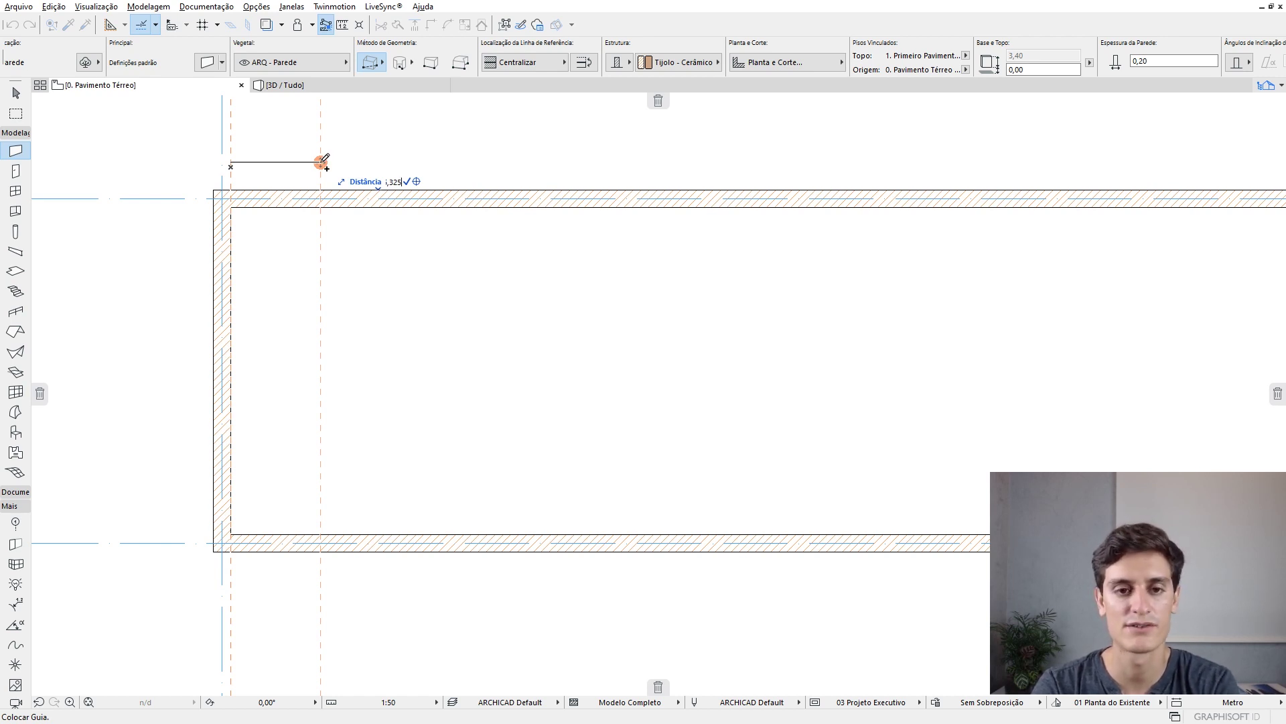
pyautogui.press('Return')
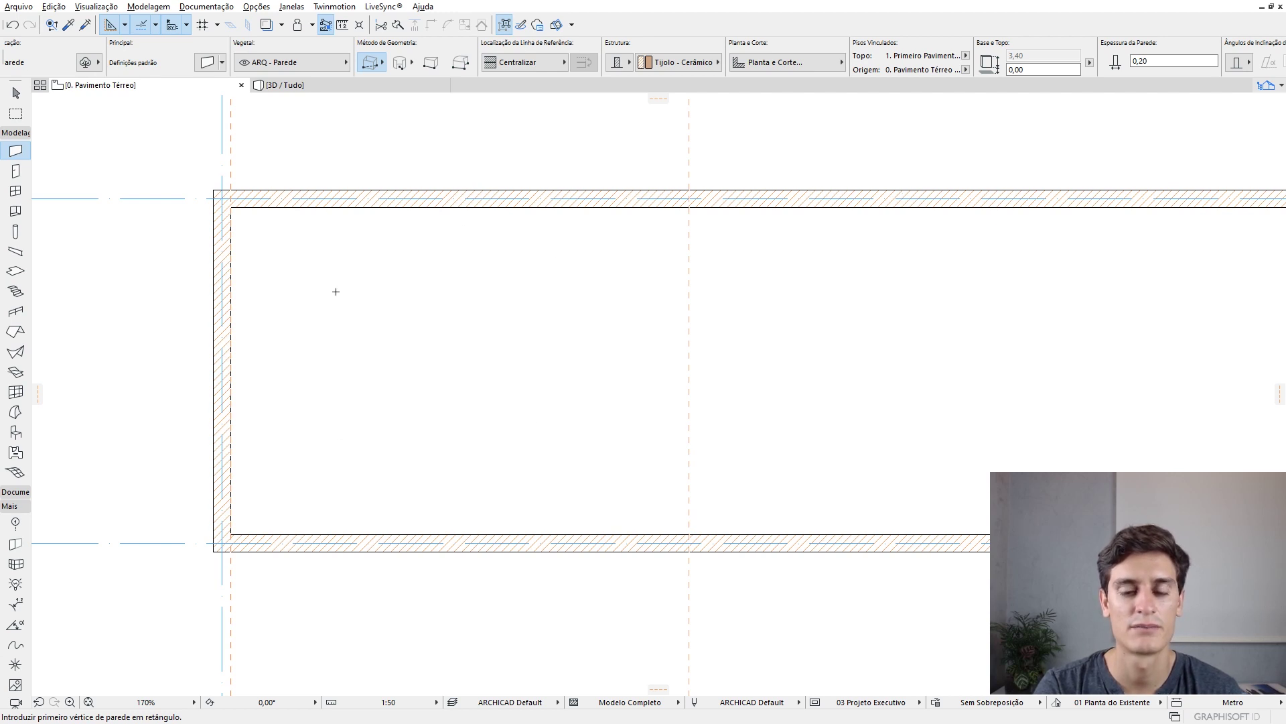
# - Set the wall reference line to Face Interna and the wall thickness to 0,15 m
pyautogui.click(539, 64)
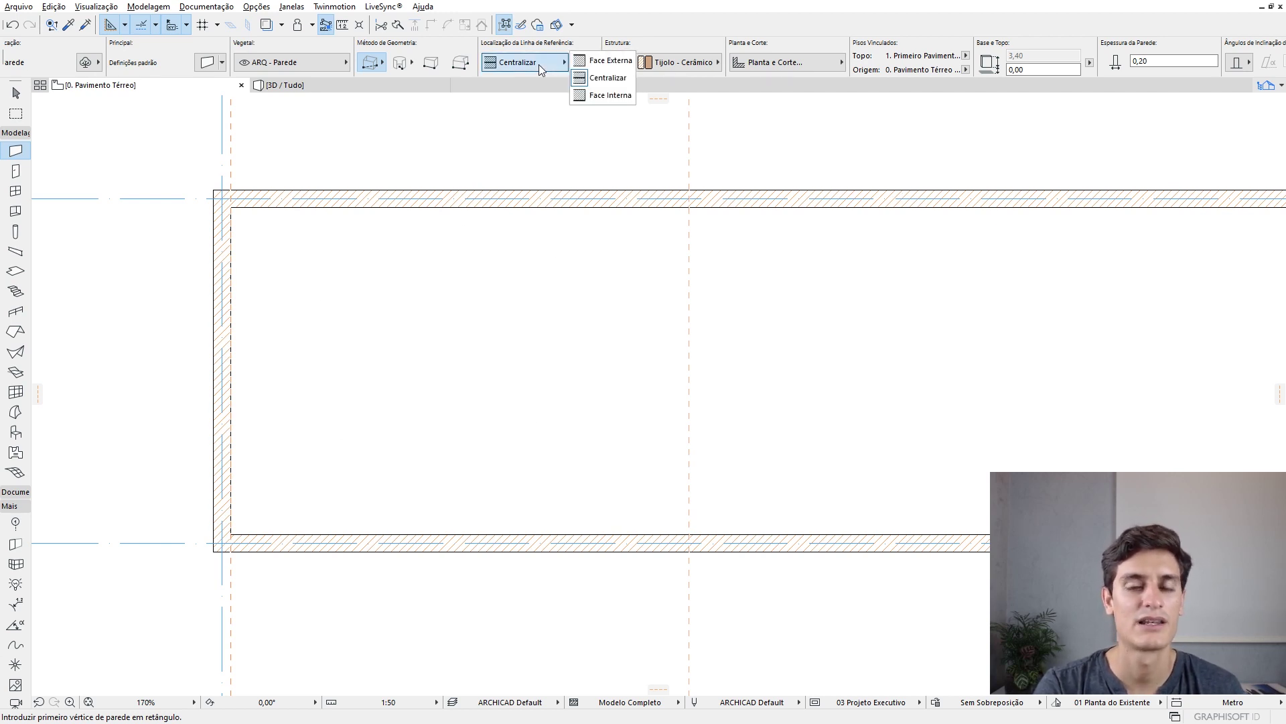
pyautogui.click(609, 94)
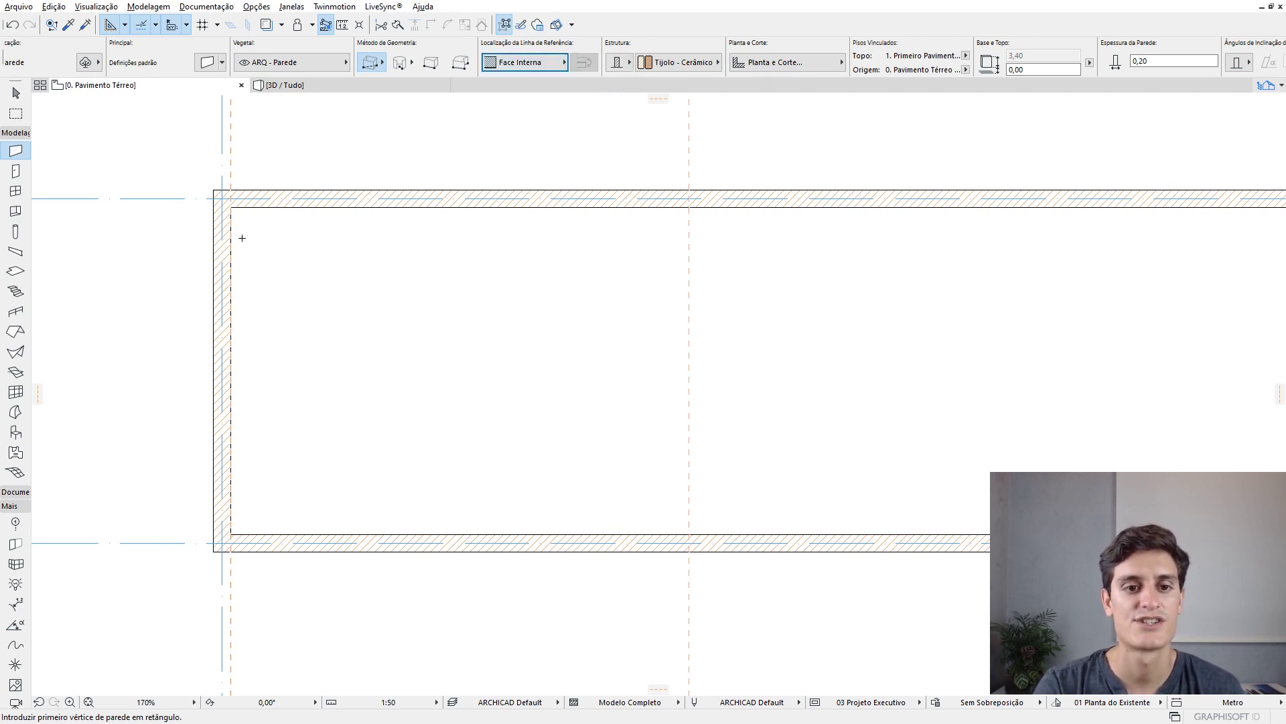
pyautogui.click(1172, 61)
pyautogui.write(',15')
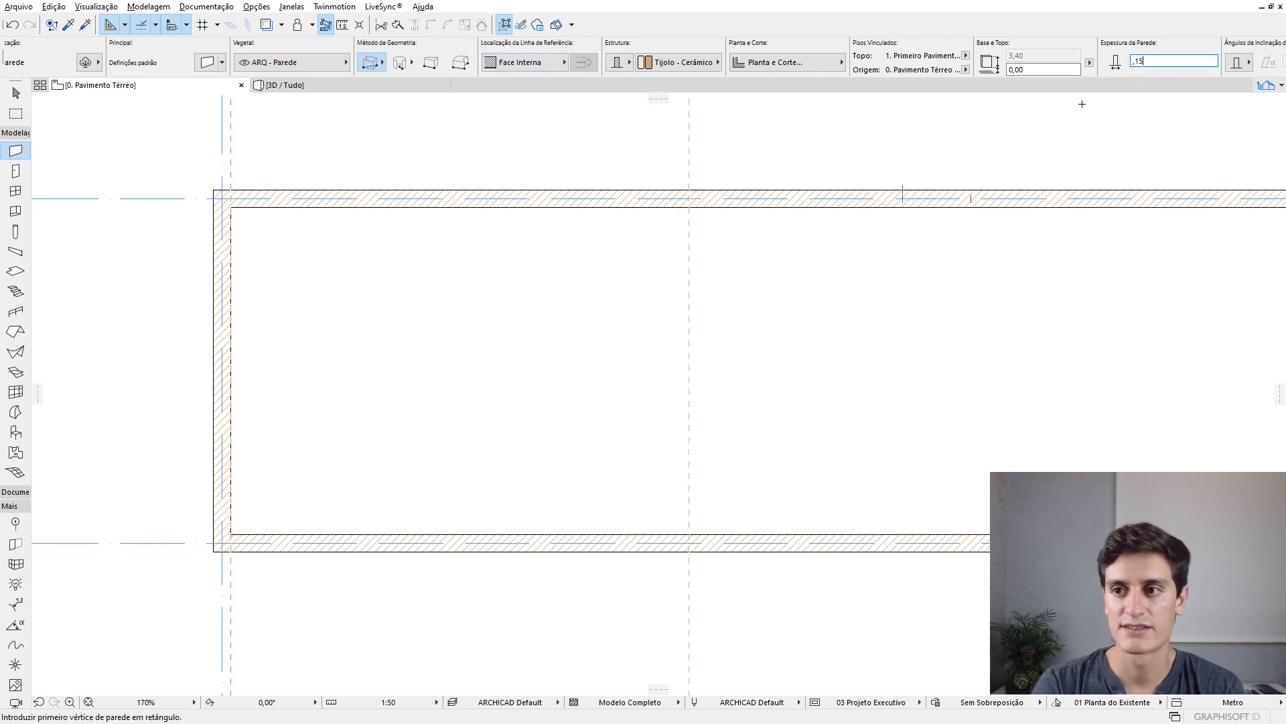
# - Draw a single straight partition along the copied guide line, between the inner faces of the axis A and axis B walls
pyautogui.click(689, 207)
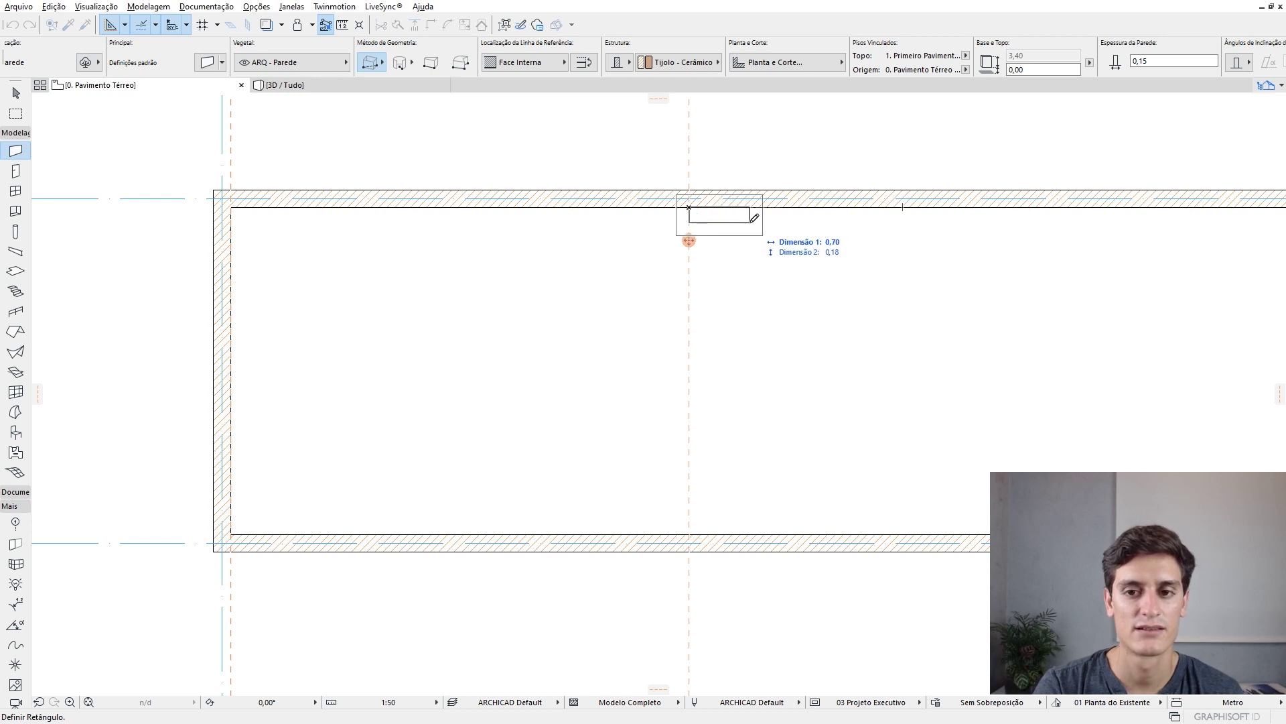
pyautogui.click(368, 64)
pyautogui.click(373, 54)
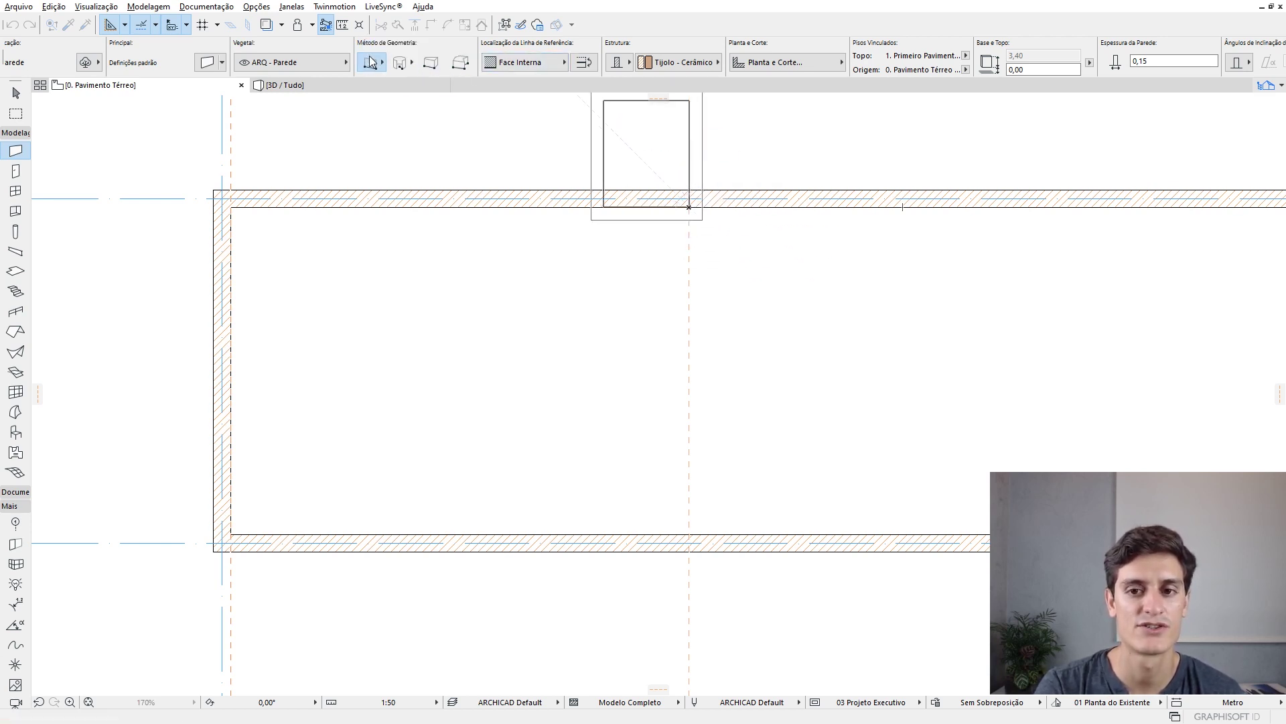
pyautogui.click(689, 534)
# - Draw a vertical partition towards axis B, starting on the axis A wall's inner face 1,35 m from the first partition's corner
pyautogui.moveTo(912, 411); pyautogui.dragTo(735, 420, button='middle')
pyautogui.scroll(-3, 683, 422)
pyautogui.scroll(2, 729, 414)
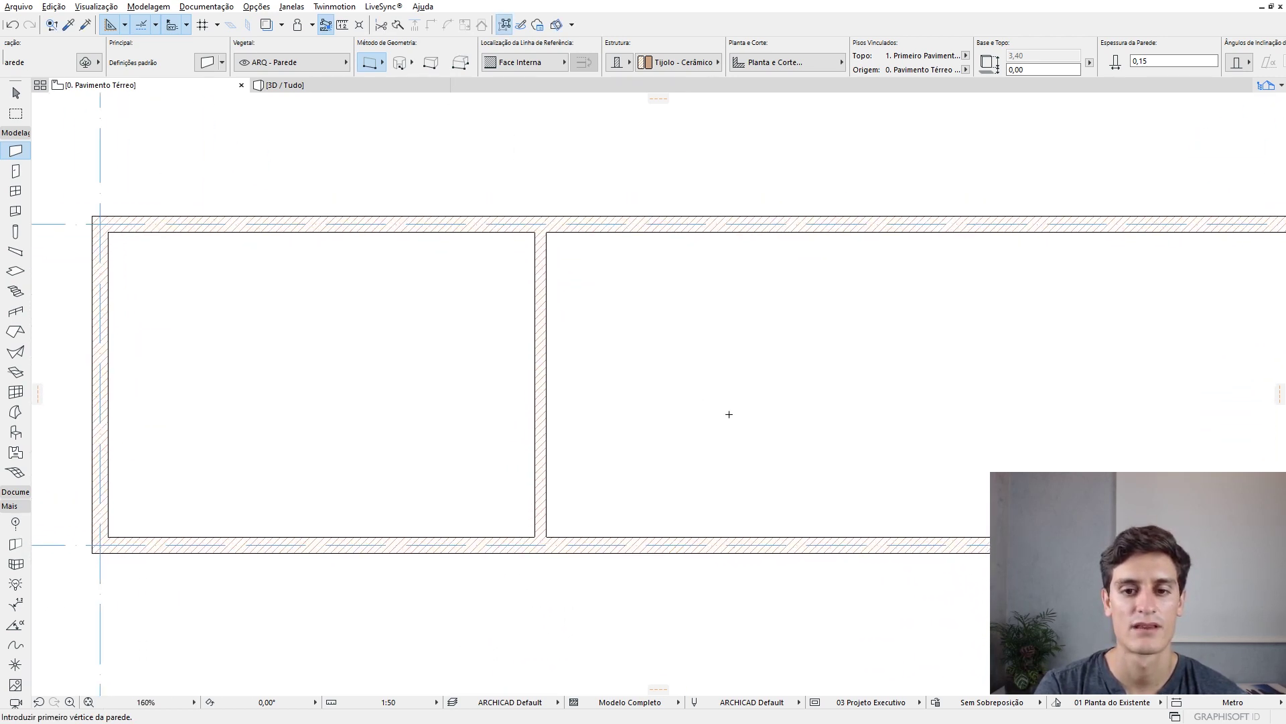
pyautogui.scroll(1, 723, 406)
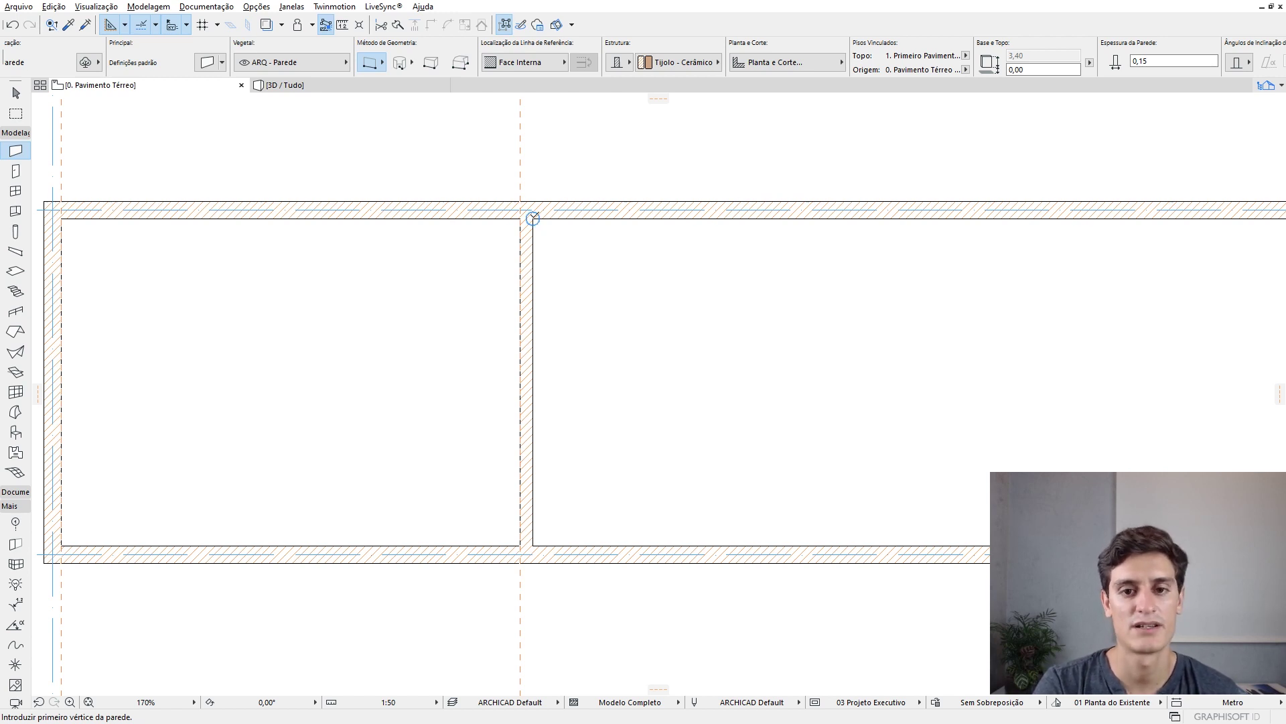
pyautogui.keyDown('alt'); pyautogui.keyDown('shift'); pyautogui.click(532, 218); pyautogui.keyUp('shift'); pyautogui.keyUp('alt')
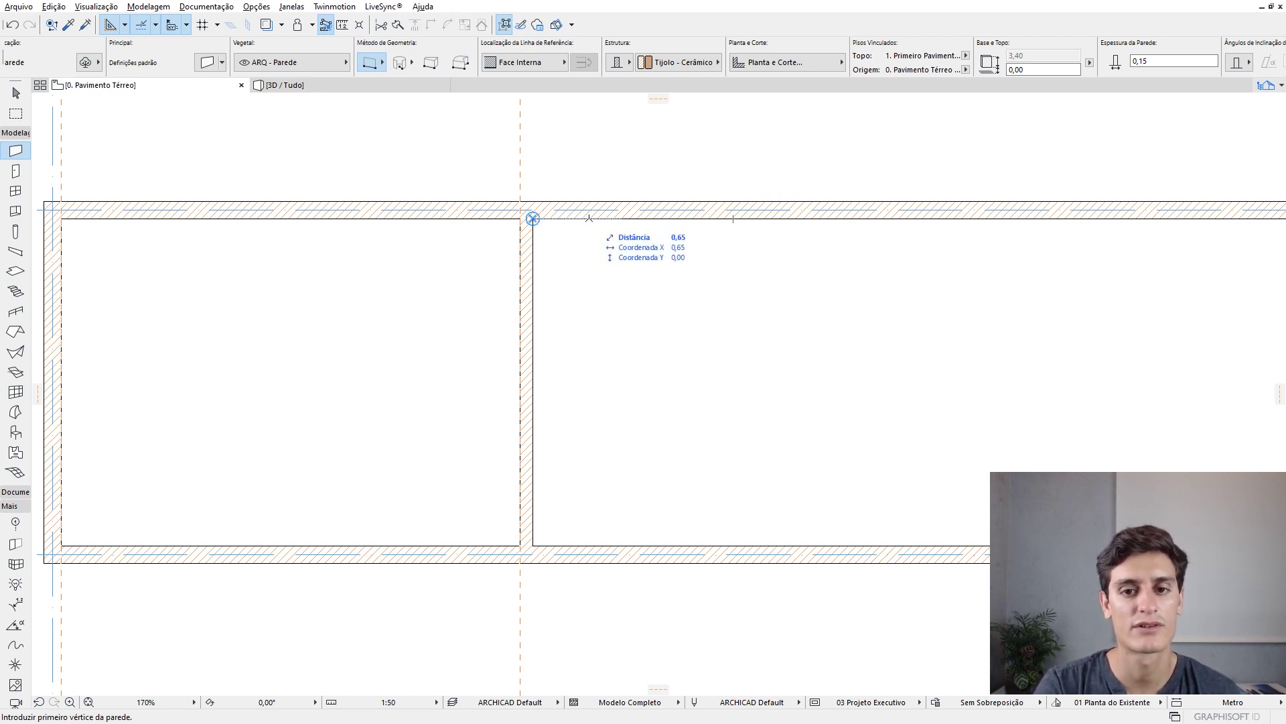
pyautogui.press('Tab')
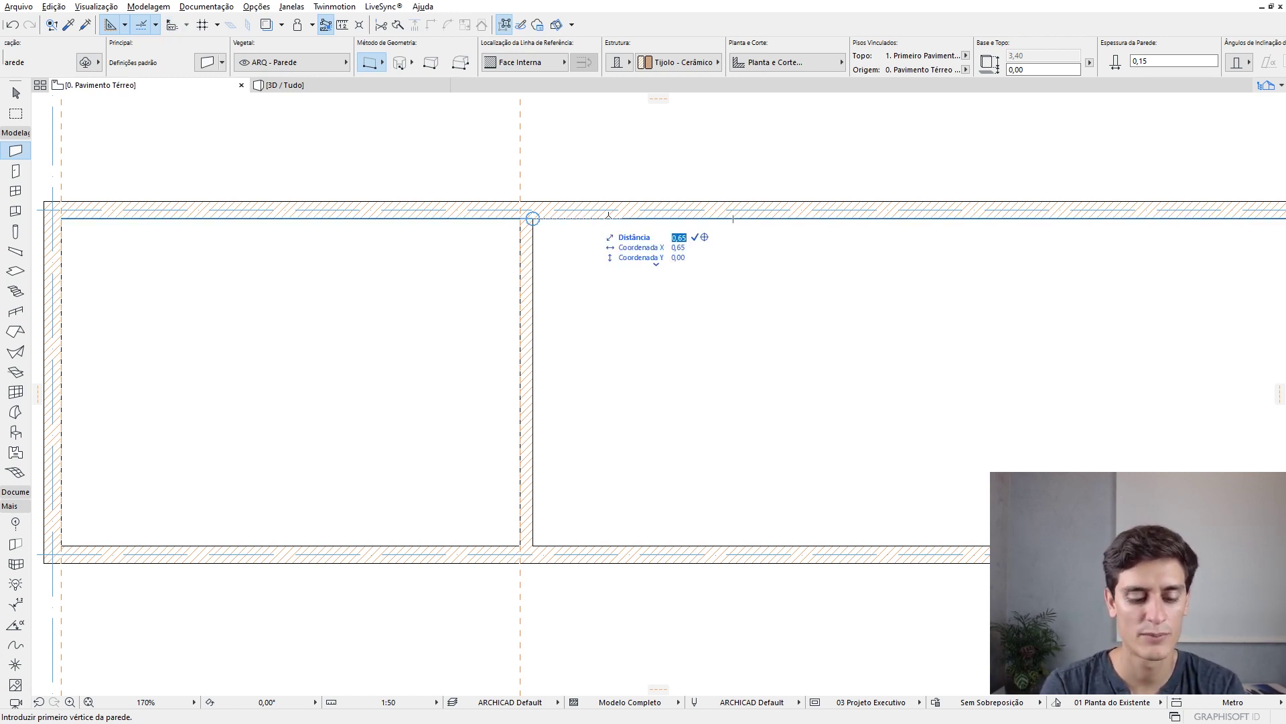
pyautogui.write('1,3')
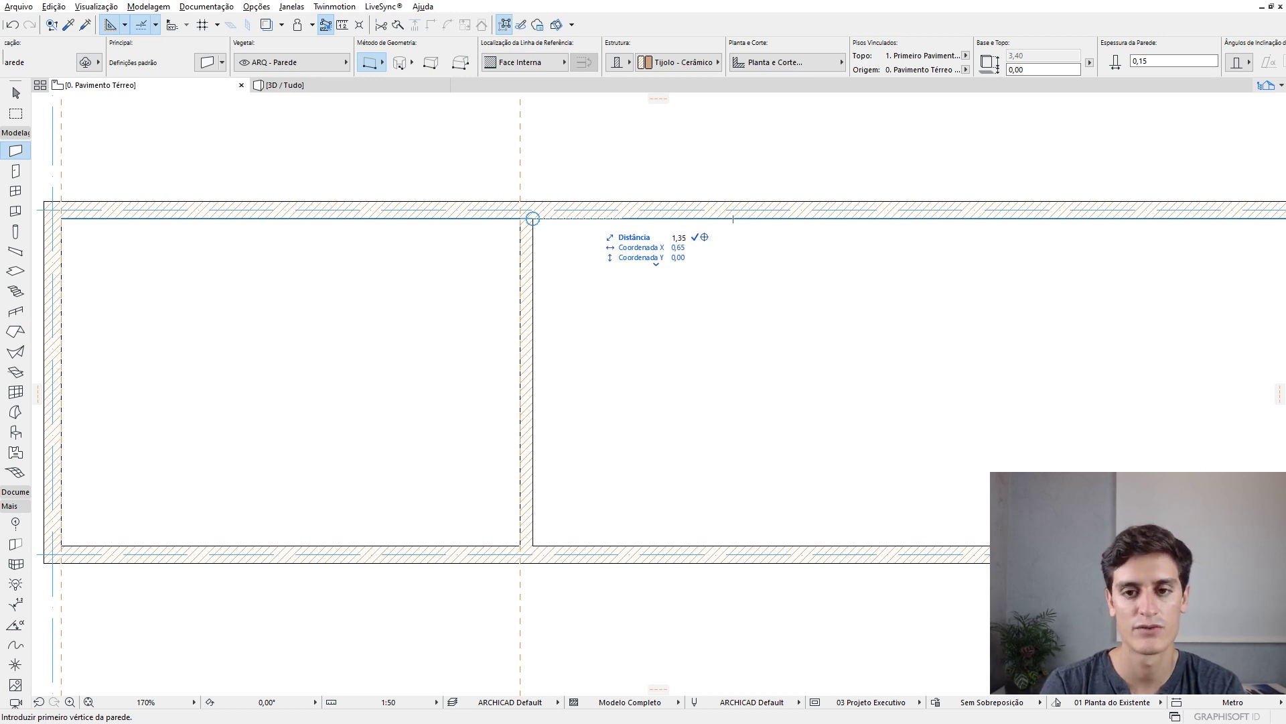
pyautogui.press('Return')
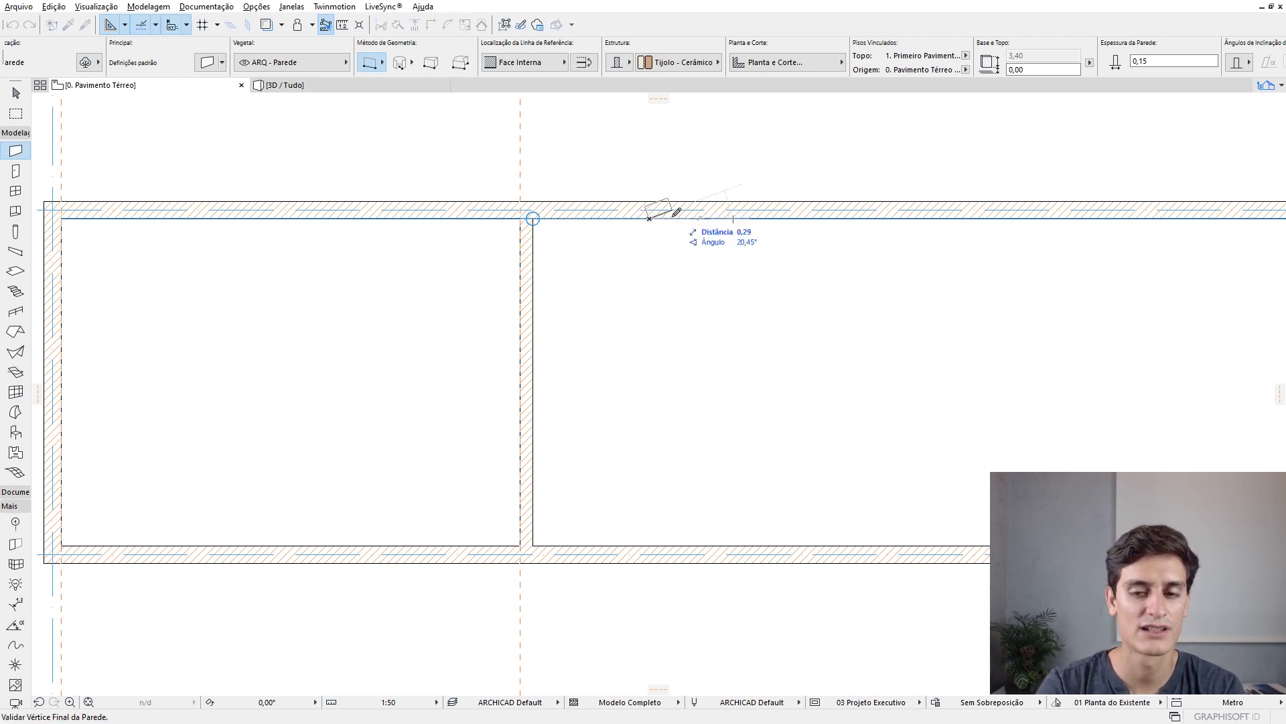
pyautogui.click(659, 539)
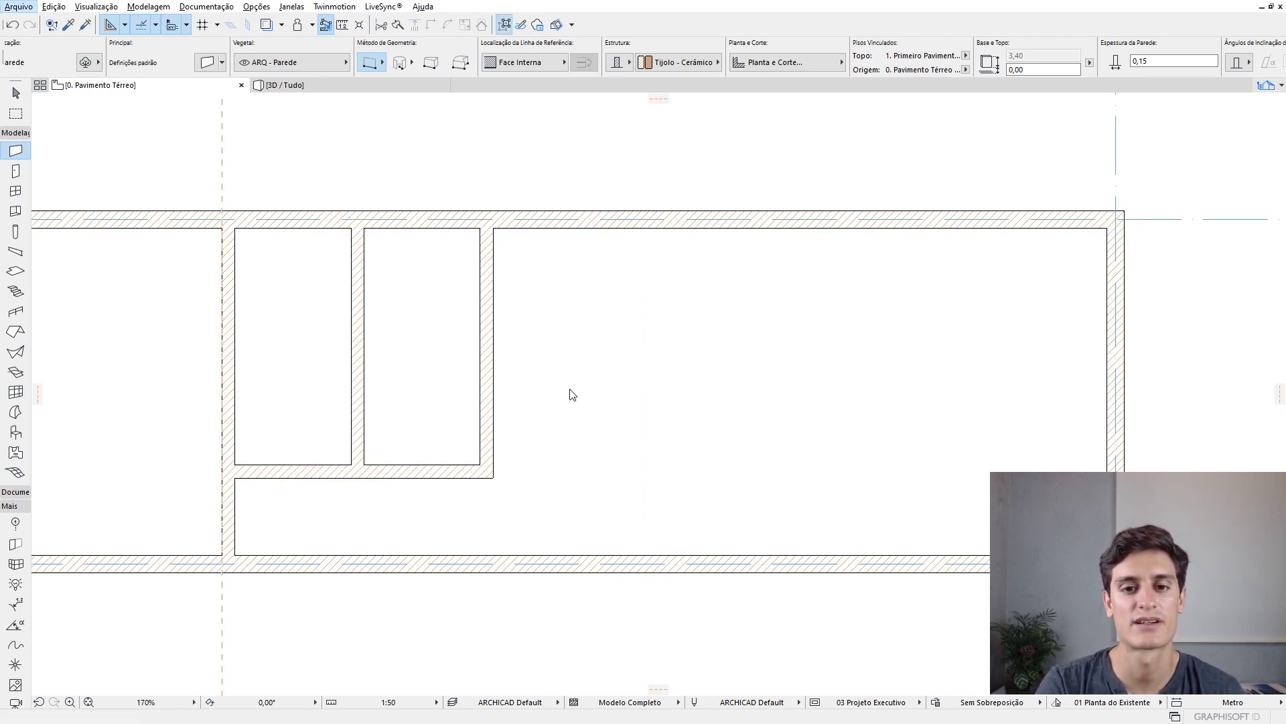
pyautogui.press('Escape')
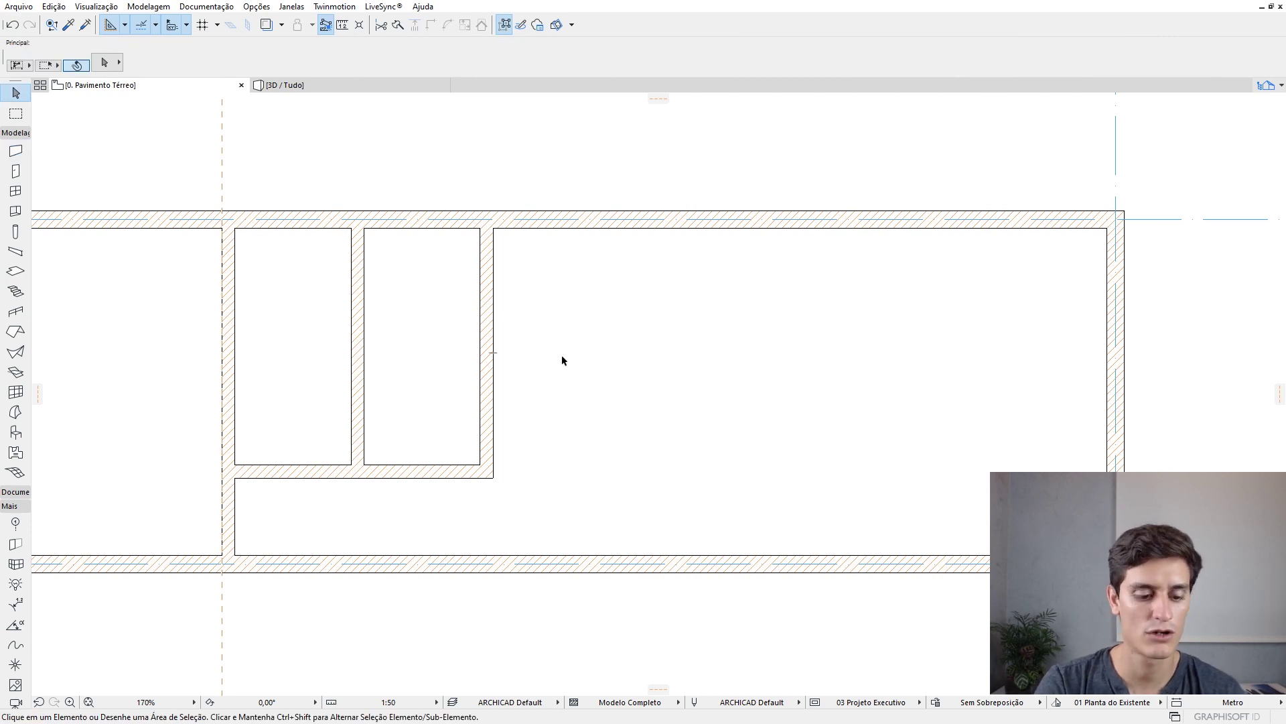
# - Copy the partition that closes the two small rooms 2,425 m horizontally towards axis 2
pyautogui.click(489, 294)
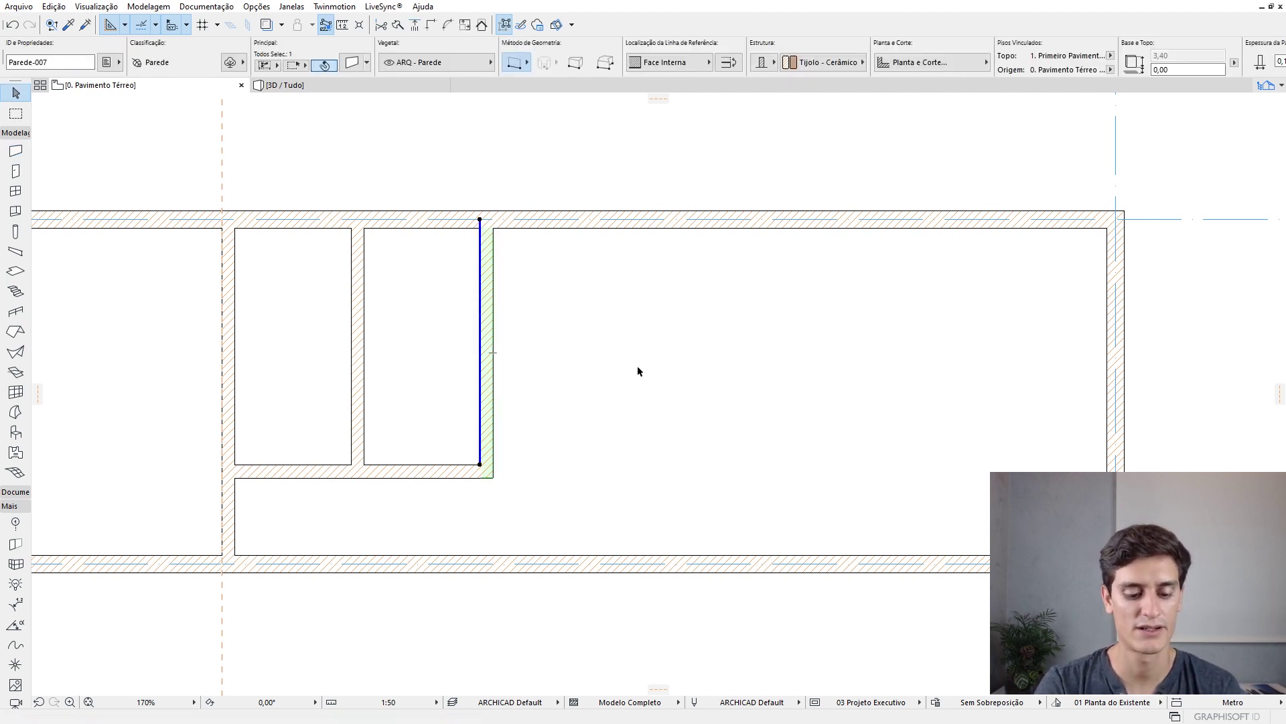
pyautogui.hotkey('ctrl', 'shift', 'd')
pyautogui.click(565, 324)
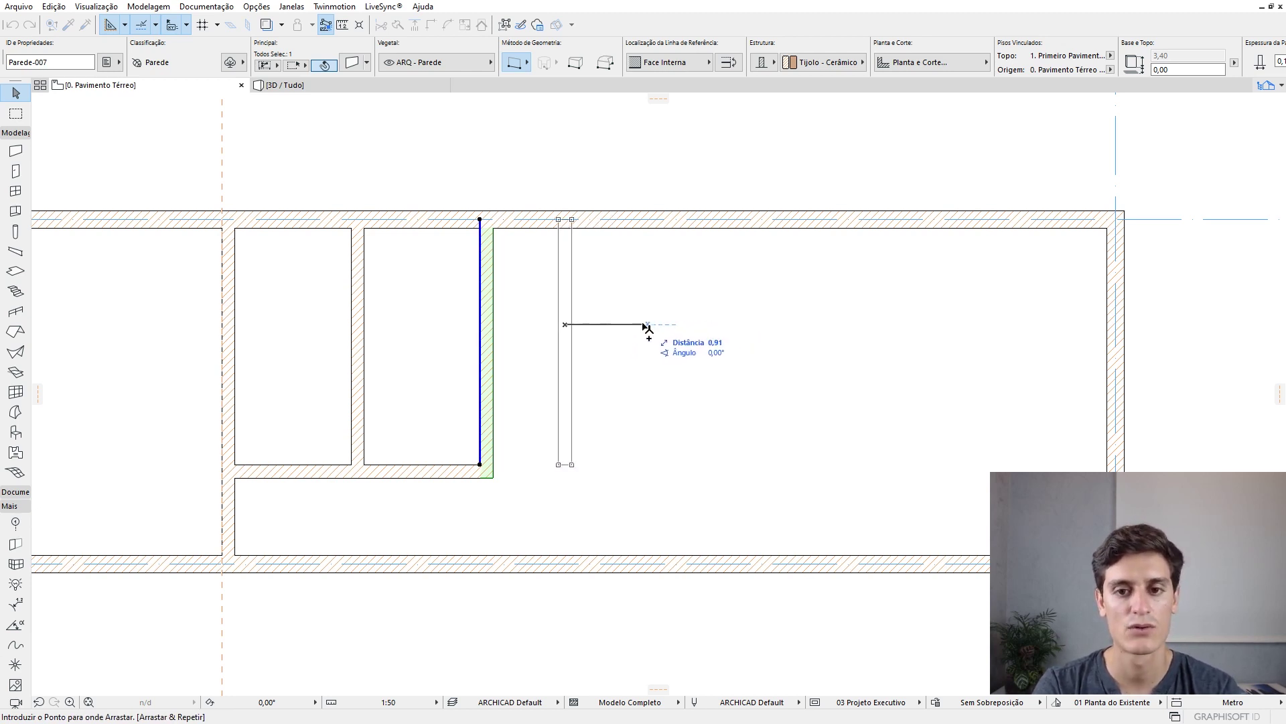
pyautogui.write('2,425')
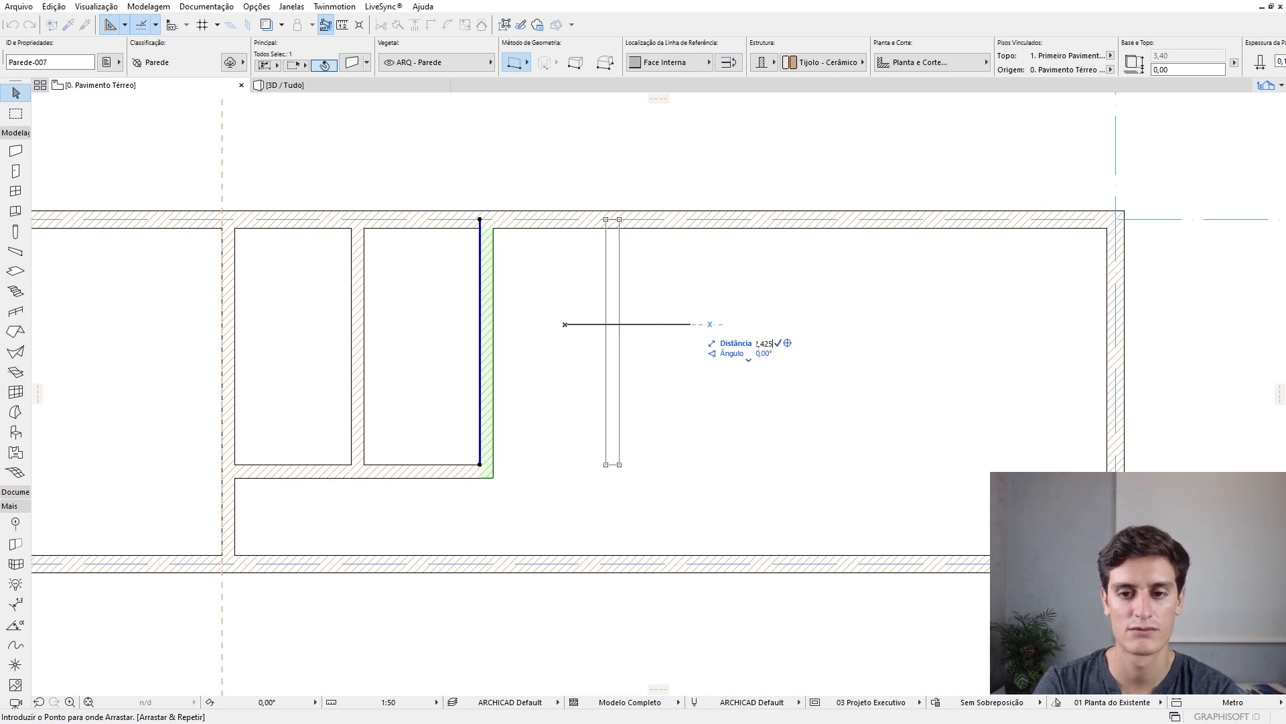
pyautogui.press('Return')
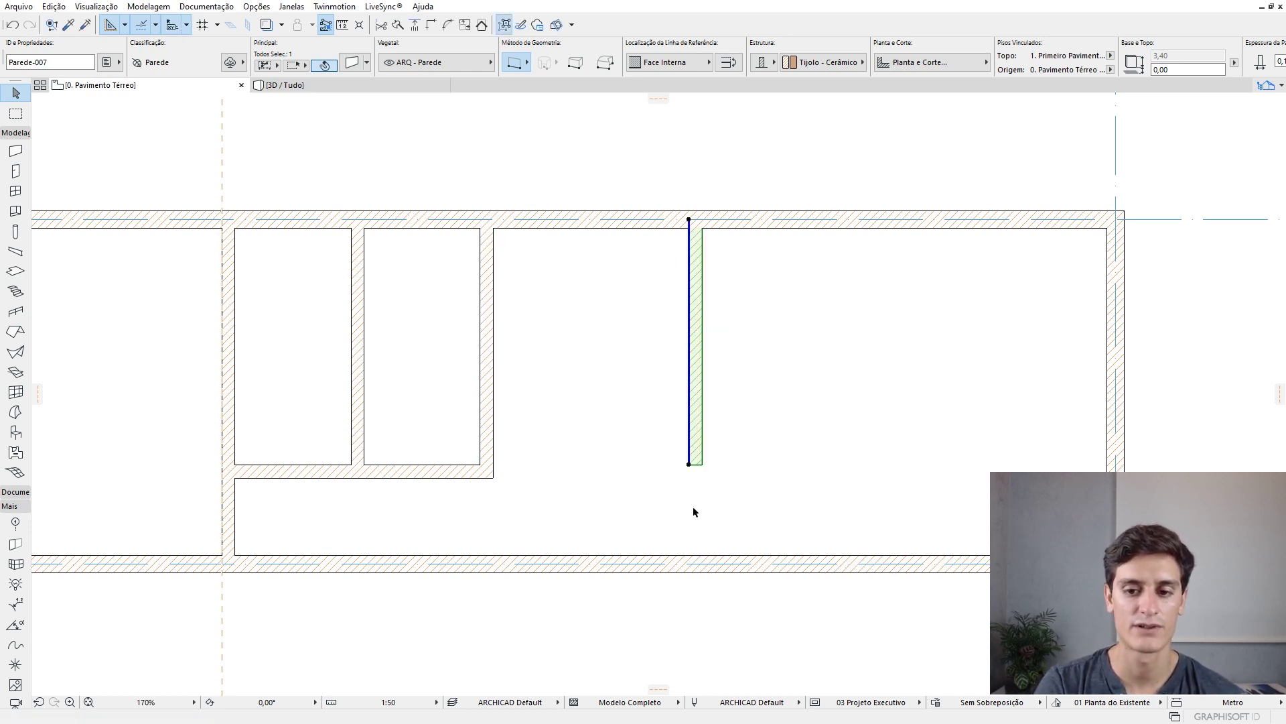
# - Extend the copied partition to the inner face of the axis B wall with the Adjust command
pyautogui.click(690, 464)
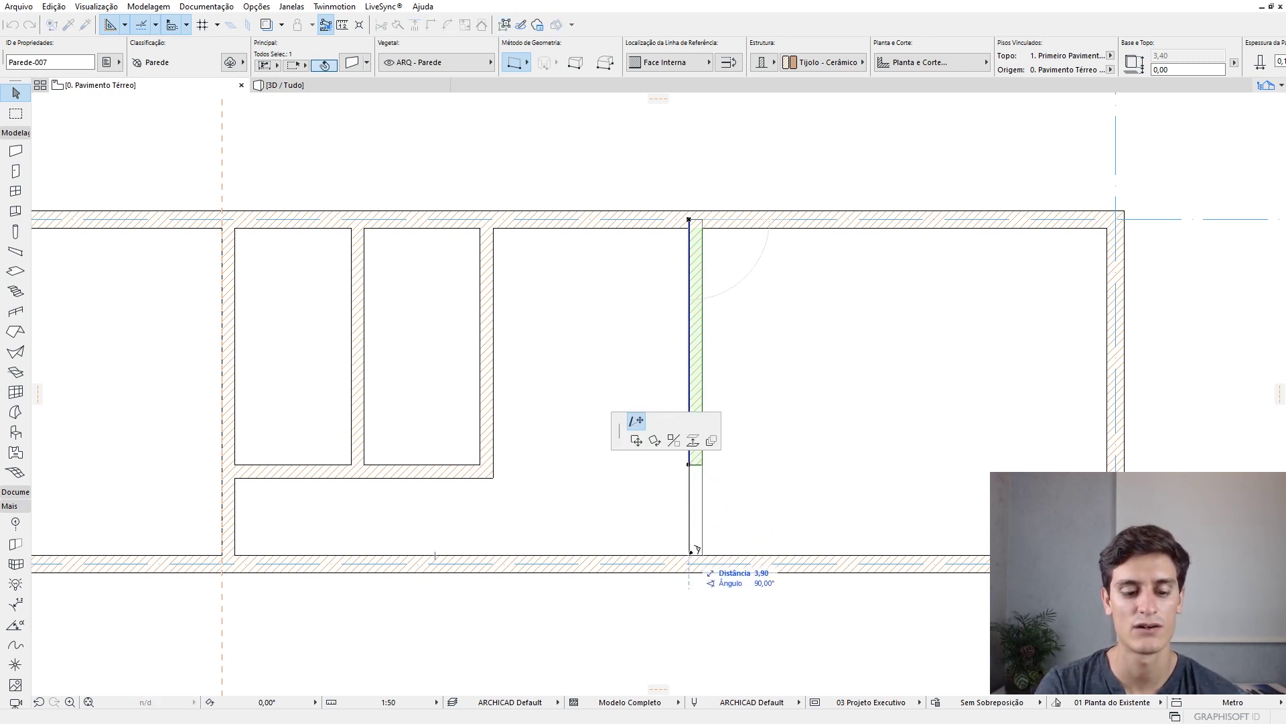
pyautogui.press('Escape')
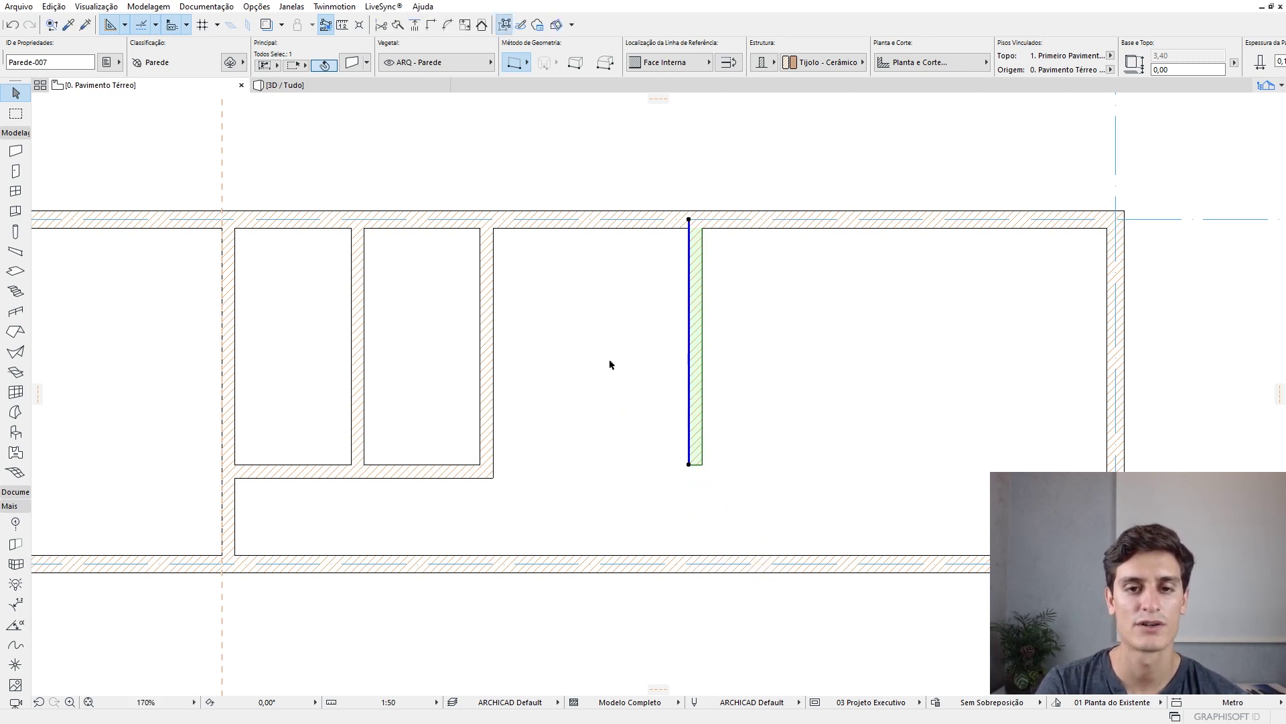
pyautogui.click(415, 27)
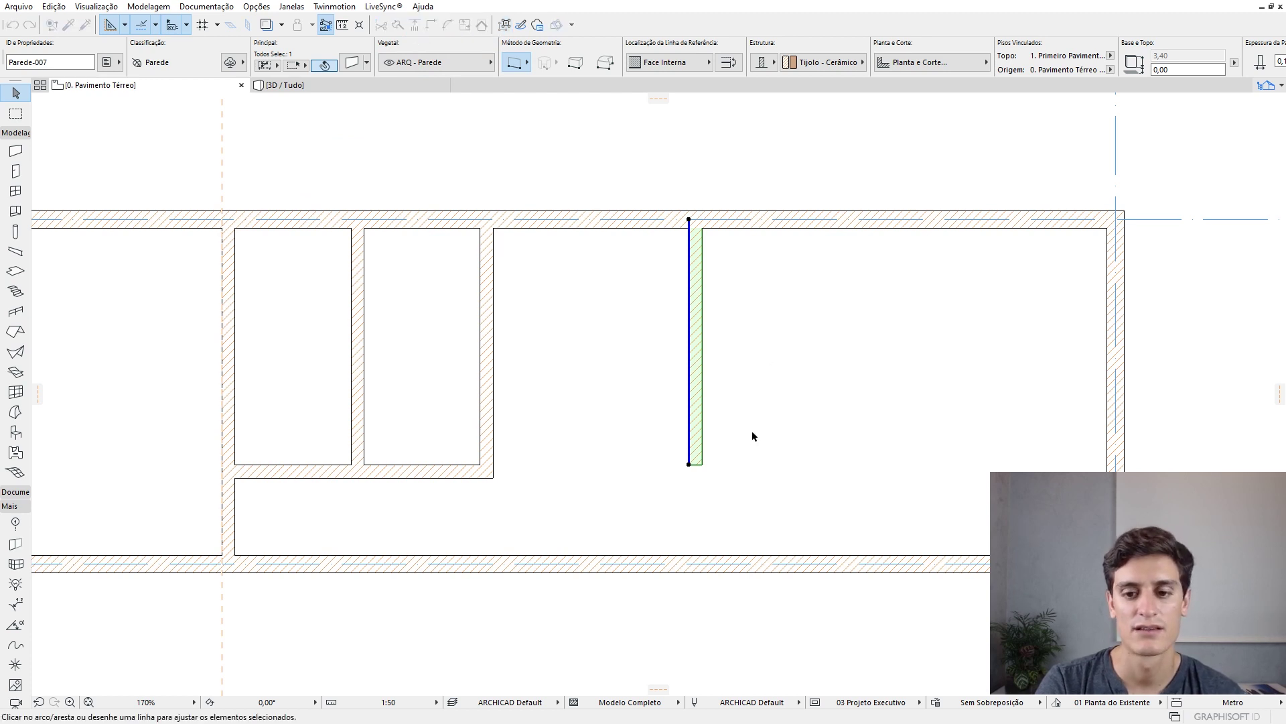
pyautogui.click(707, 556)
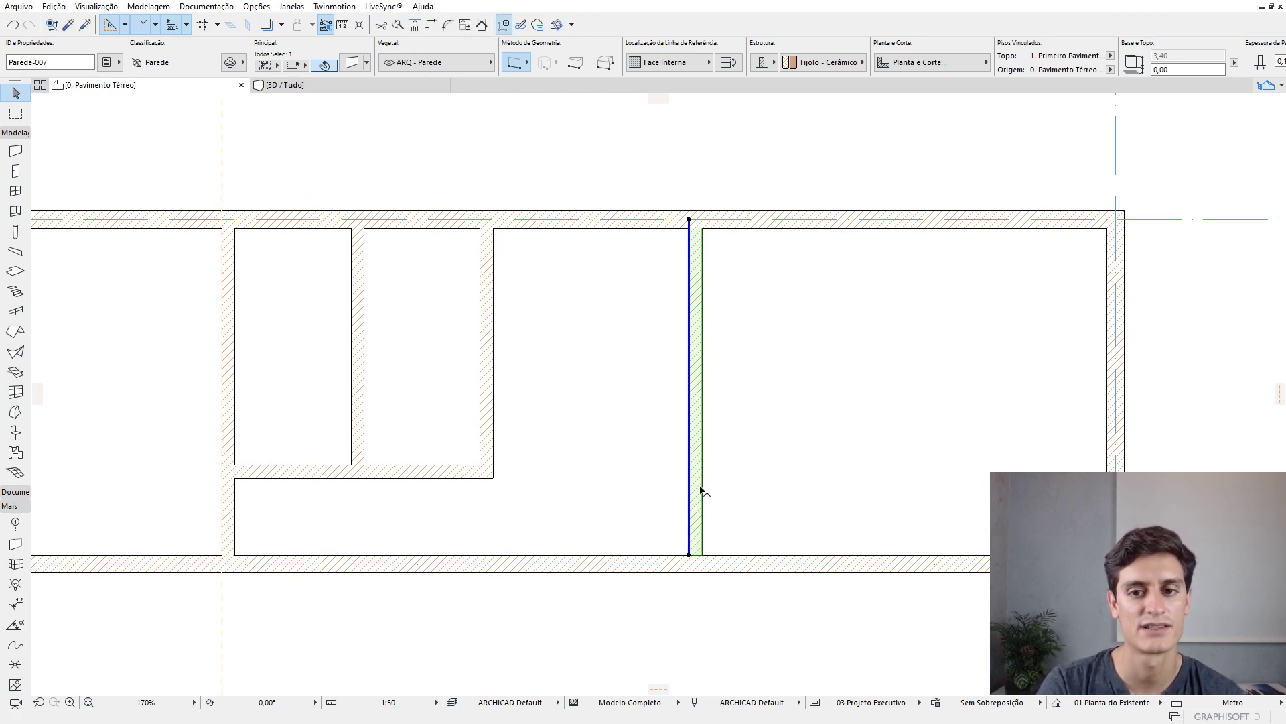
# - Examine the exterior walls and partitions in the 3D view, then return to the ground-floor plan
pyautogui.click(788, 543)
pyautogui.middleClick(658, 474)
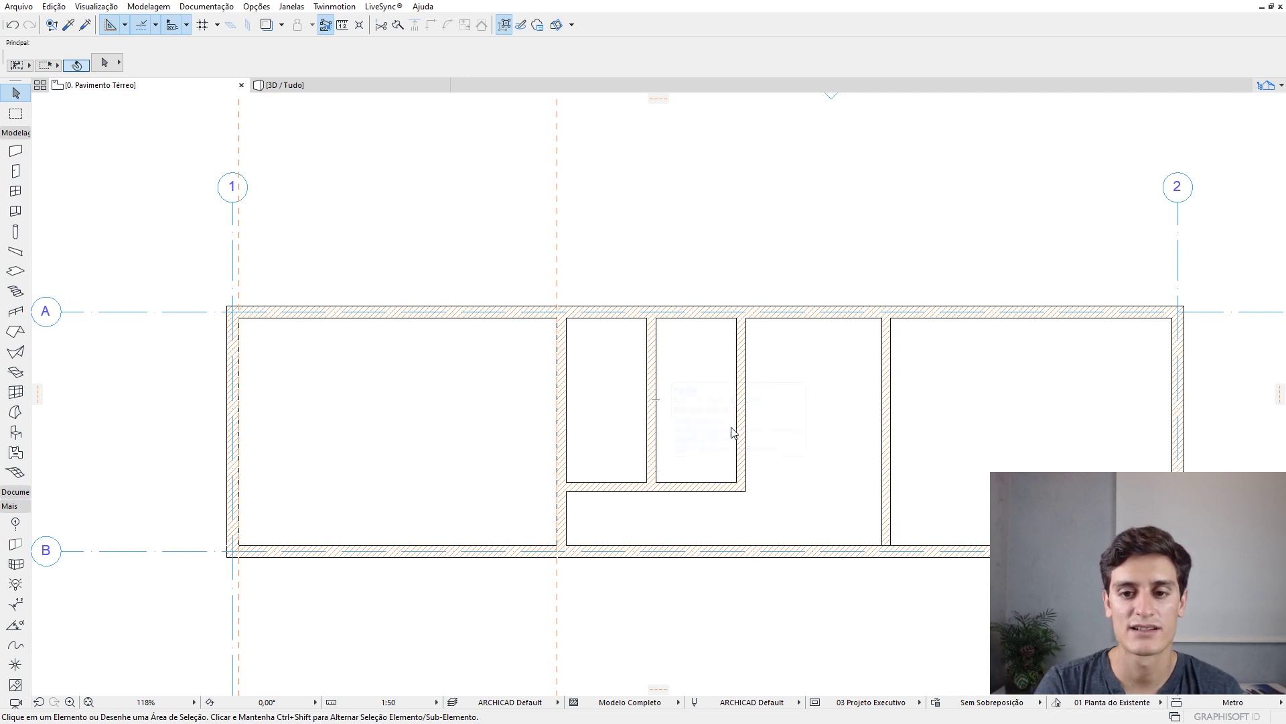
pyautogui.click(328, 85)
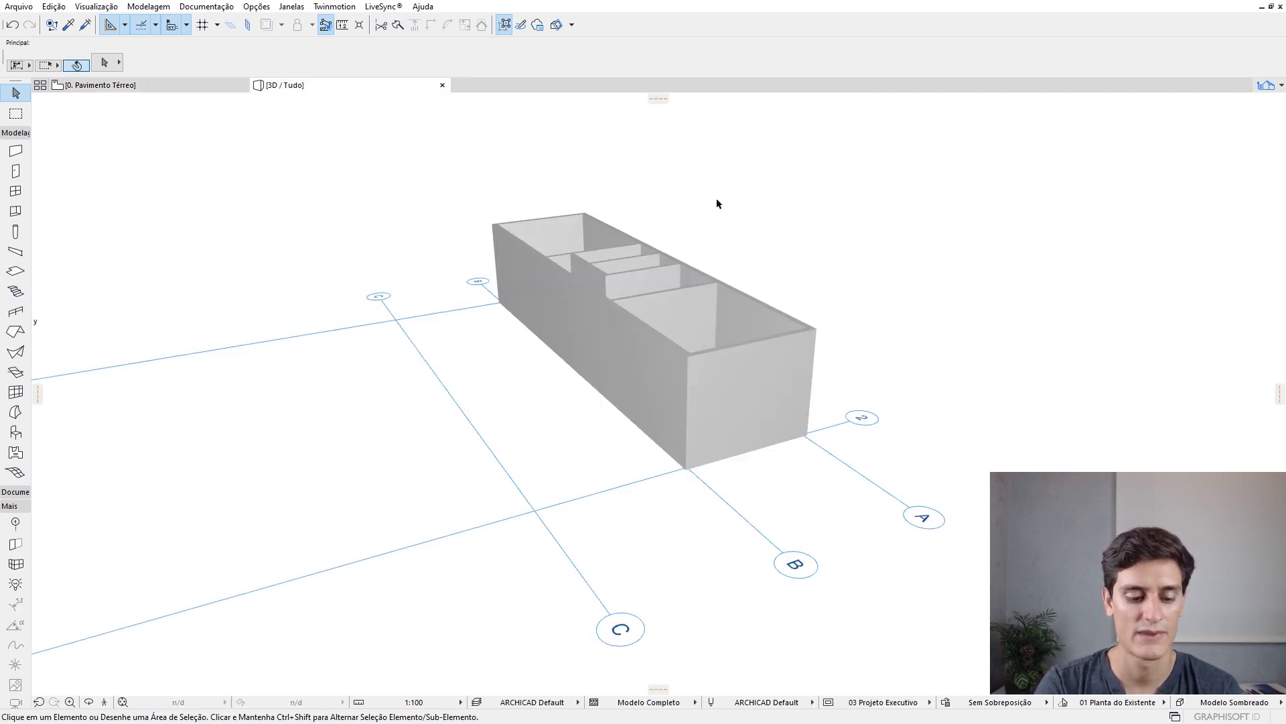
pyautogui.scroll(5, 622, 264)
pyautogui.keyDown('shift'); pyautogui.moveTo(685, 264); pyautogui.dragTo(816, 270, button='middle'); pyautogui.keyUp('shift')
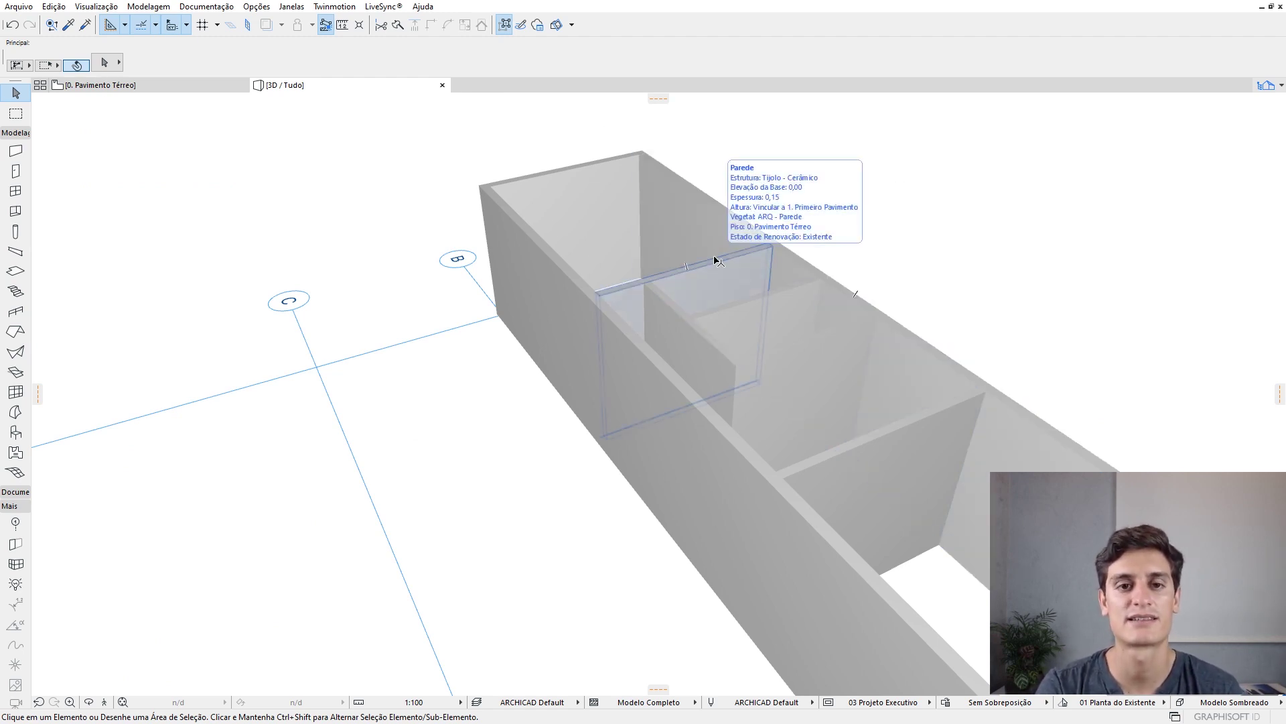
pyautogui.click(143, 85)
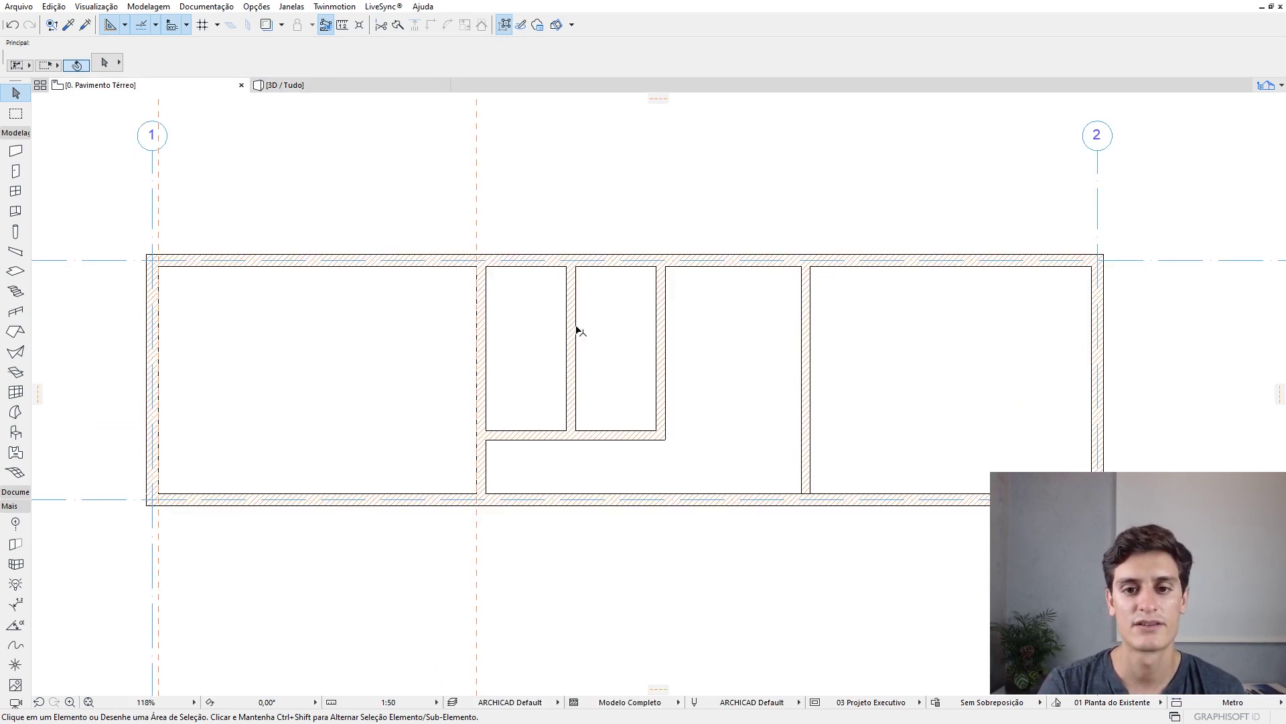
# - Activate the Door tool with the favorite "Porta de Abrir com Pintura Branco Acetinado"
pyautogui.click(15, 172)
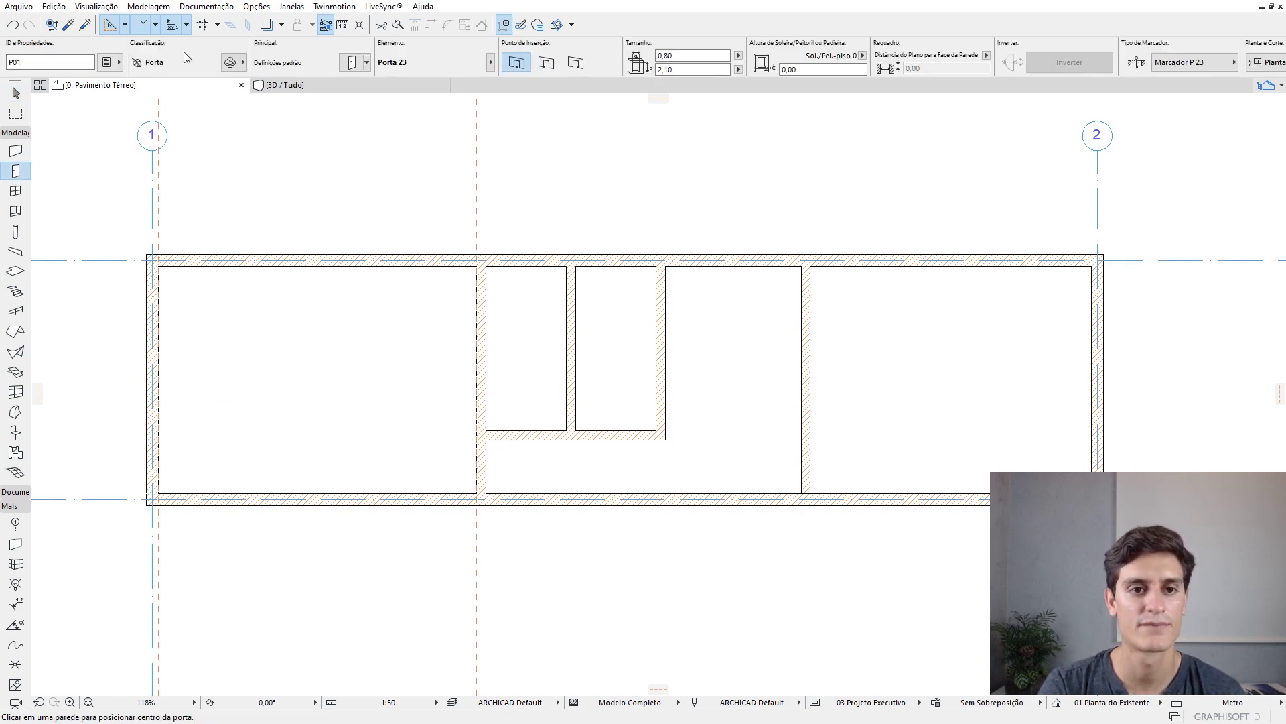
pyautogui.click(367, 62)
pyautogui.scroll(-2, 546, 207)
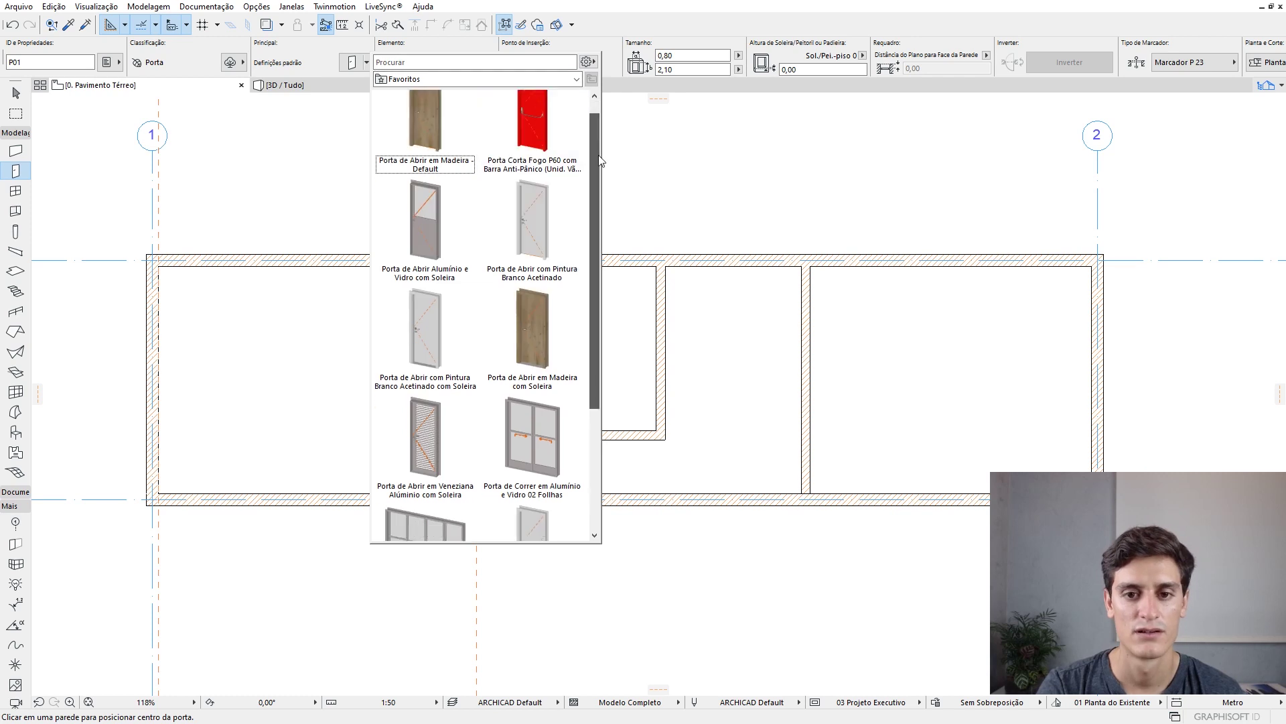
pyautogui.click(533, 204)
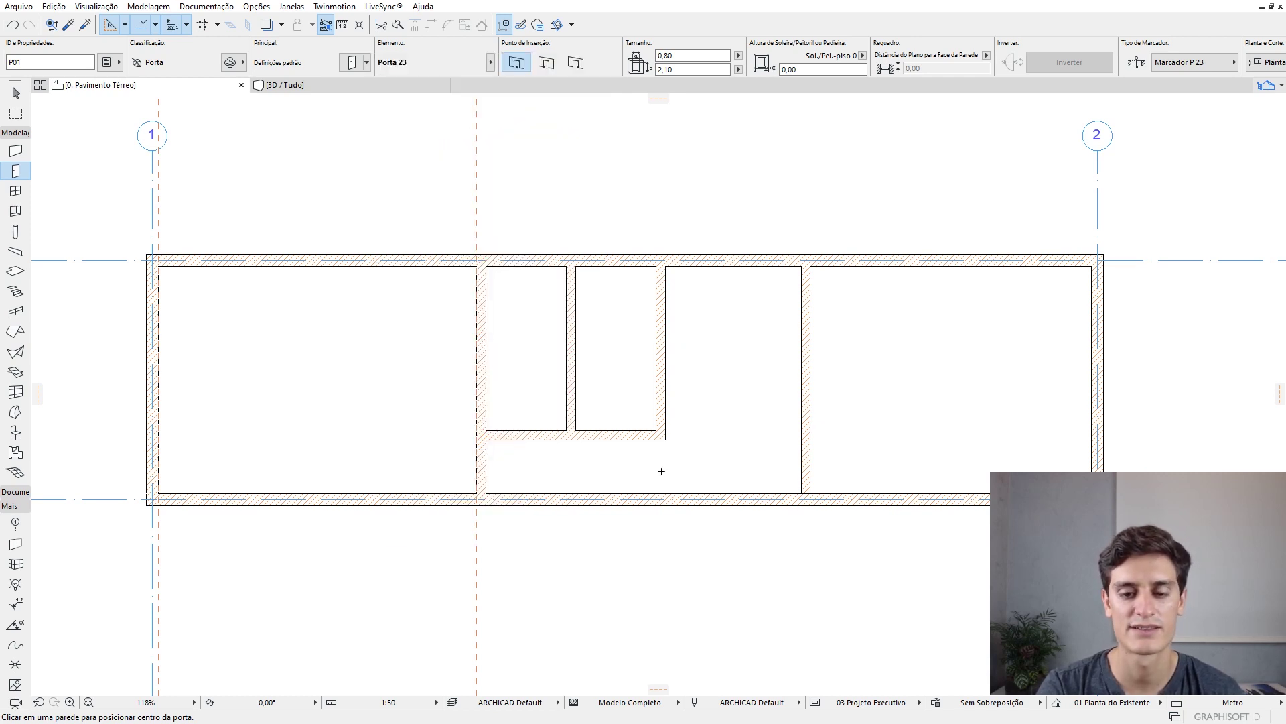
# - Place a 0,80 x 2,10 door in the full-height partition, 0,1 m from the axis B wall's inner face, opening into the corridor
pyautogui.scroll(5, 491, 475)
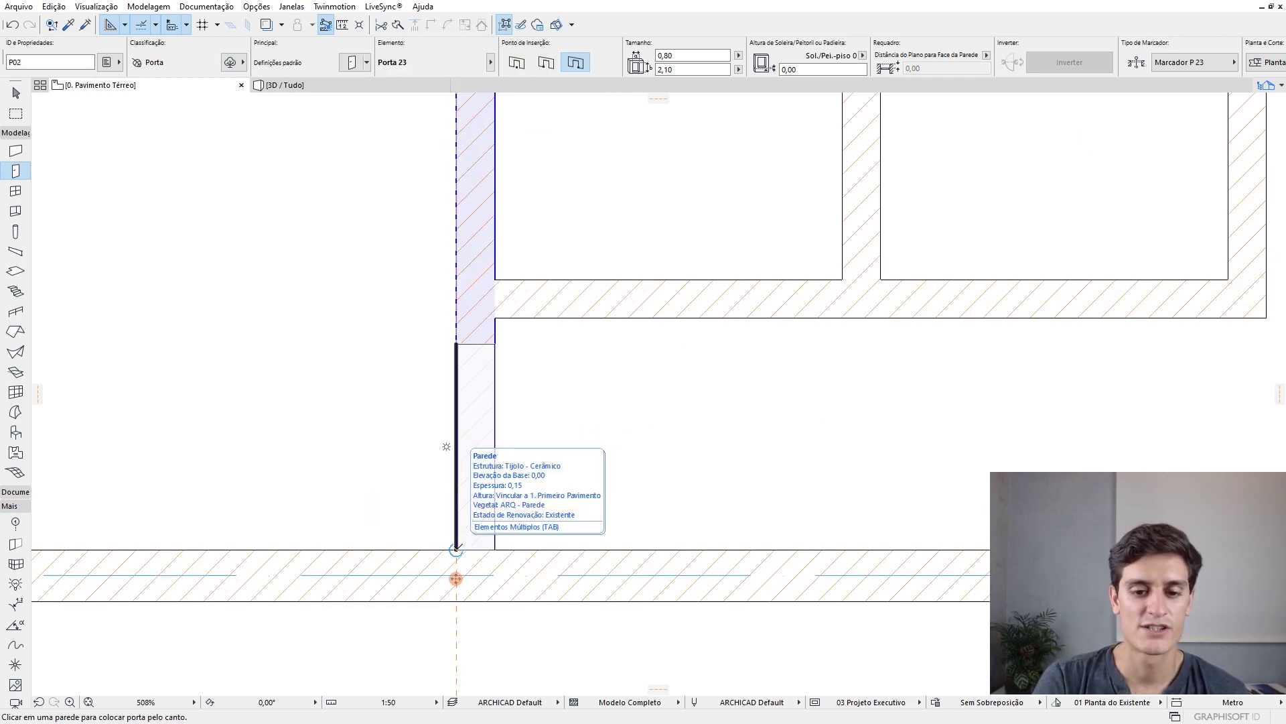
pyautogui.click(456, 549)
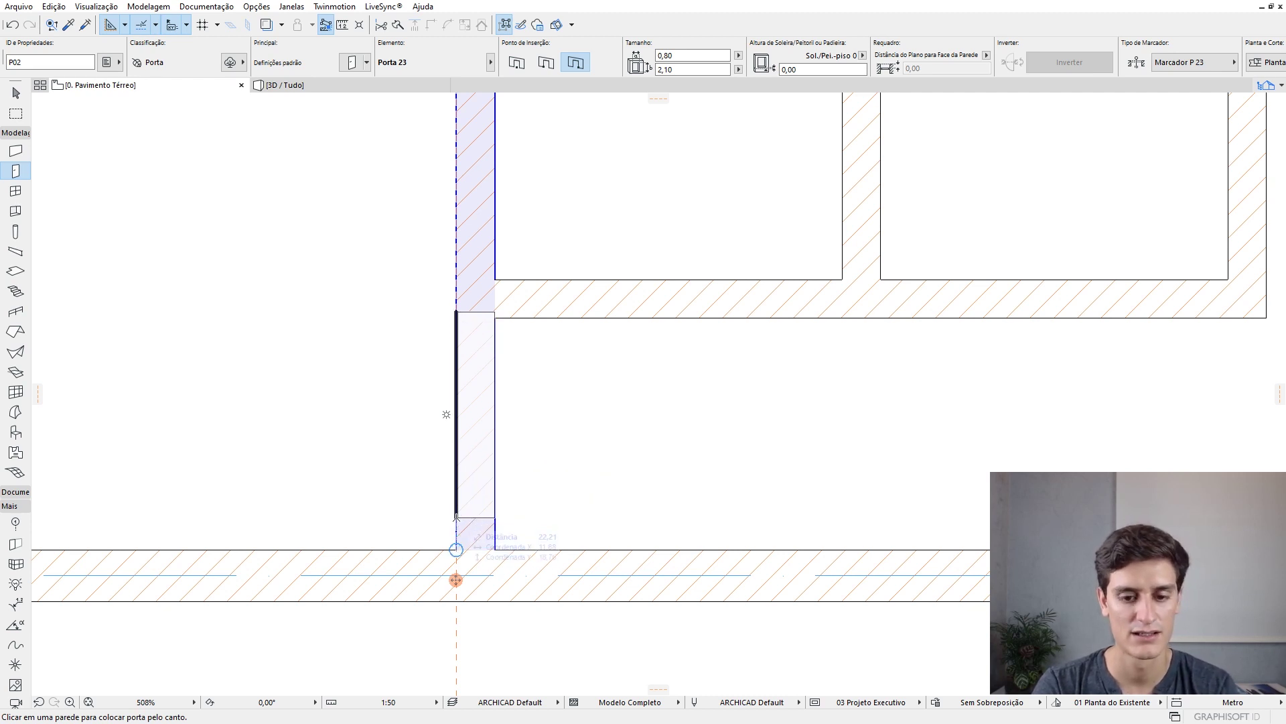
pyautogui.write(',1')
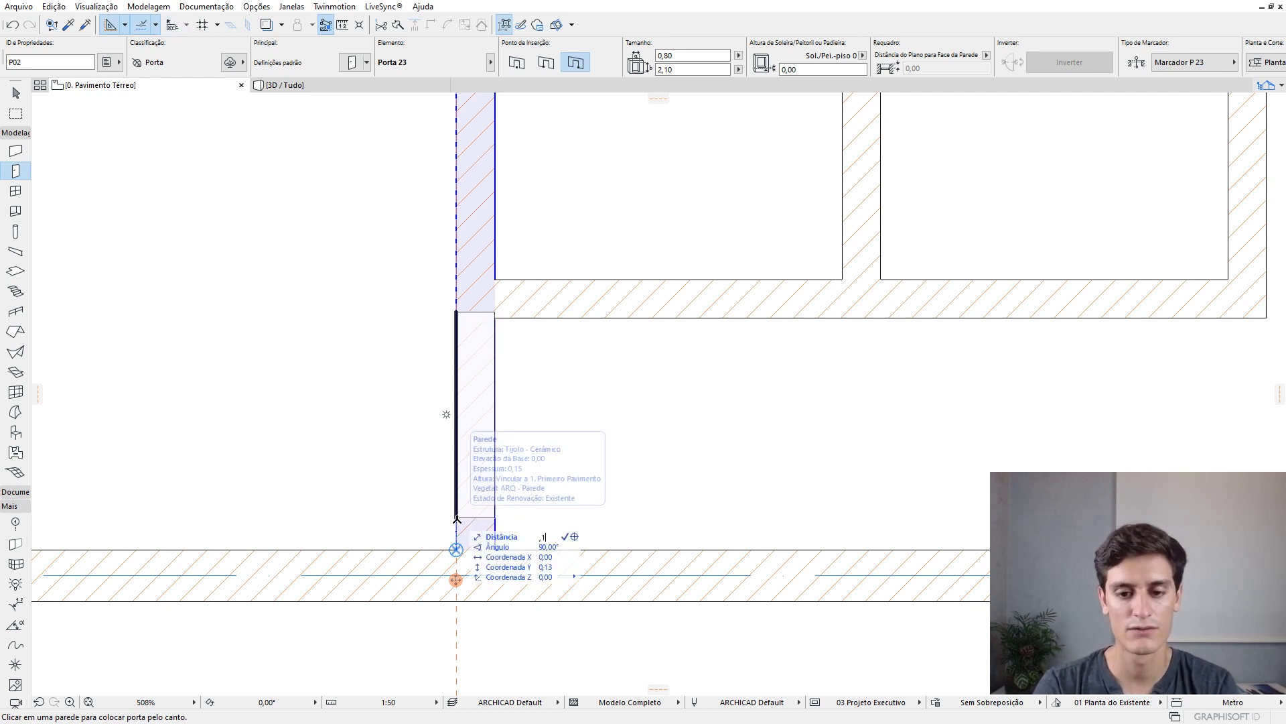
pyautogui.press('Return')
pyautogui.click(712, 448)
# - Measure the distance between the axis B wall's inner face and the edge of the new door opening
pyautogui.scroll(3, 475, 552)
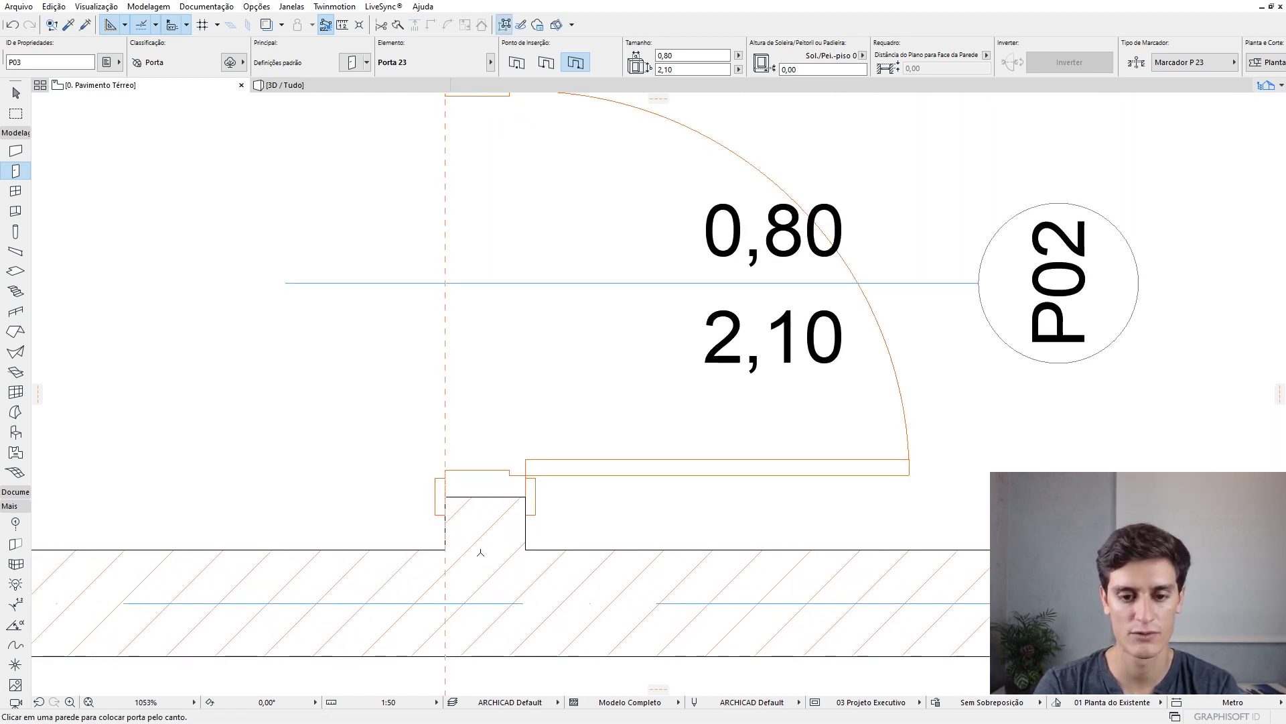
pyautogui.press('m')
pyautogui.click(445, 550)
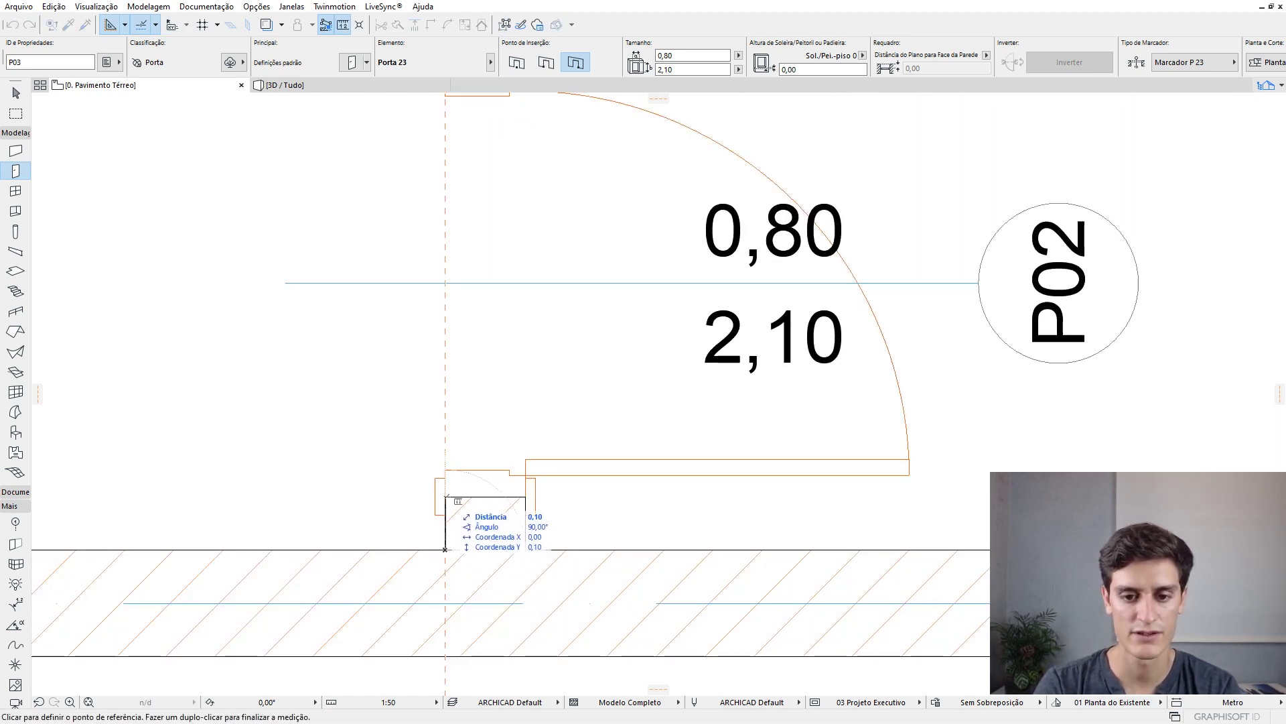
pyautogui.scroll(-3, 445, 497)
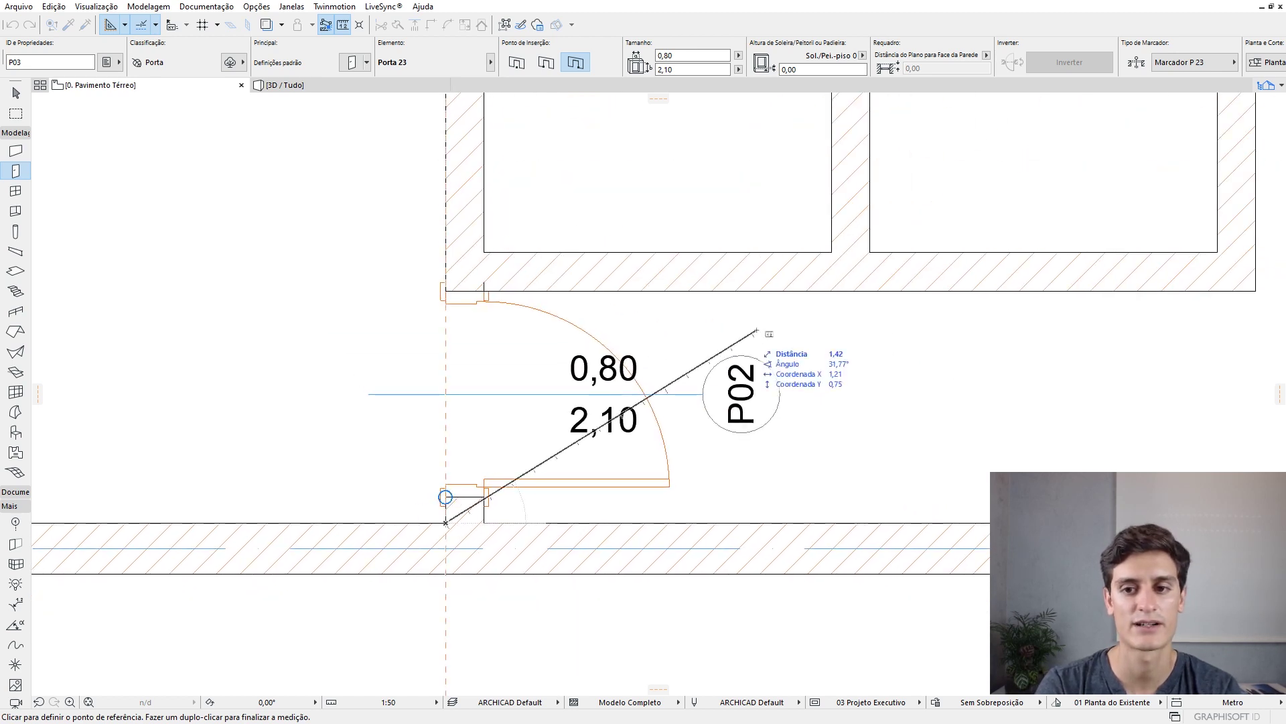
pyautogui.moveTo(756, 331); pyautogui.dragTo(613, 459, button='middle')
pyautogui.press('Escape')
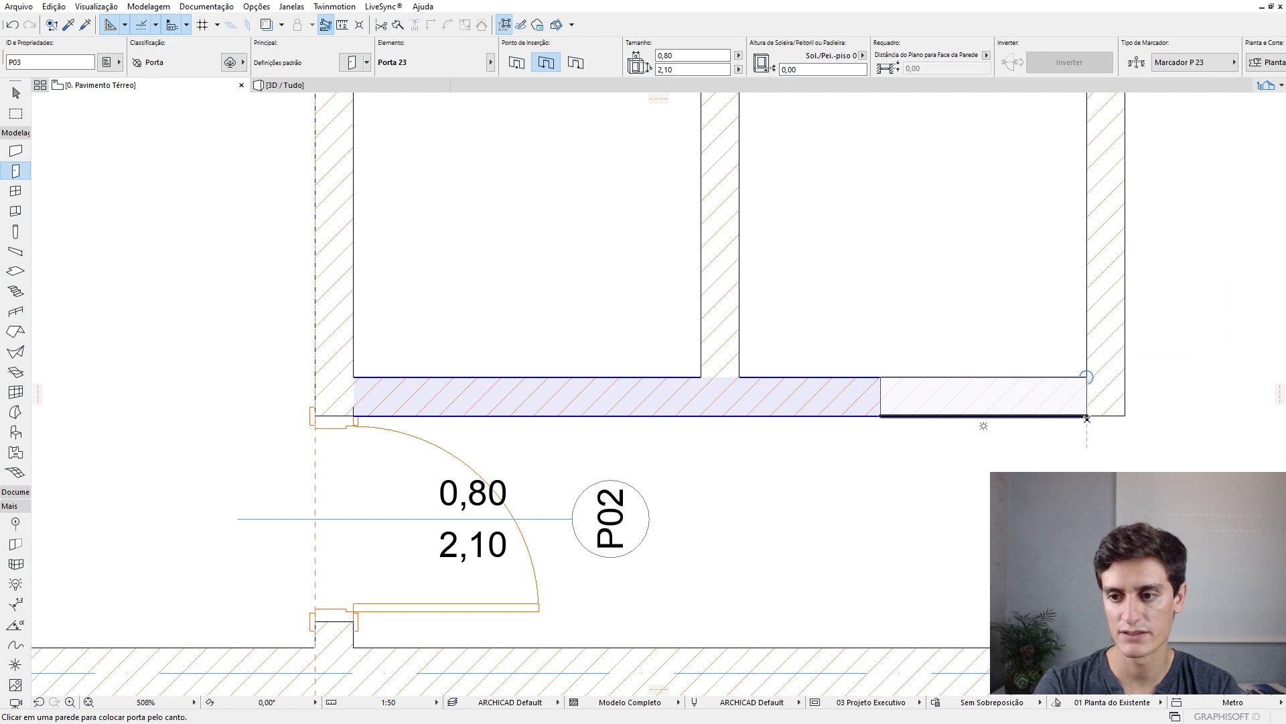
# - Place a 0,80 x 2,10 door in the corridor-side wall of the small room nearer axis 2, opening inward, and shift it away from the corner
pyautogui.click(1086, 419)
pyautogui.click(1075, 349)
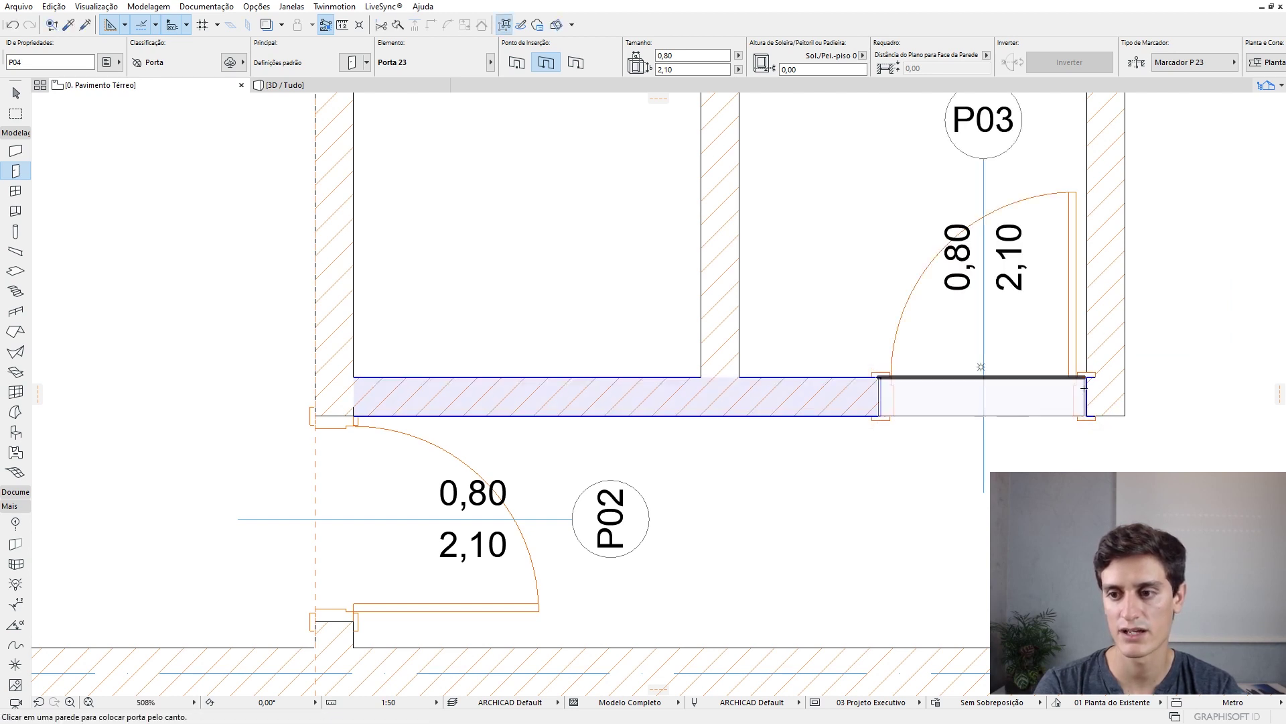
pyautogui.keyDown('shift'); pyautogui.click(1071, 319); pyautogui.keyUp('shift')
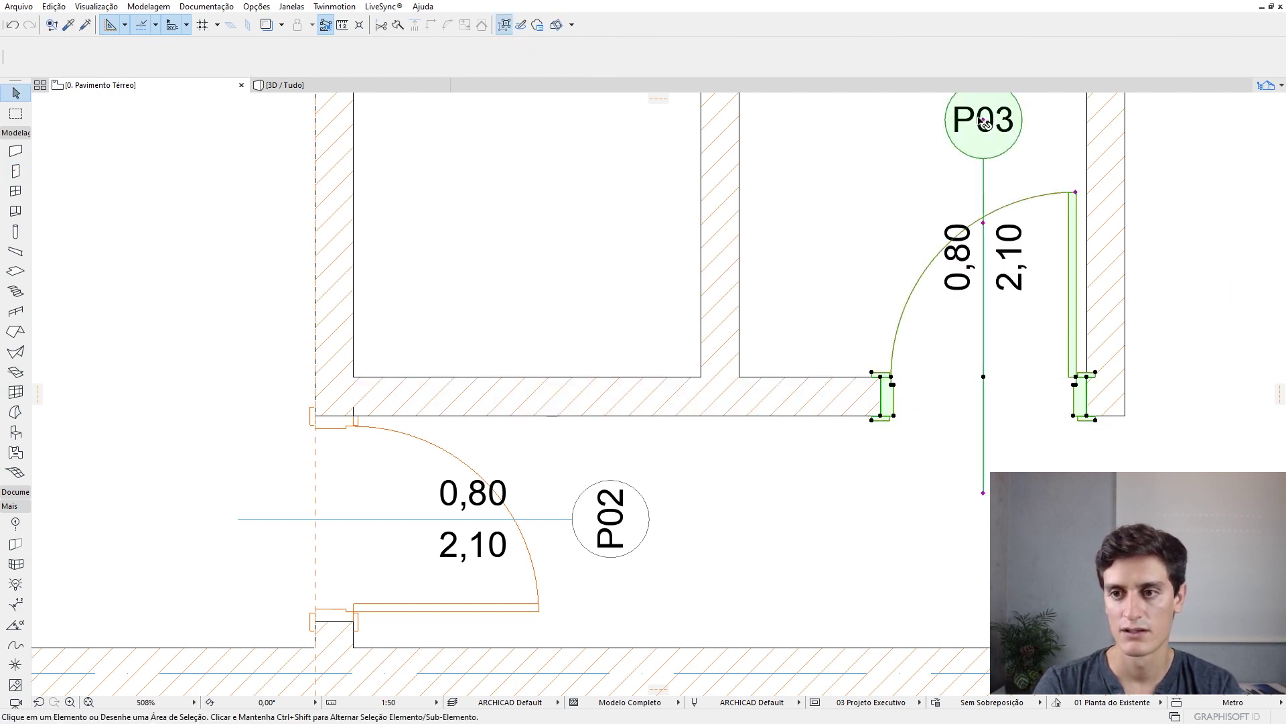
pyautogui.click(936, 199)
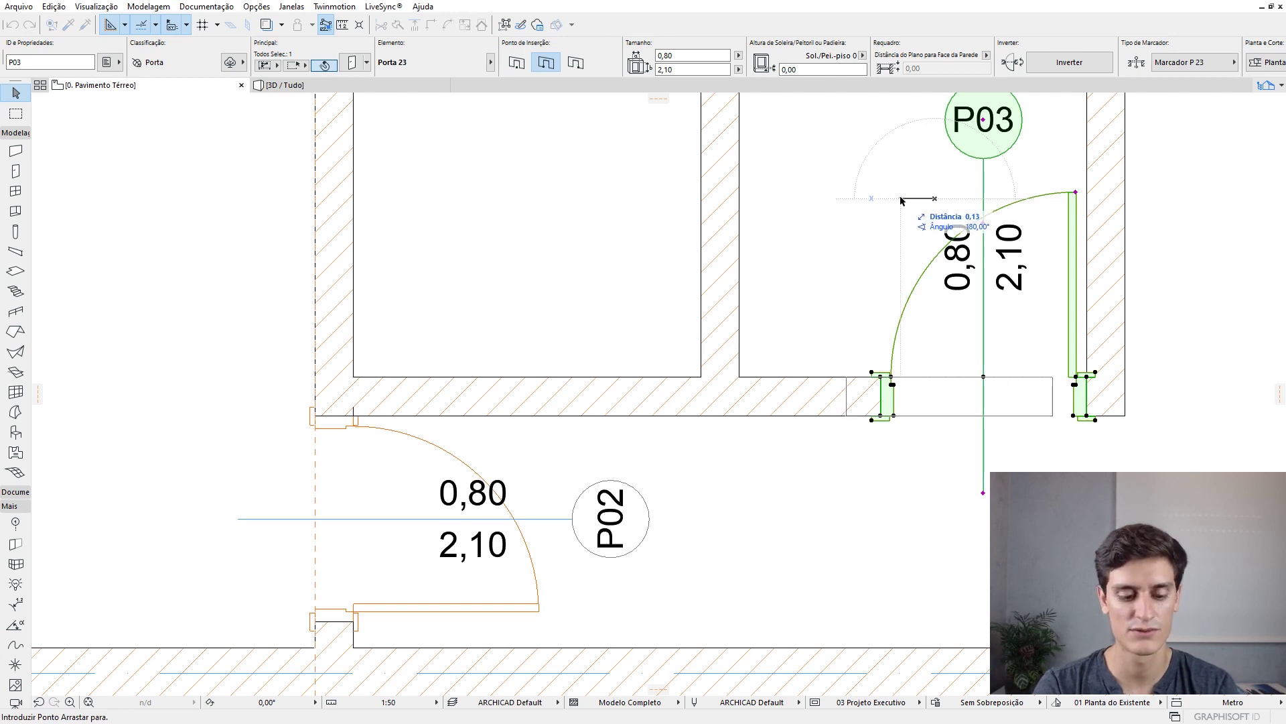
pyautogui.click(909, 199)
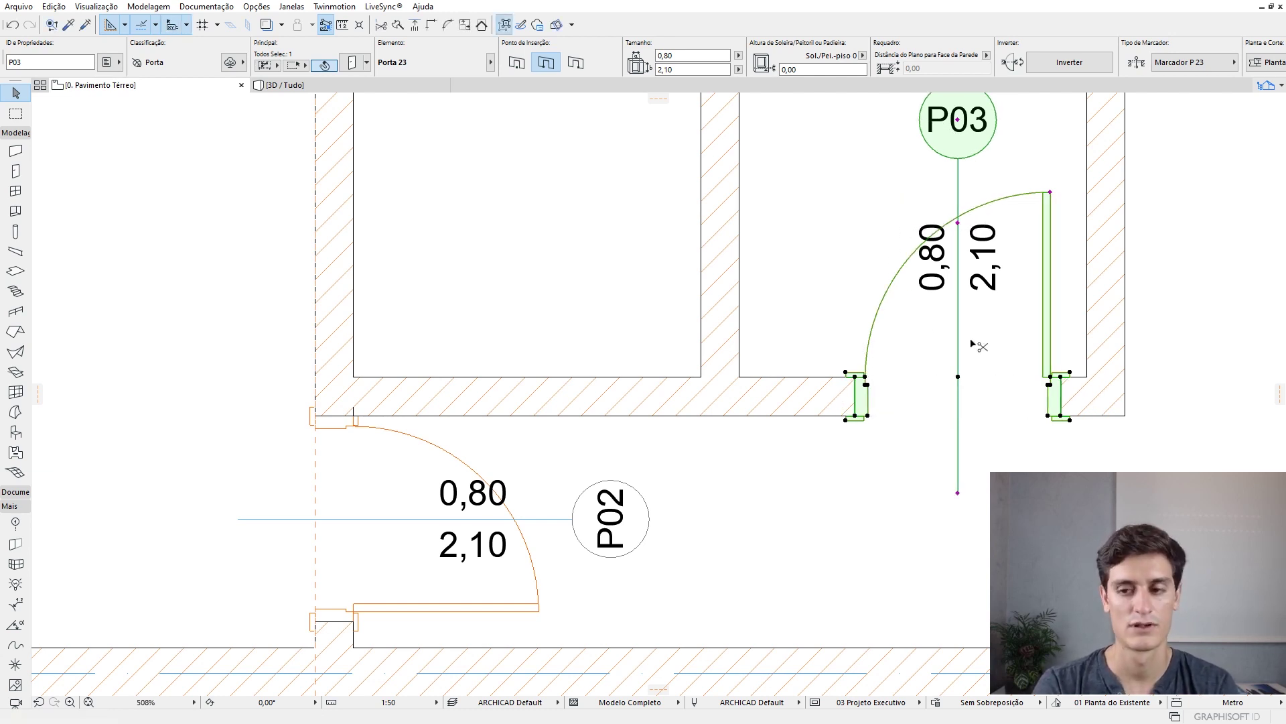
# - Copy that door into the adjacent small room, keeping the same offset from its partition
pyautogui.hotkey('ctrl', 'd')
pyautogui.click(1086, 164)
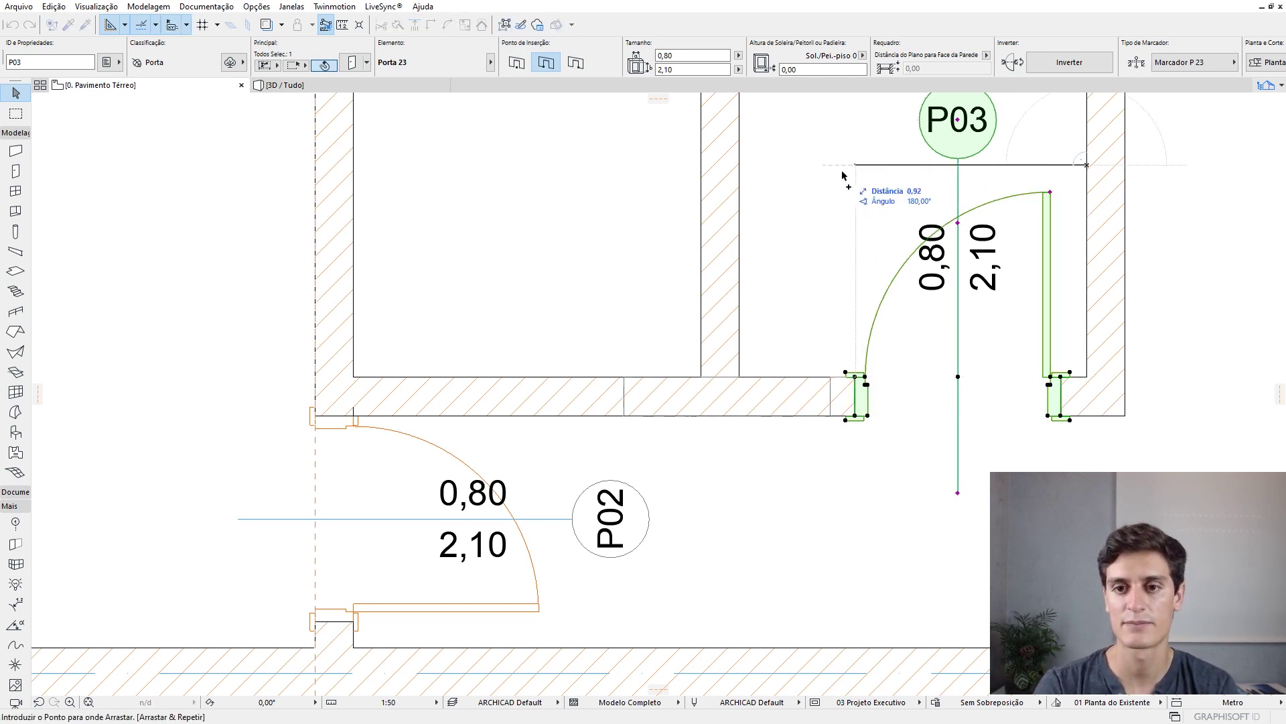
pyautogui.click(701, 164)
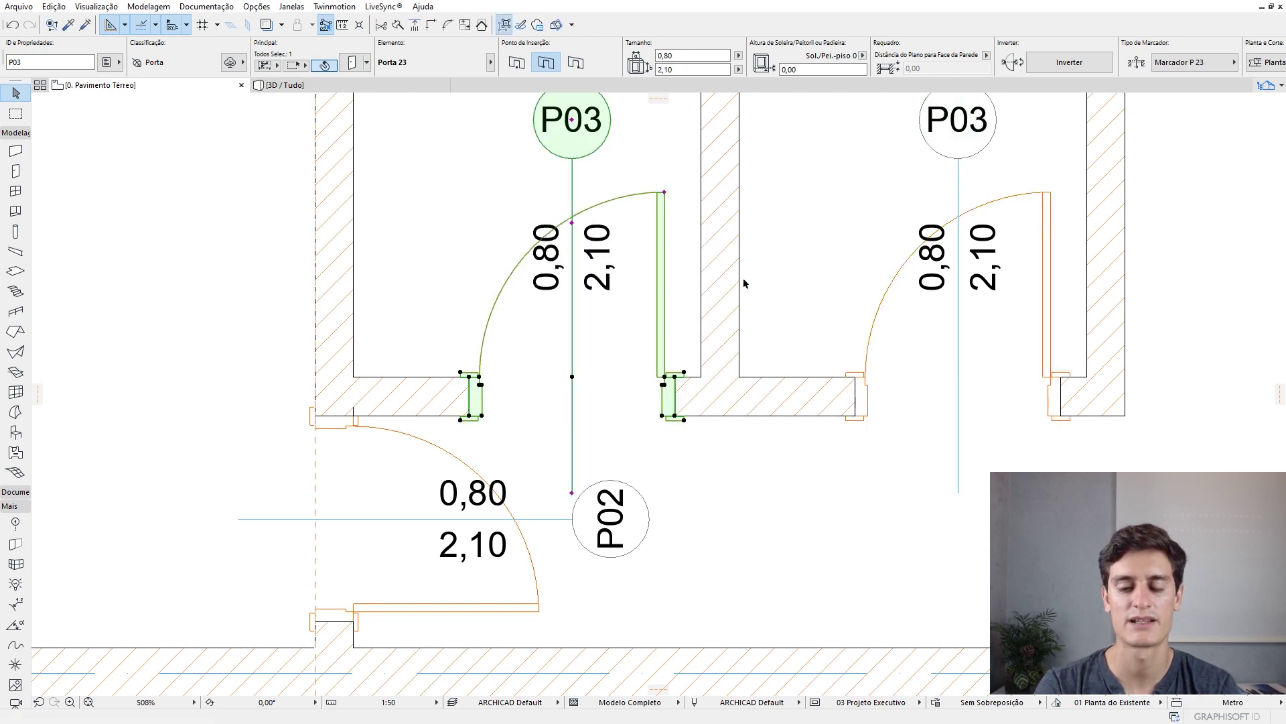
pyautogui.press('Escape')
# - Stretch the axis 1 end of the axis B wall 9 m outward along axis B
pyautogui.scroll(-6, 625, 236)
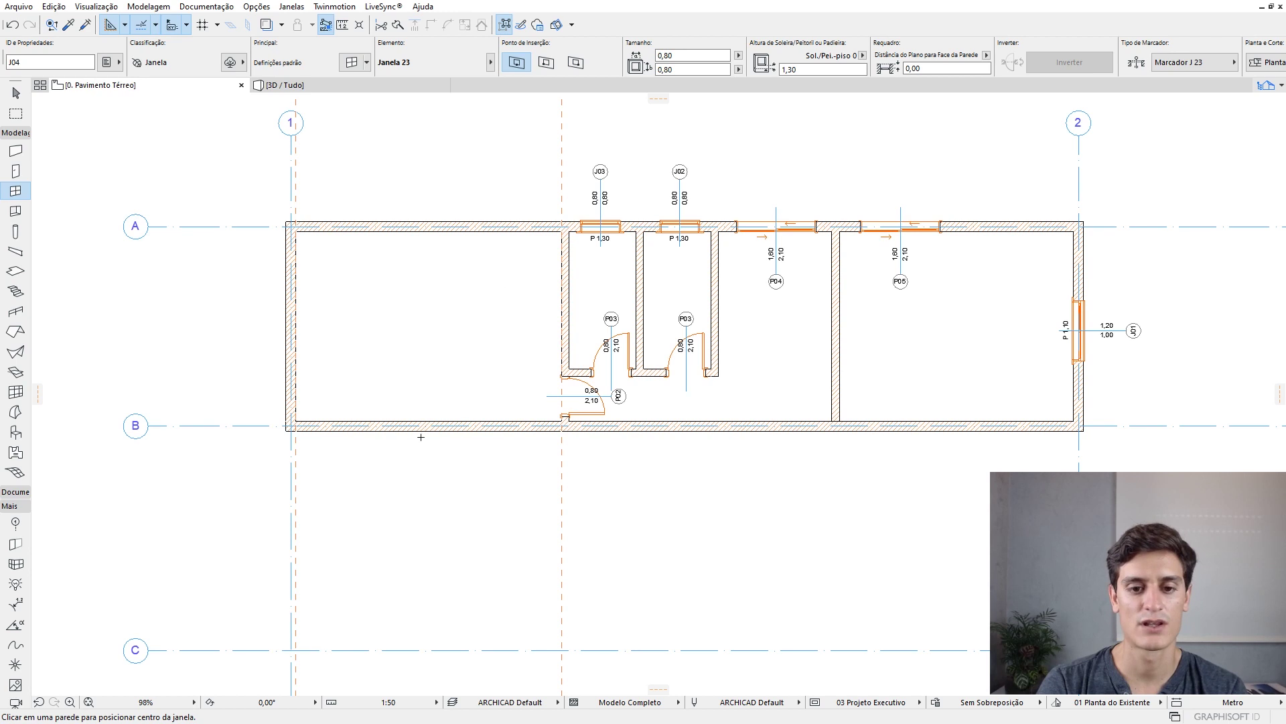
pyautogui.keyDown('shift'); pyautogui.click(414, 429); pyautogui.keyUp('shift')
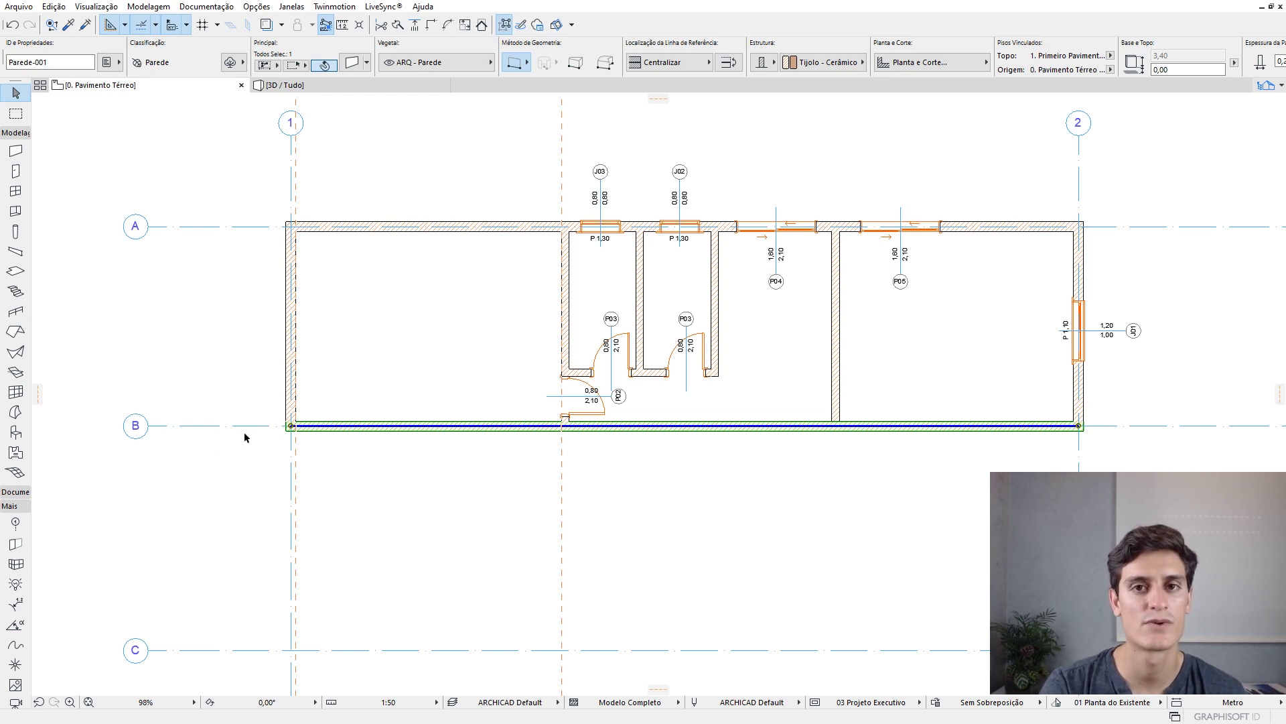
pyautogui.scroll(4, 706, 451)
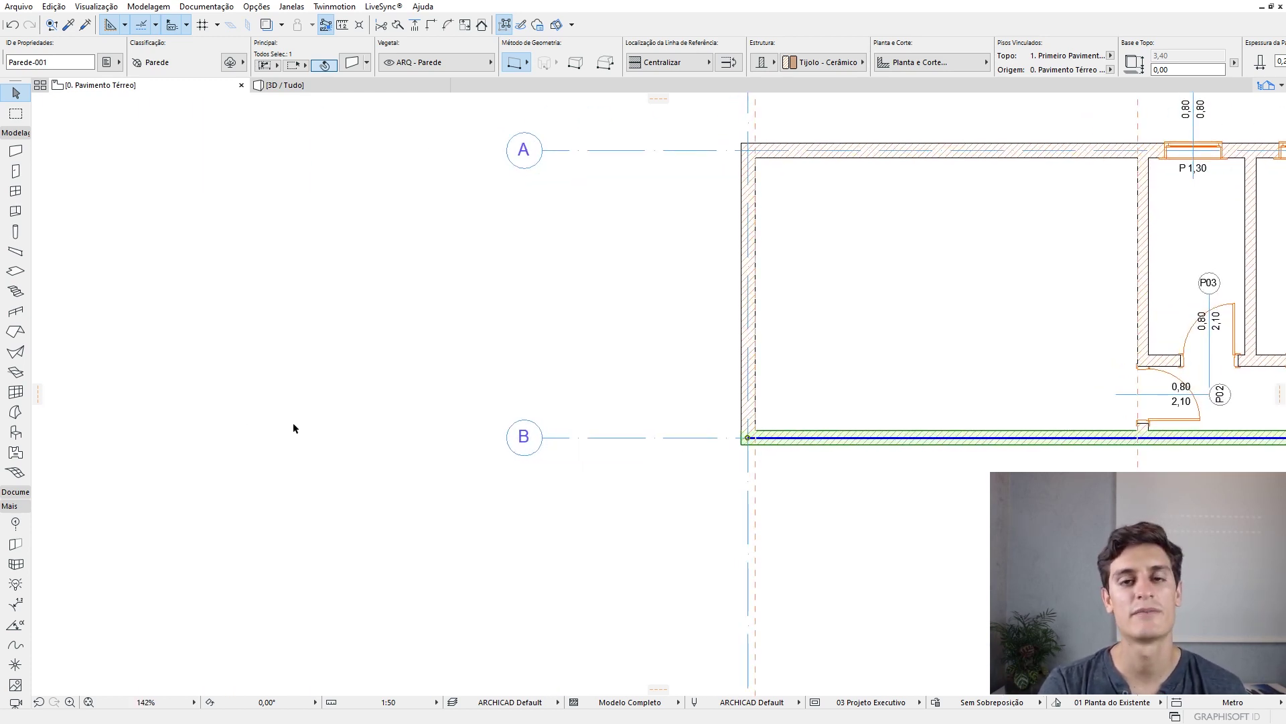
pyautogui.press('Escape')
pyautogui.click(823, 445)
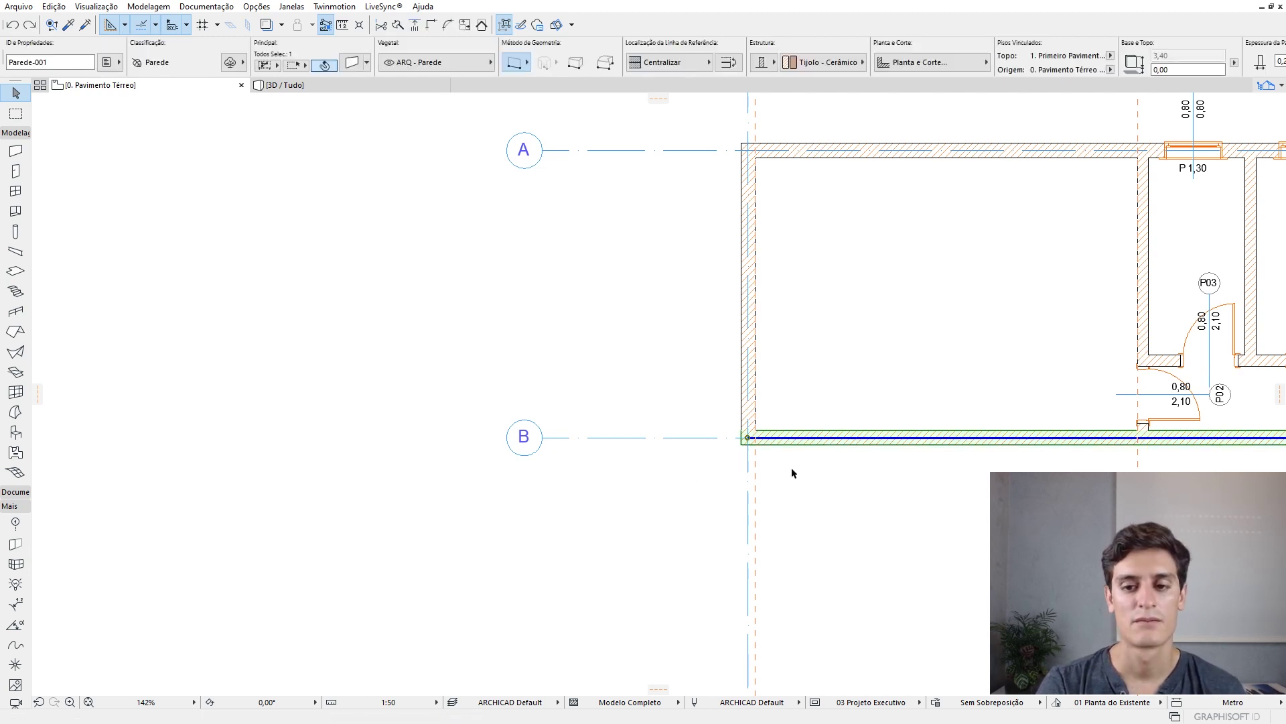
pyautogui.click(749, 441)
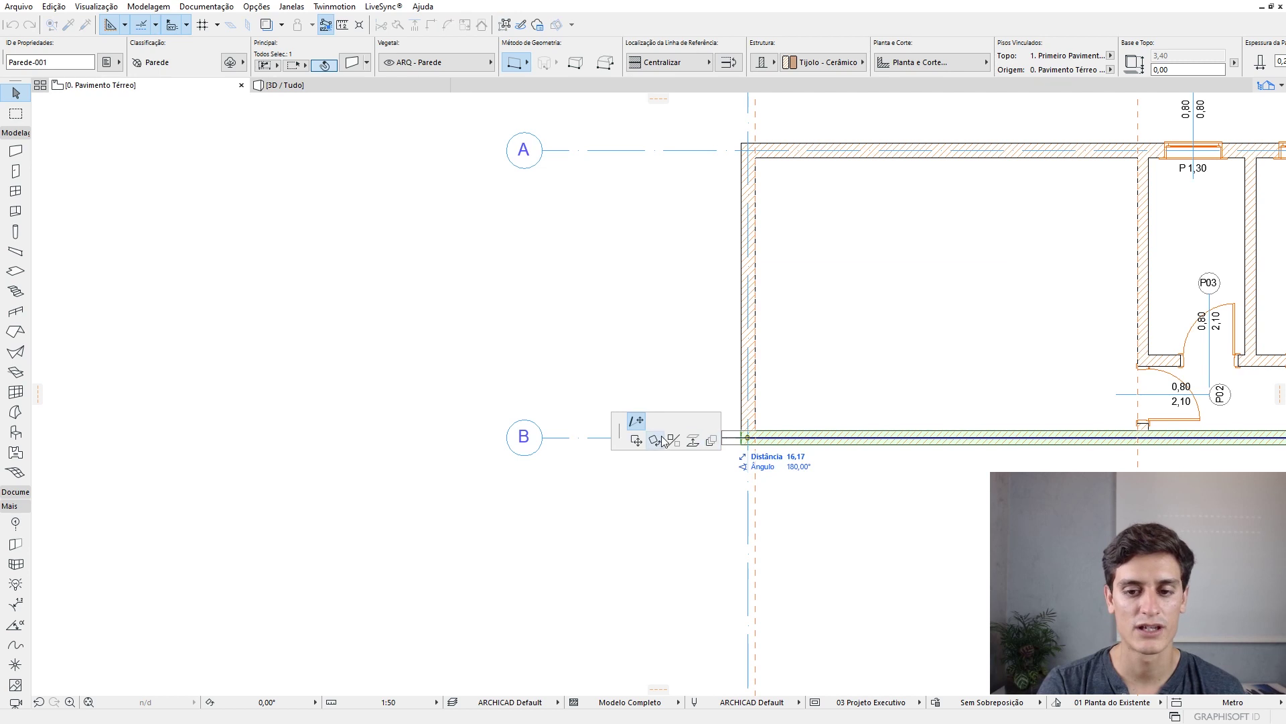
pyautogui.press('Tab')
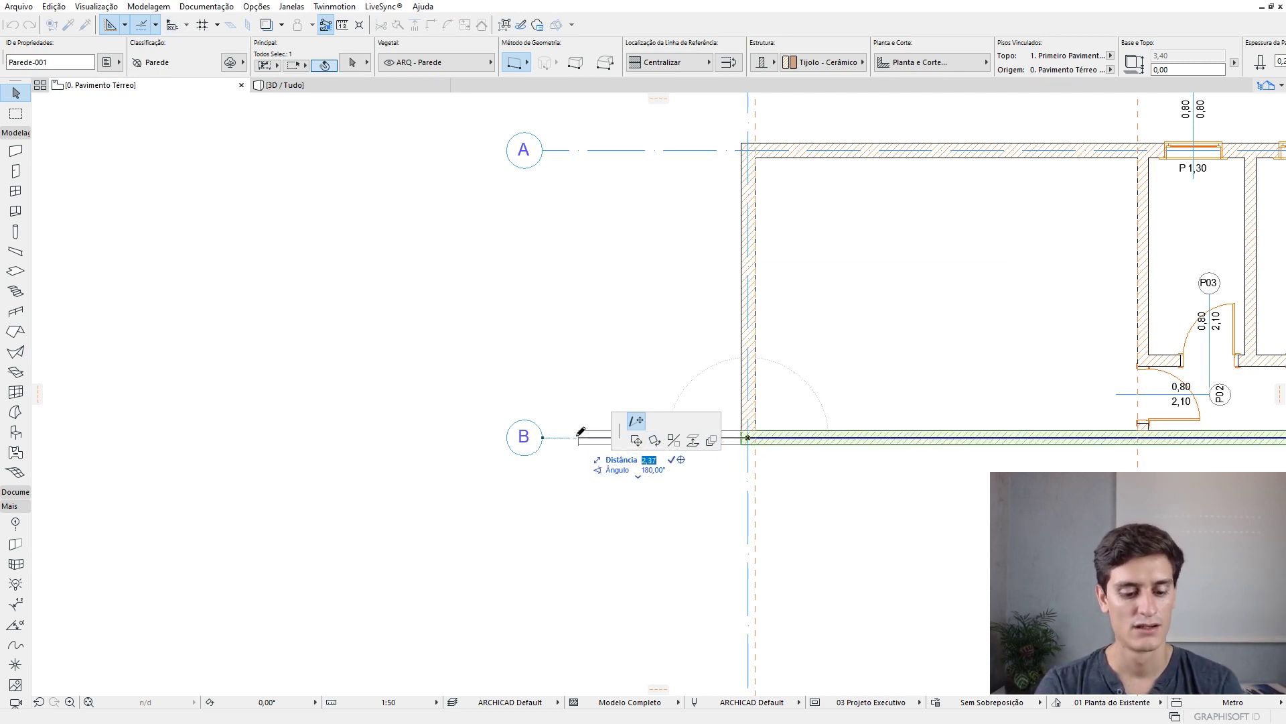
pyautogui.write('9')
pyautogui.press('Return')
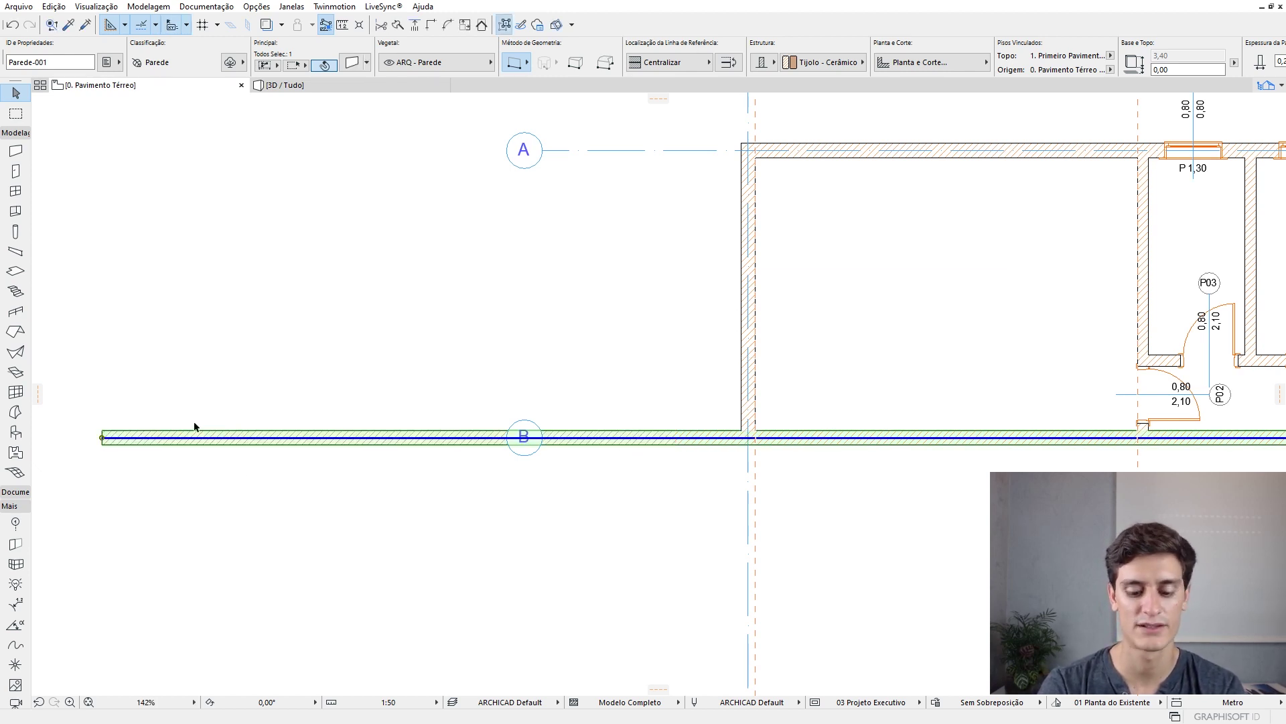
# - Set the extended axis B wall's thickness to 0,30 m
pyautogui.scroll(-3, 505, 388)
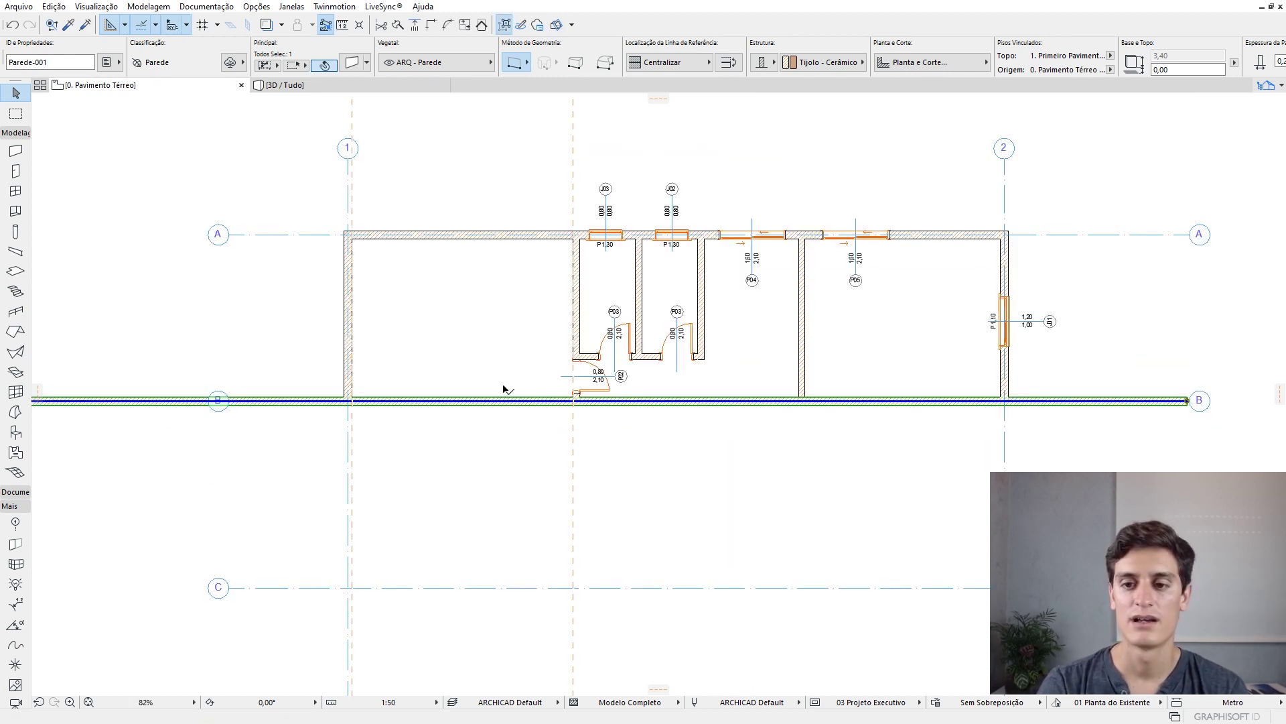
pyautogui.click(1160, 64)
pyautogui.moveTo(1161, 65); pyautogui.dragTo(1107, 73)
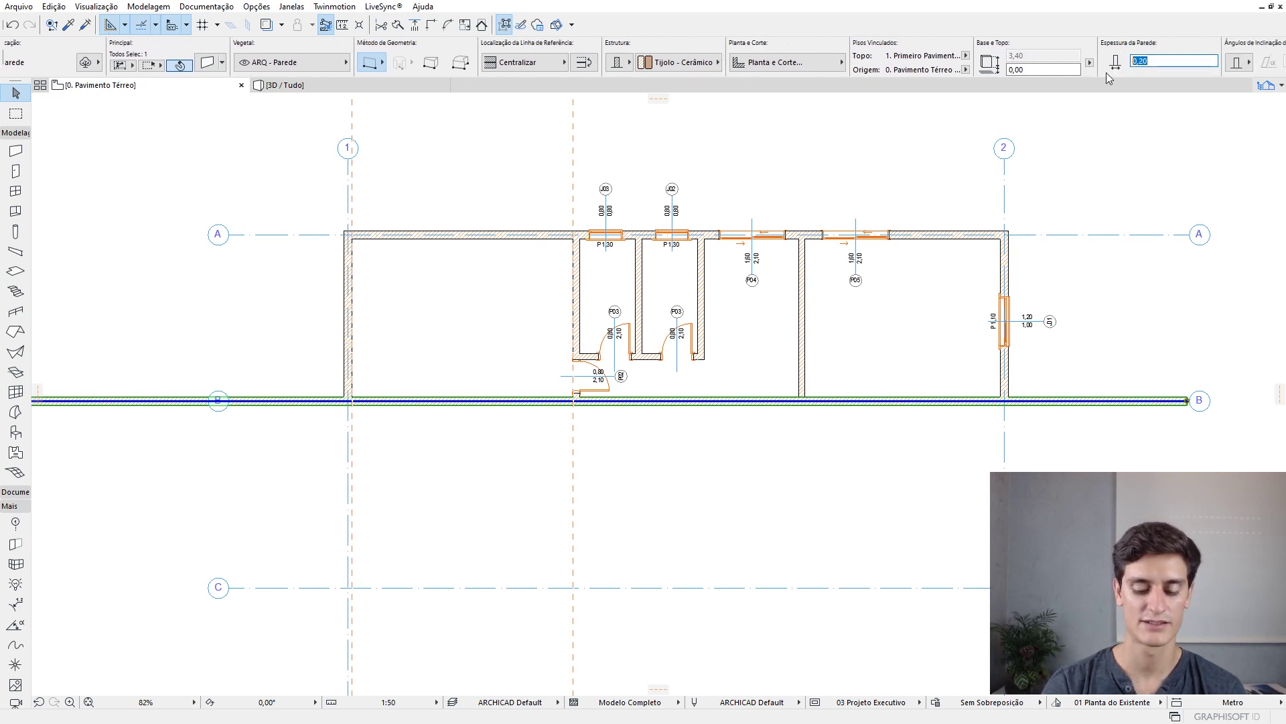
pyautogui.write('0,30')
# - In the 3D view, draw a rectangular slab on top of the walls from the axis 2/A corner to the opposite axis 1/B corner
pyautogui.press('F3')
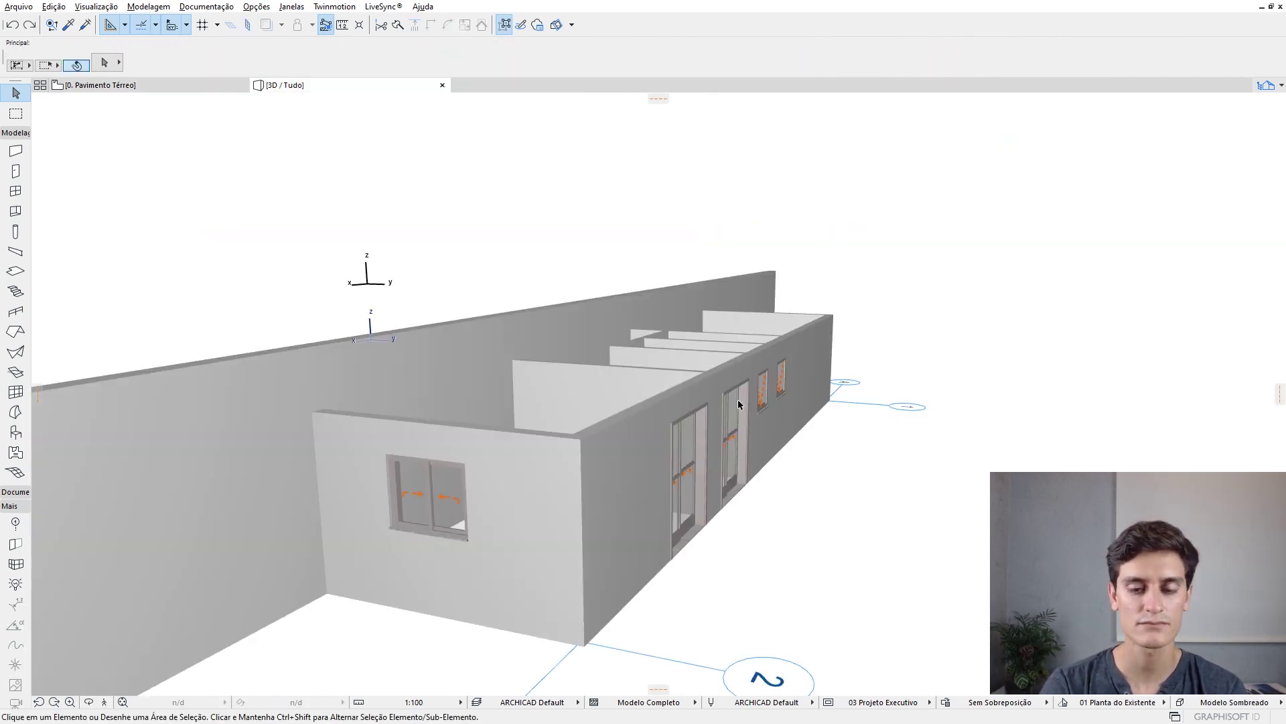
pyautogui.click(17, 272)
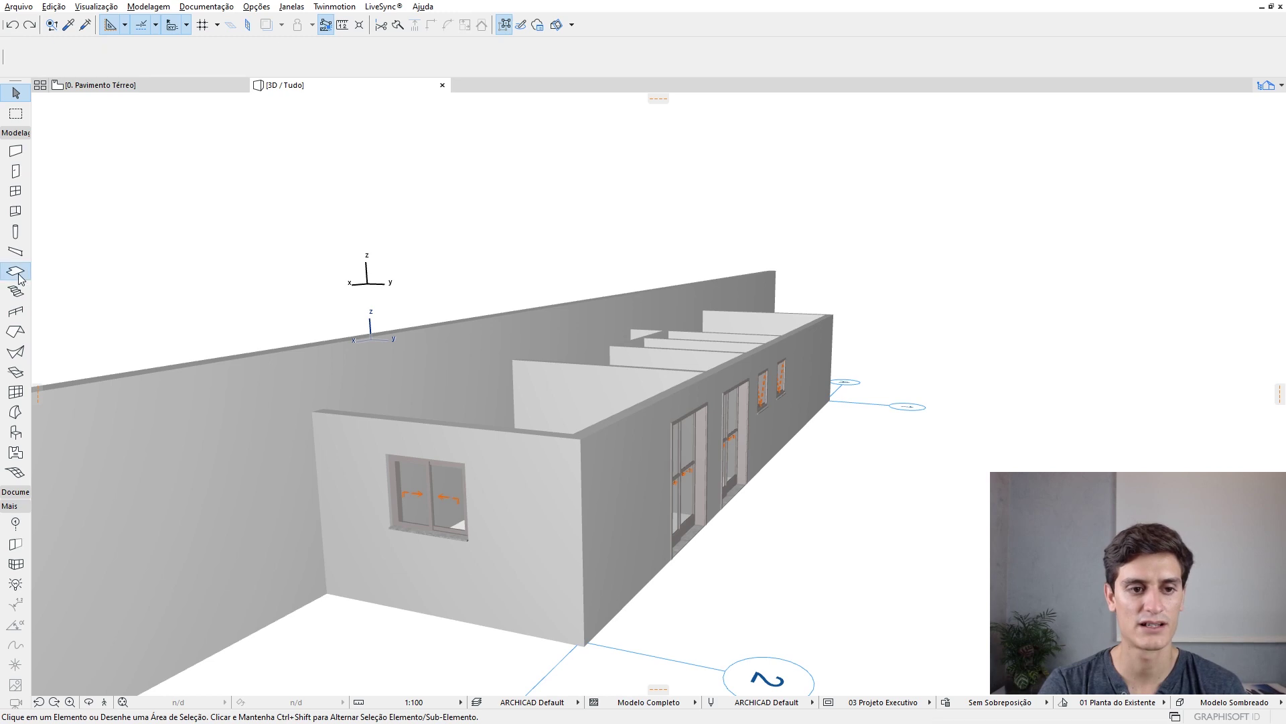
pyautogui.keyDown('shift'); pyautogui.moveTo(666, 270); pyautogui.dragTo(383, 545, button='middle'); pyautogui.keyUp('shift')
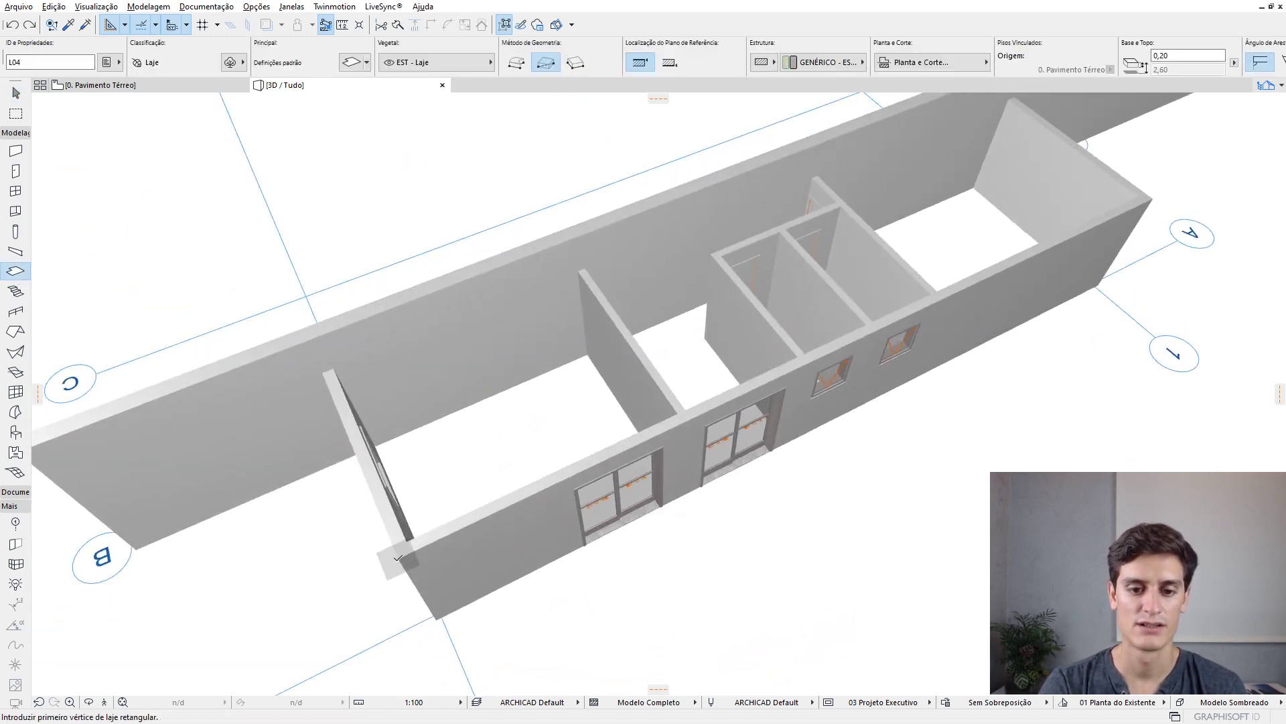
pyautogui.click(398, 556)
pyautogui.keyDown('shift'); pyautogui.moveTo(1089, 234); pyautogui.dragTo(529, 197, button='middle'); pyautogui.keyUp('shift')
pyautogui.click(600, 253)
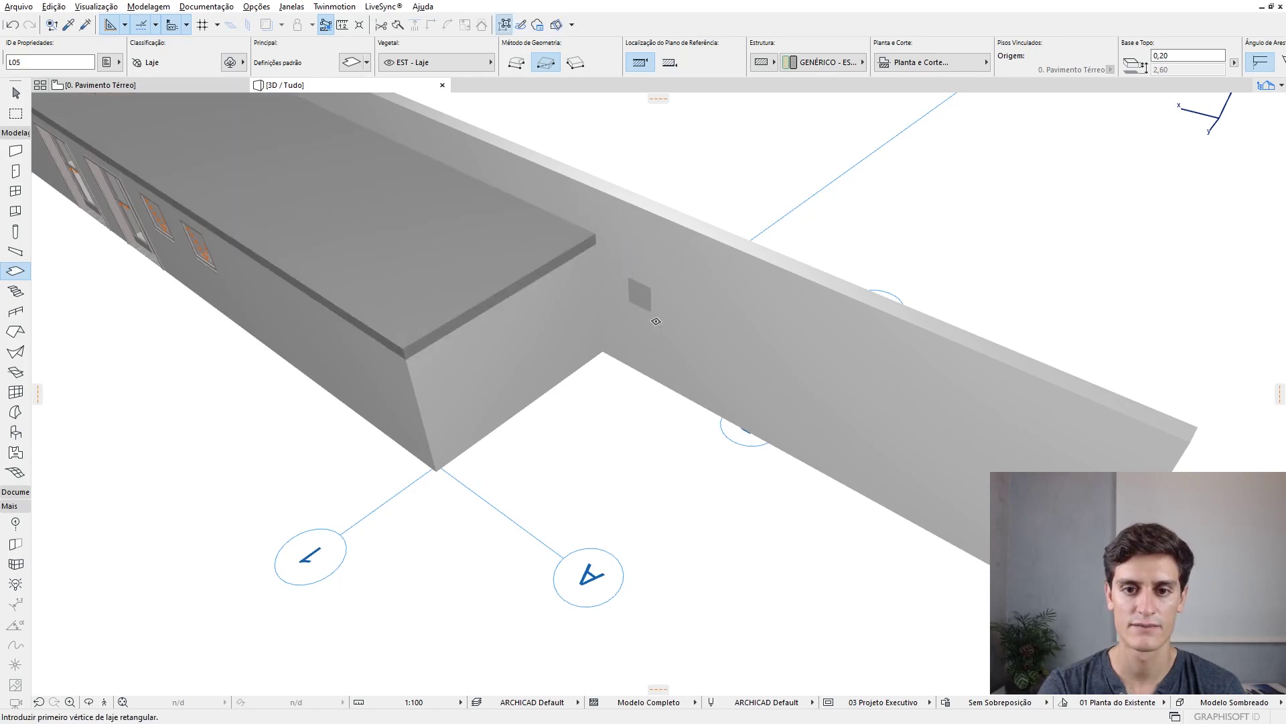
pyautogui.keyDown('shift'); pyautogui.moveTo(600, 253); pyautogui.dragTo(412, 244, button='middle'); pyautogui.keyUp('shift')
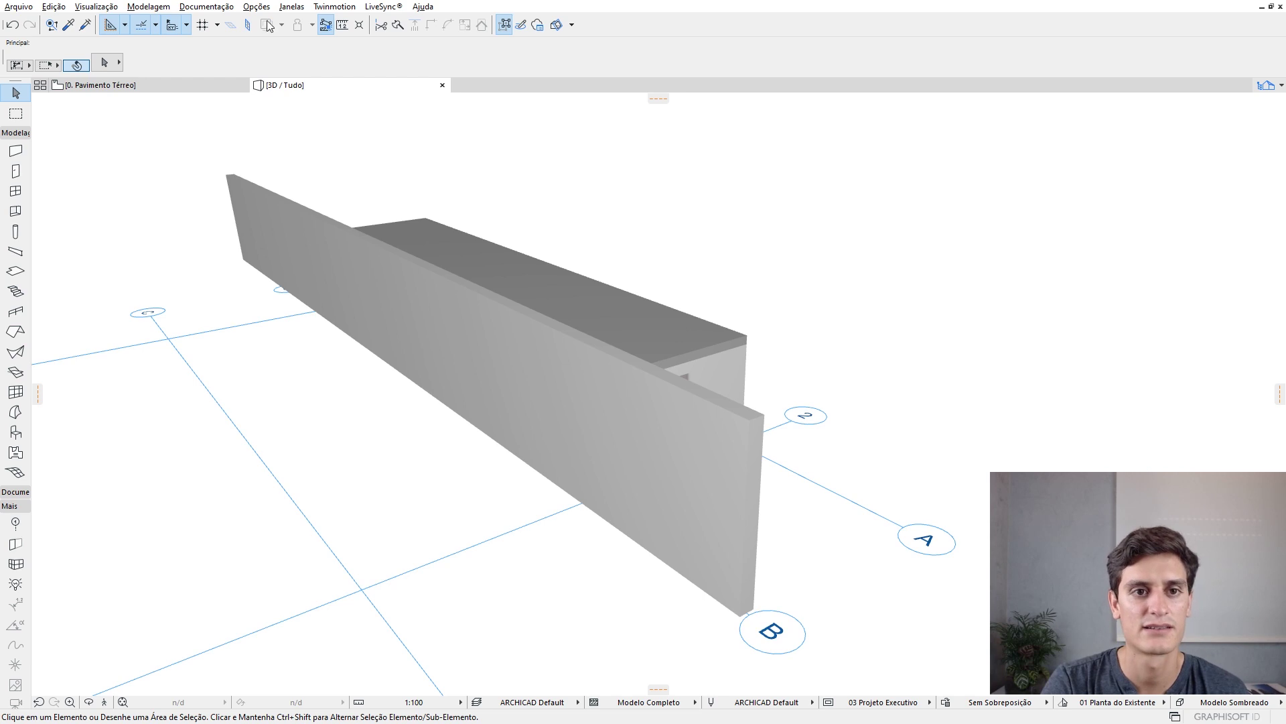
# - Use the surface painter to apply the Cantaria - 01 surface to the extended axis B wall
pyautogui.click(206, 6)
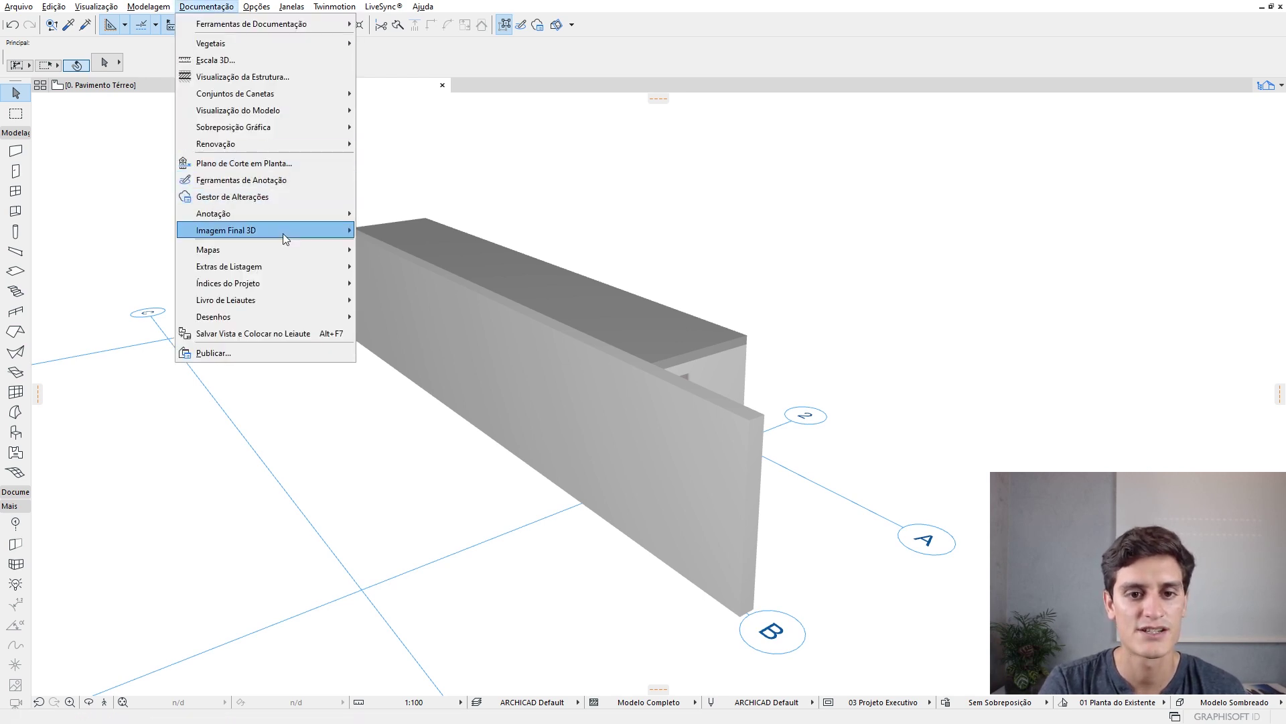
pyautogui.moveTo(283, 233)
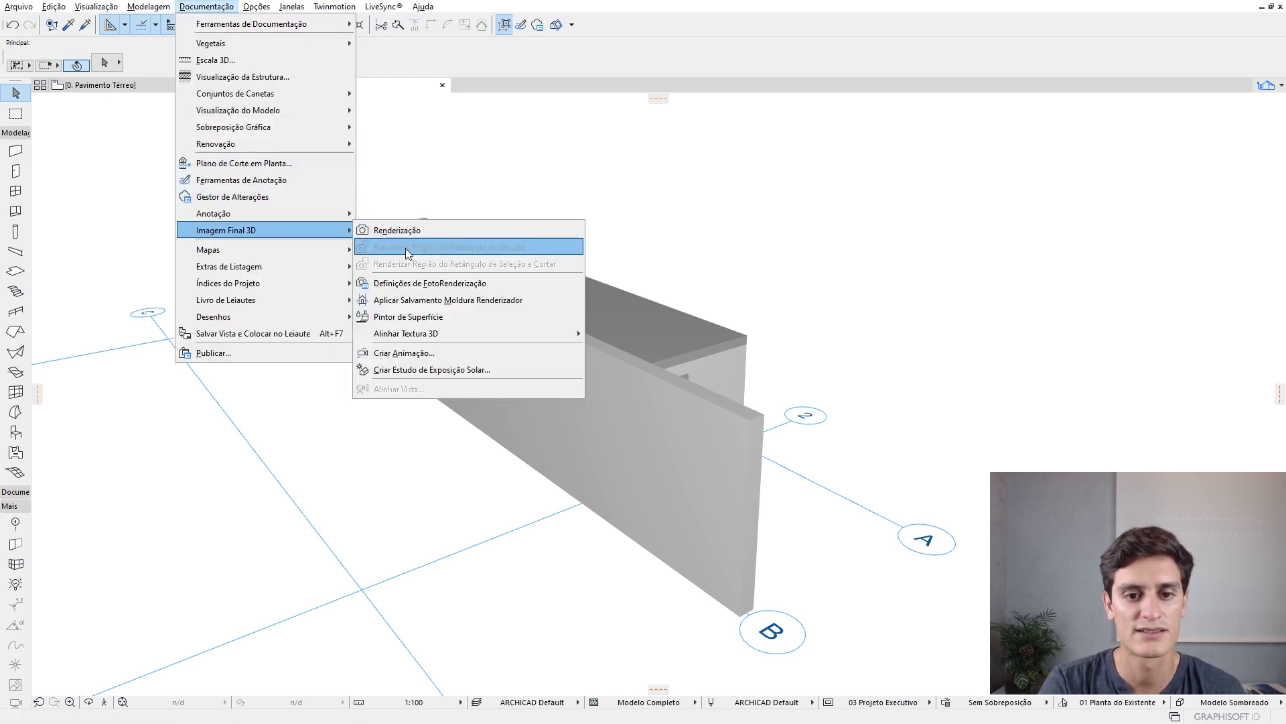
pyautogui.click(416, 316)
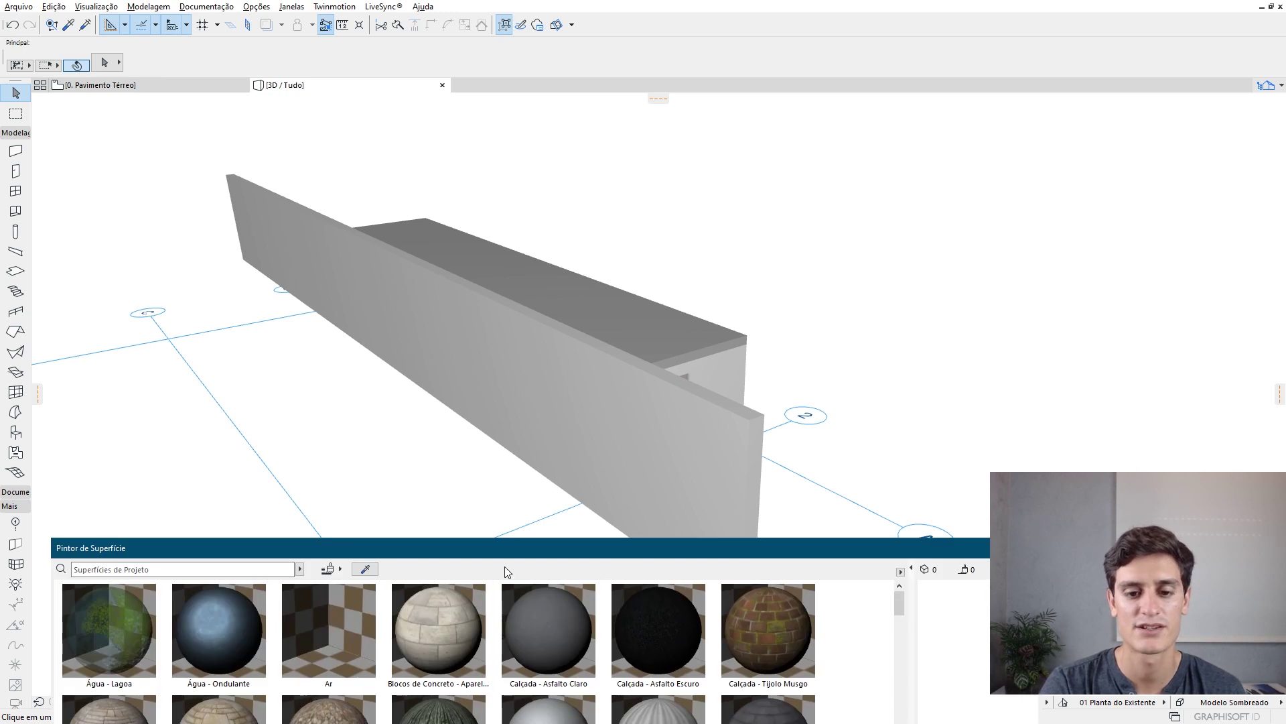
pyautogui.moveTo(502, 546); pyautogui.dragTo(497, 512)
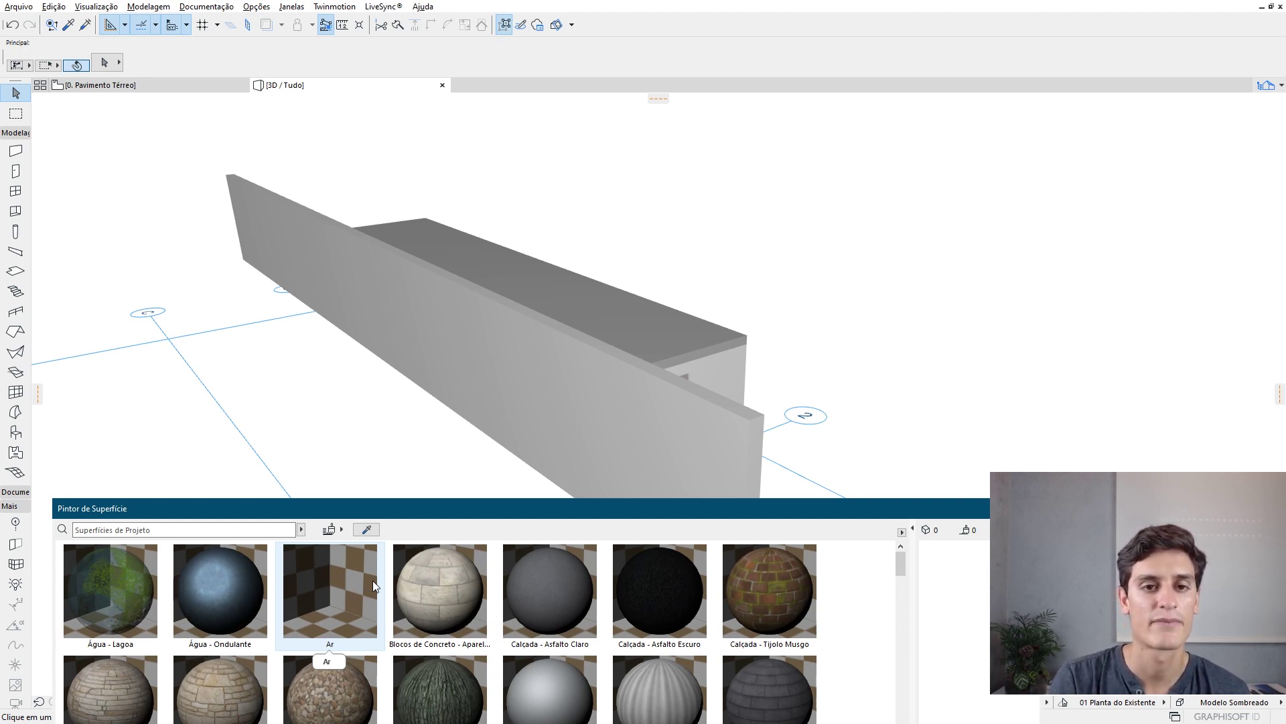
pyautogui.click(114, 690)
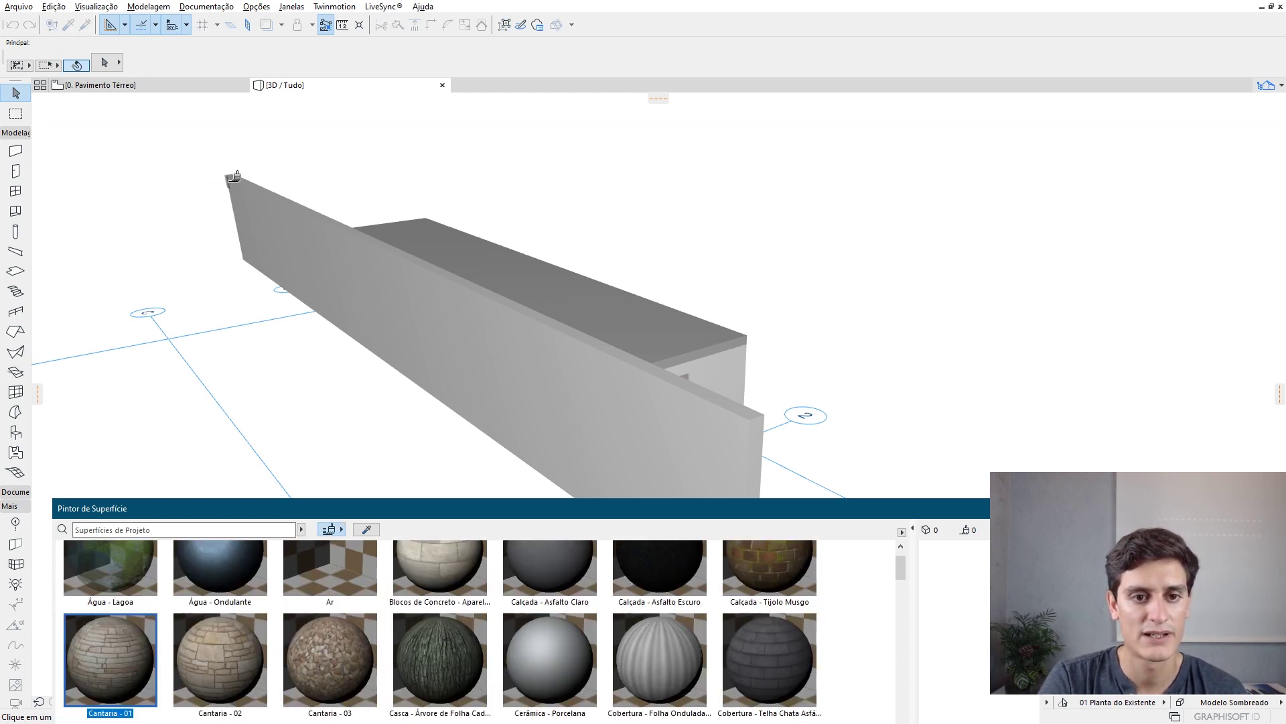
pyautogui.click(326, 223)
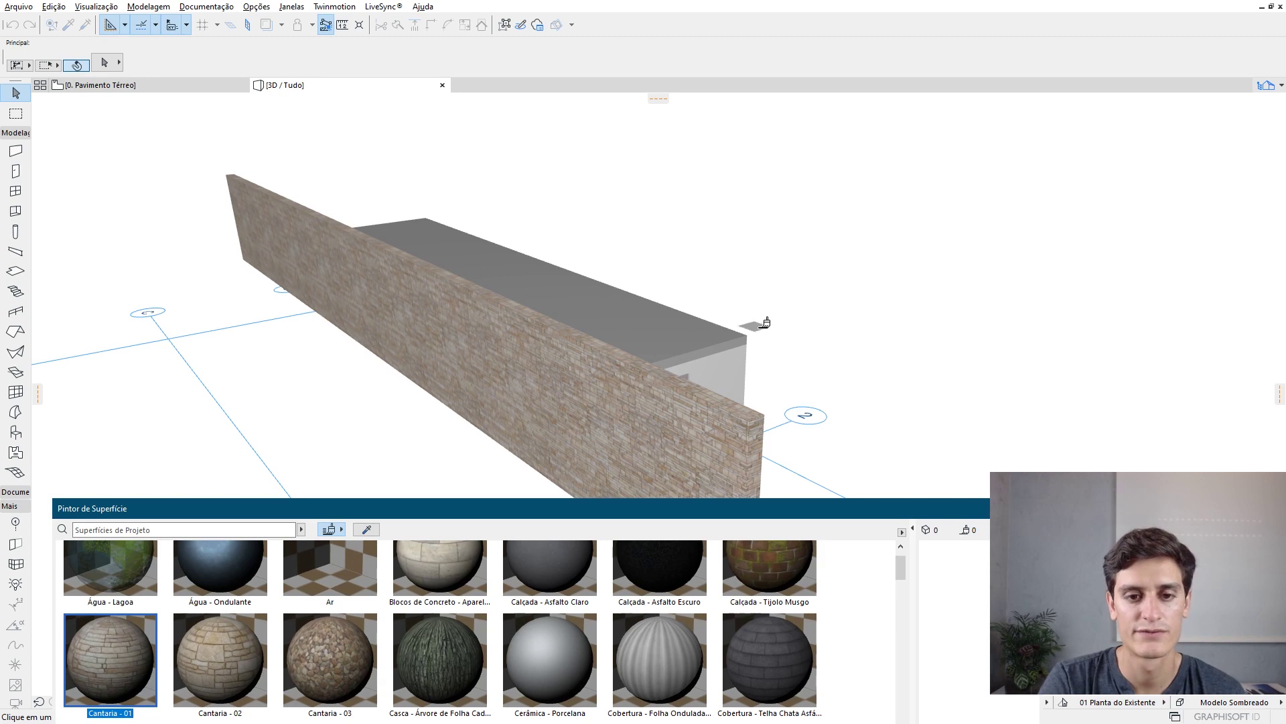
# - Sample the surface of the end wall with the sliding window using the surface painter's eyedropper
pyautogui.keyDown('shift'); pyautogui.moveTo(911, 331); pyautogui.dragTo(440, 526, button='middle'); pyautogui.keyUp('shift')
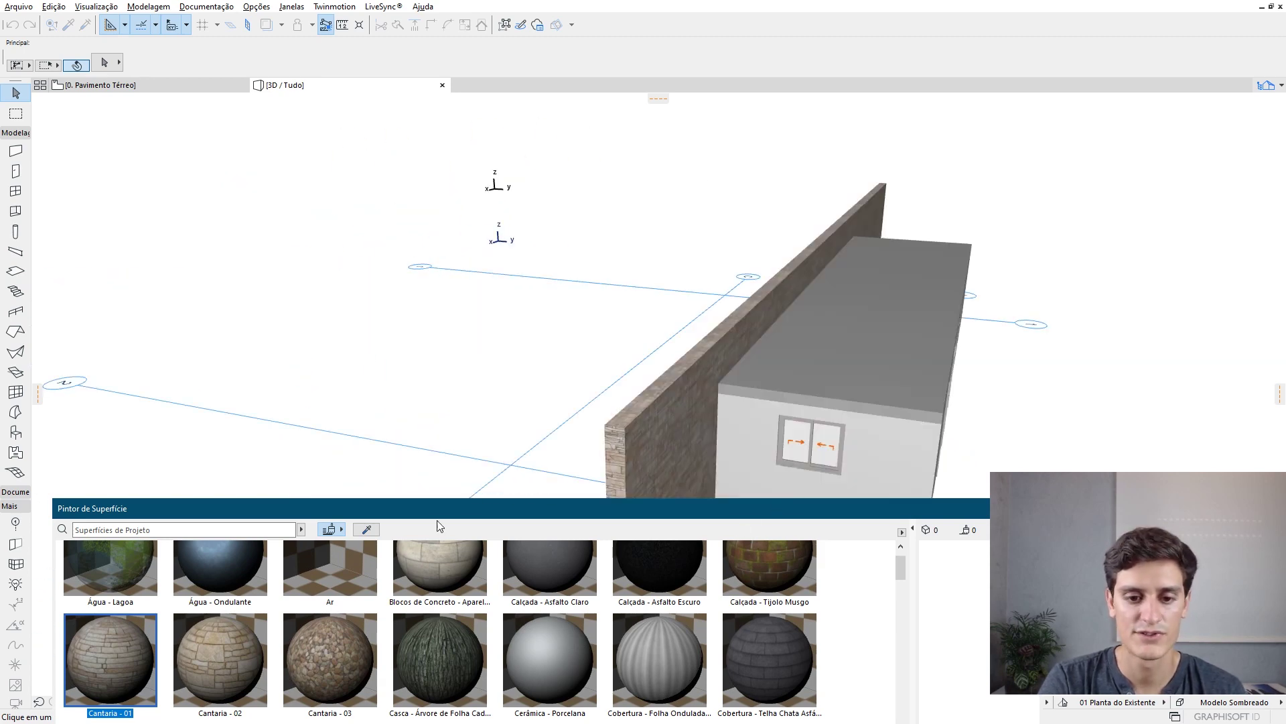
pyautogui.click(376, 530)
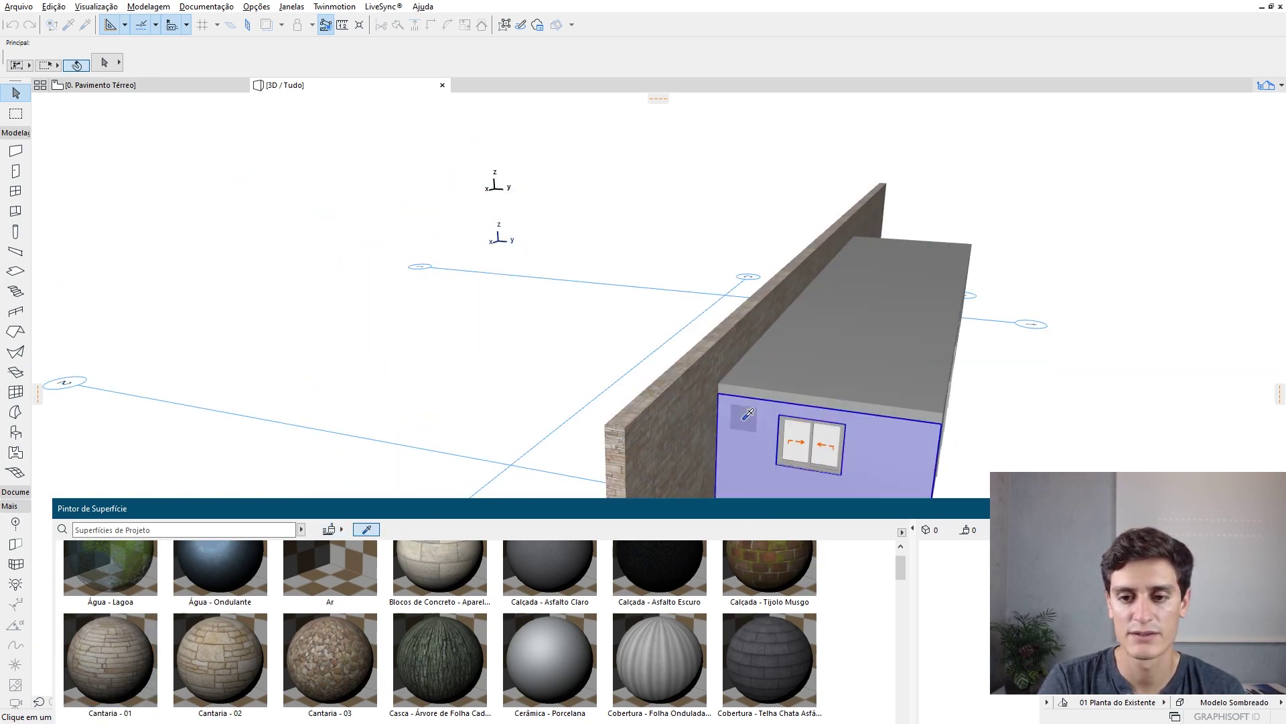
pyautogui.click(748, 414)
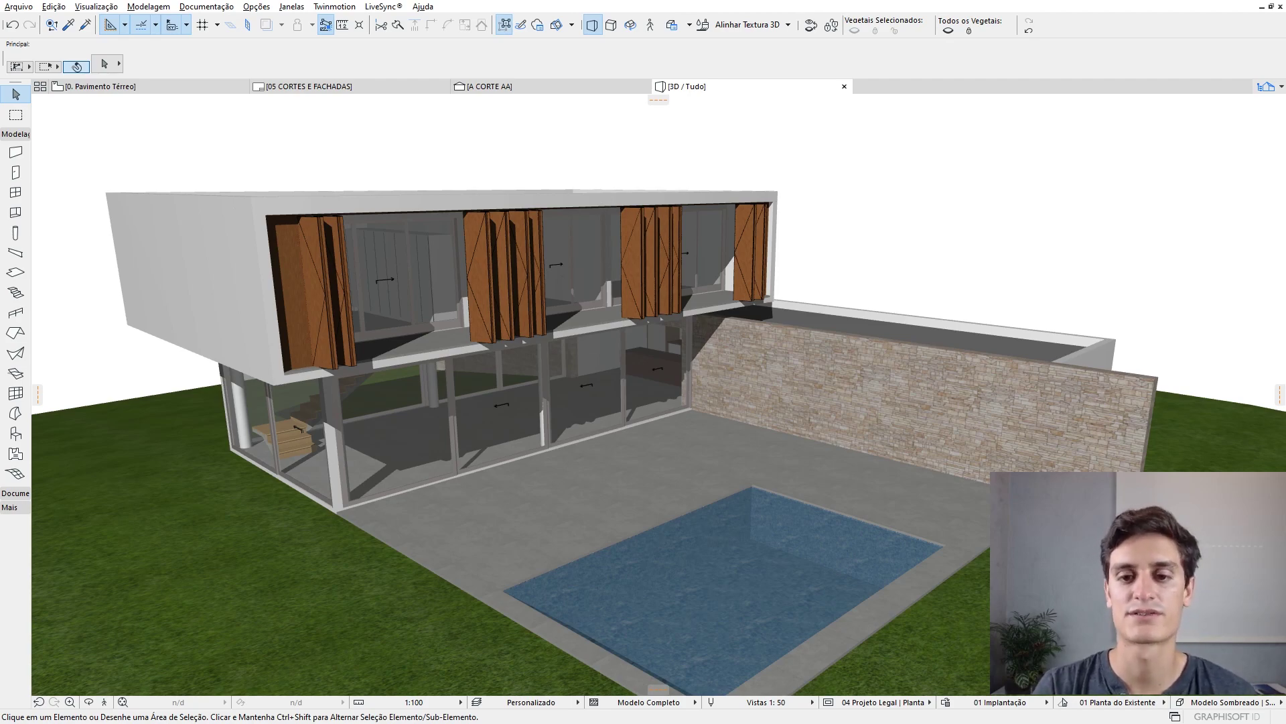
# - In the complete house project, open the ground floor plan and examine the thick walls along axis C
pyautogui.moveTo(775, 481); pyautogui.dragTo(777, 256)
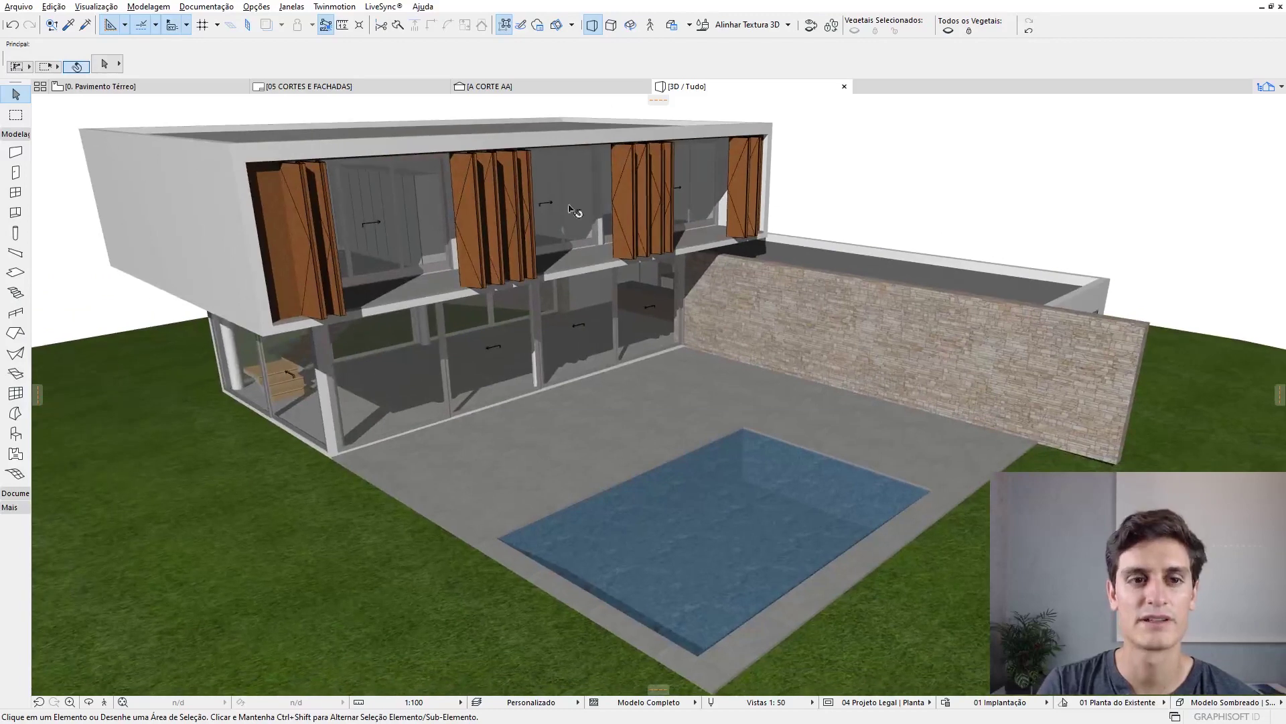
pyautogui.click(185, 88)
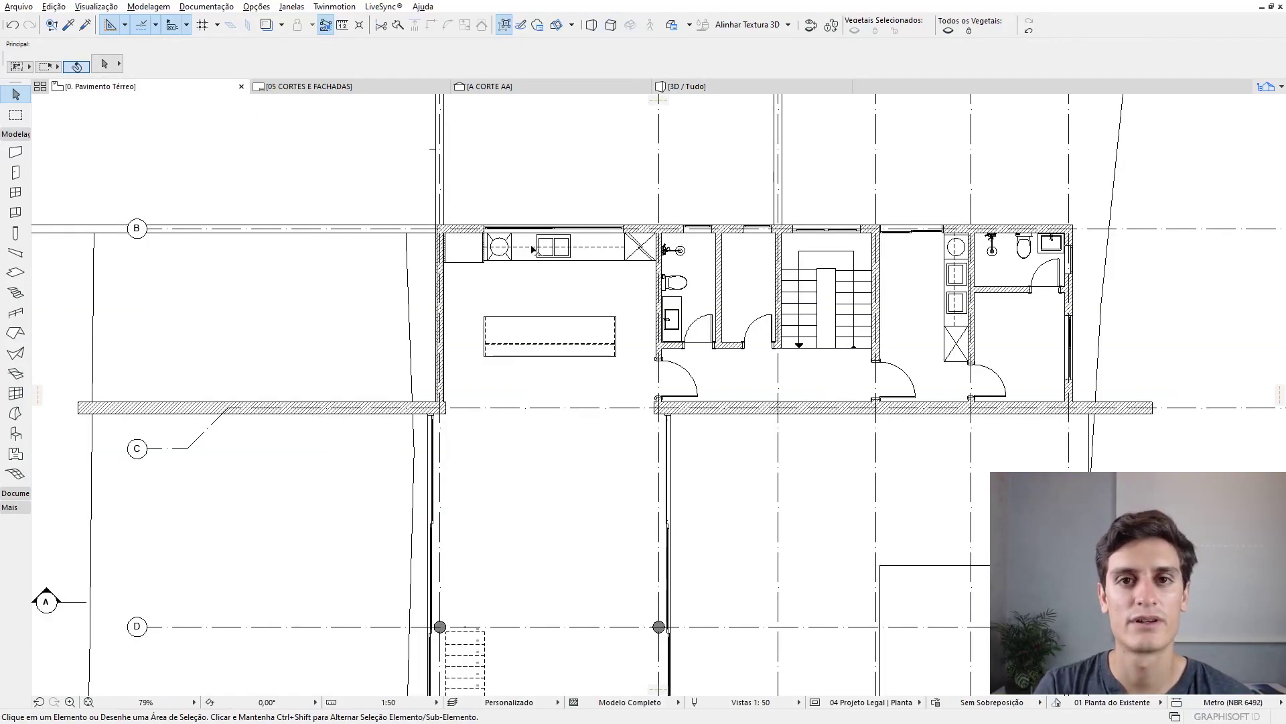
pyautogui.click(153, 408)
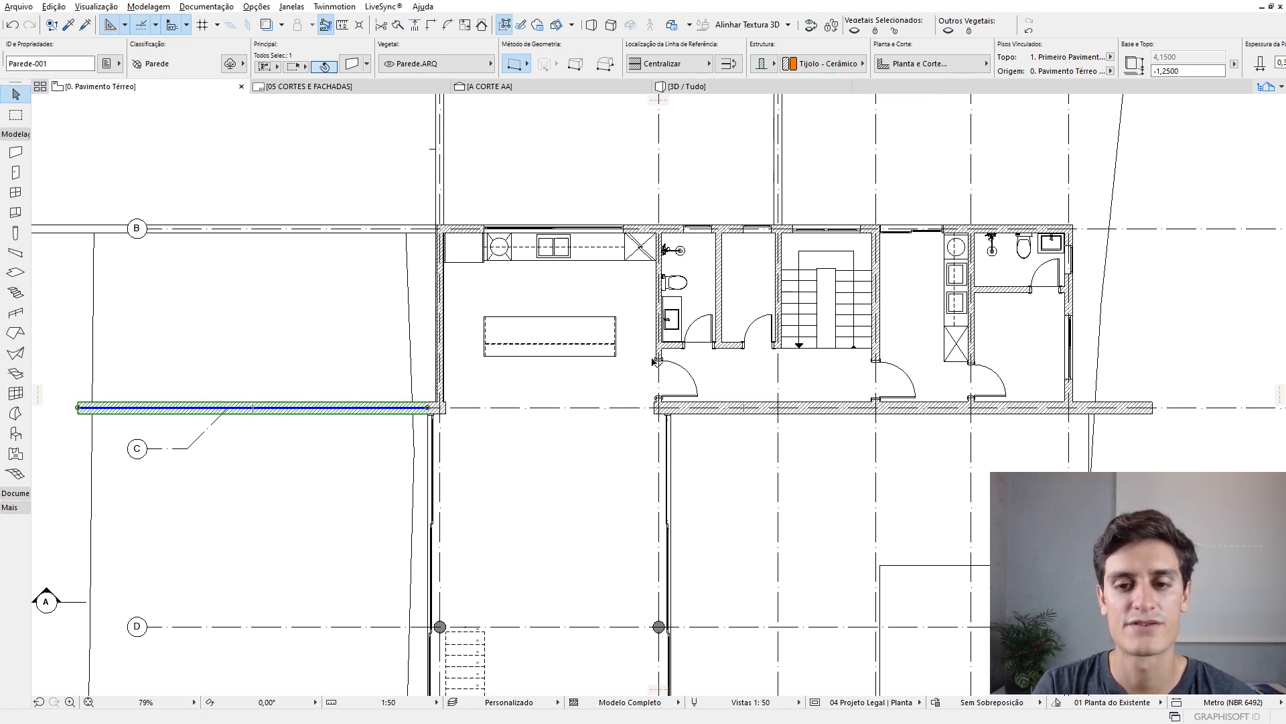
pyautogui.scroll(2, 642, 359)
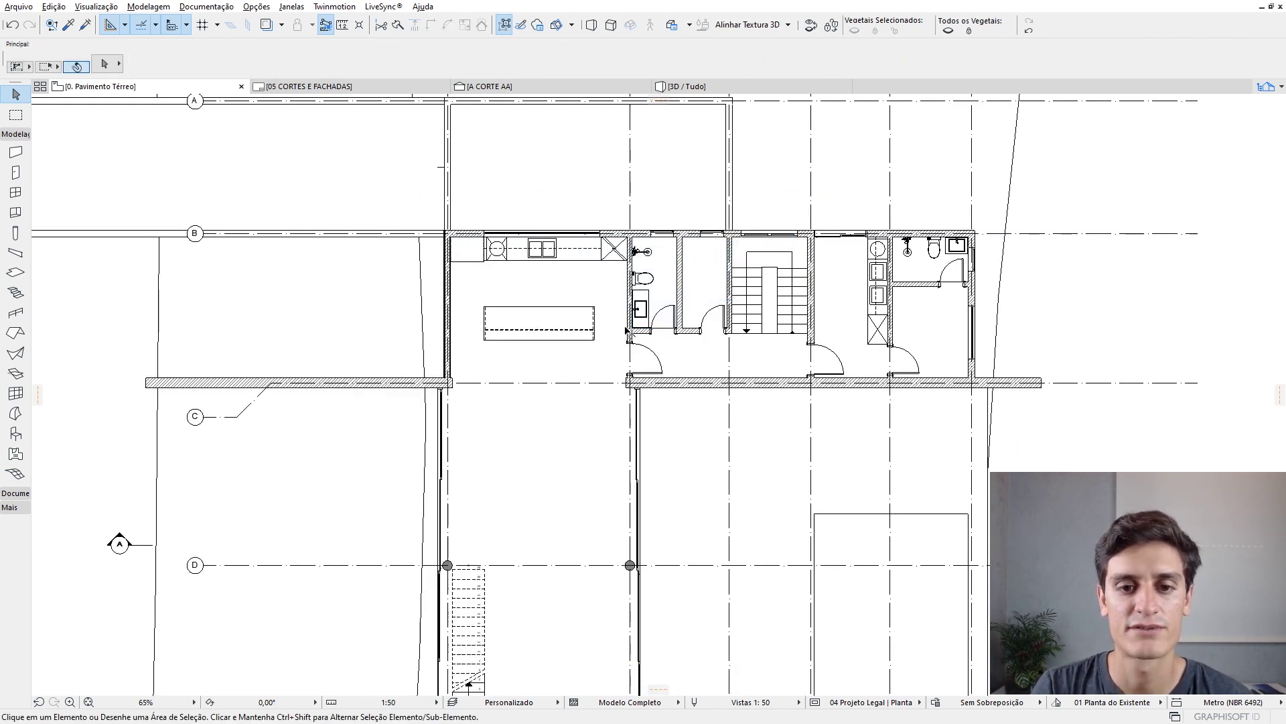
pyautogui.scroll(2, 629, 327)
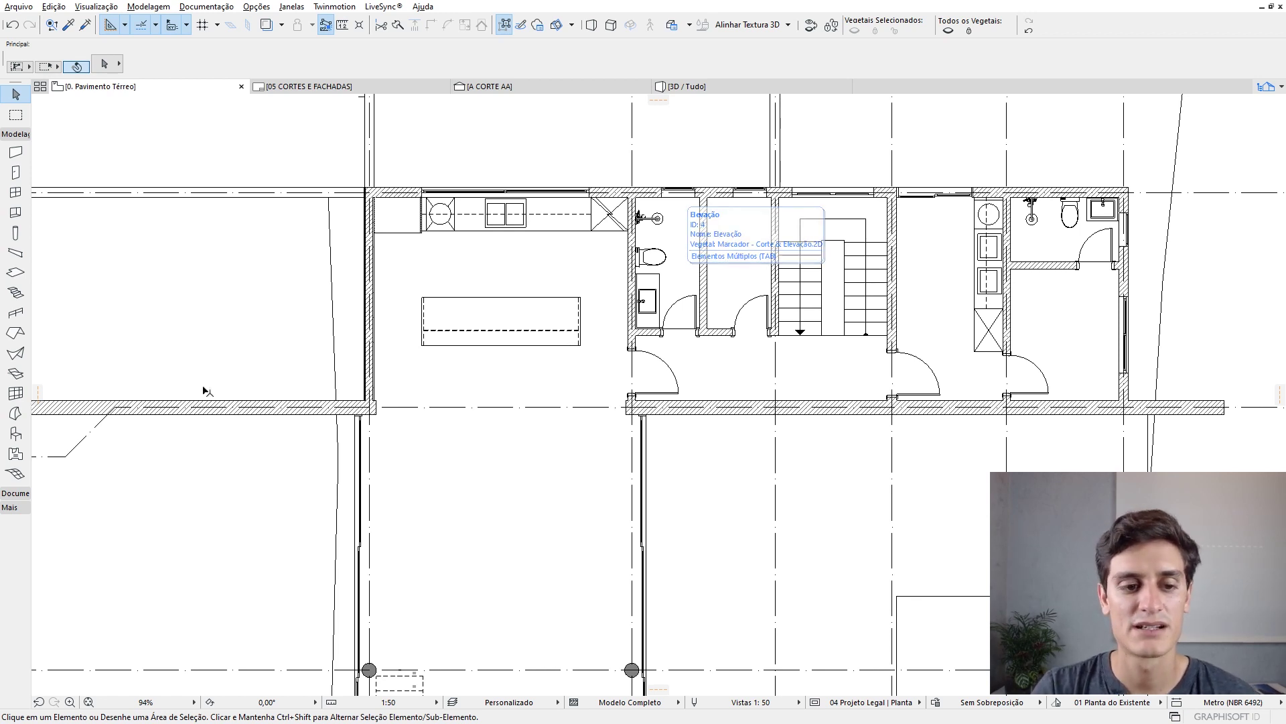
pyautogui.click(86, 409)
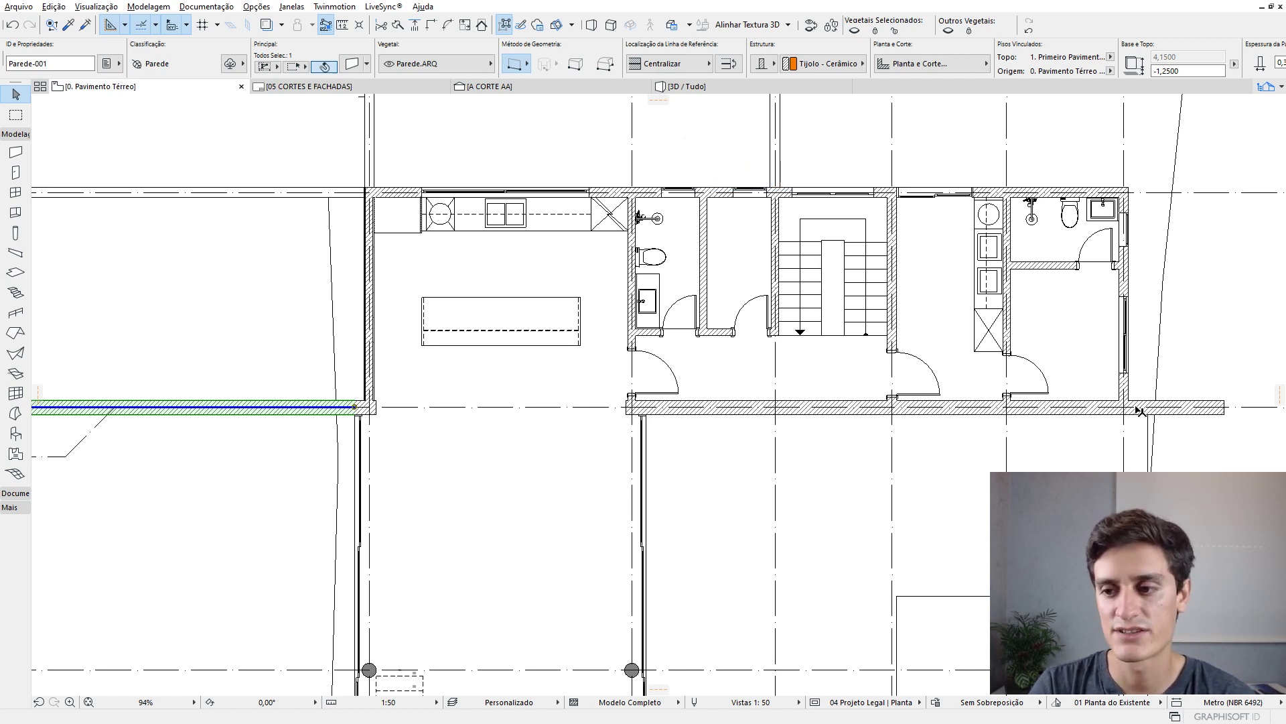
# - Change the long axis C wall beside the stairs and service rooms to the composite structure with Pedra rústica on both faces
pyautogui.click(1200, 408)
pyautogui.click(1087, 407)
pyautogui.click(764, 63)
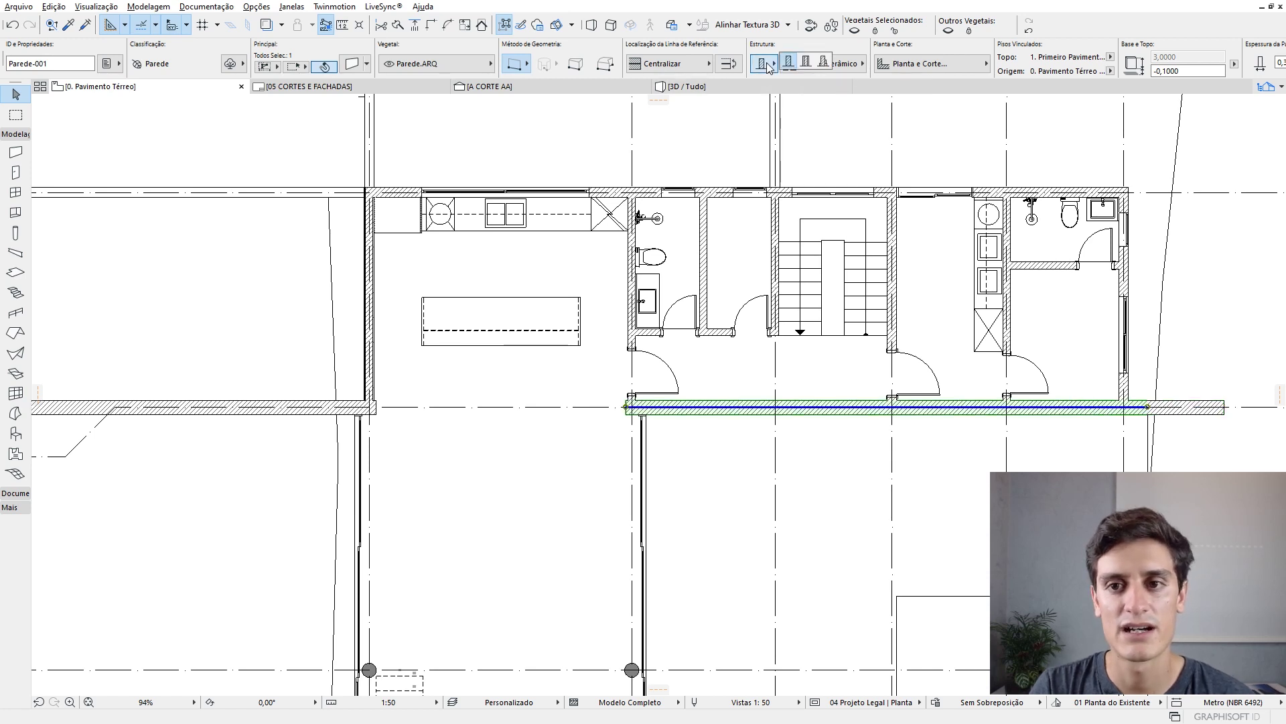
pyautogui.click(806, 67)
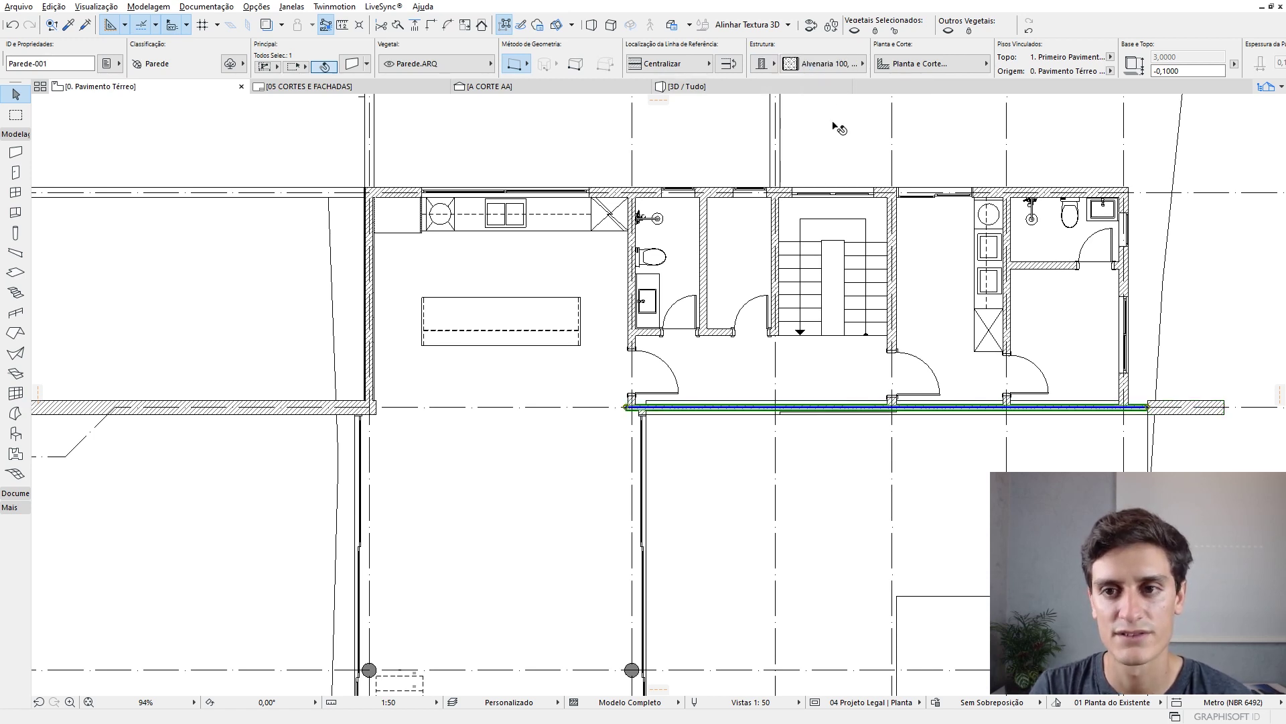
pyautogui.click(827, 67)
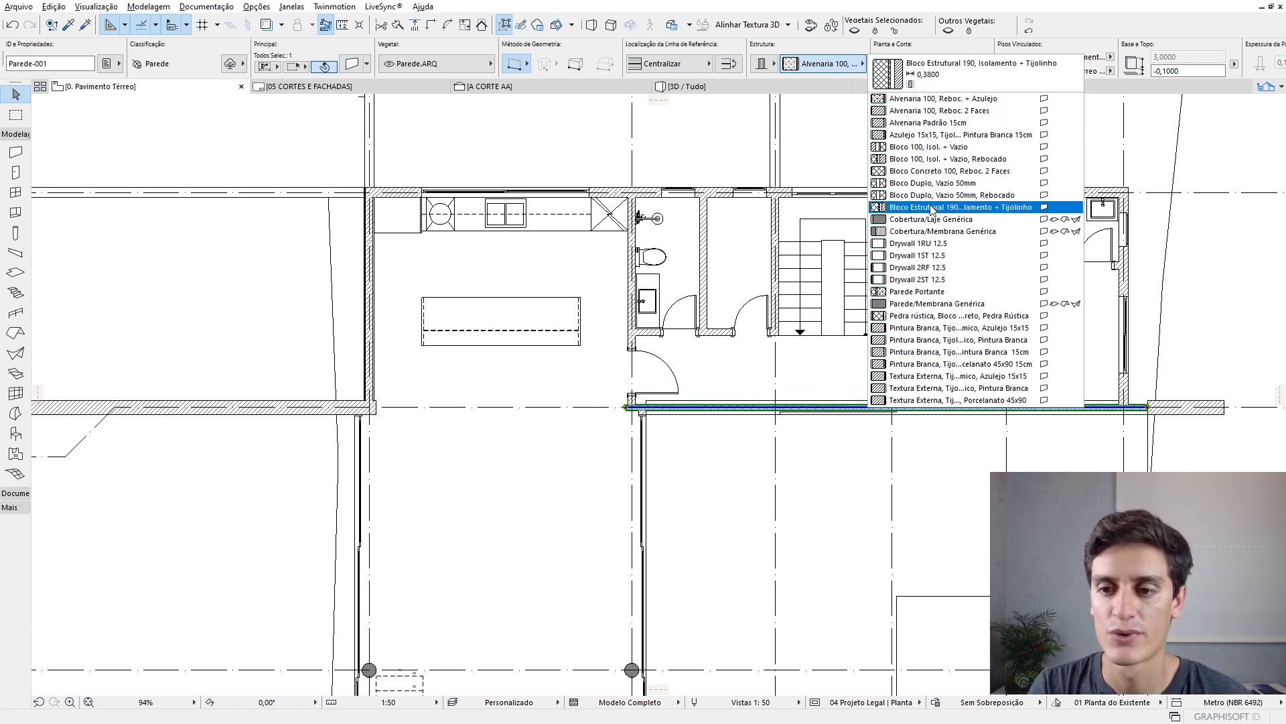
pyautogui.click(972, 315)
pyautogui.scroll(6, 774, 410)
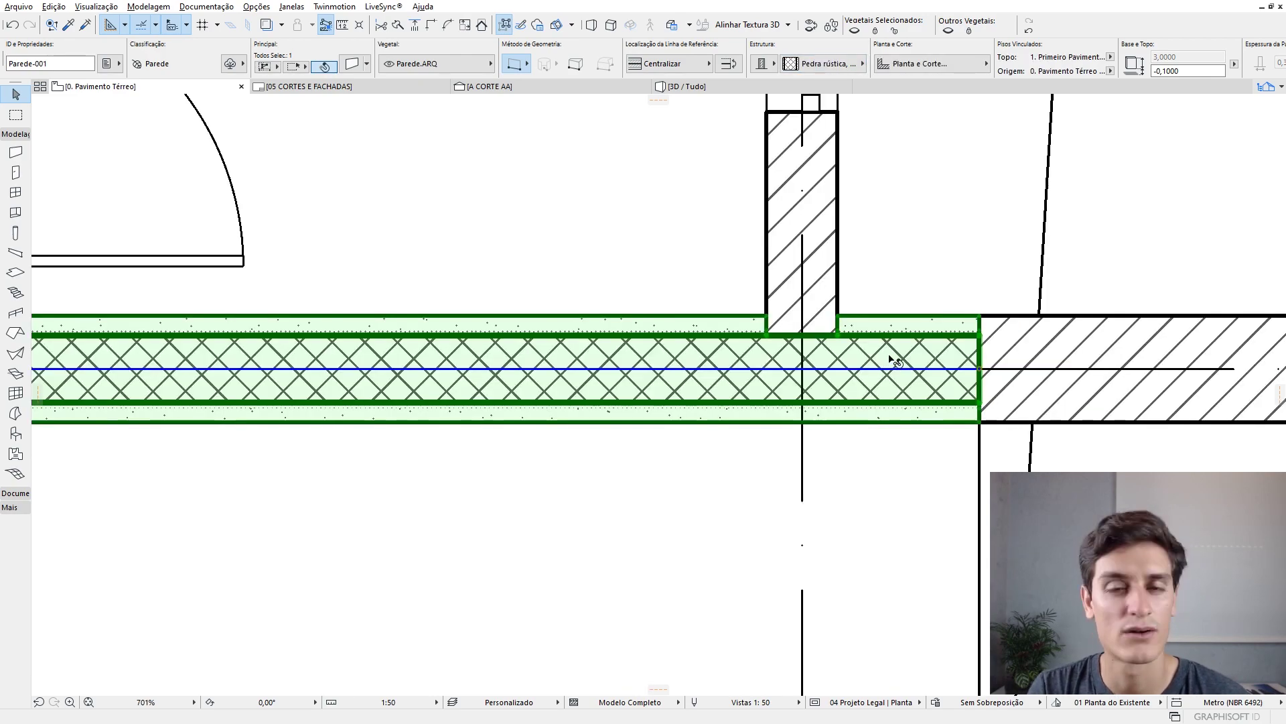
# - In the 3D view, start a Find & Select search restricted to the element type Parede
pyautogui.press('F3')
pyautogui.keyDown('shift'); pyautogui.moveTo(1085, 417); pyautogui.dragTo(1081, 385, button='middle'); pyautogui.keyUp('shift')
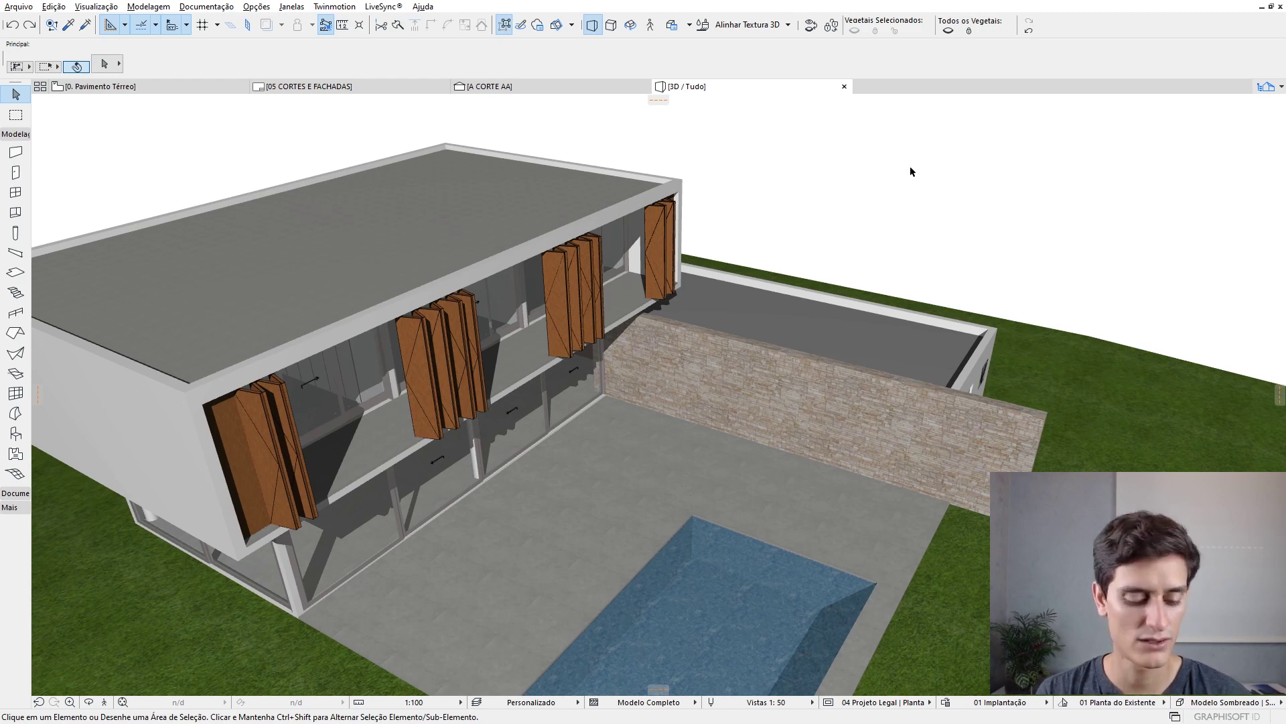
pyautogui.hotkey('ctrl', 'f')
pyautogui.moveTo(700, 193); pyautogui.dragTo(1005, 151)
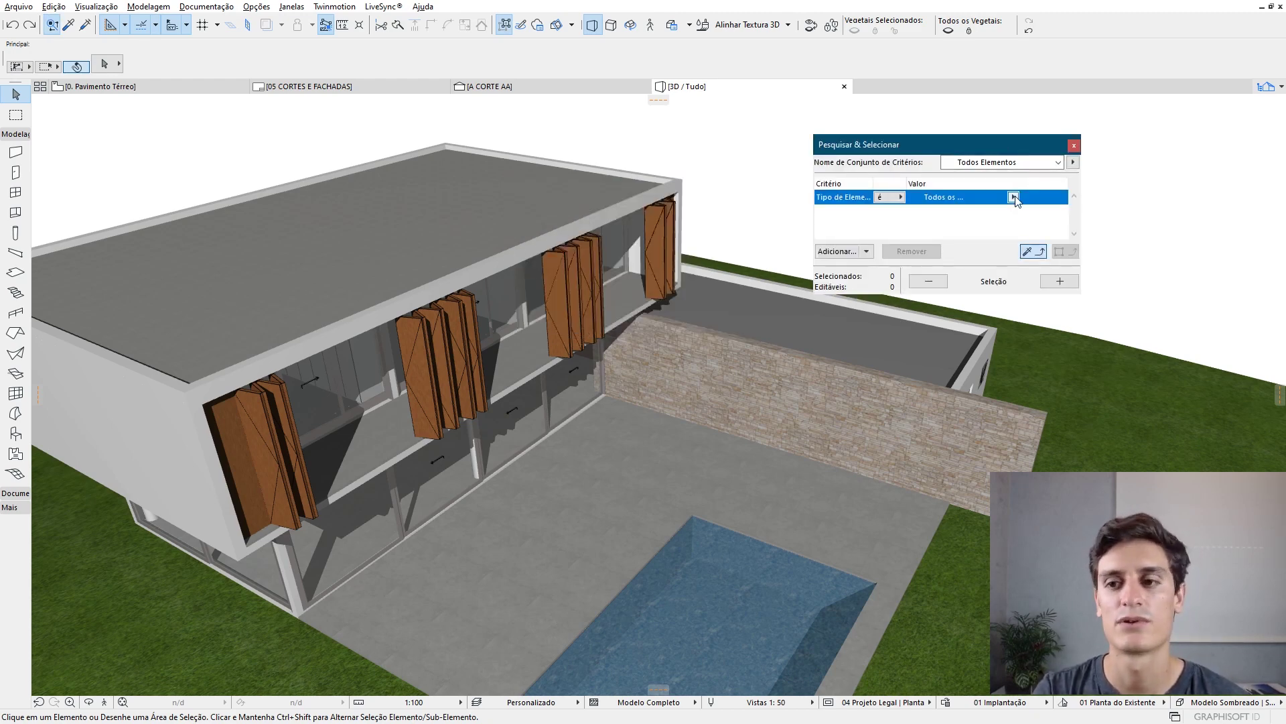
pyautogui.click(1014, 197)
pyautogui.click(1072, 65)
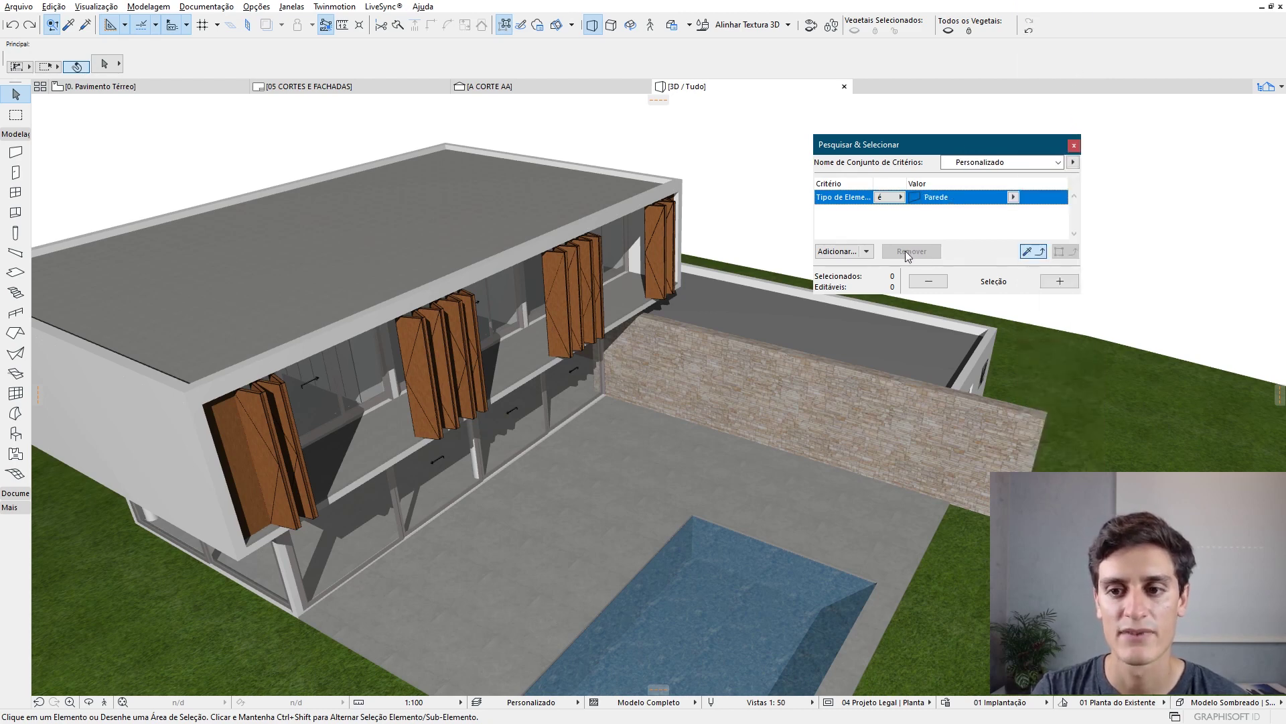
# - Add a Largura criterion equal to 0,2000, select all matching walls in the model, and finish the search
pyautogui.click(842, 254)
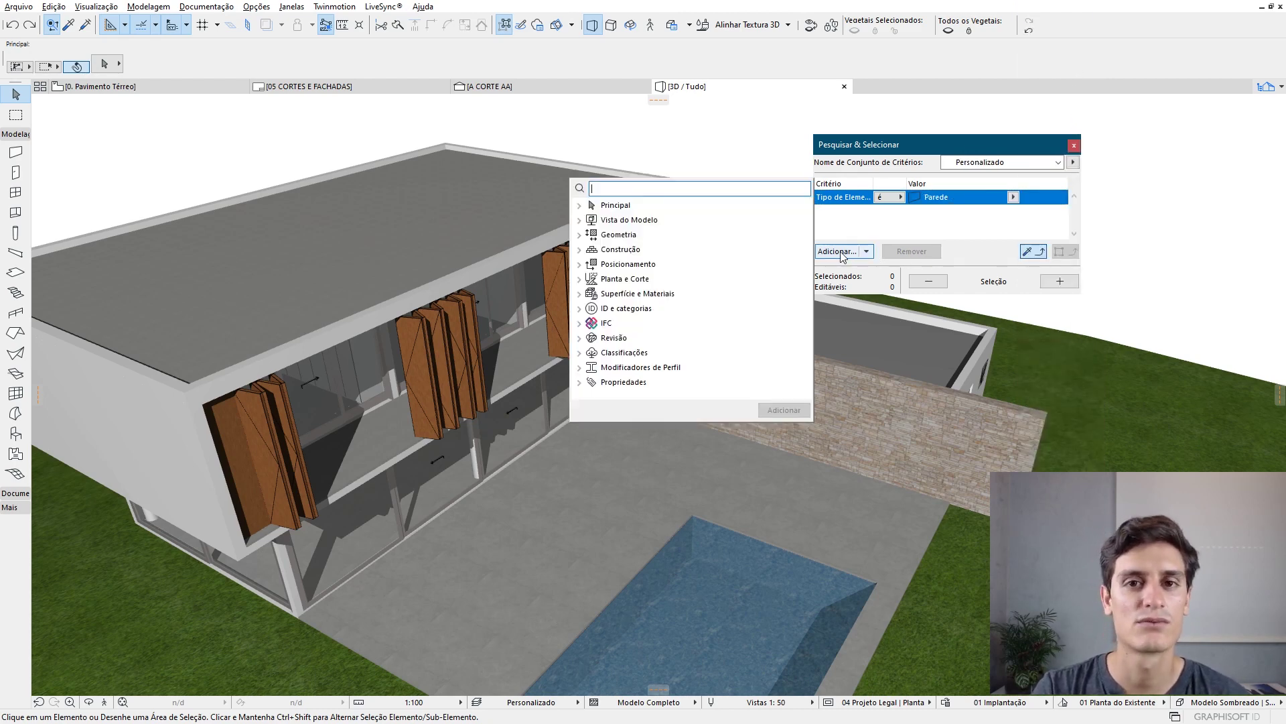
pyautogui.click(580, 235)
pyautogui.click(618, 352)
pyautogui.click(779, 554)
pyautogui.click(938, 226)
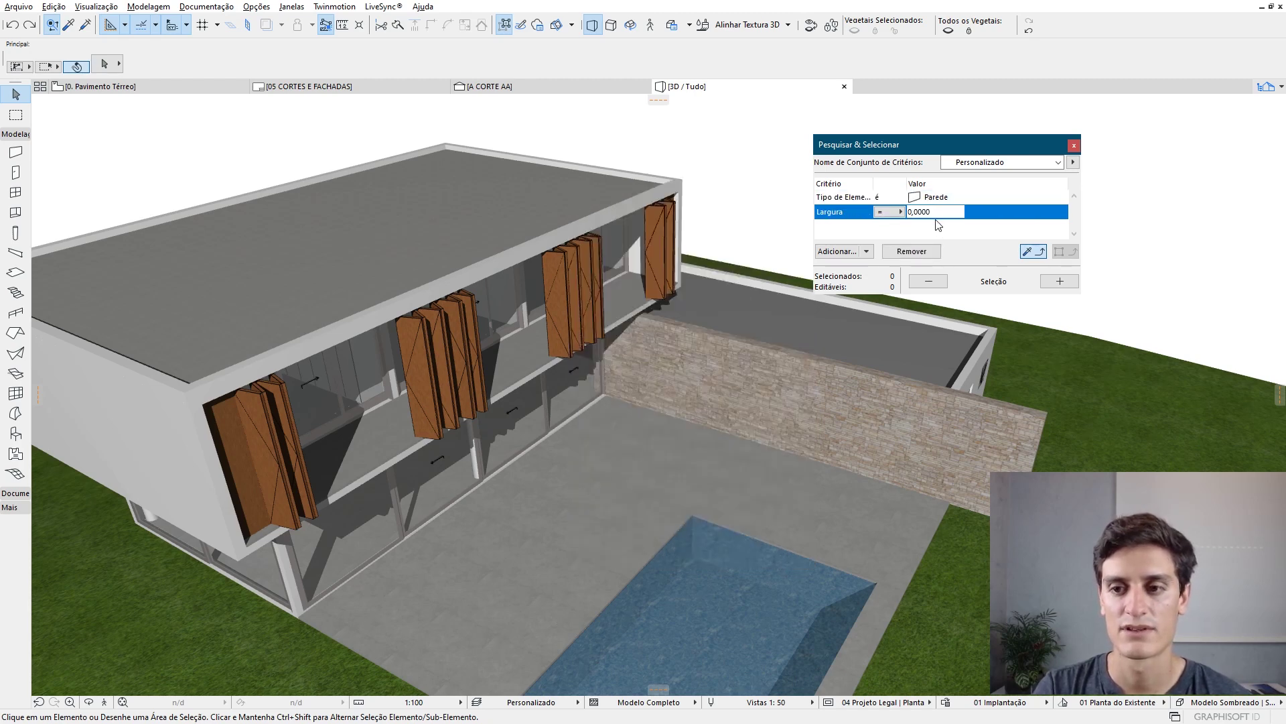
pyautogui.doubleClick(943, 213)
pyautogui.press('BackSpace')
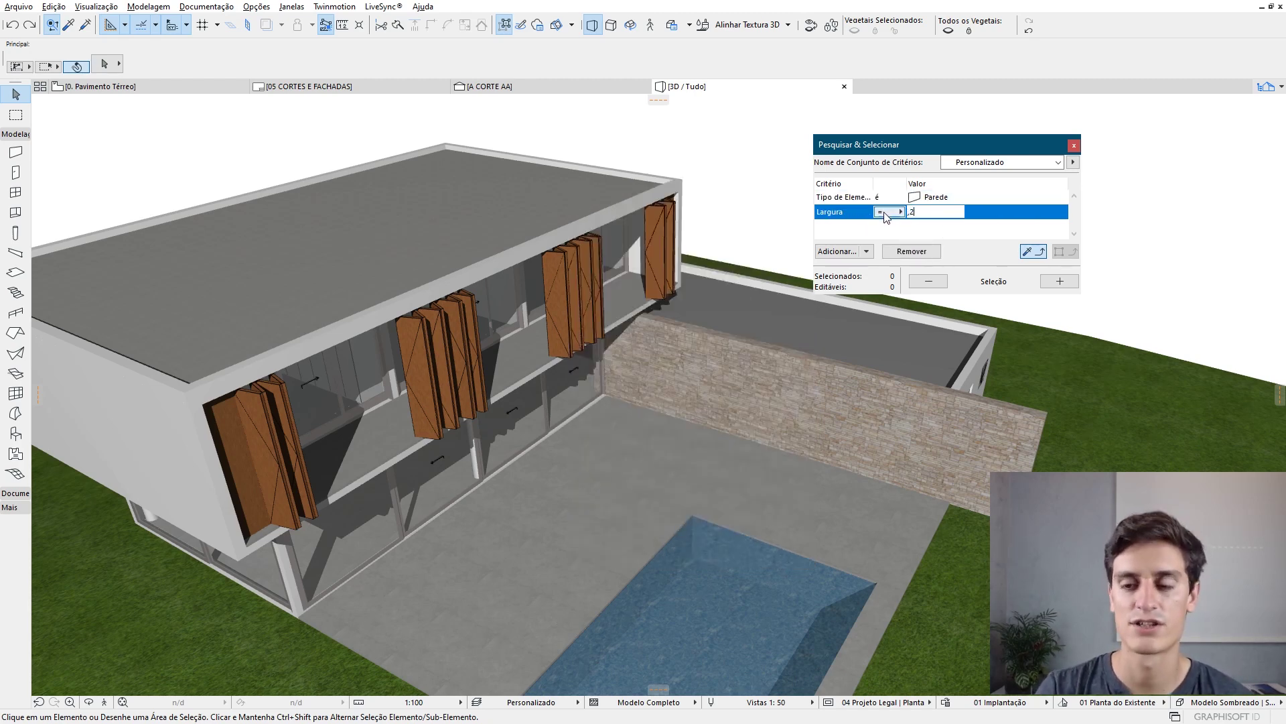
pyautogui.press('Return')
pyautogui.click(1059, 281)
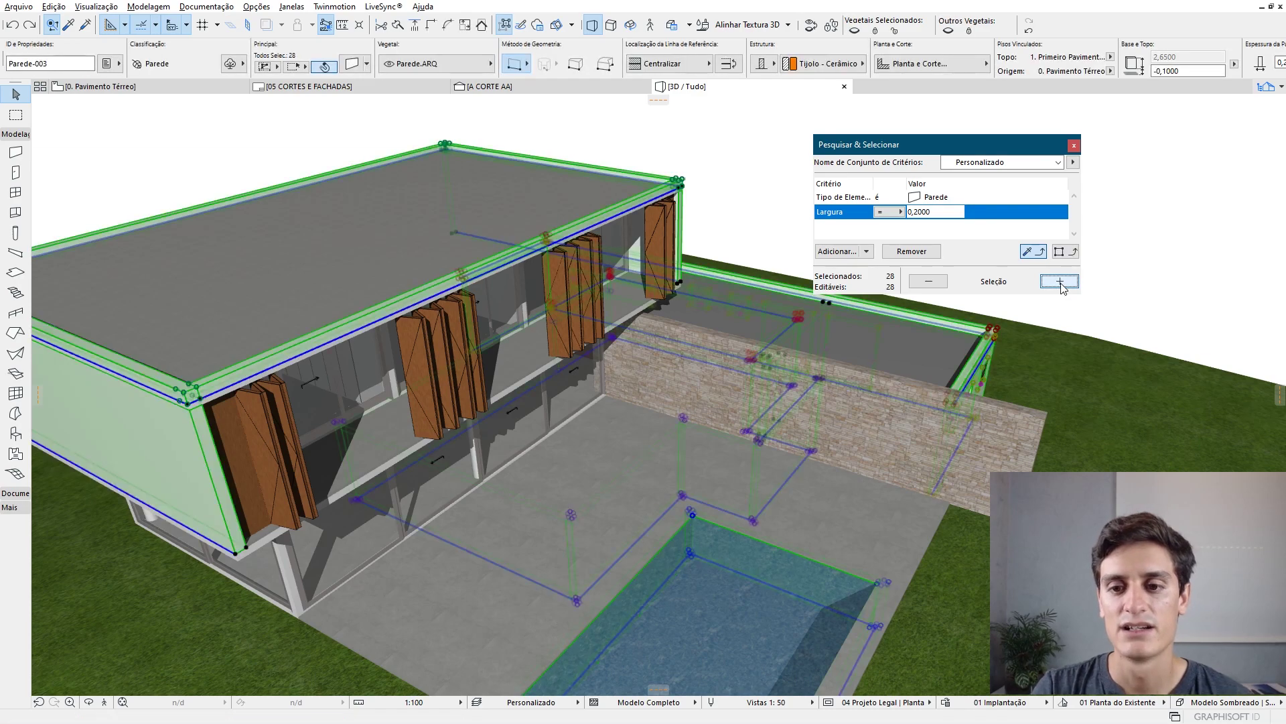
pyautogui.keyDown('shift'); pyautogui.moveTo(871, 281); pyautogui.dragTo(934, 355, button='middle'); pyautogui.keyUp('shift')
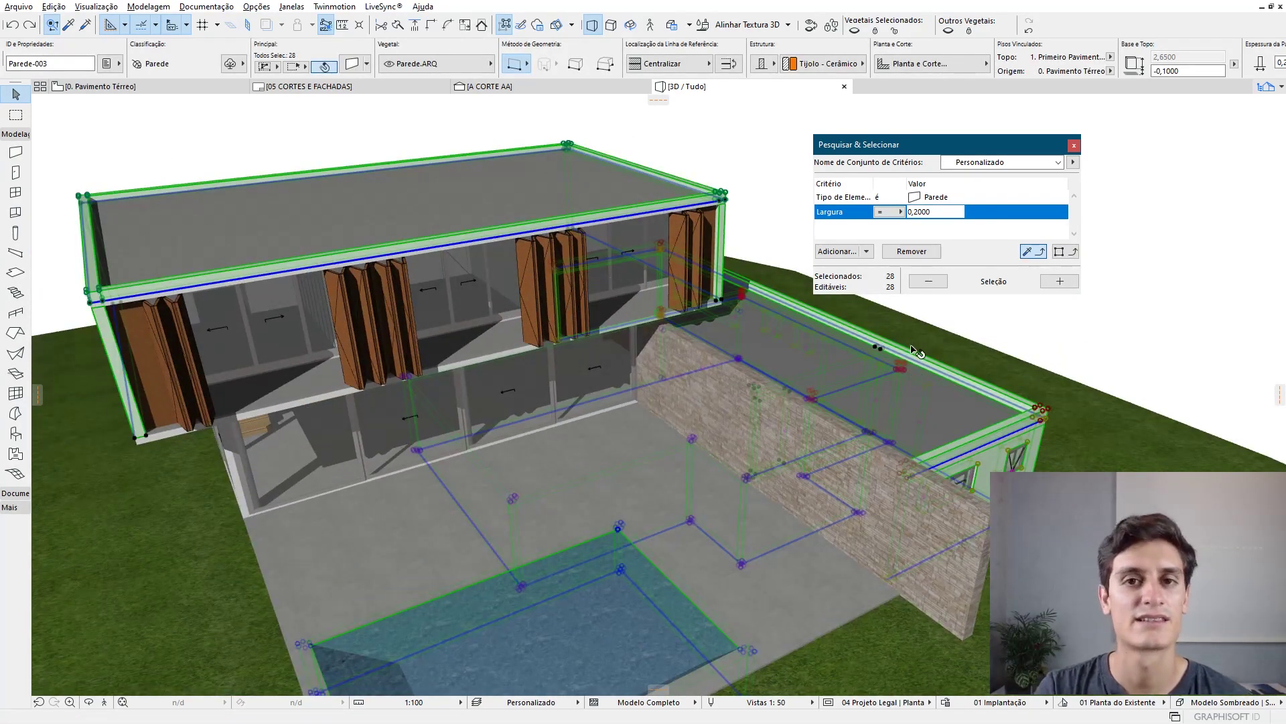
pyautogui.click(1074, 145)
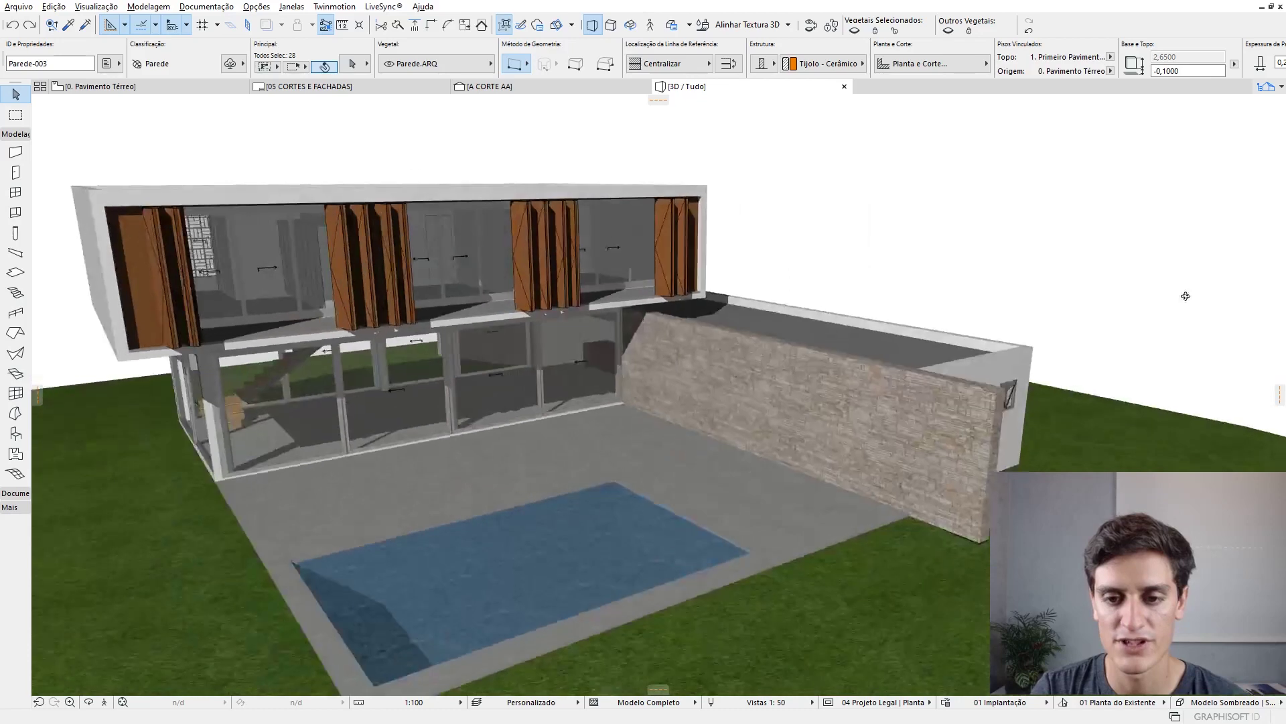
# - Change the selected walls to the composite structure with Textura Externa on one face and Pintura Branca on the other
pyautogui.click(773, 64)
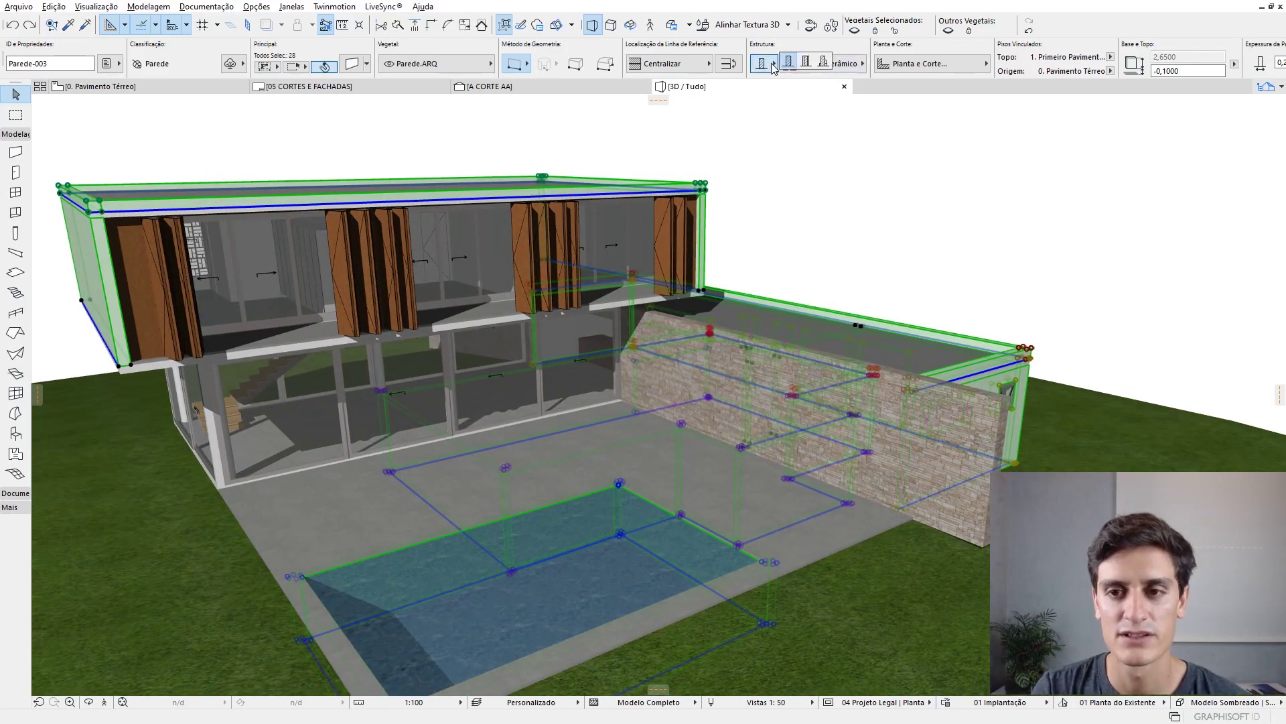
pyautogui.click(808, 64)
pyautogui.click(831, 65)
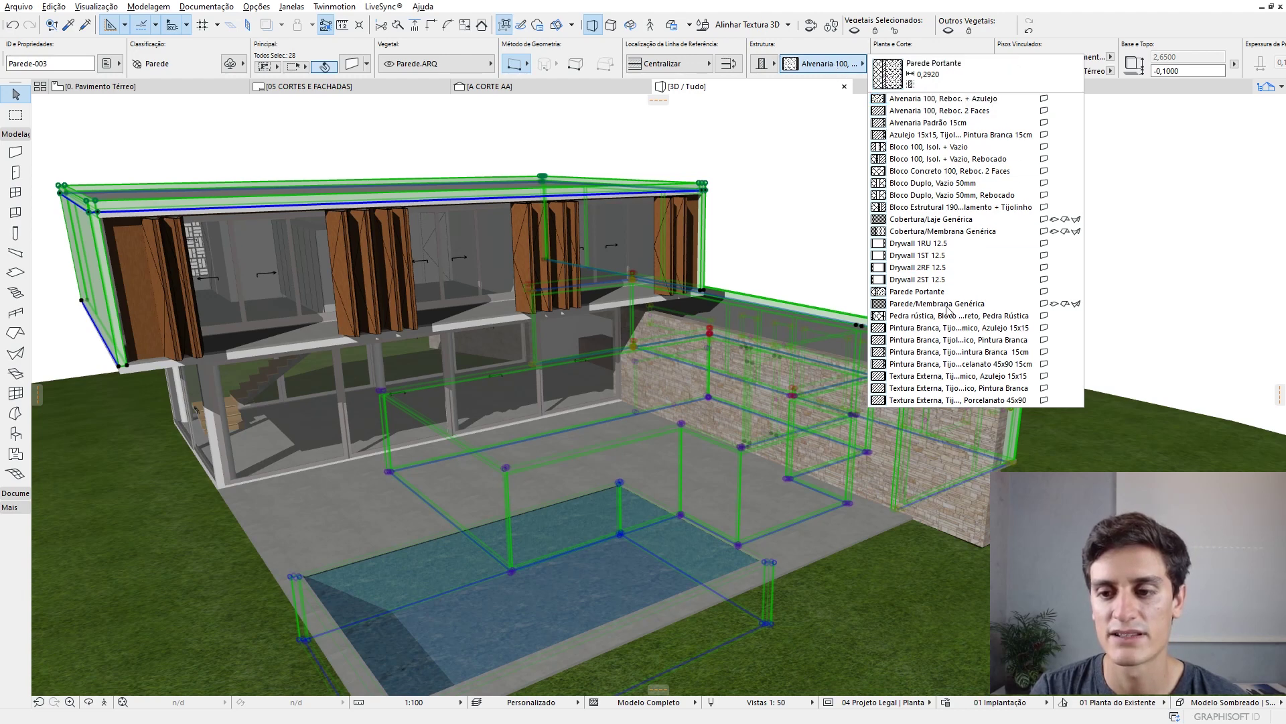
pyautogui.click(987, 389)
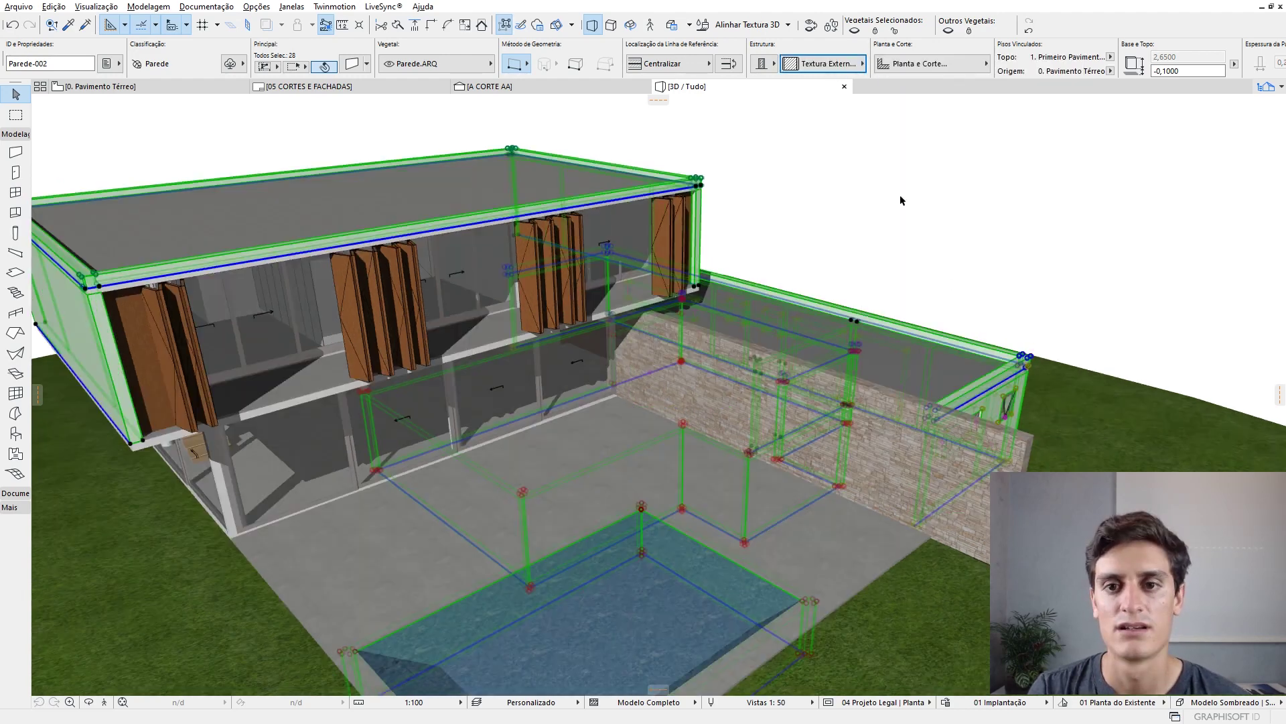
# - Examine the wall layers around the small bathroom and its adjoining rooms in the ground floor plan
pyautogui.click(124, 87)
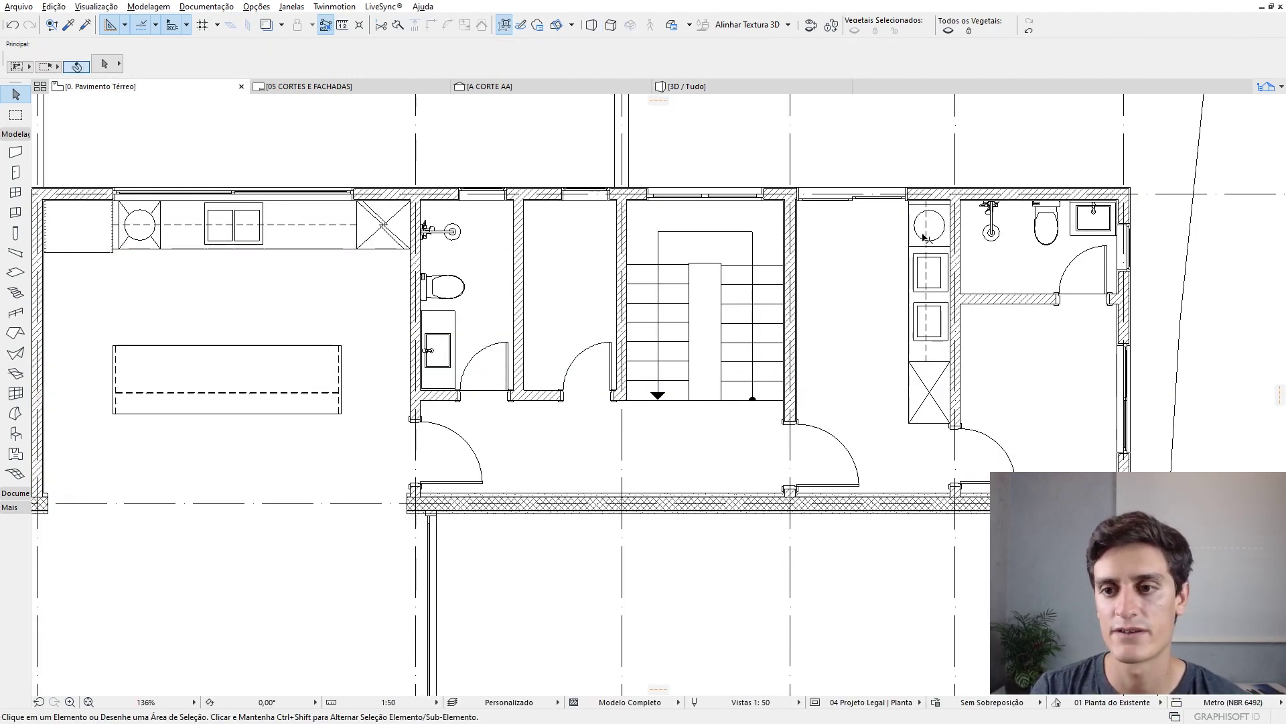
pyautogui.scroll(6, 1126, 197)
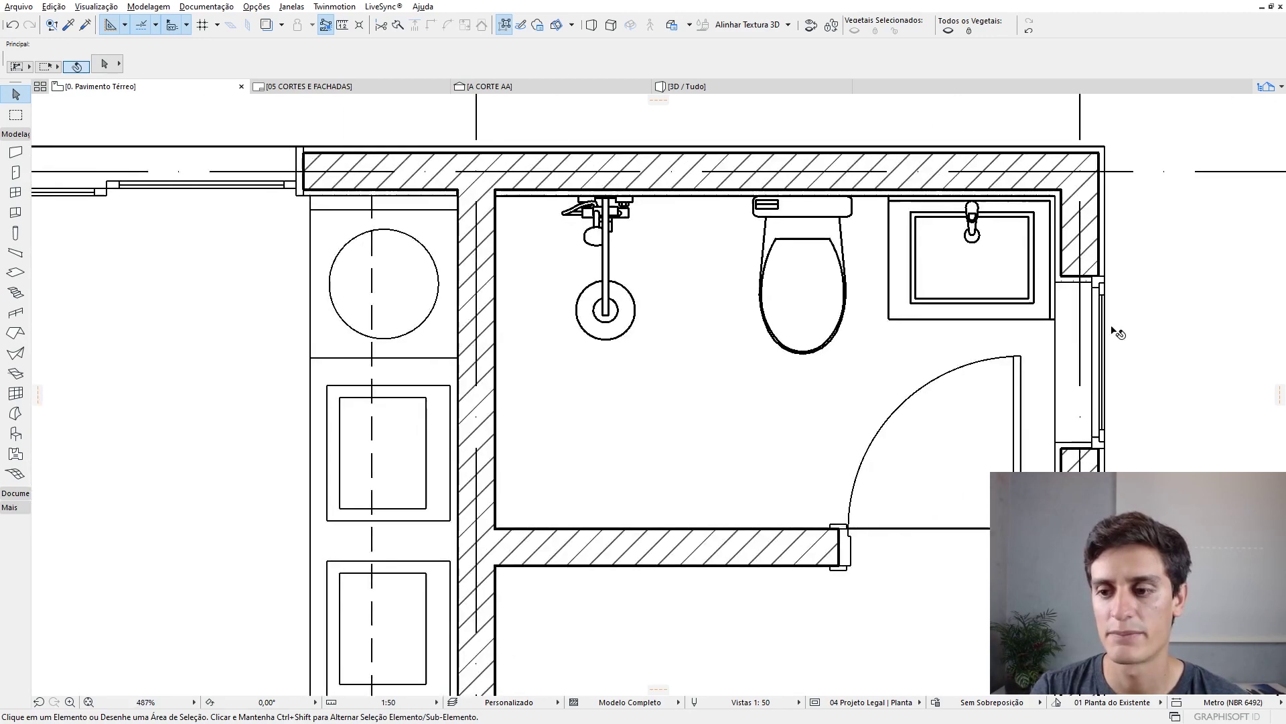
pyautogui.scroll(-6, 597, 161)
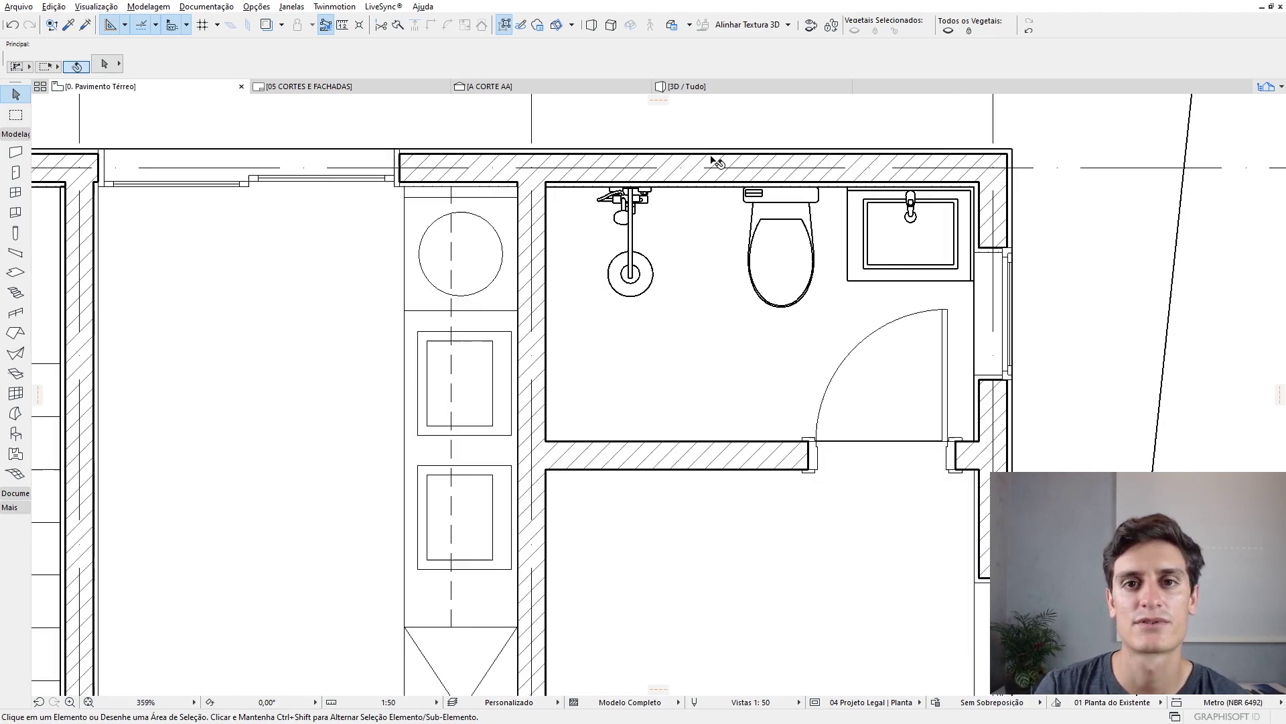
pyautogui.scroll(3, 657, 372)
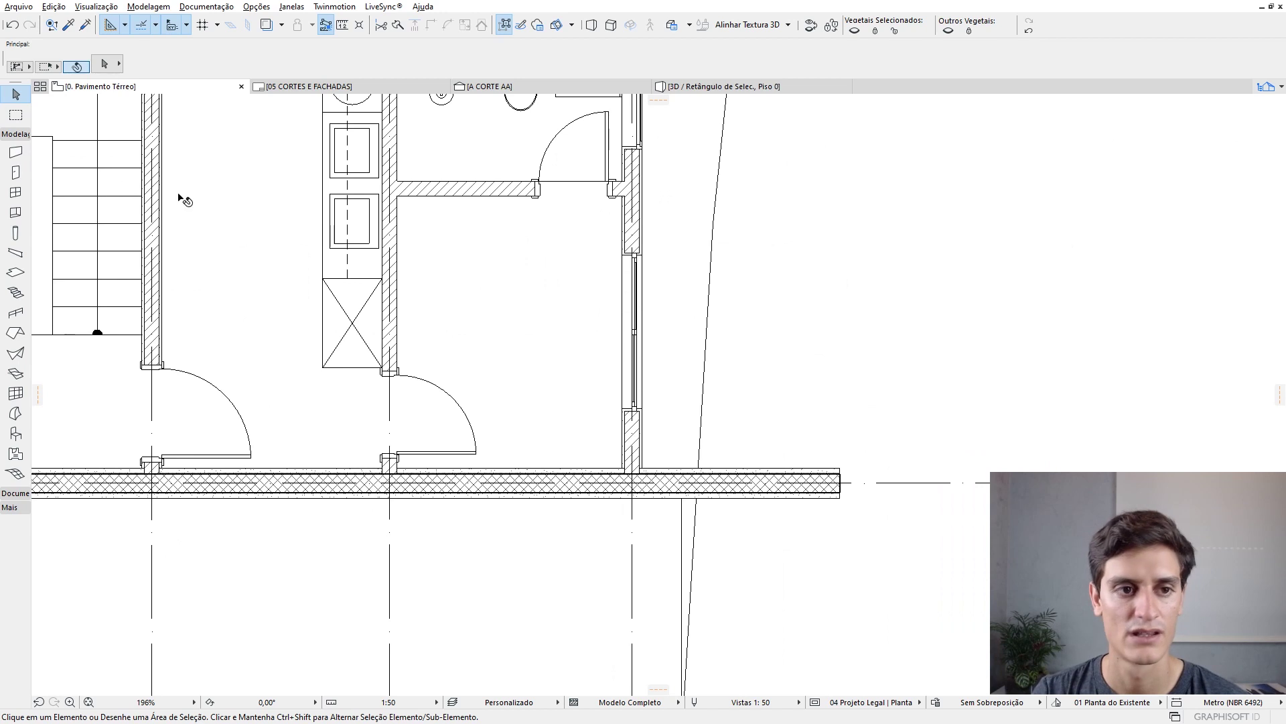
# - Marquee the junction of the stone wall and the small room's outer wall, and inspect that cut section's layers in 3D
pyautogui.click(15, 114)
pyautogui.click(48, 63)
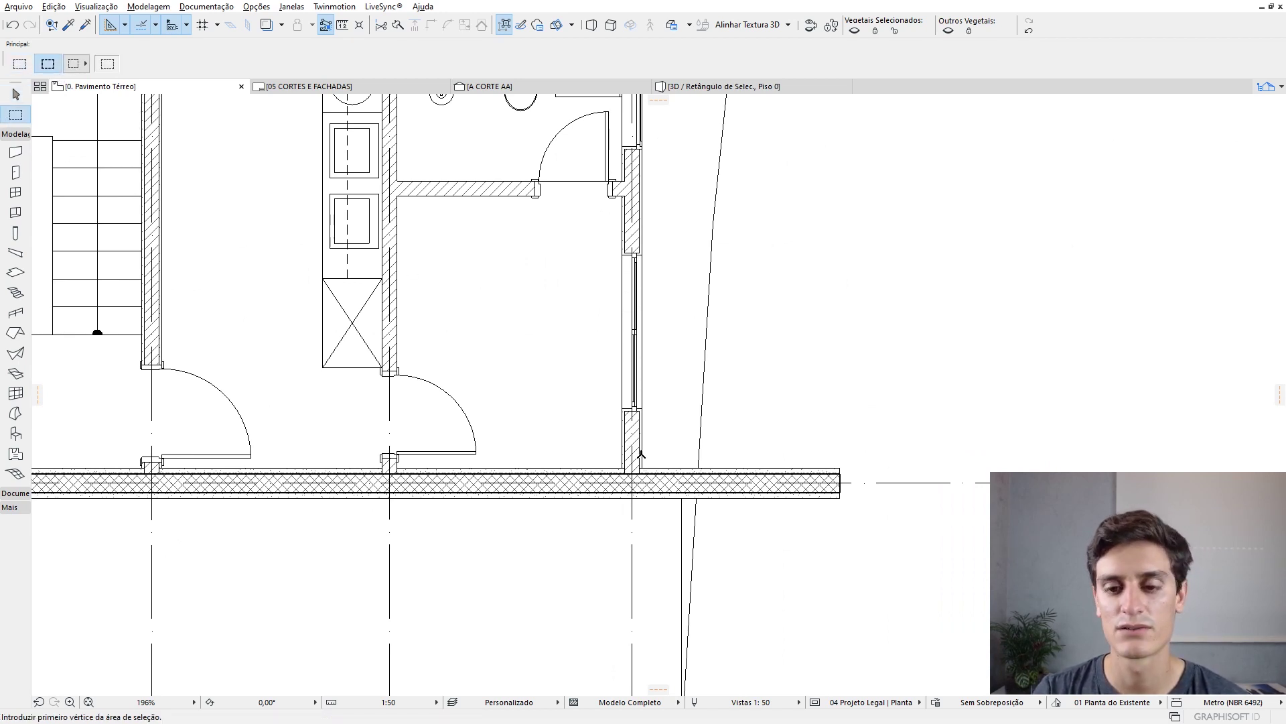
pyautogui.click(582, 436)
pyautogui.click(663, 528)
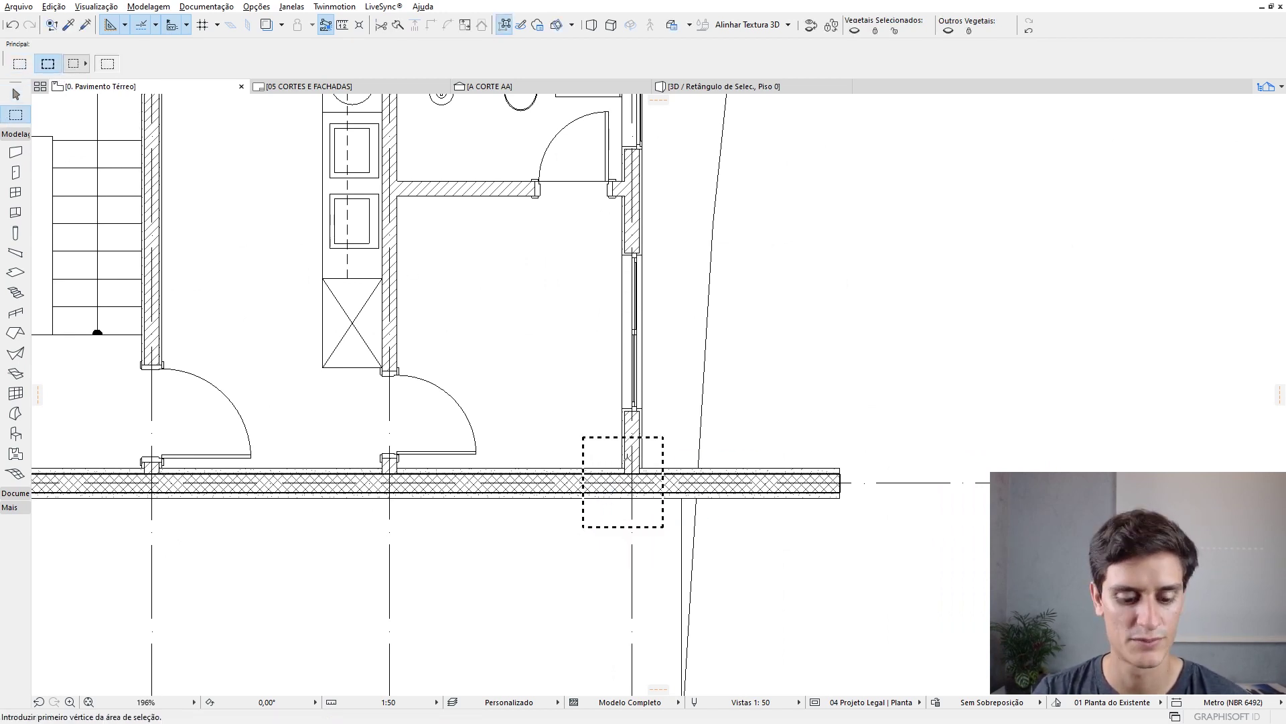
pyautogui.press('F5')
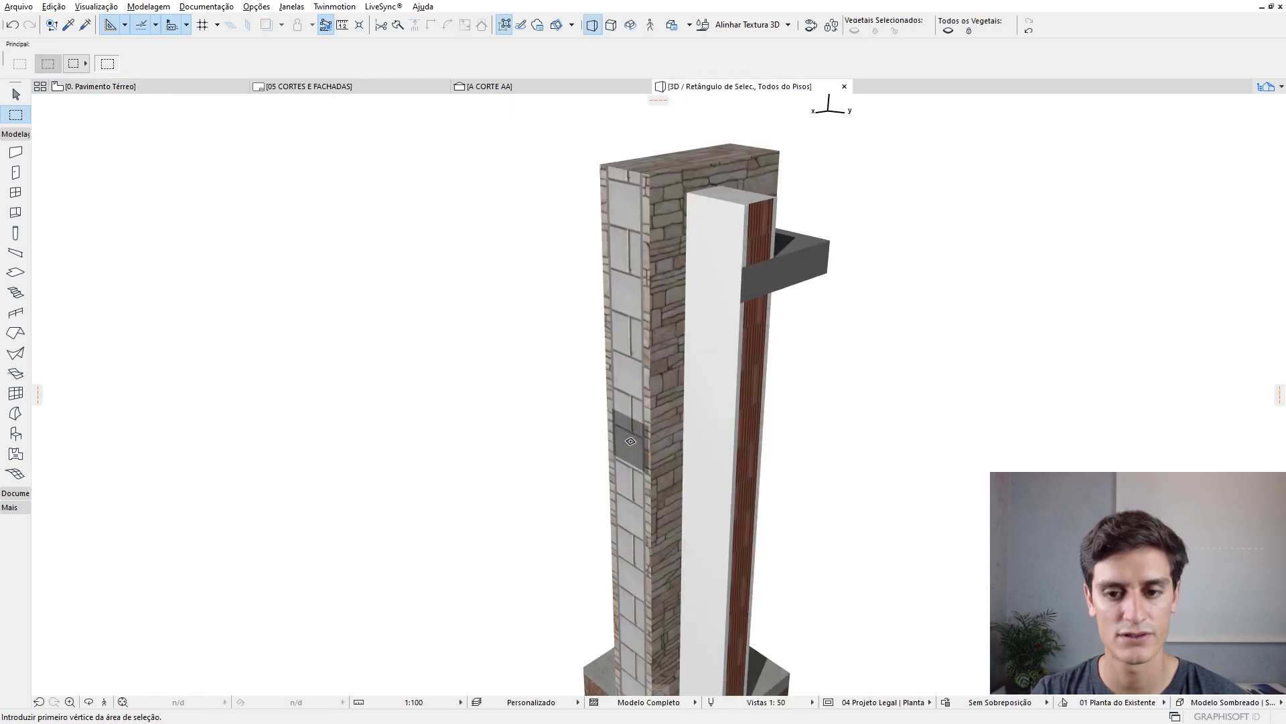
pyautogui.keyDown('shift'); pyautogui.moveTo(631, 441); pyautogui.dragTo(737, 231, button='middle'); pyautogui.keyUp('shift')
pyautogui.scroll(4, 740, 245)
pyautogui.keyDown('shift'); pyautogui.moveTo(742, 286); pyautogui.dragTo(649, 258, button='middle'); pyautogui.keyUp('shift')
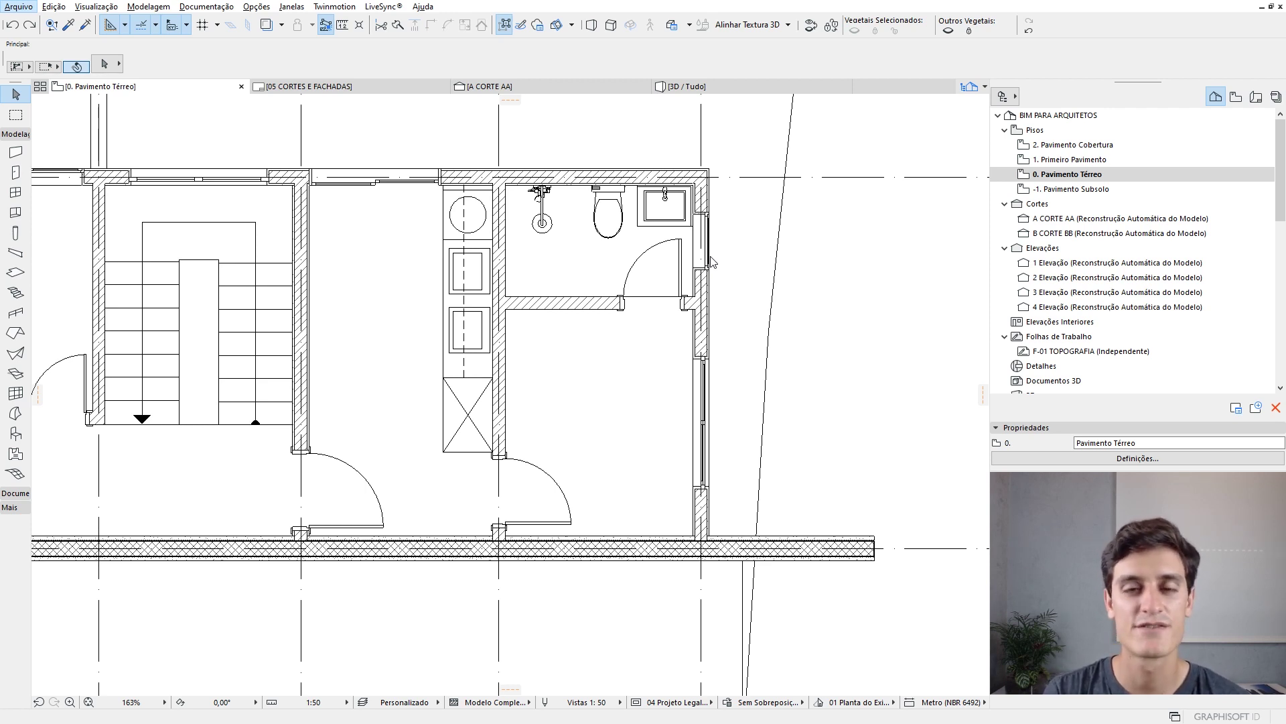
# - Open the saved PROJETO LEGAL view of 0. Pavimento Térreo and inspect how the kitchen's exterior wall is represented
pyautogui.click(1236, 97)
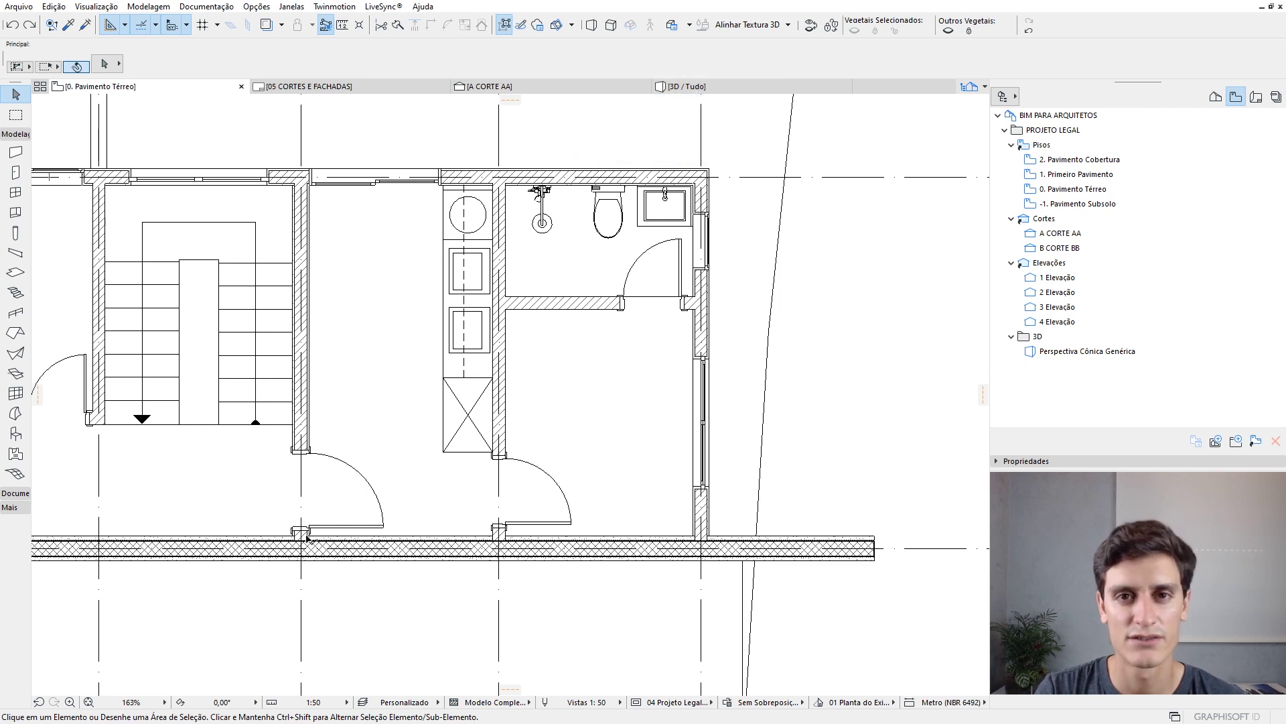
pyautogui.moveTo(570, 395)
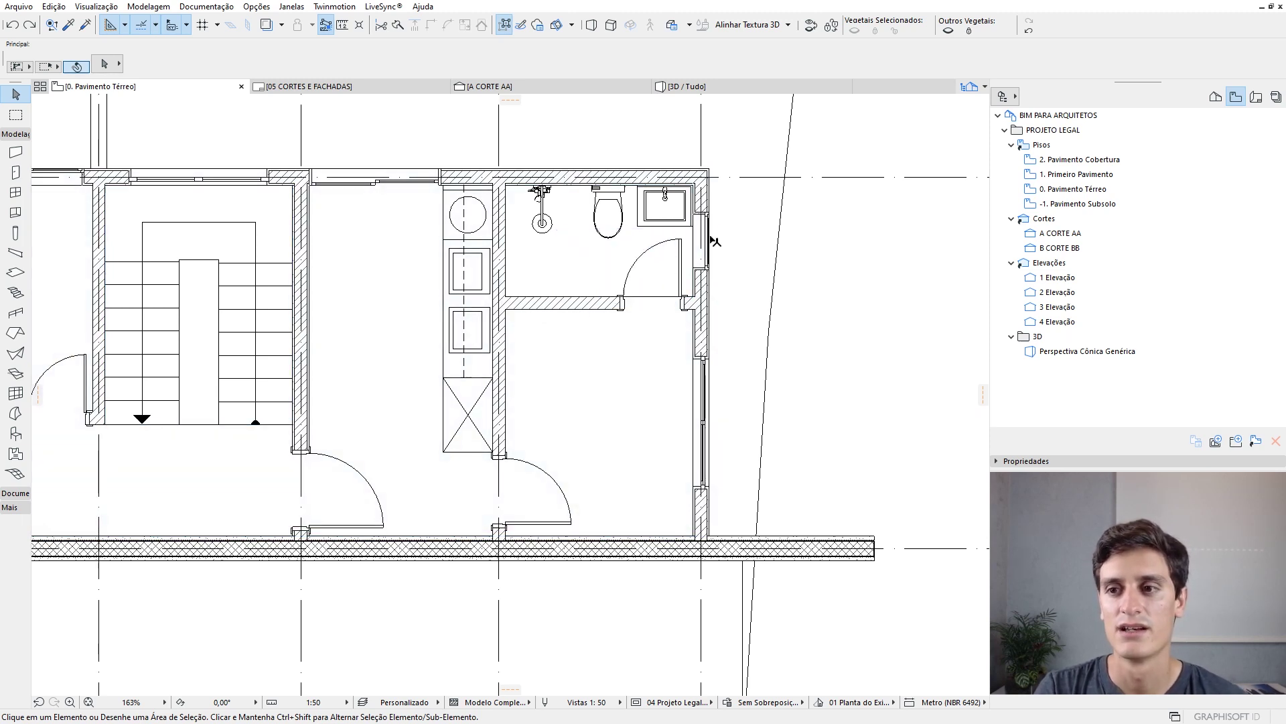
pyautogui.click(1023, 134)
pyautogui.click(1004, 132)
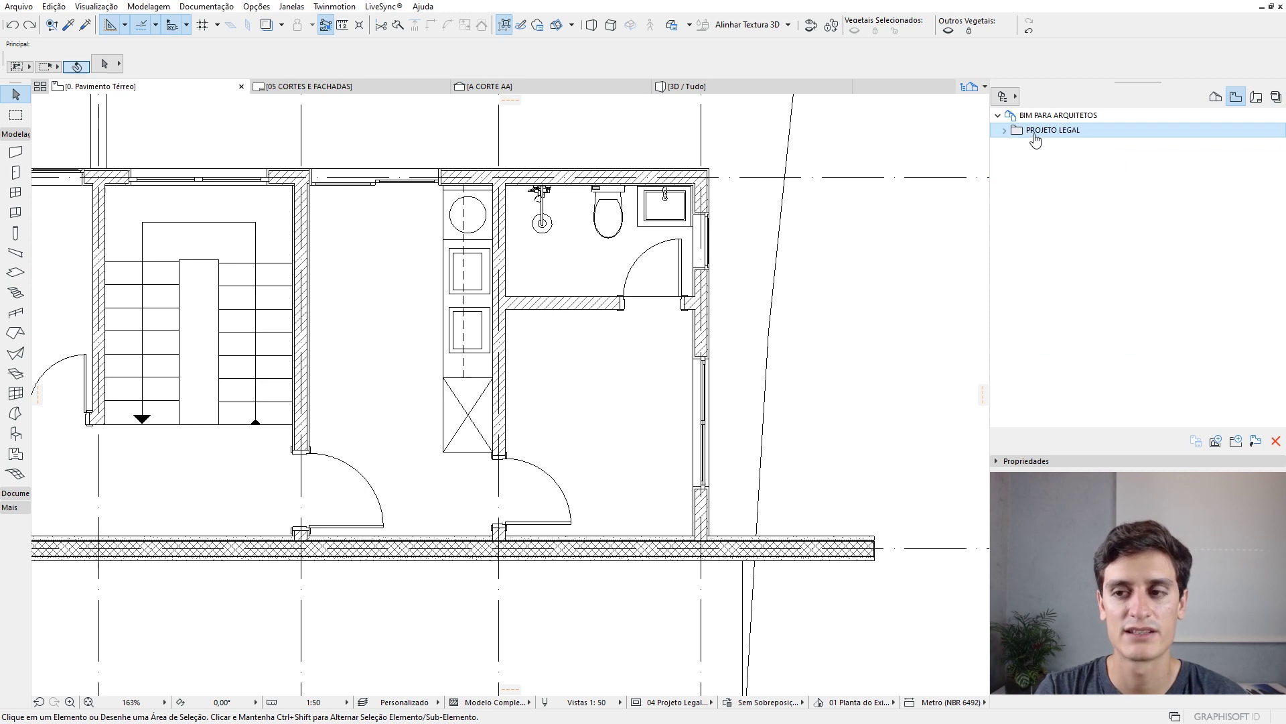
pyautogui.click(1005, 130)
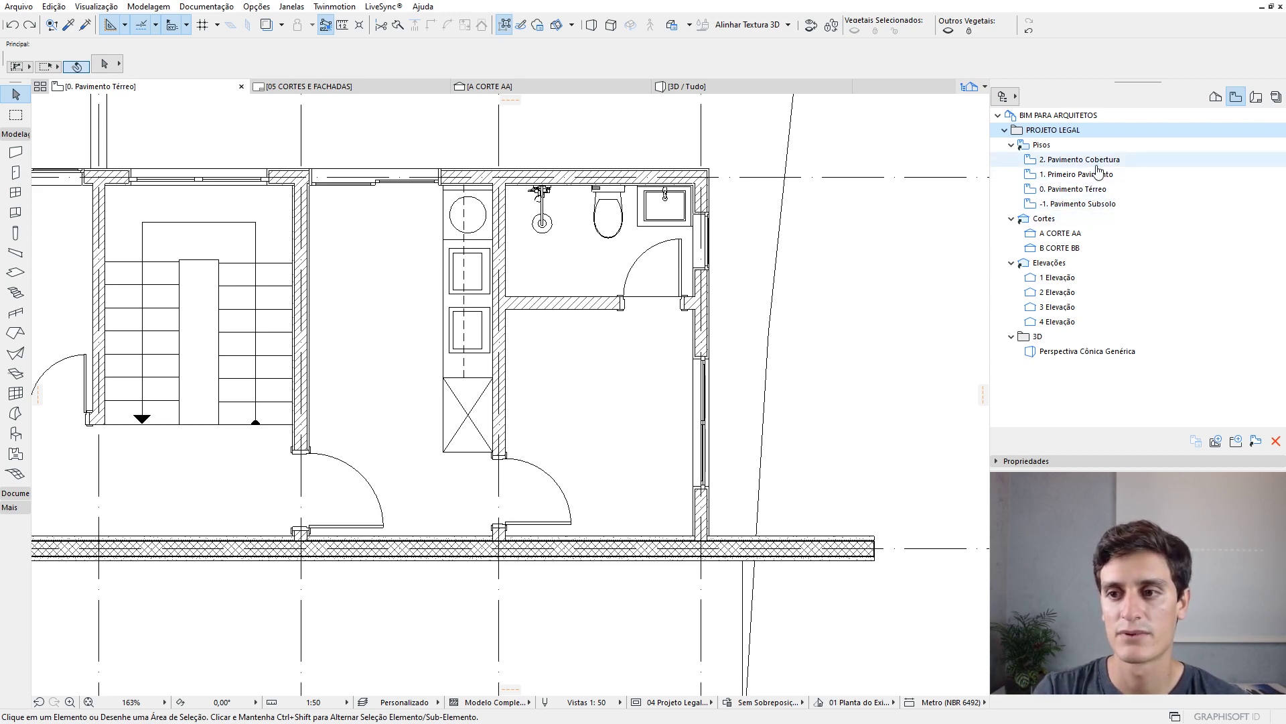
pyautogui.doubleClick(1108, 190)
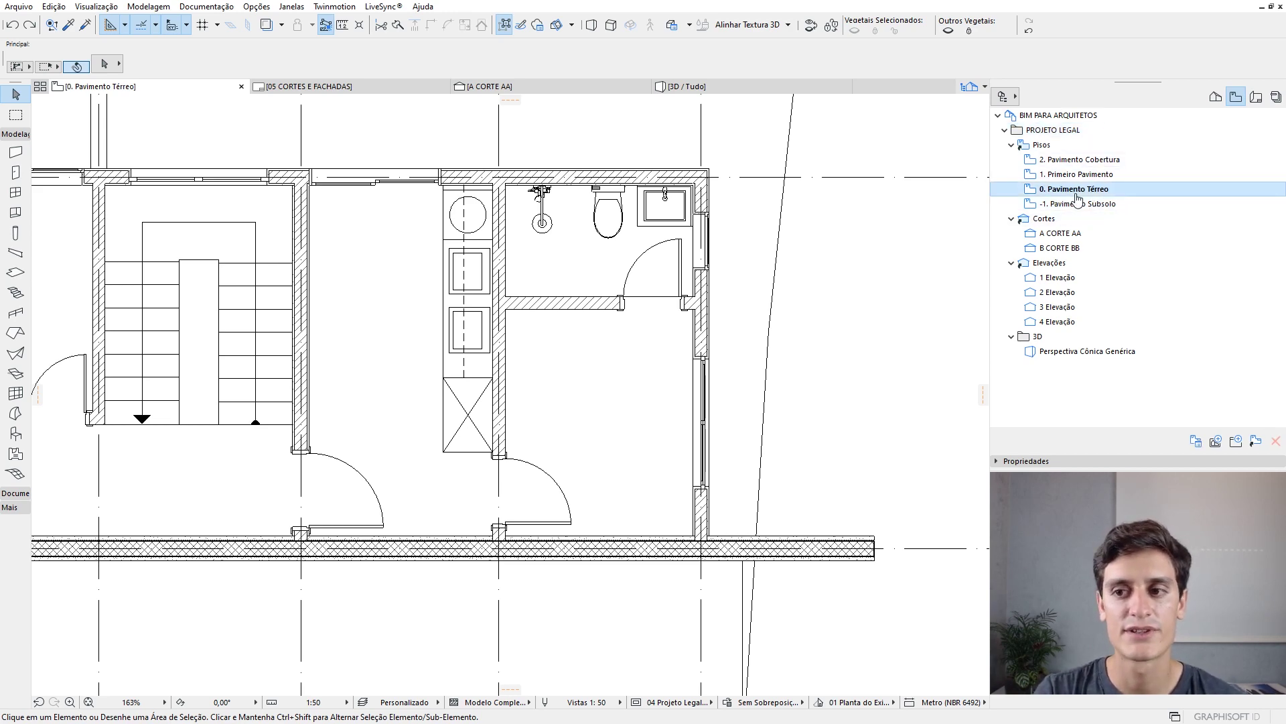
pyautogui.scroll(5, 328, 259)
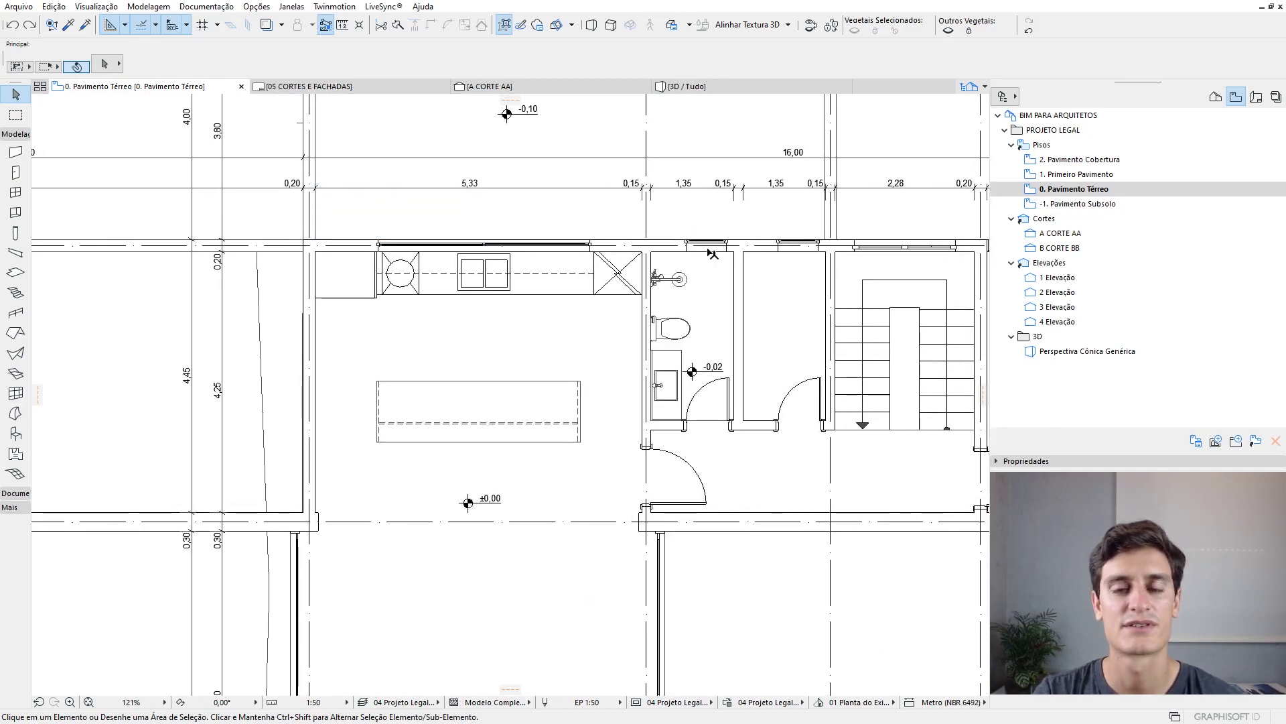
pyautogui.moveTo(712, 253)
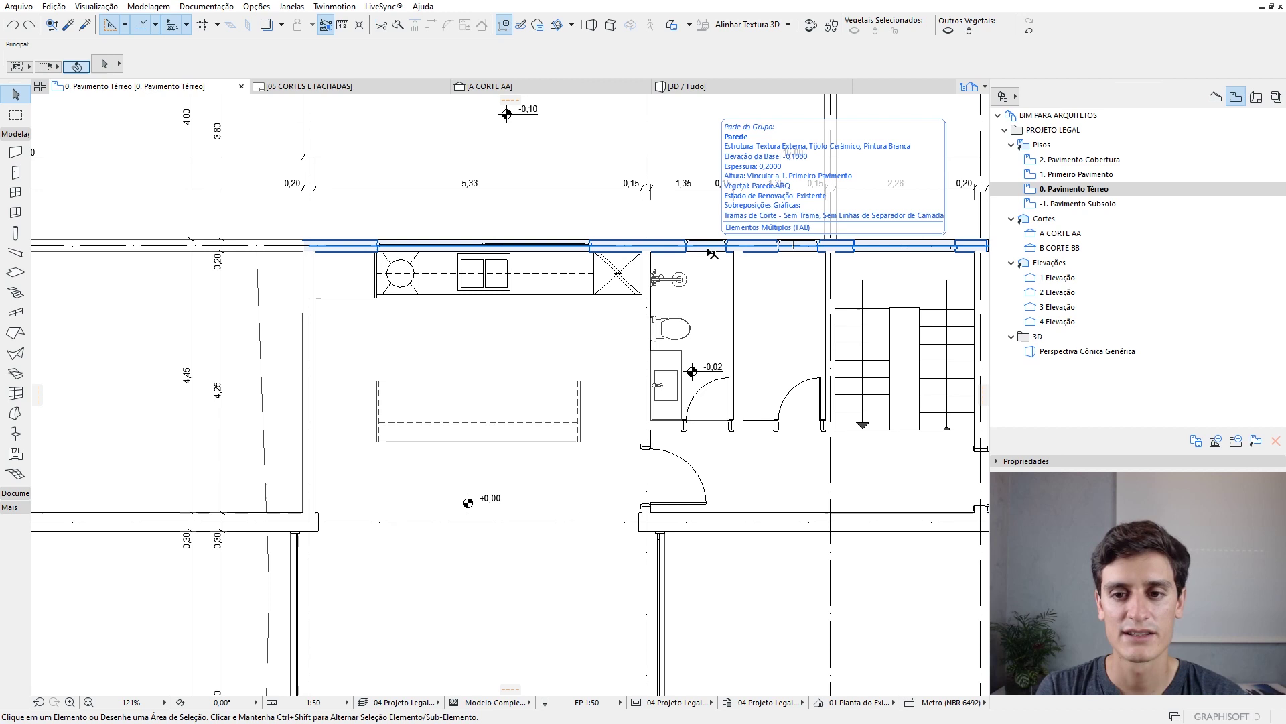
# - Display section A CORTE AA with the graphic override set to Sem Sobreposição, and open the 1 Elevação view
pyautogui.doubleClick(1099, 236)
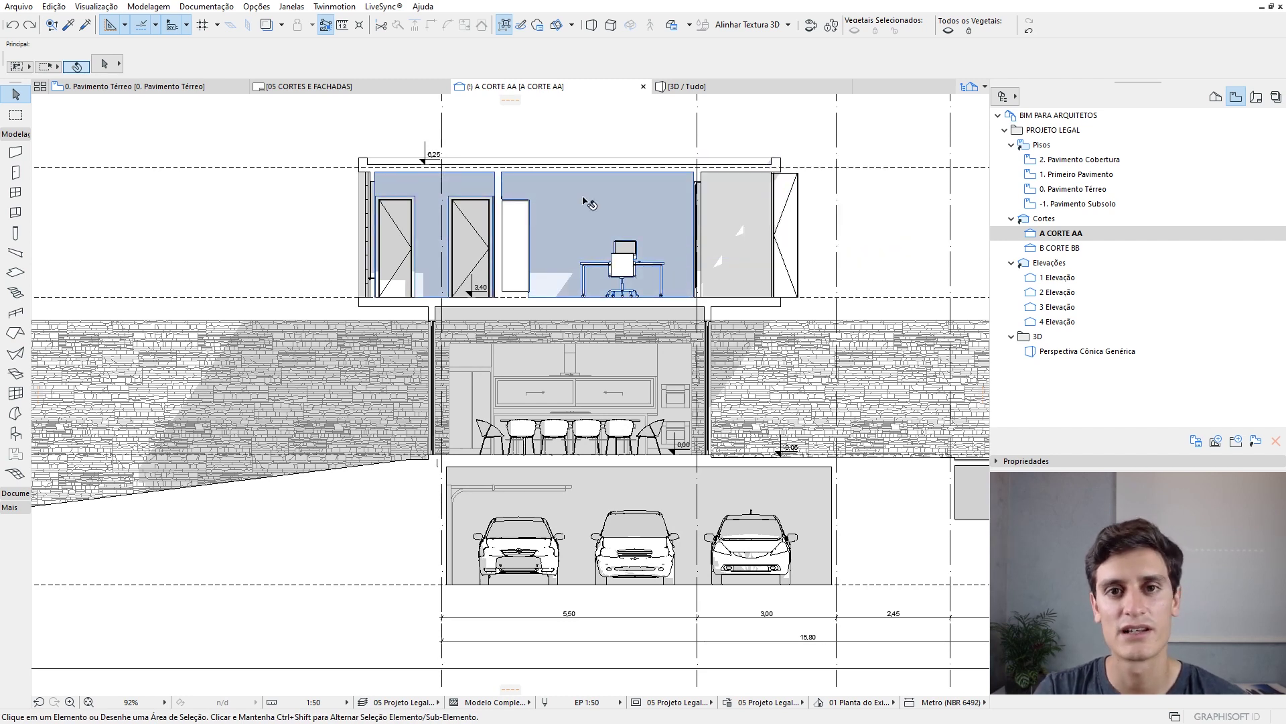
pyautogui.click(785, 702)
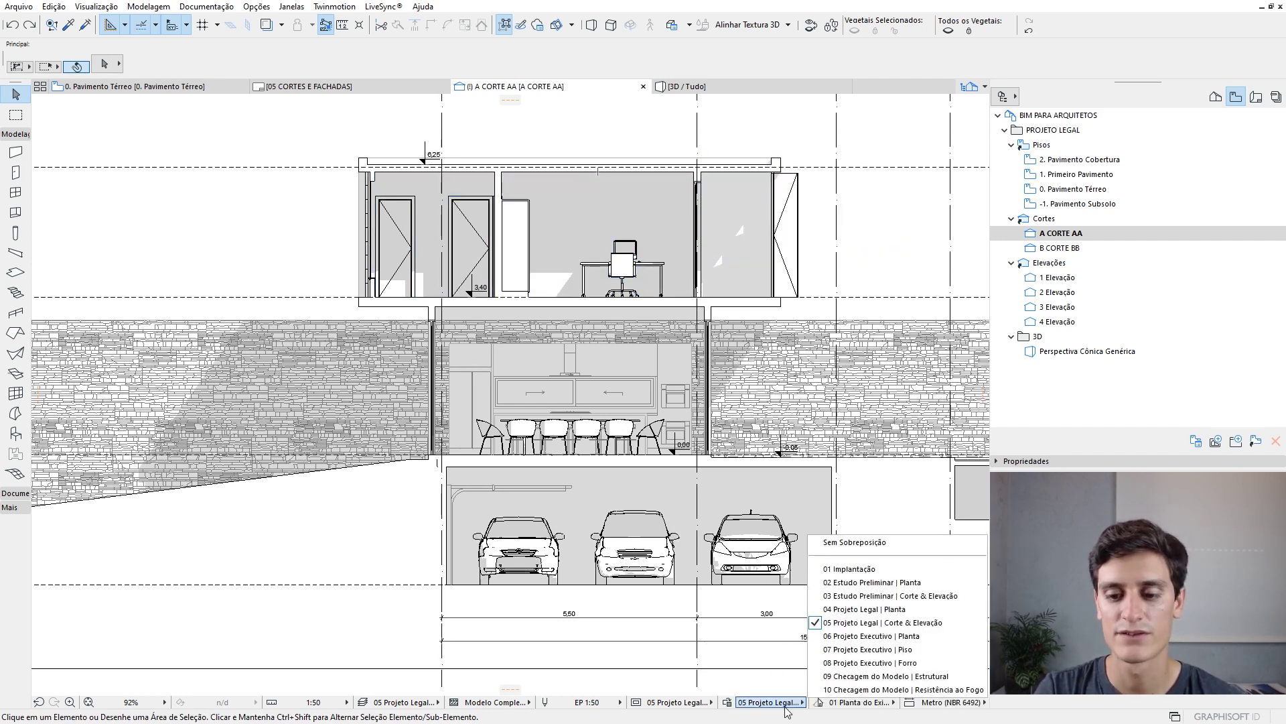
pyautogui.click(858, 544)
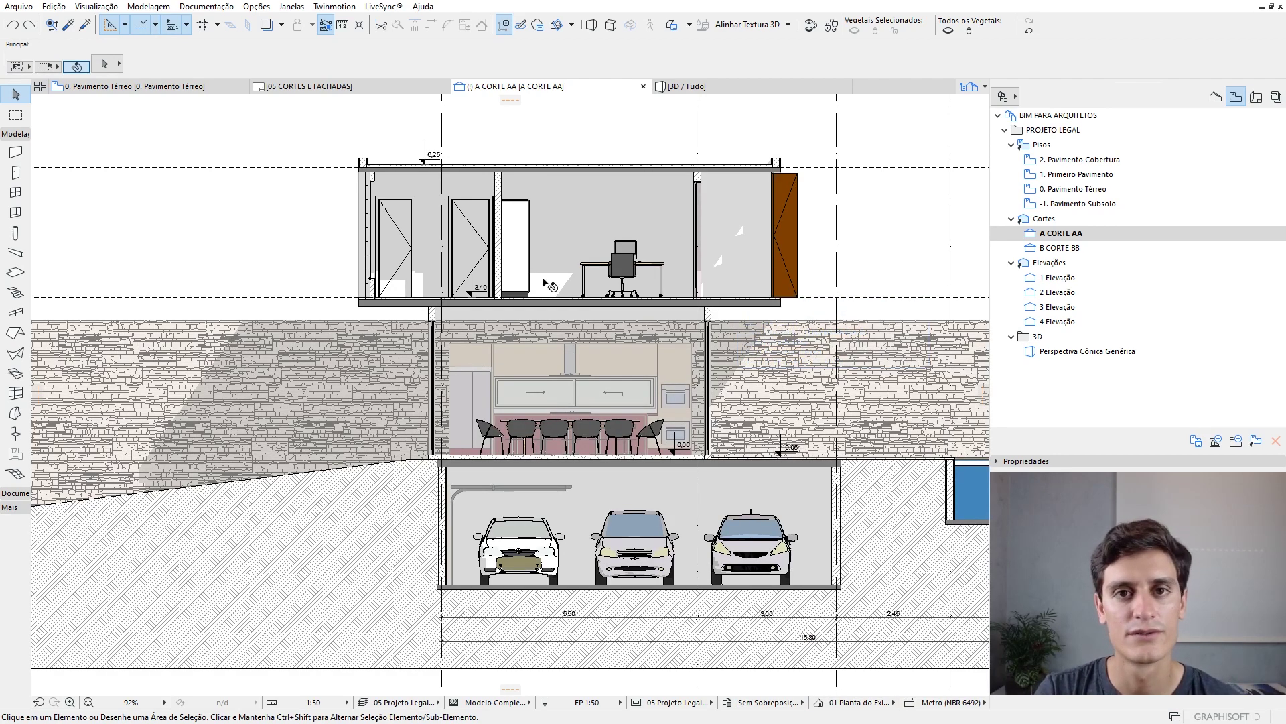
pyautogui.doubleClick(1051, 279)
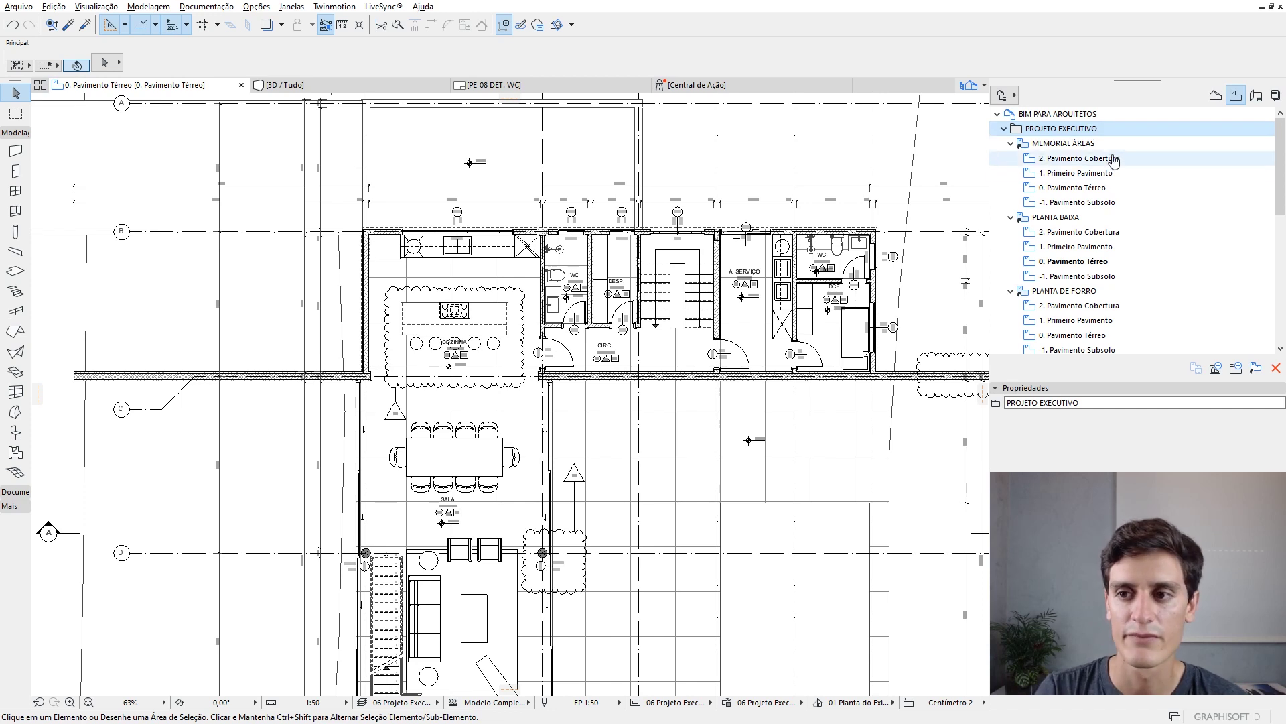
# - Examine the PROJETO EXECUTIVO ground floor plan around the kitchen and WC, using the PLANTA BAIXA view of 0. Pavimento Térreo
pyautogui.moveTo(1282, 144)
pyautogui.mouseDown()
pyautogui.moveTo(1284, 257)
pyautogui.moveTo(1281, 134)
pyautogui.mouseUp()
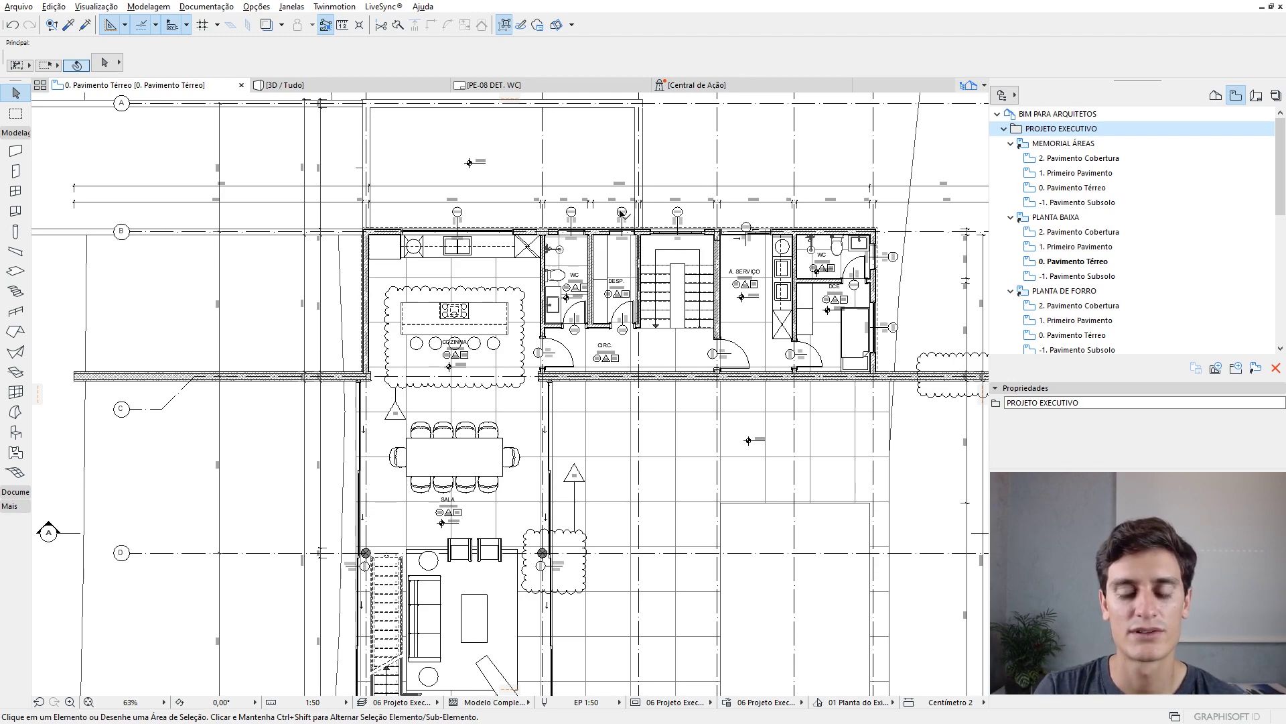
pyautogui.scroll(8, 566, 247)
pyautogui.scroll(1, 563, 245)
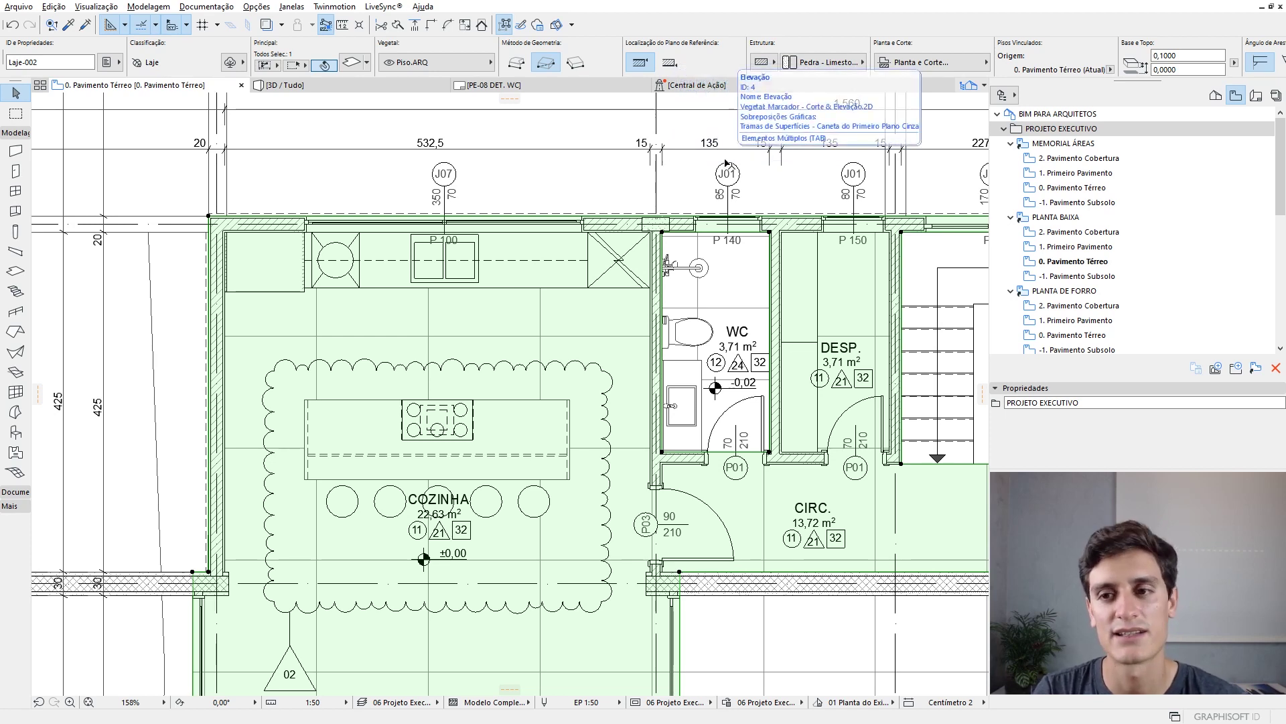
pyautogui.doubleClick(1077, 261)
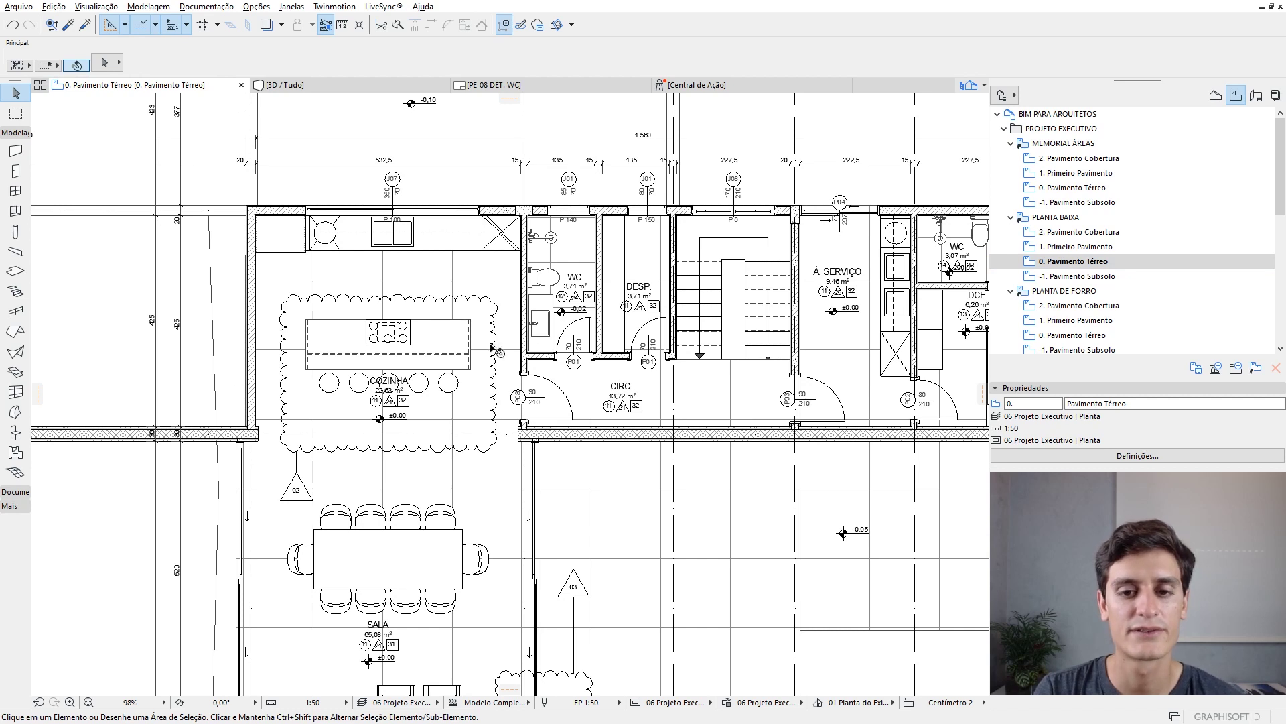
# - Open the PLANTA DE FORRO view of 0. Pavimento Térreo and examine the walls from the kitchen to the service area
pyautogui.moveTo(1281, 176); pyautogui.dragTo(1281, 225)
pyautogui.doubleClick(1074, 217)
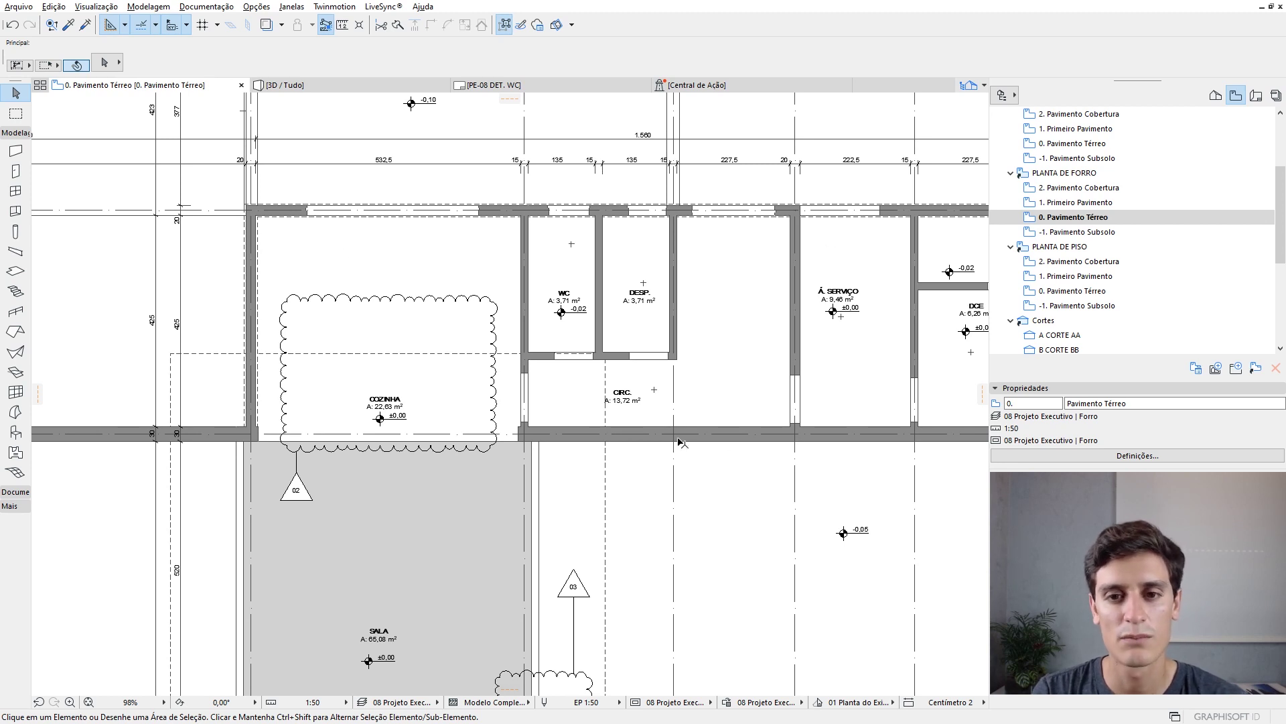
pyautogui.scroll(4, 448, 314)
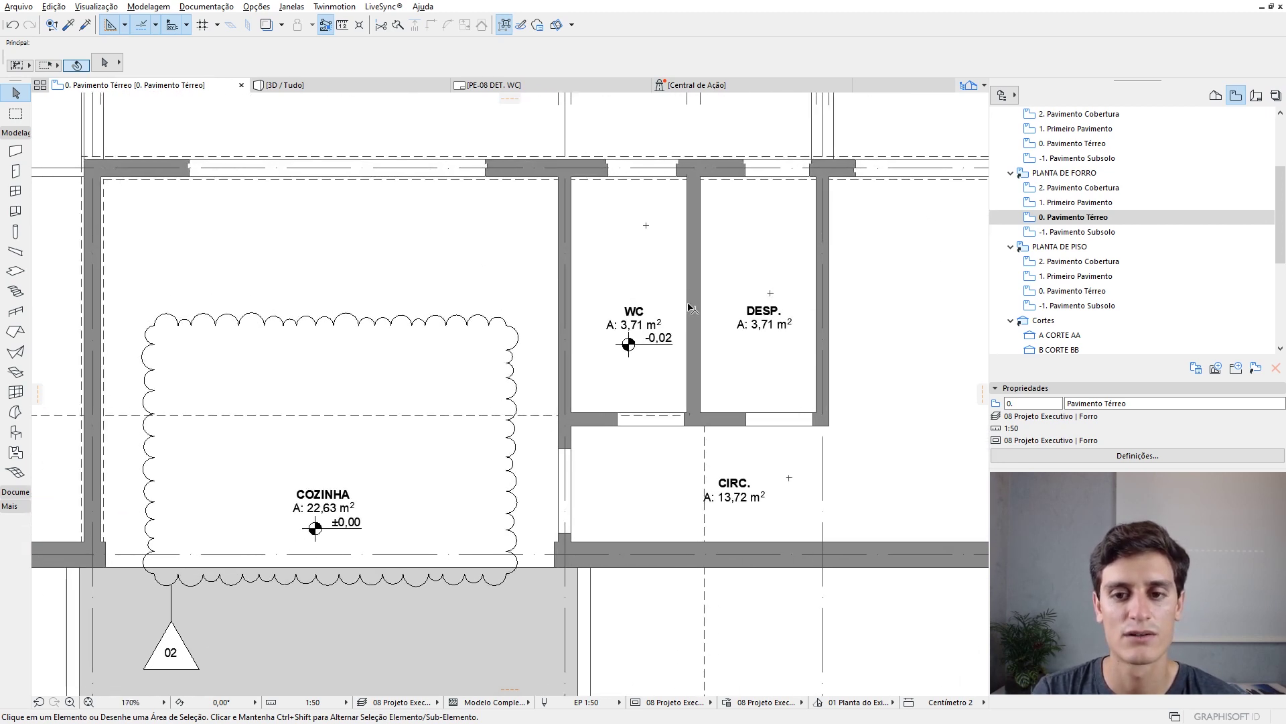
pyautogui.moveTo(532, 221); pyautogui.dragTo(245, 219, button='middle')
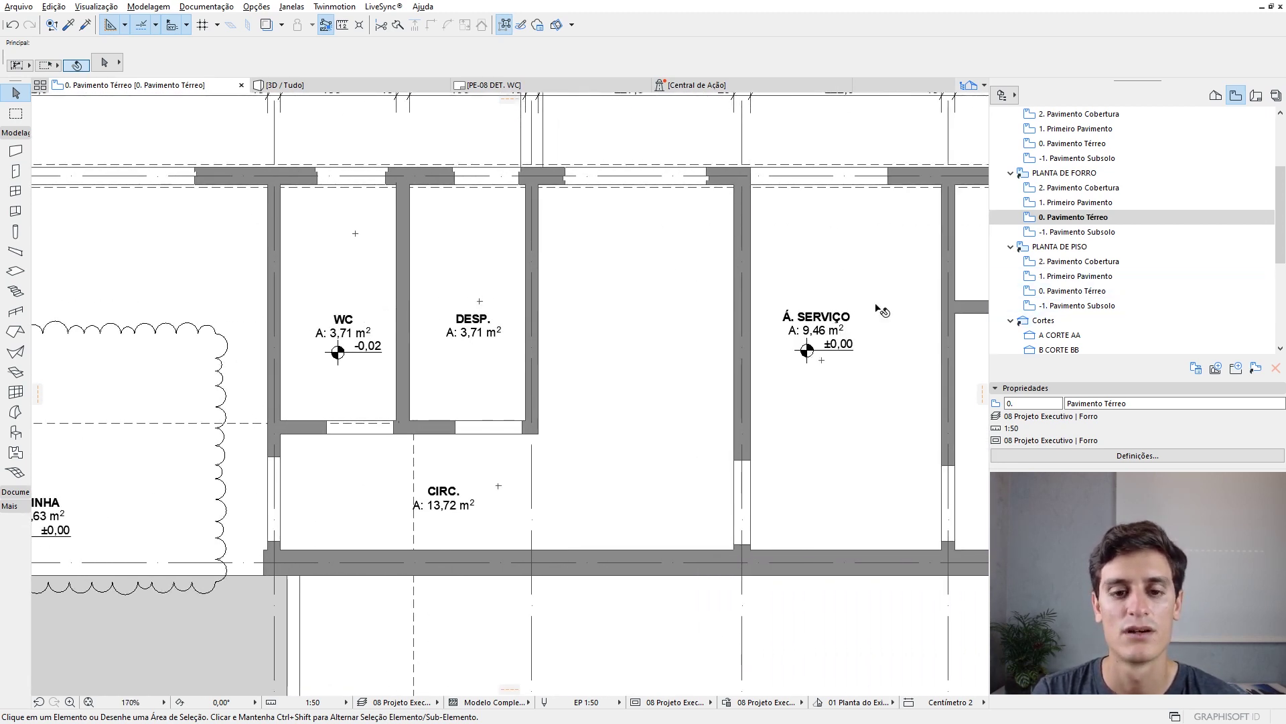
pyautogui.scroll(-3, 824, 294)
pyautogui.moveTo(385, 403); pyautogui.dragTo(526, 555, button='middle')
pyautogui.scroll(2, 427, 374)
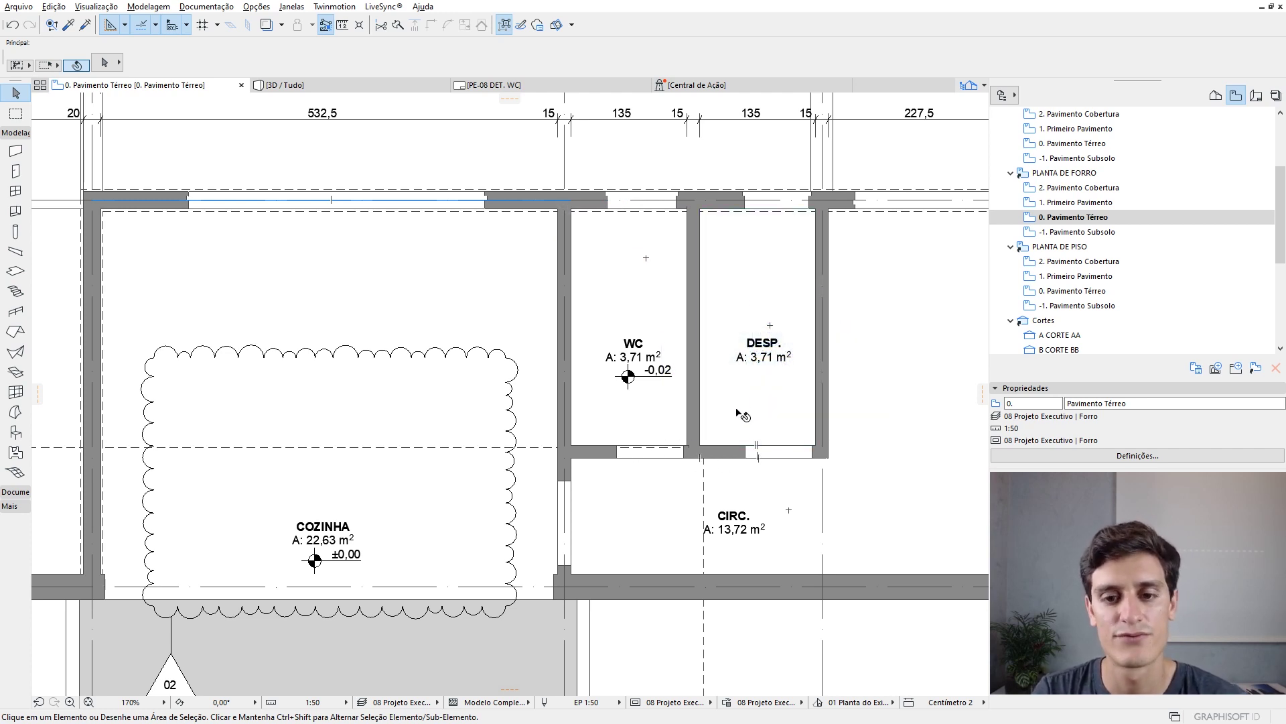
# - Examine the living room ceiling and the staircase in the ground floor ceiling plan
pyautogui.scroll(-3, 742, 416)
pyautogui.moveTo(737, 676); pyautogui.dragTo(724, 416, button='middle')
pyautogui.scroll(2, 717, 469)
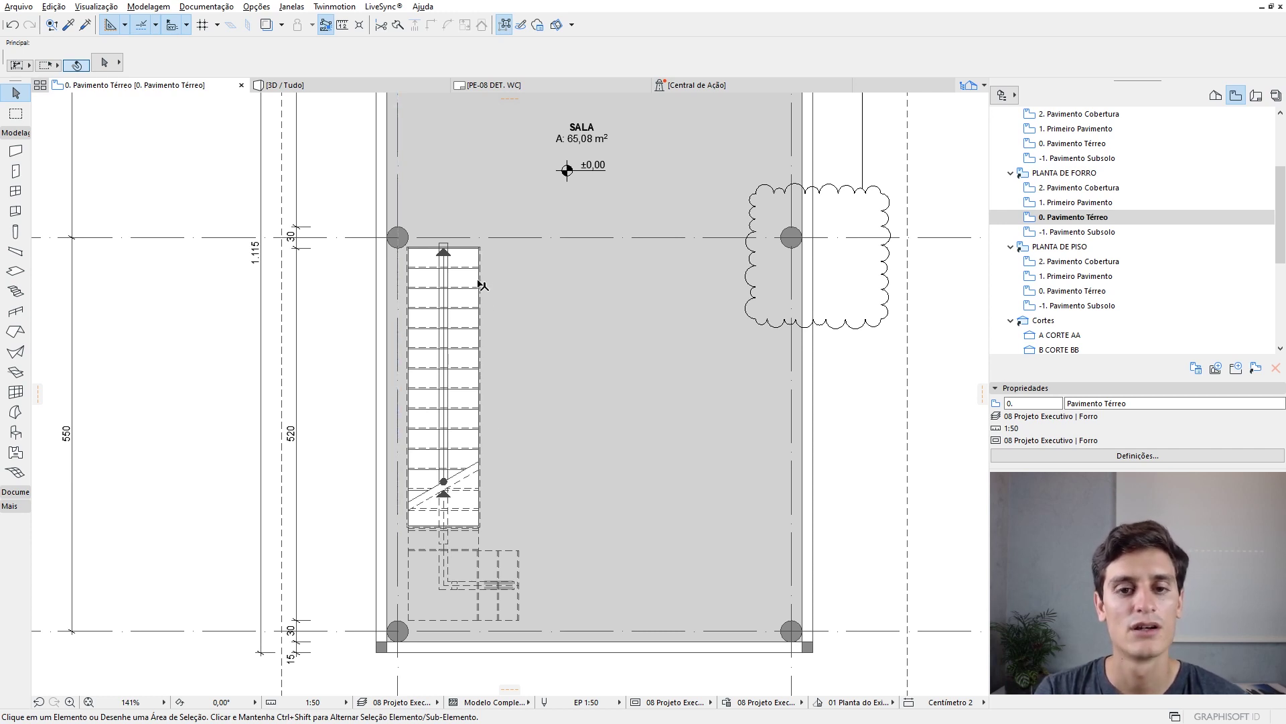
pyautogui.moveTo(484, 266)
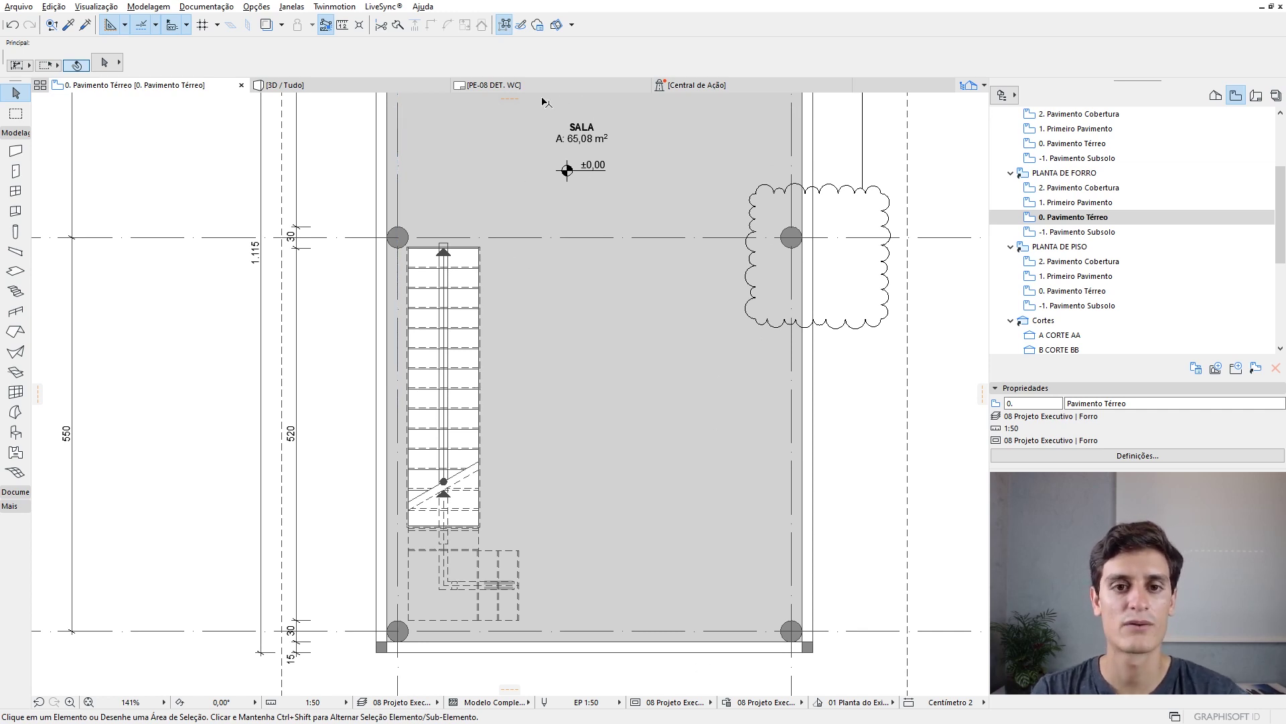
pyautogui.moveTo(533, 382)
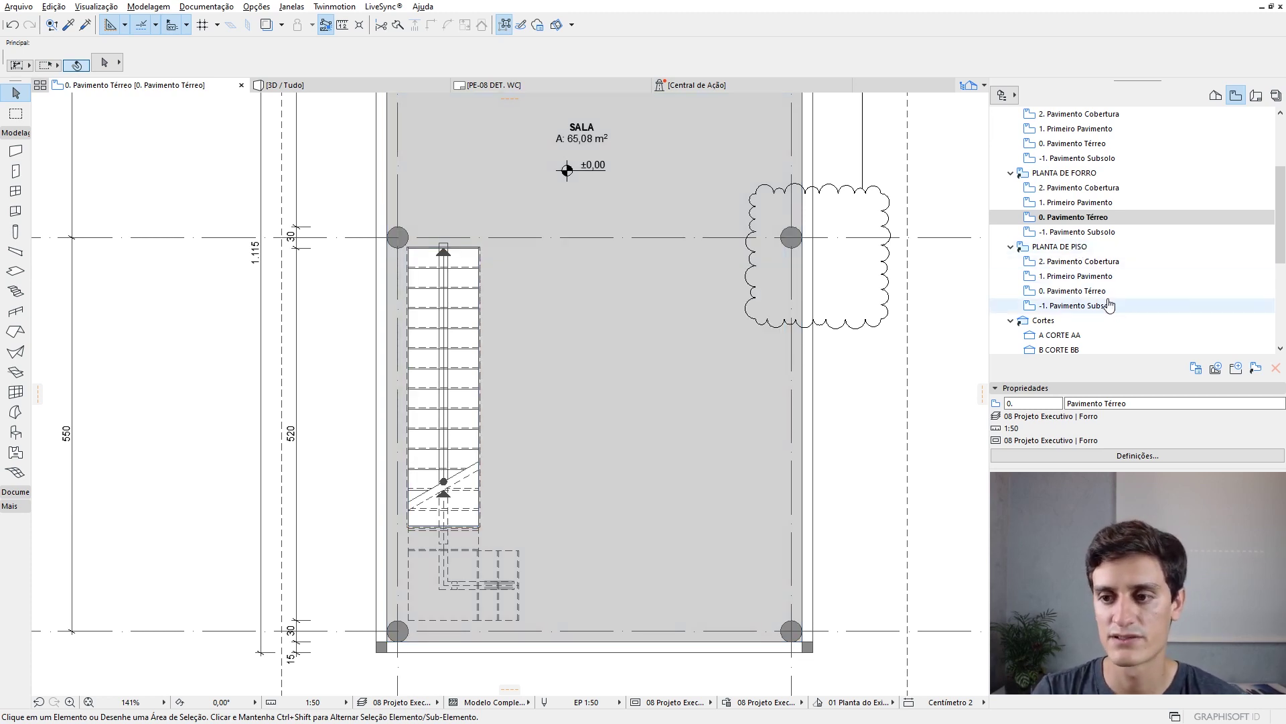
# - Open the PLANTA DE PISO view of 0. Pavimento Térreo and examine the floor finishes around the kitchen and WC
pyautogui.doubleClick(1085, 291)
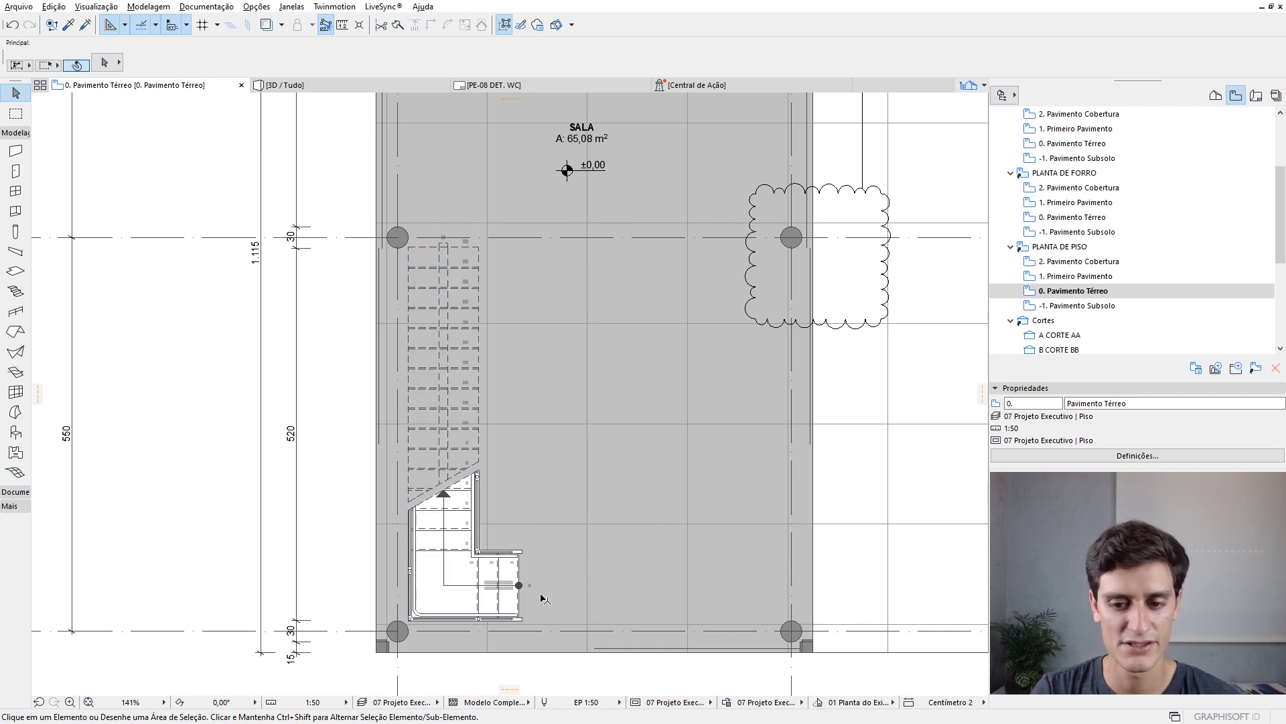
pyautogui.scroll(-5, 705, 436)
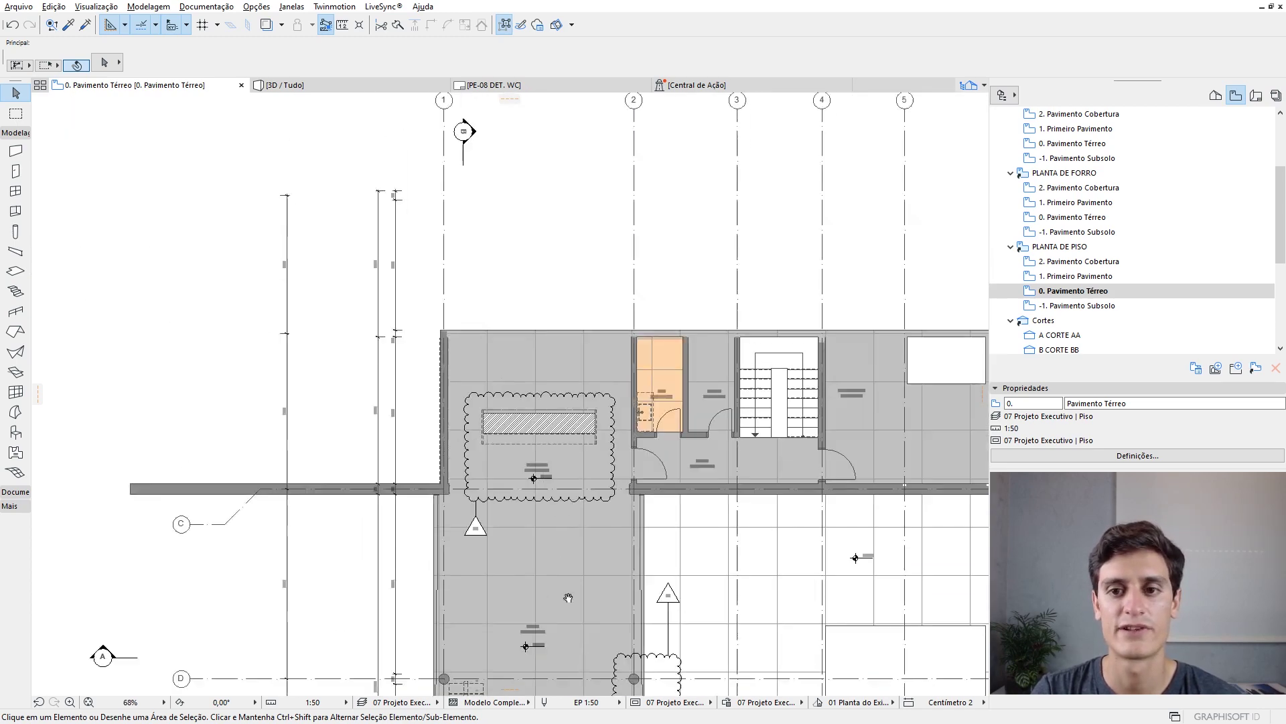
pyautogui.scroll(2, 615, 432)
pyautogui.scroll(3, 745, 385)
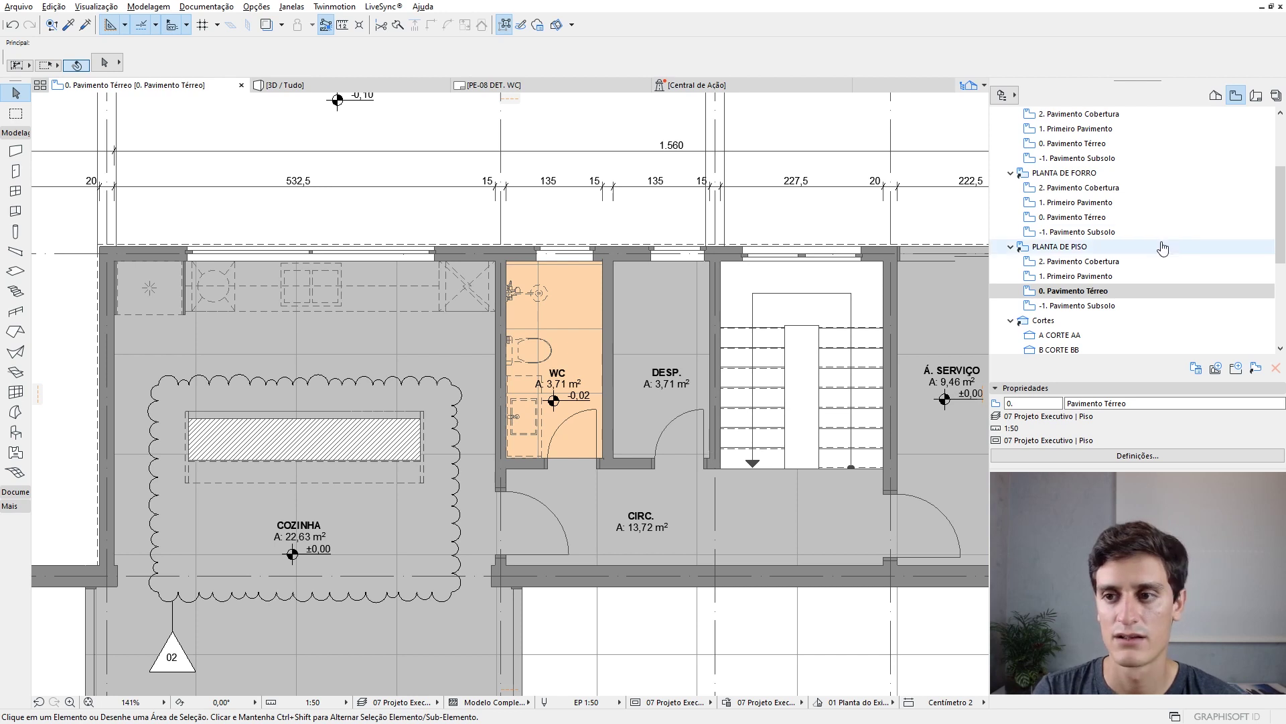
# - Reopen the PLANTA BAIXA view of 0. Pavimento Térreo, and bring up the layout sheet PE-01 IMPLANTAÇÃO
pyautogui.scroll(2, 1134, 230)
pyautogui.doubleClick(1076, 232)
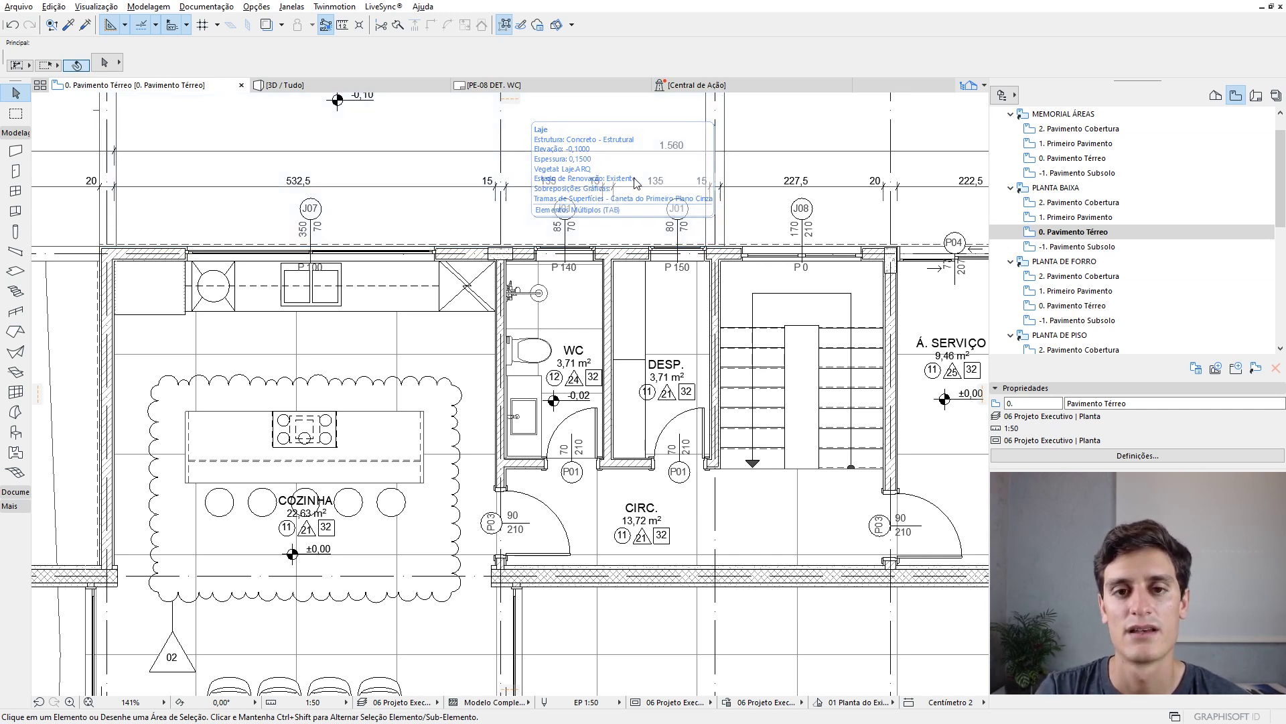
pyautogui.click(1257, 96)
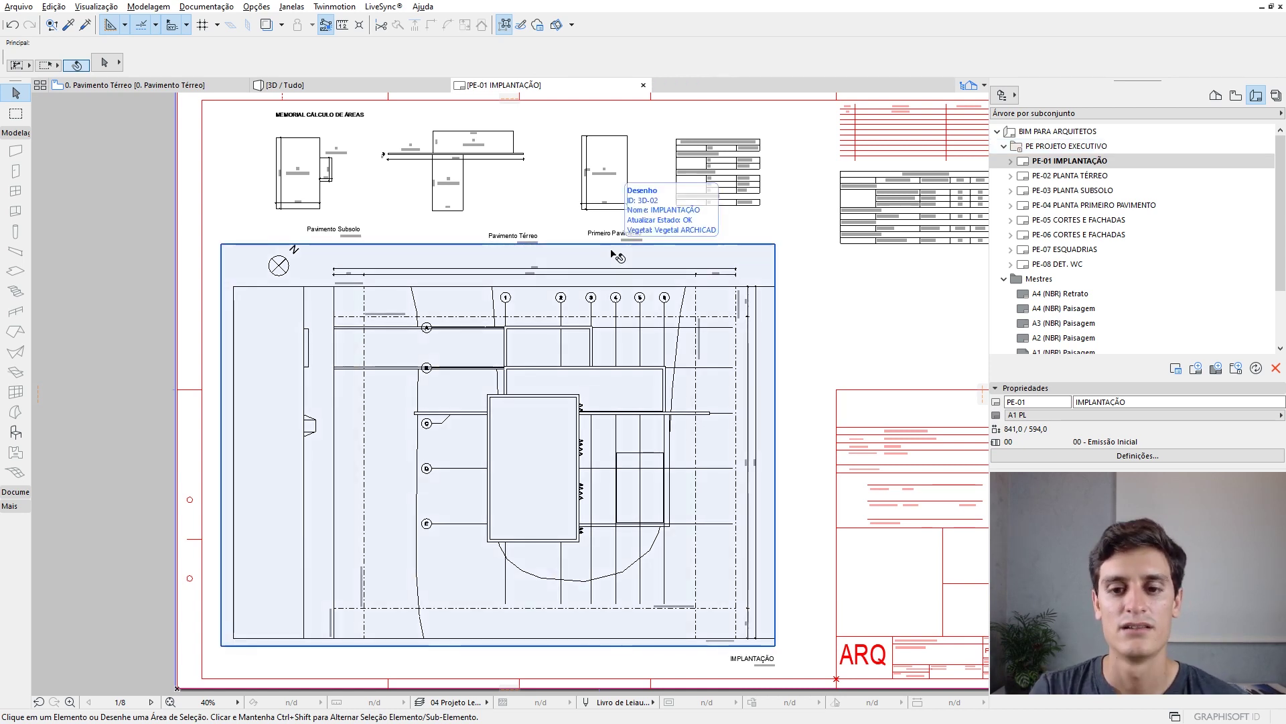
pyautogui.moveTo(717, 327); pyautogui.dragTo(603, 326, button='middle')
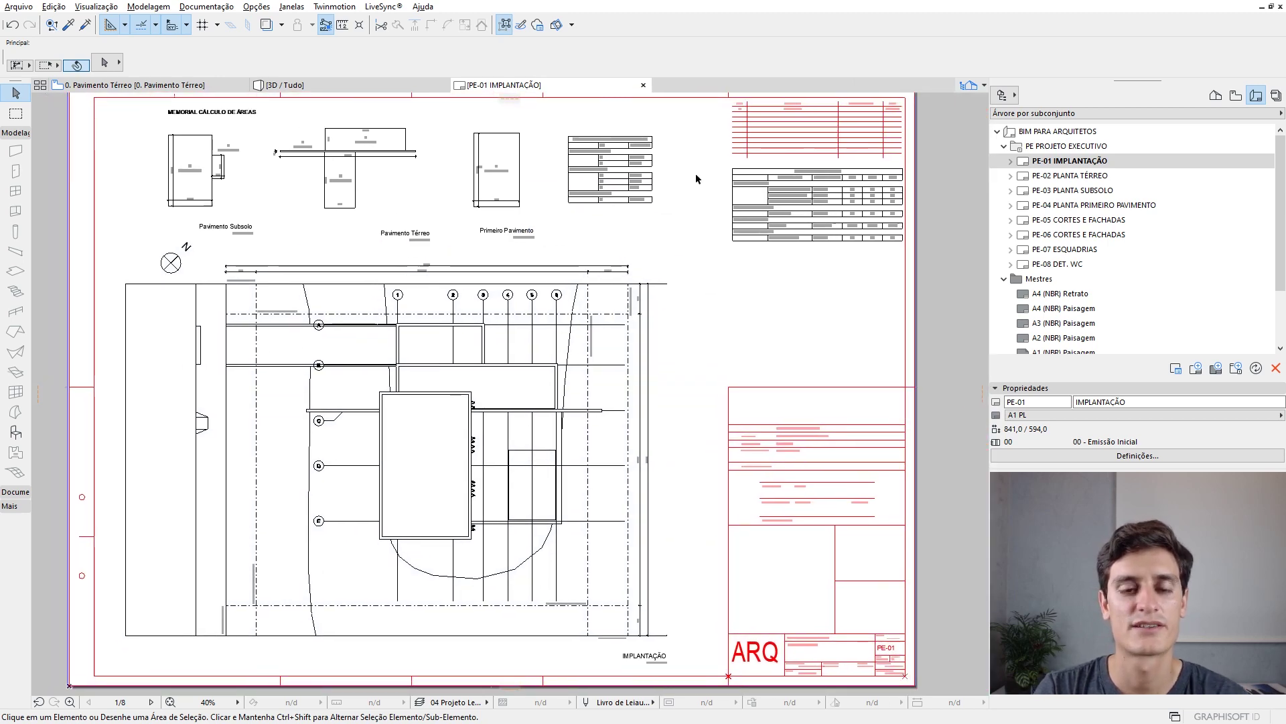
# - Examine the ACABAMENTOS schedule and the floor plan on the layout sheet PE-02 PLANTA TÉRREO
pyautogui.scroll(5, 833, 209)
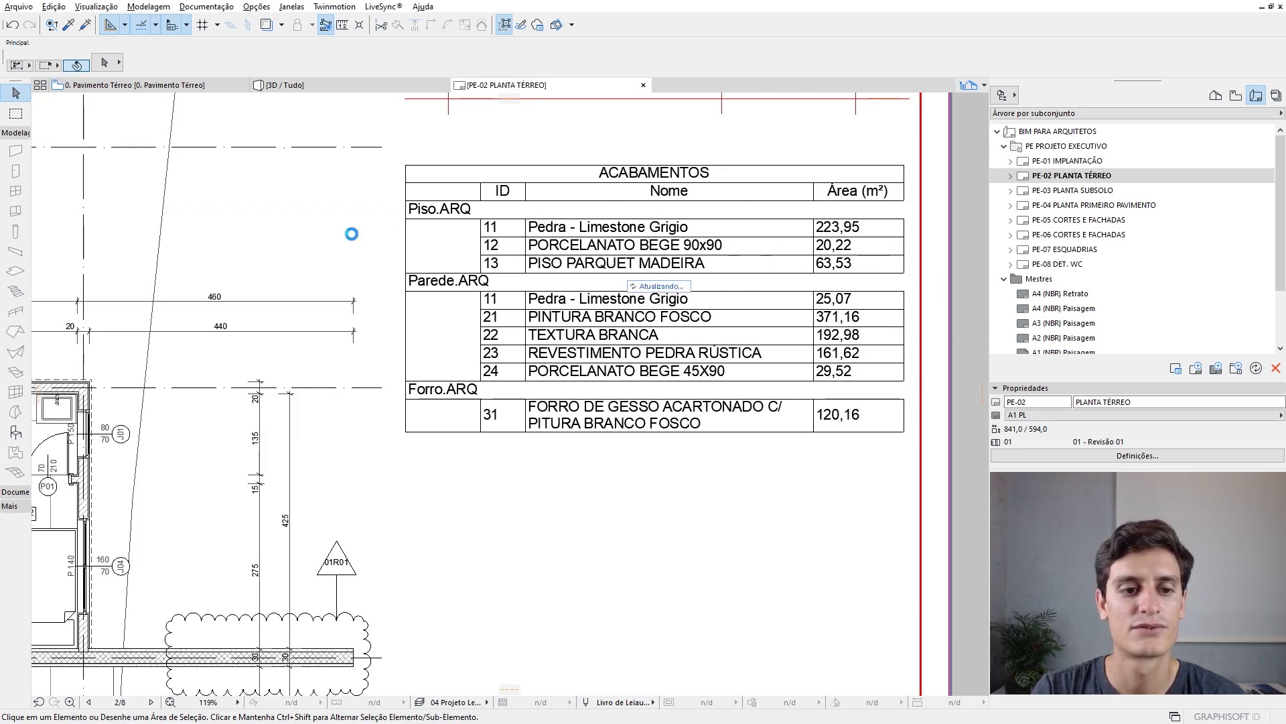
pyautogui.scroll(-3, 573, 349)
pyautogui.scroll(2, 708, 307)
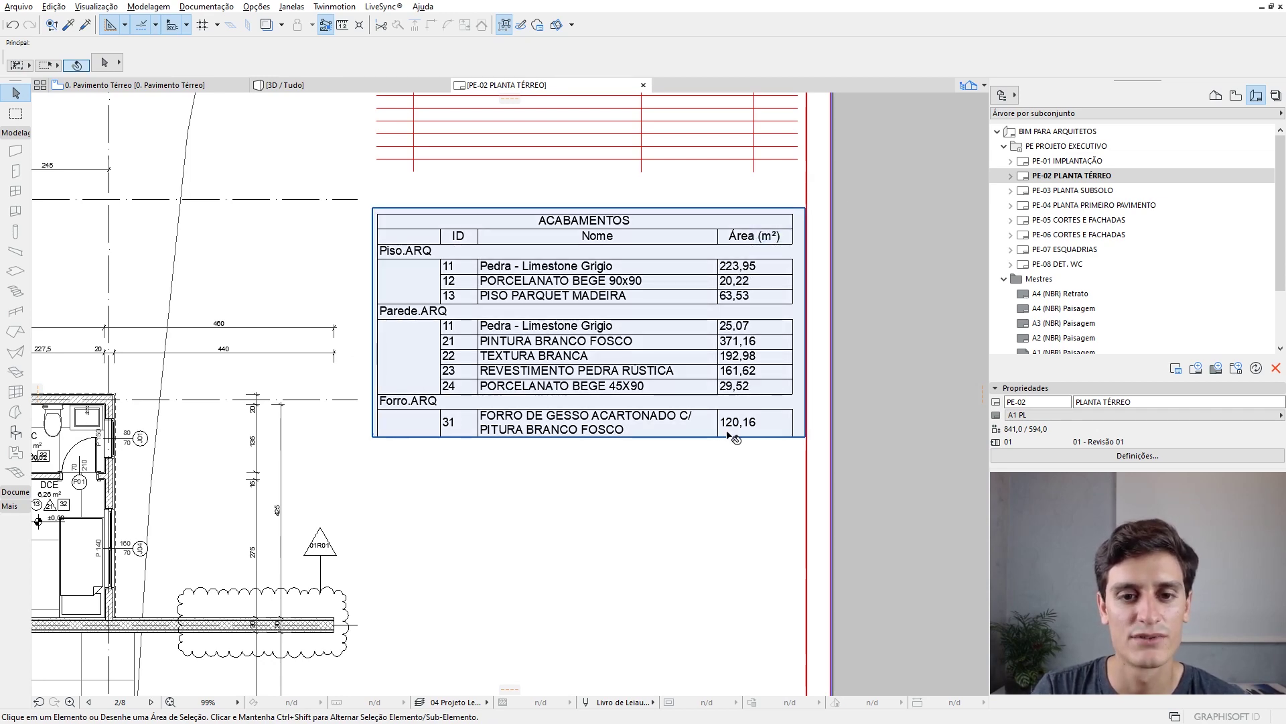
pyautogui.scroll(-2, 732, 436)
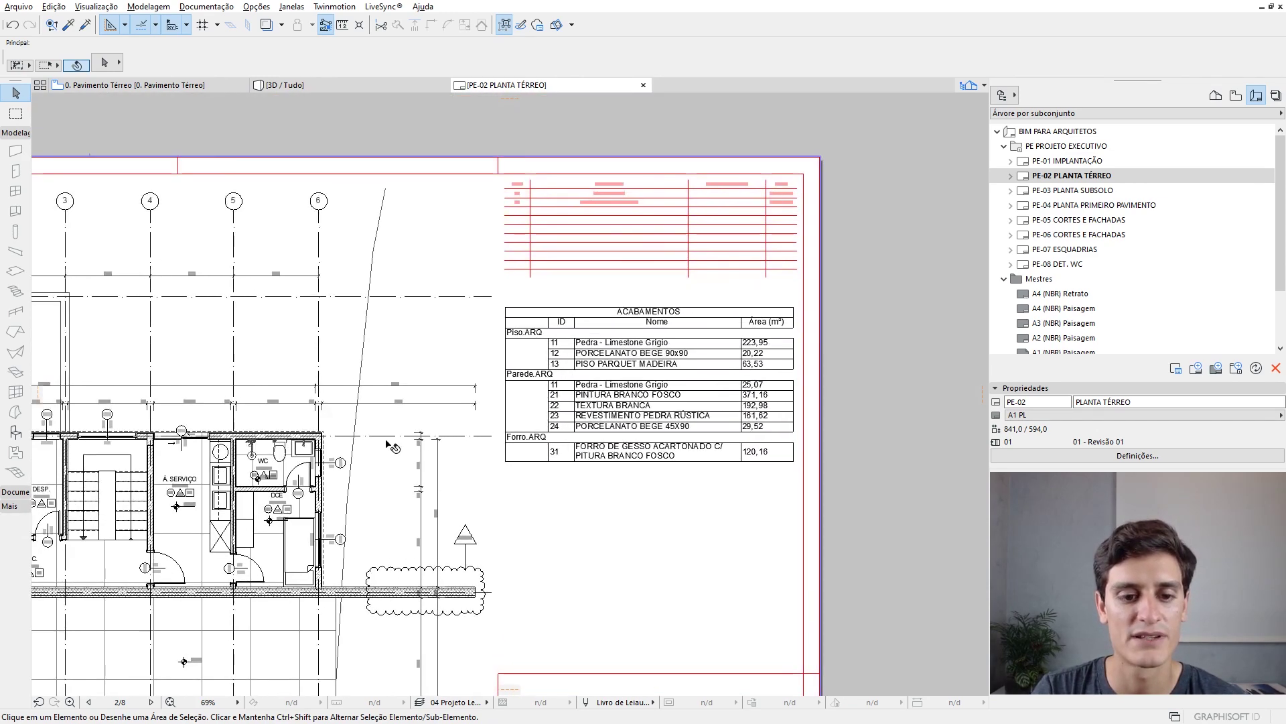
pyautogui.scroll(-1, 181, 499)
pyautogui.moveTo(180, 500); pyautogui.dragTo(721, 236, button='middle')
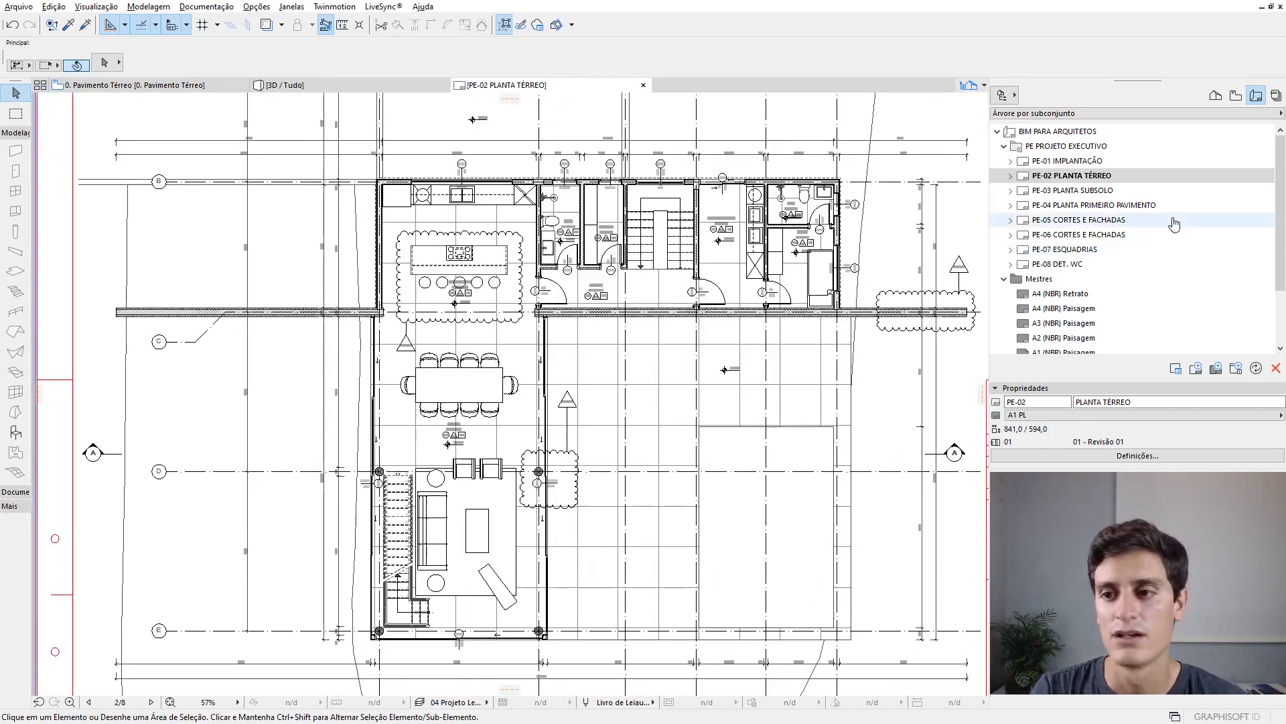
# - Bring up the layout sheets PE-03 PLANTA SUBSOLO, PE-04 PLANTA PRIMEIRO PAVIMENTO and PE-05 CORTES E FACHADAS in turn to look them over
pyautogui.doubleClick(1107, 190)
pyautogui.click(1069, 209)
pyautogui.doubleClick(1069, 206)
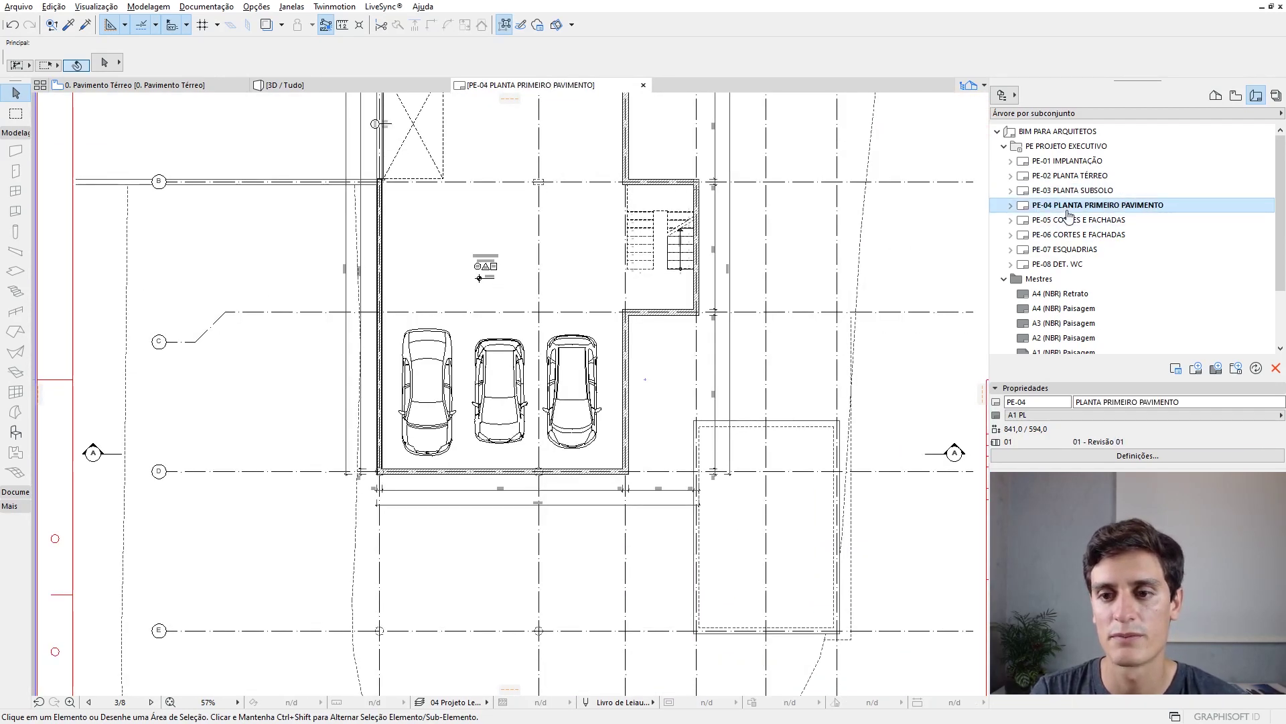
pyautogui.doubleClick(1045, 220)
# - Examine the door elevations on the layout sheet PE-07 ESQUADRIAS and the bathroom drawings on PE-08 DET. WC
pyautogui.doubleClick(1040, 249)
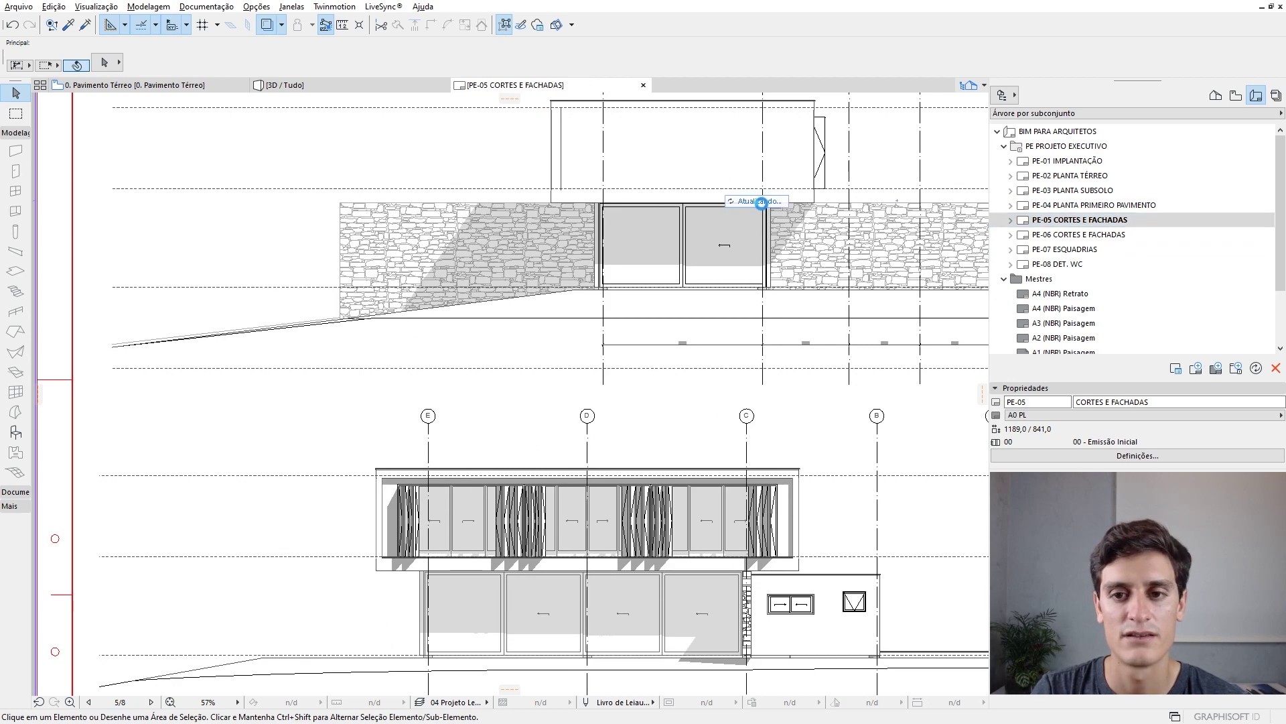
pyautogui.scroll(3, 335, 416)
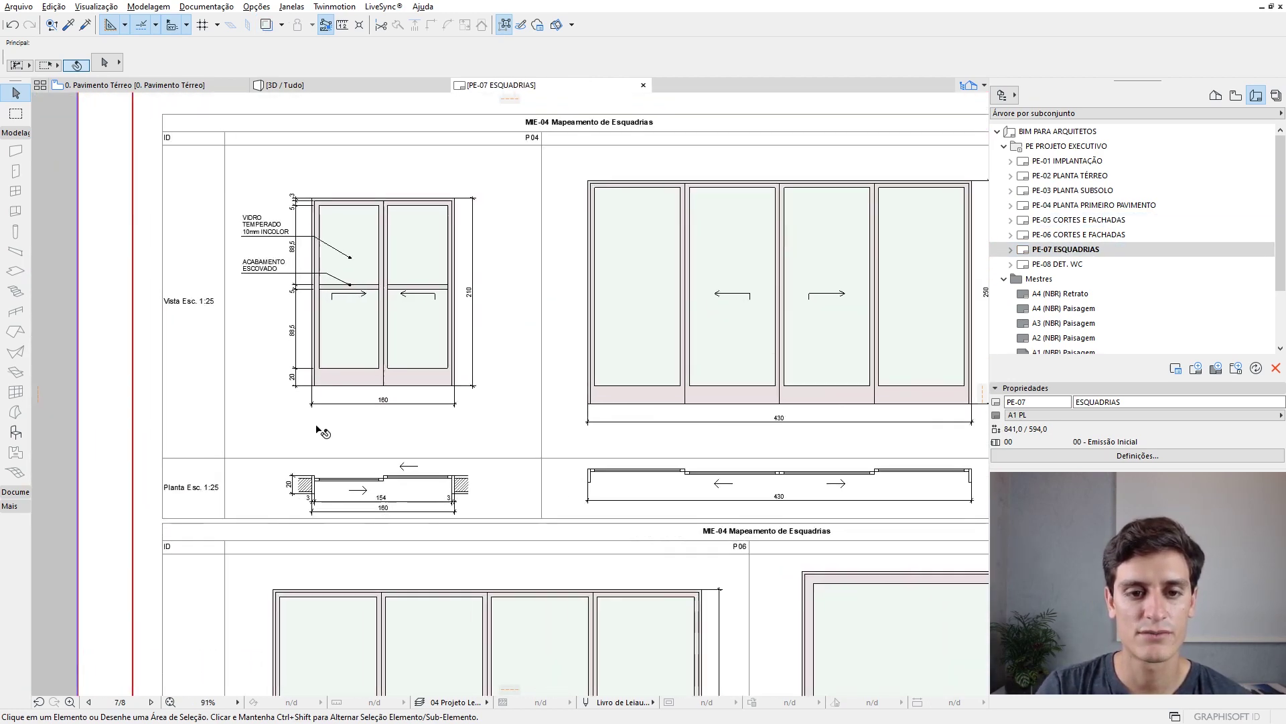
pyautogui.scroll(-6, 205, 224)
pyautogui.scroll(6, 960, 301)
pyautogui.moveTo(867, 355); pyautogui.dragTo(752, 346, button='middle')
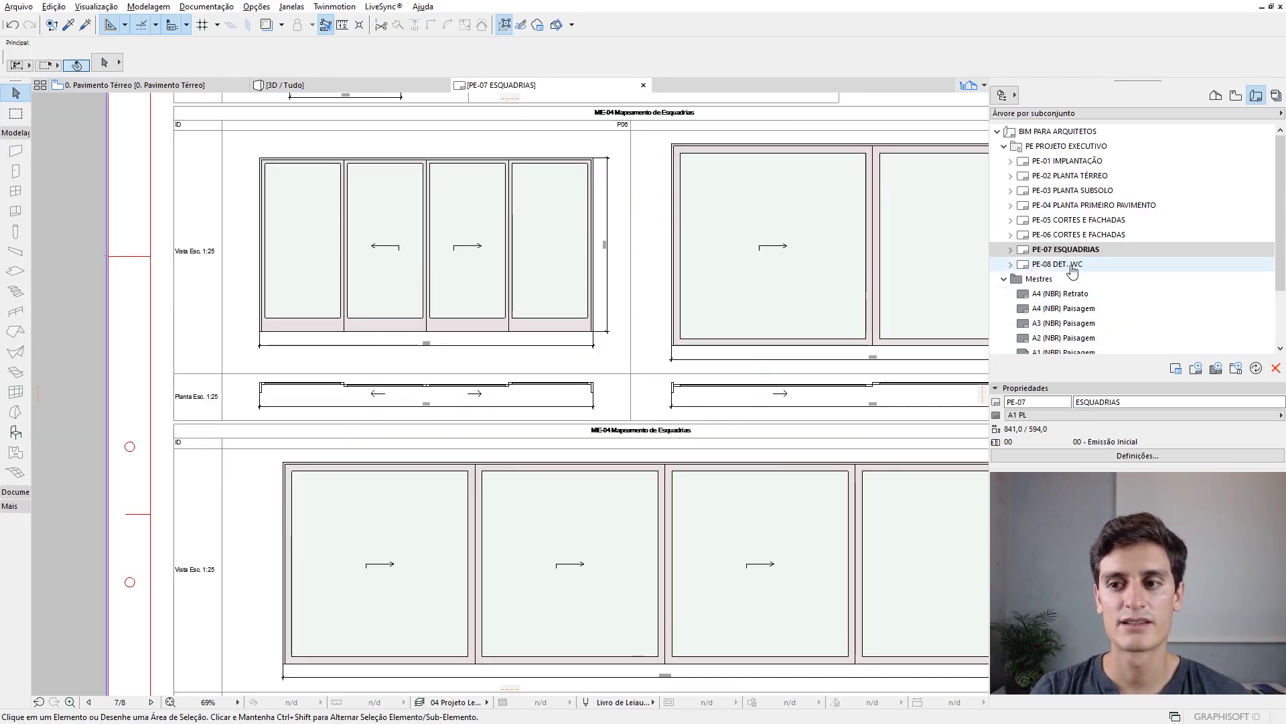
pyautogui.doubleClick(1072, 266)
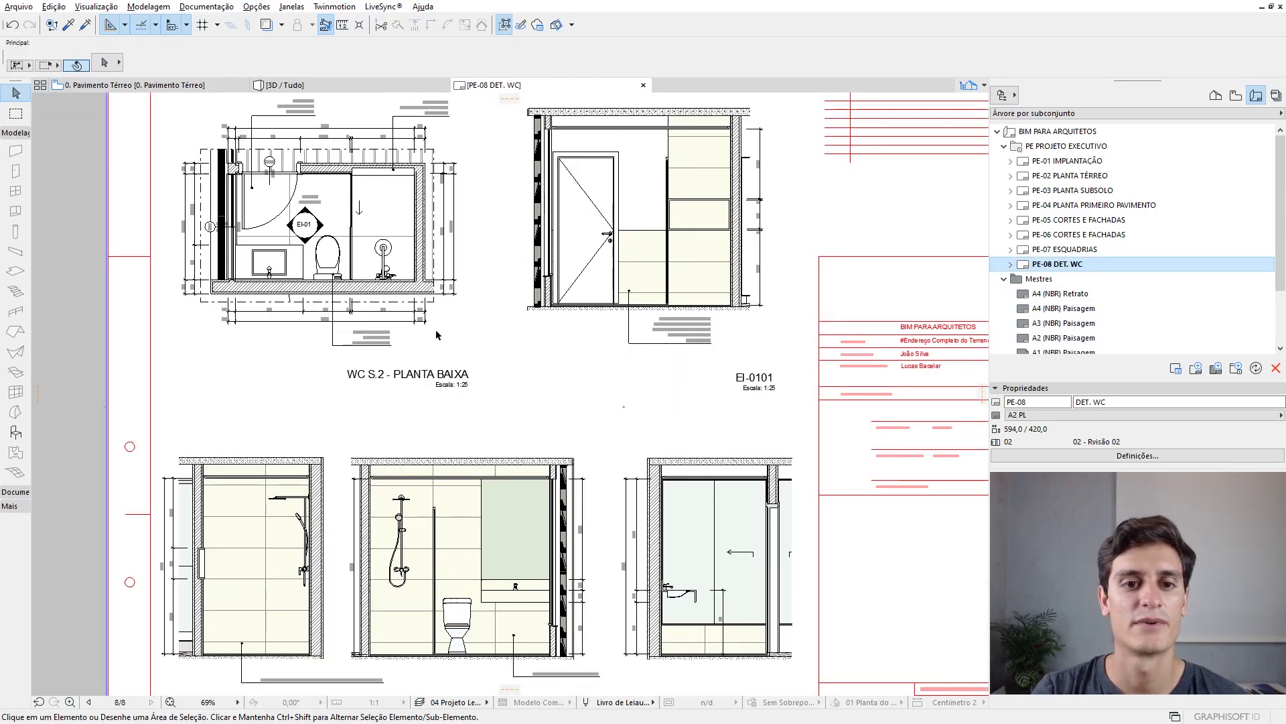
pyautogui.scroll(4, 275, 206)
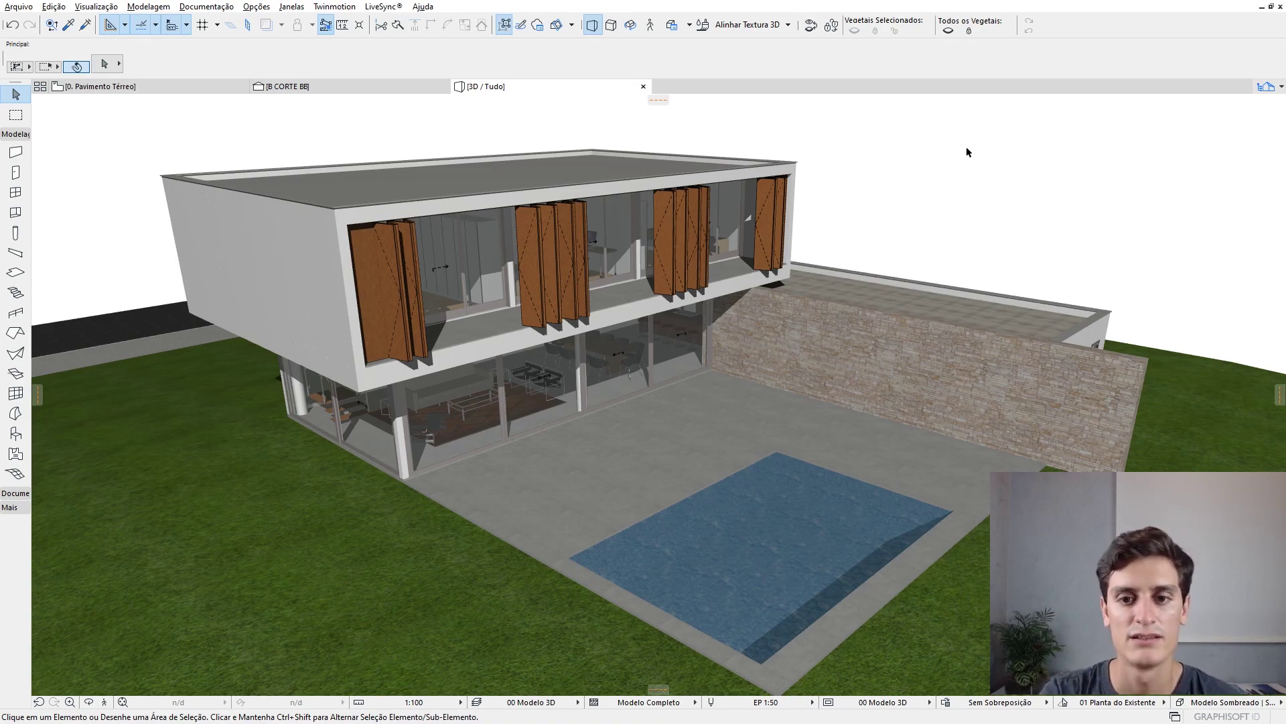
# - Set the 3D view's layer combination to 09 Checagem do Modelo | Estrutural
pyautogui.scroll(3, 751, 370)
pyautogui.keyDown('shift'); pyautogui.moveTo(751, 371); pyautogui.dragTo(787, 360, button='middle'); pyautogui.keyUp('shift')
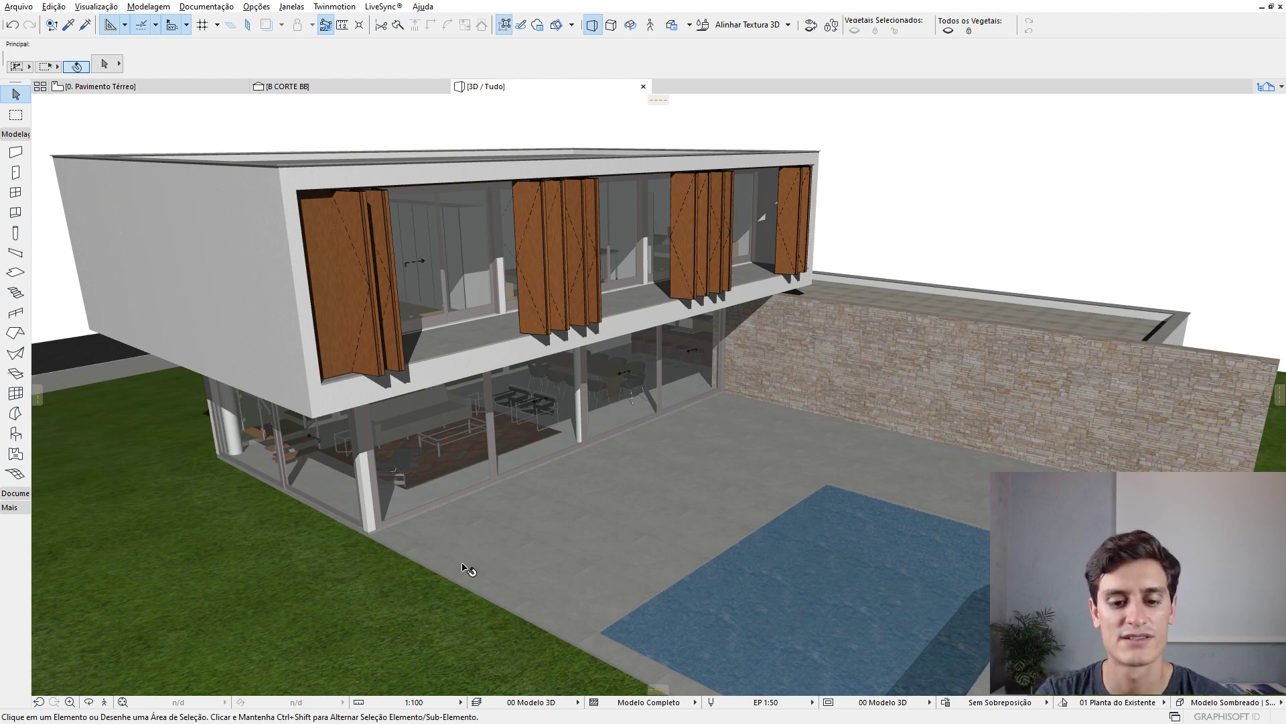
pyautogui.click(527, 701)
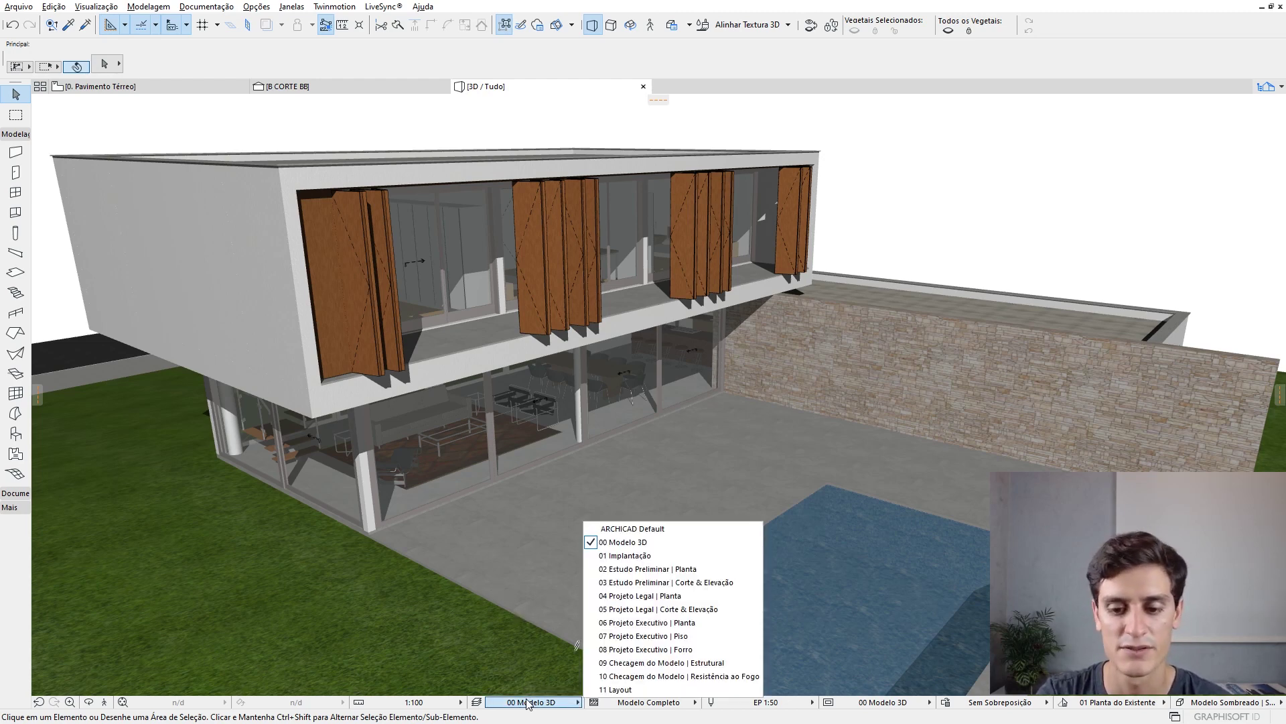
pyautogui.click(657, 663)
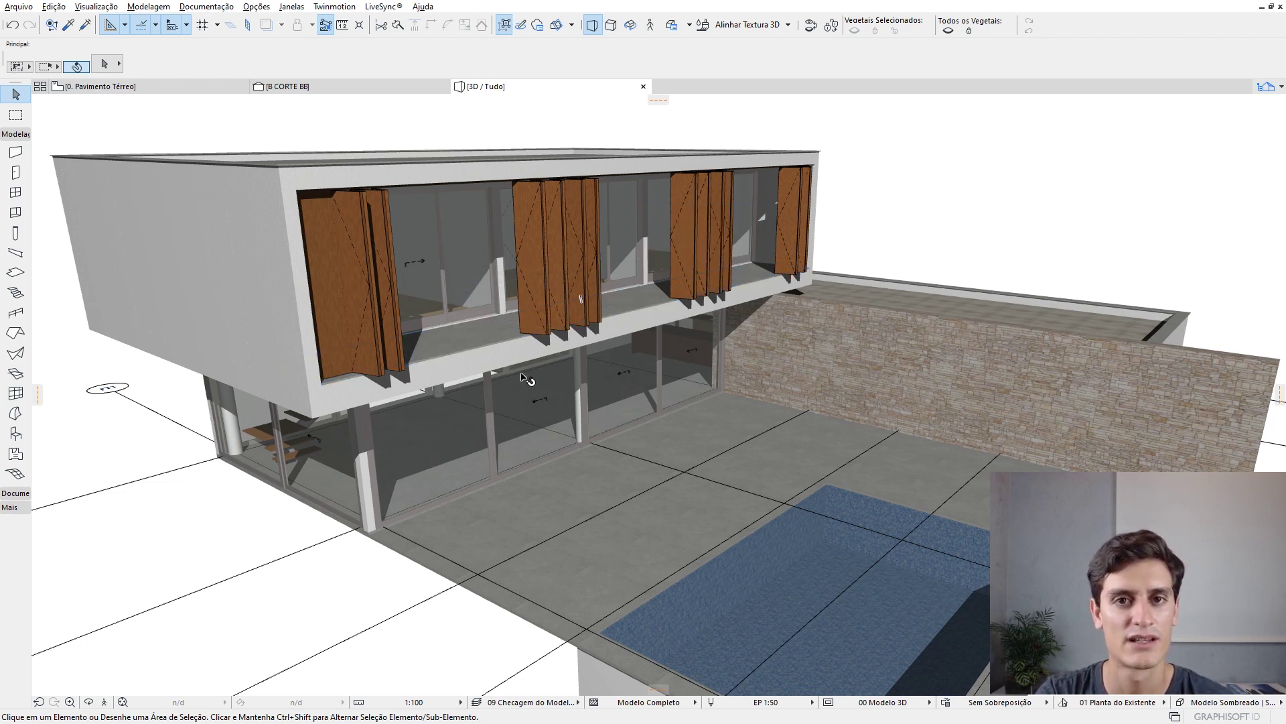
# - Set the partial structure display of the 3D model to Apenas Núcleo and inspect the exposed masonry and concrete
pyautogui.scroll(3, 670, 395)
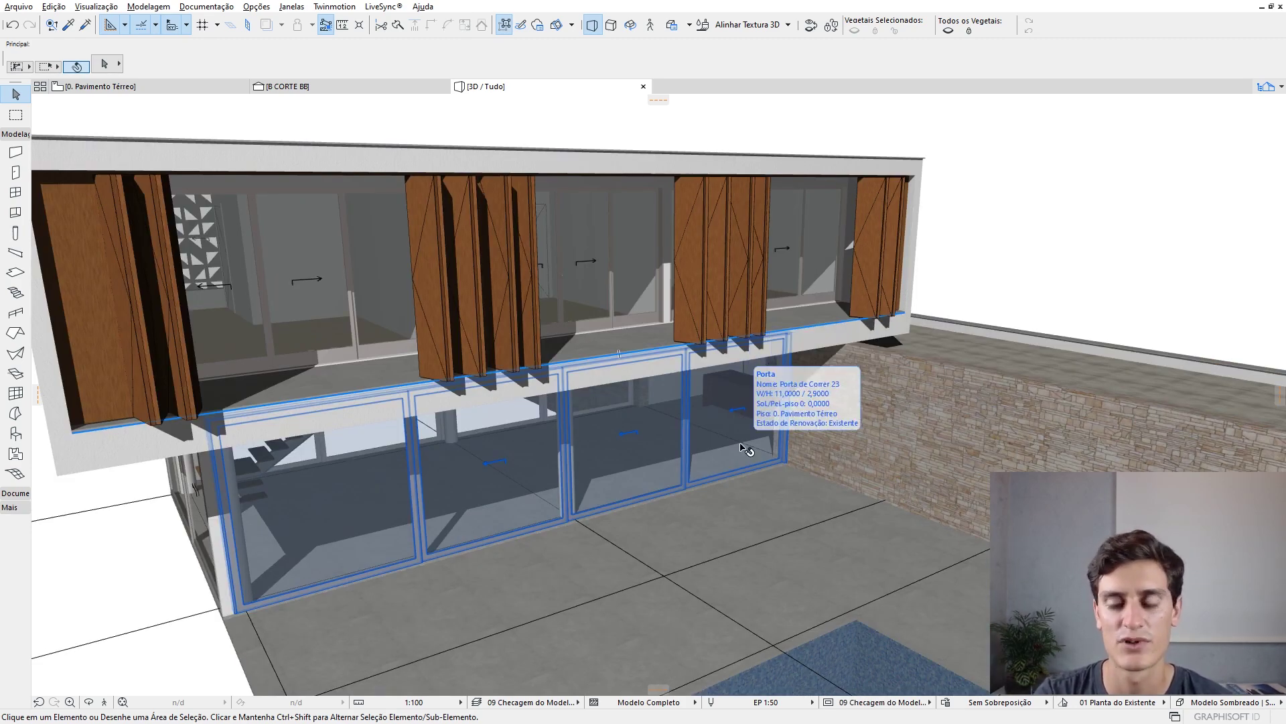
pyautogui.scroll(-5, 666, 536)
pyautogui.keyDown('shift'); pyautogui.moveTo(670, 415); pyautogui.dragTo(766, 477, button='middle'); pyautogui.keyUp('shift')
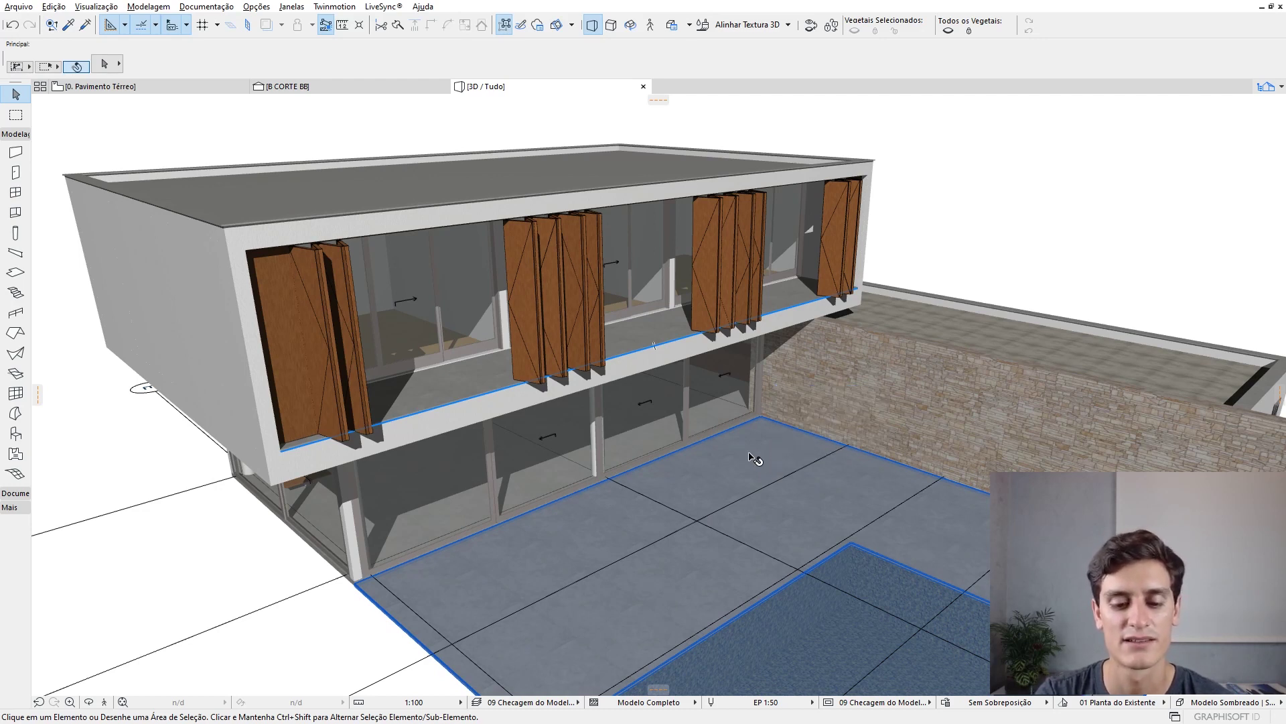
pyautogui.click(645, 703)
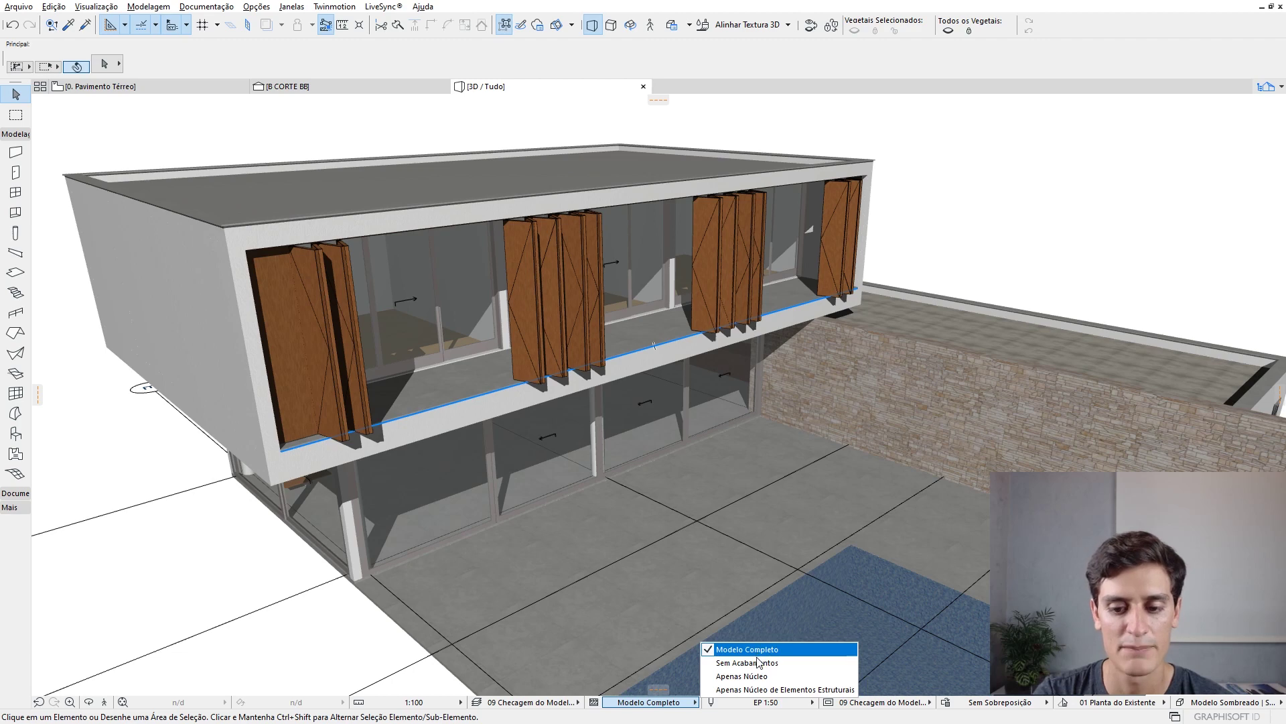
pyautogui.click(758, 675)
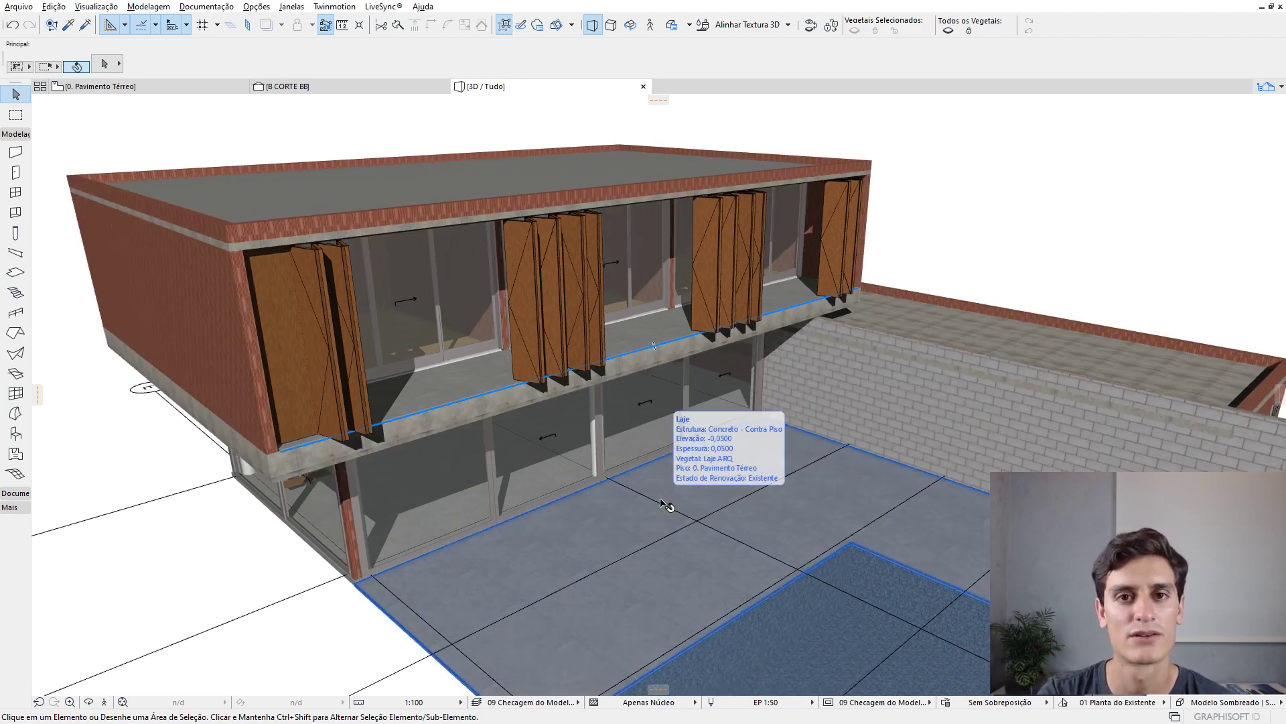
pyautogui.keyDown('shift'); pyautogui.moveTo(887, 453); pyautogui.dragTo(999, 195, button='middle'); pyautogui.keyUp('shift')
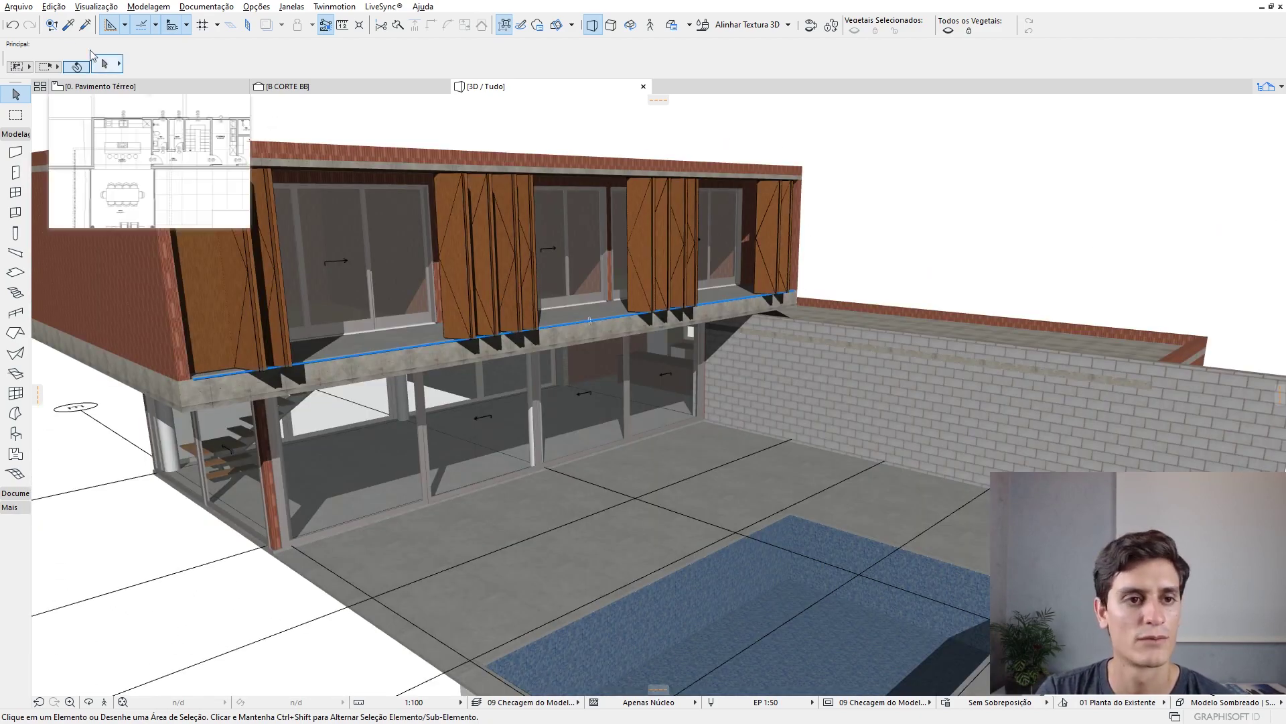
# - Start saving a copy of the 3D model with the compressed IFC format (*.ifczip)
pyautogui.click(19, 6)
pyautogui.click(78, 94)
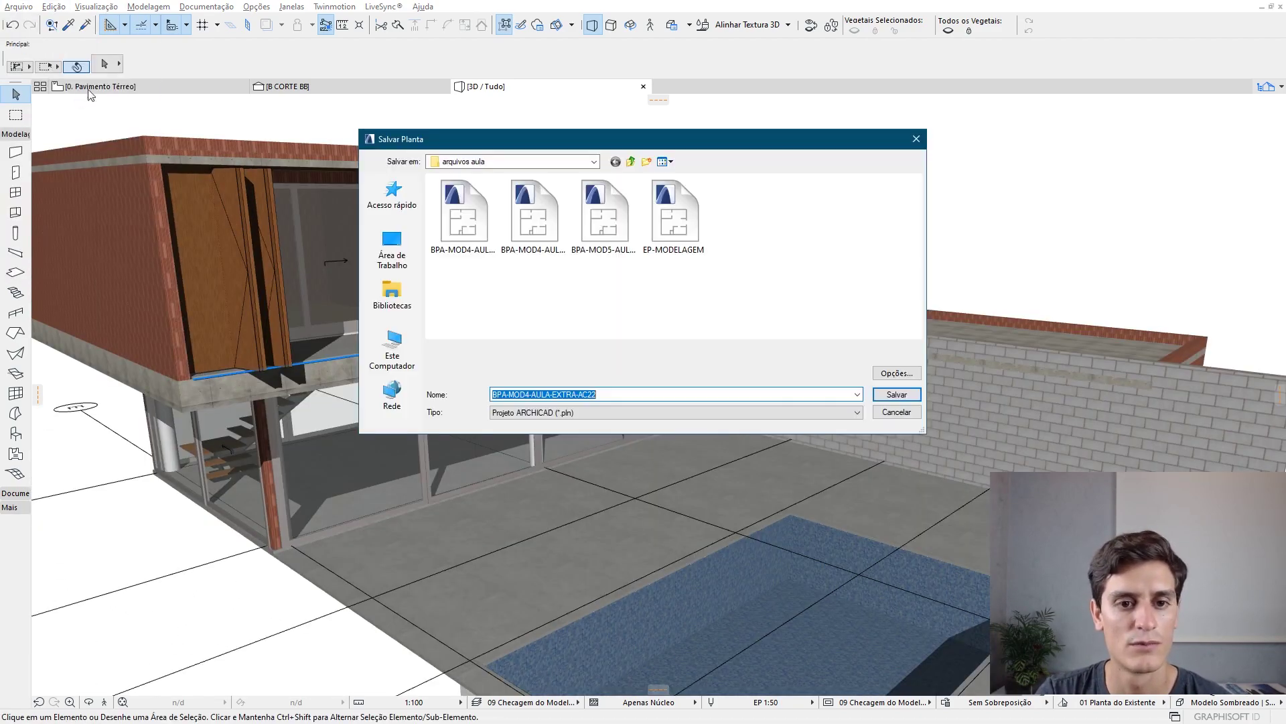
pyautogui.click(646, 415)
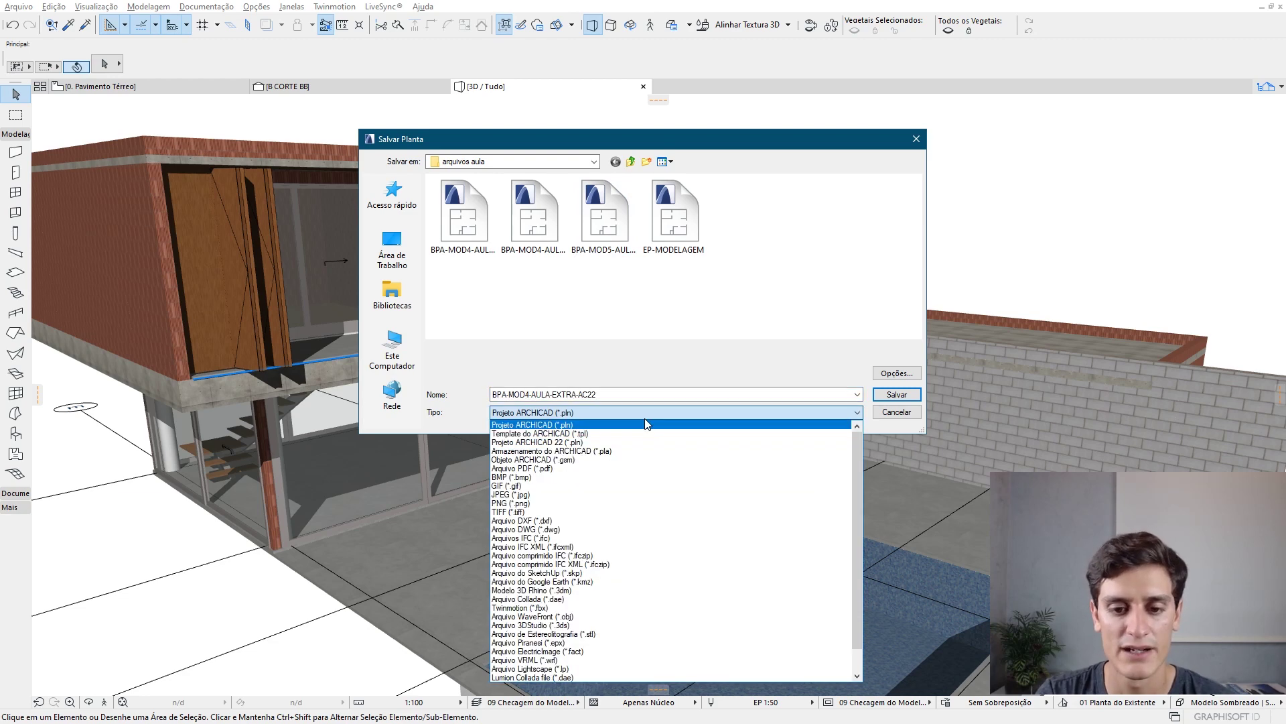
pyautogui.click(556, 556)
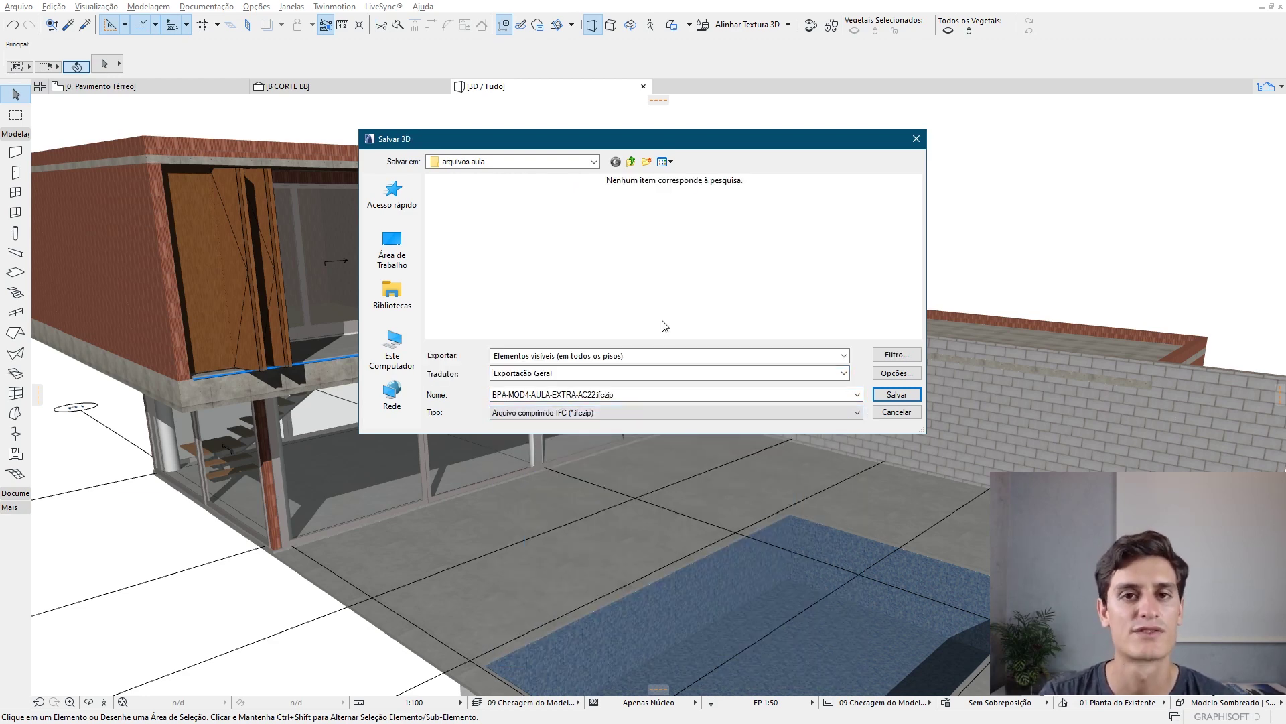
# - Export the visible elements with the Exportação Geral translator under the file name BPA-AR
pyautogui.click(719, 376)
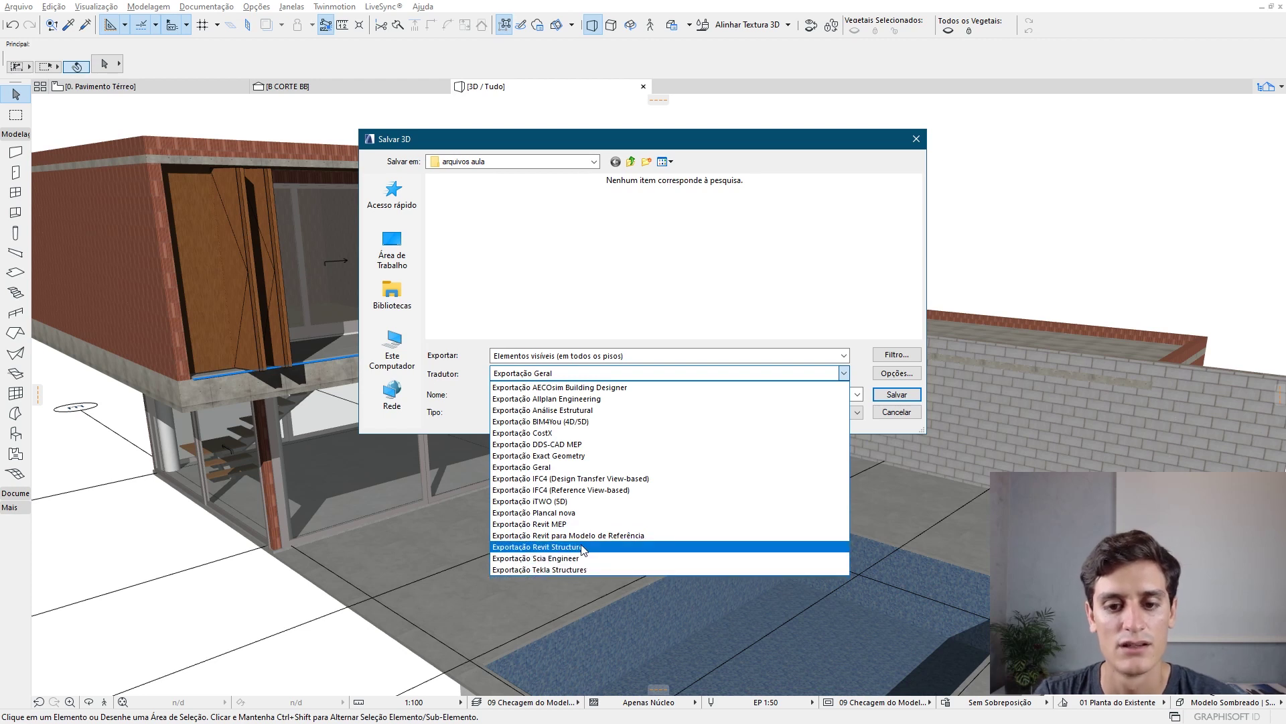
pyautogui.click(586, 467)
pyautogui.click(678, 398)
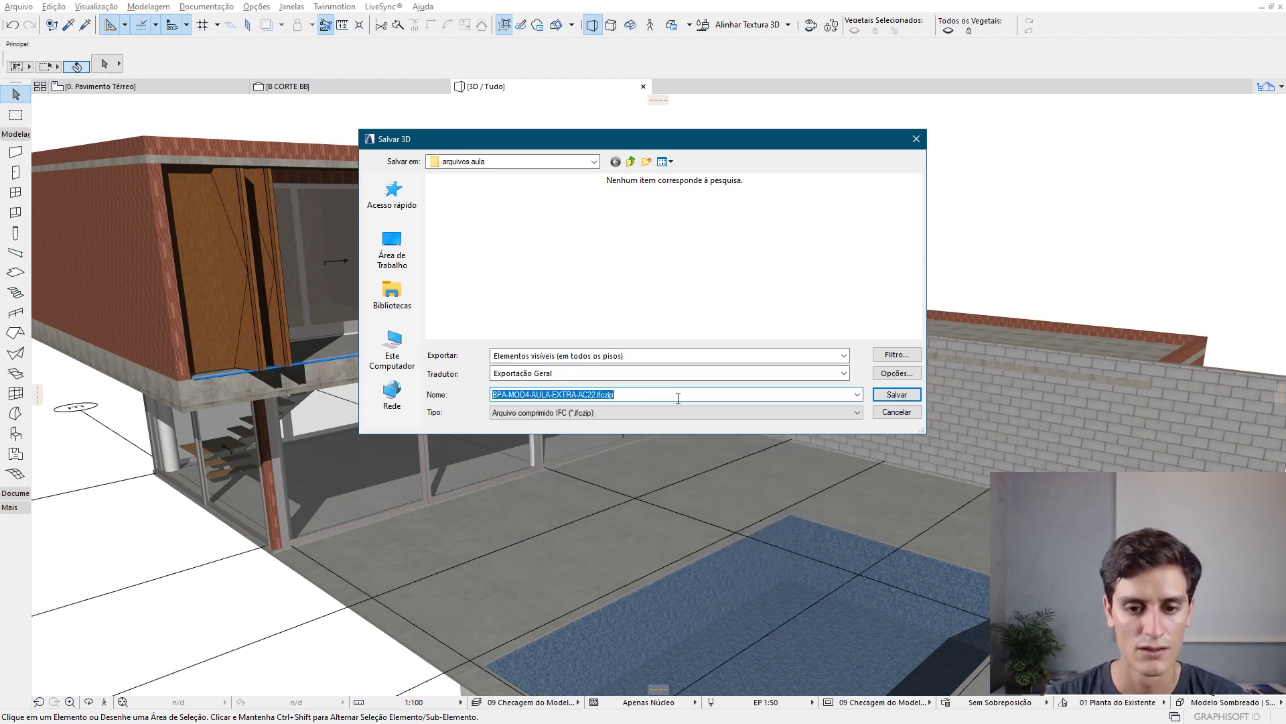
pyautogui.write('BPA-AR')
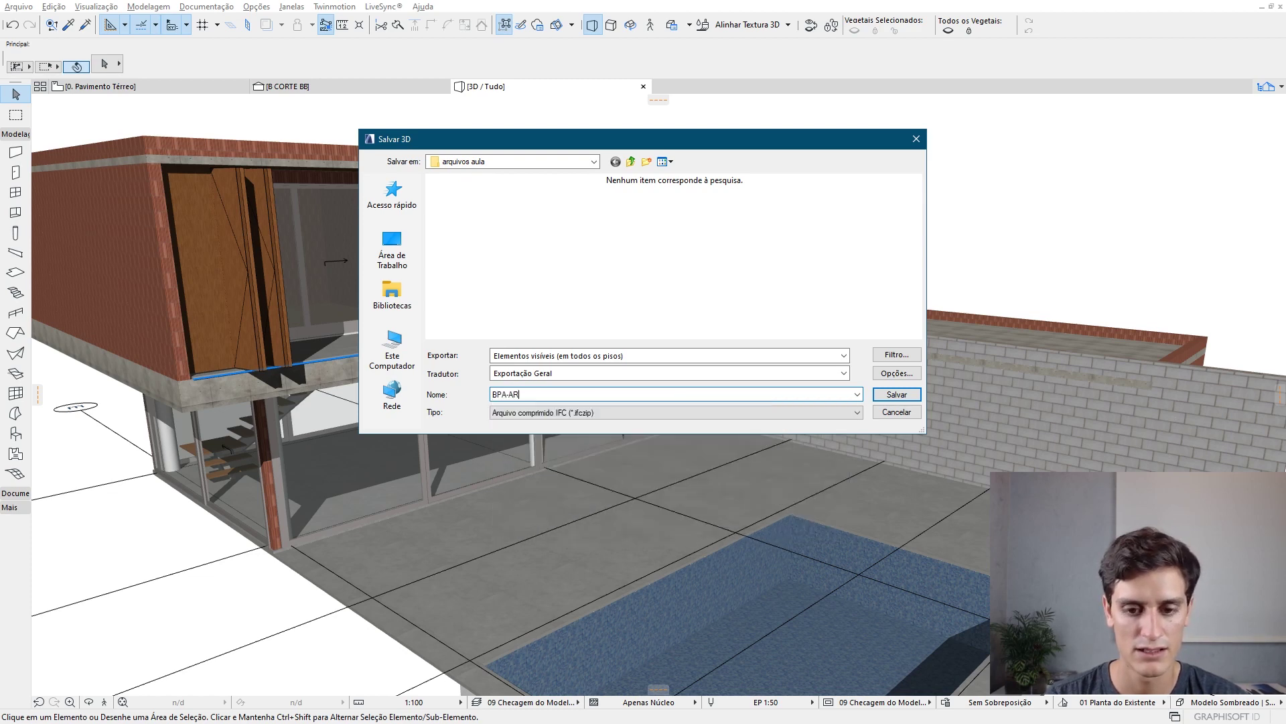
pyautogui.press('Return')
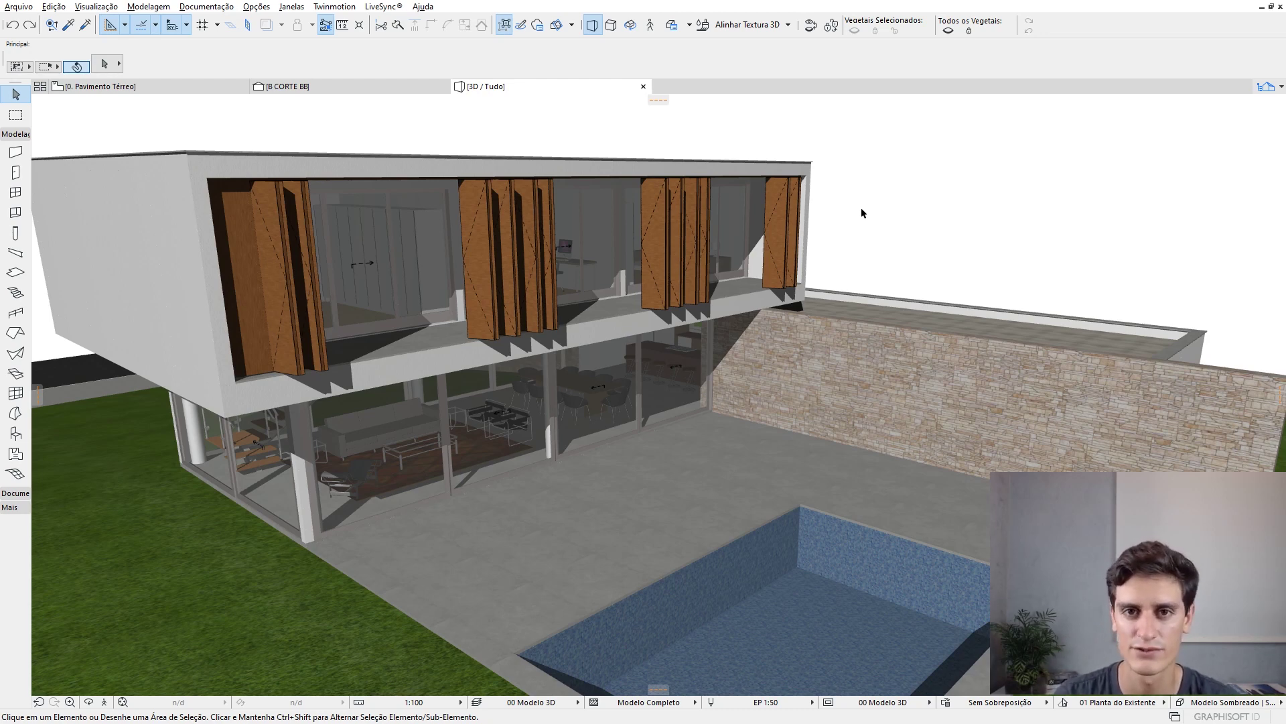
# - From the 0. Pavimento Térreo plan, merge the structural IFC file BPA-EST-00 using the Importação Geral translator
pyautogui.click(94, 90)
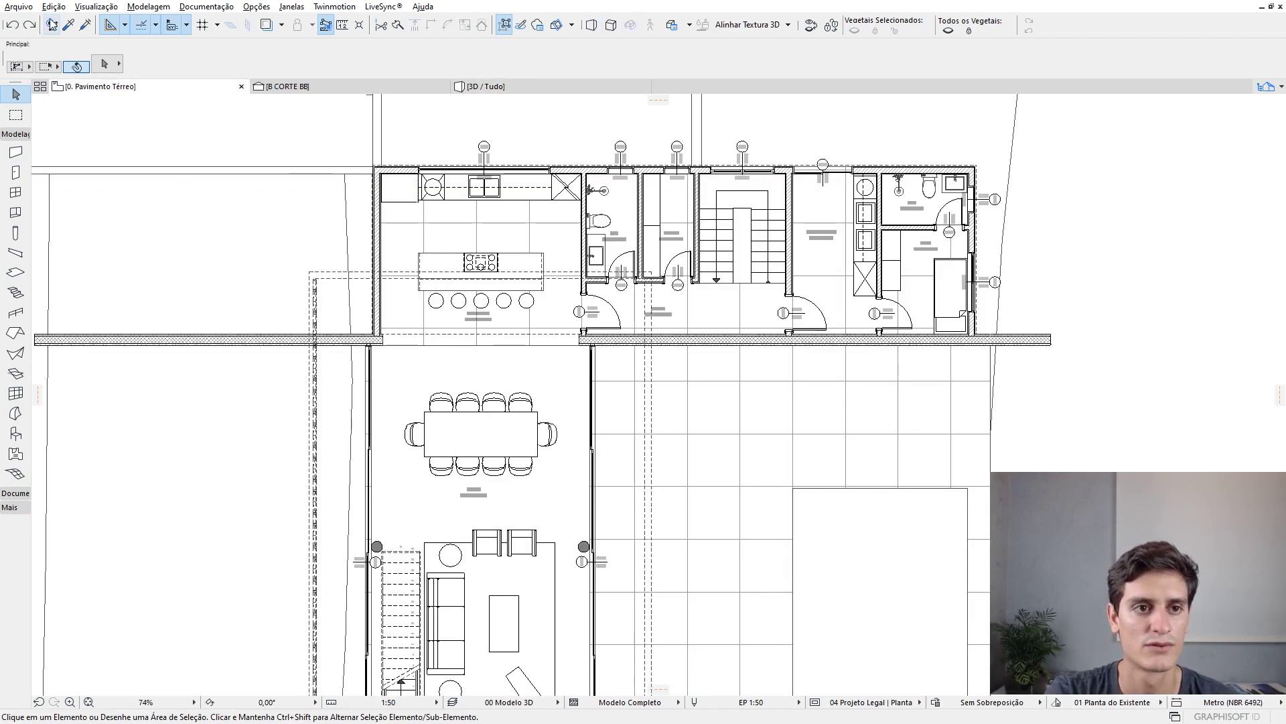
pyautogui.click(19, 7)
pyautogui.moveTo(84, 129)
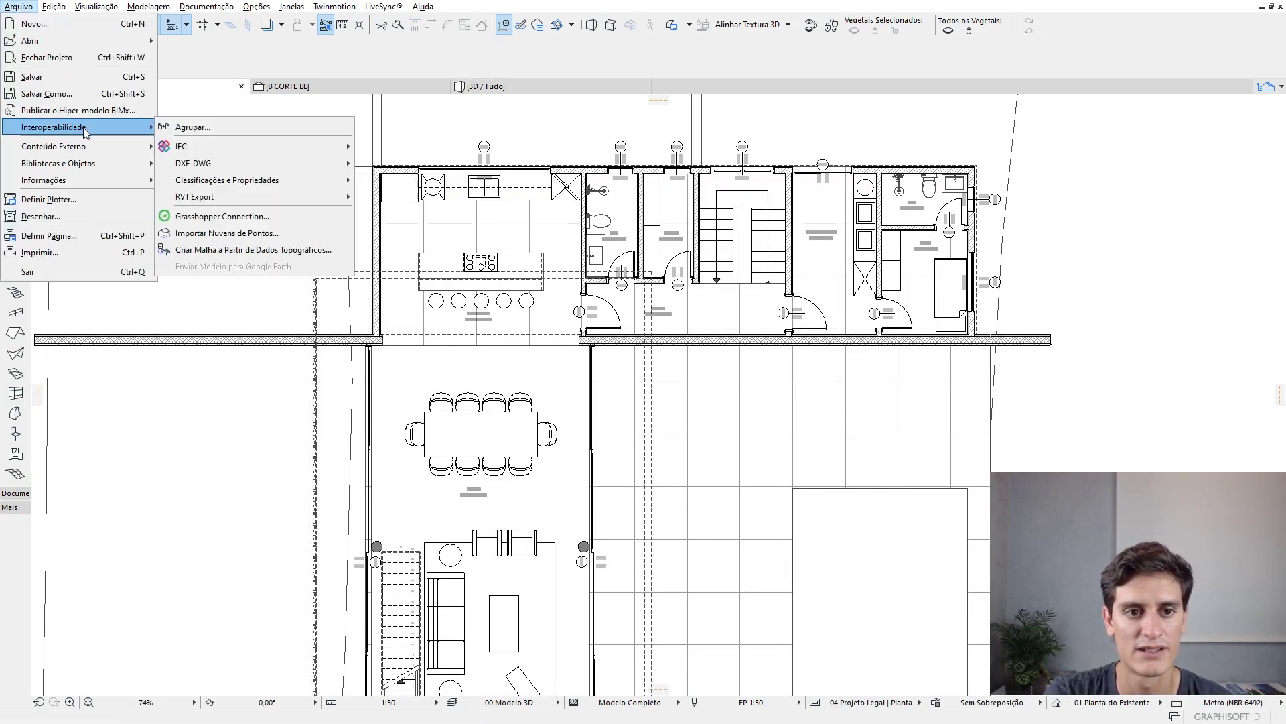
pyautogui.click(262, 126)
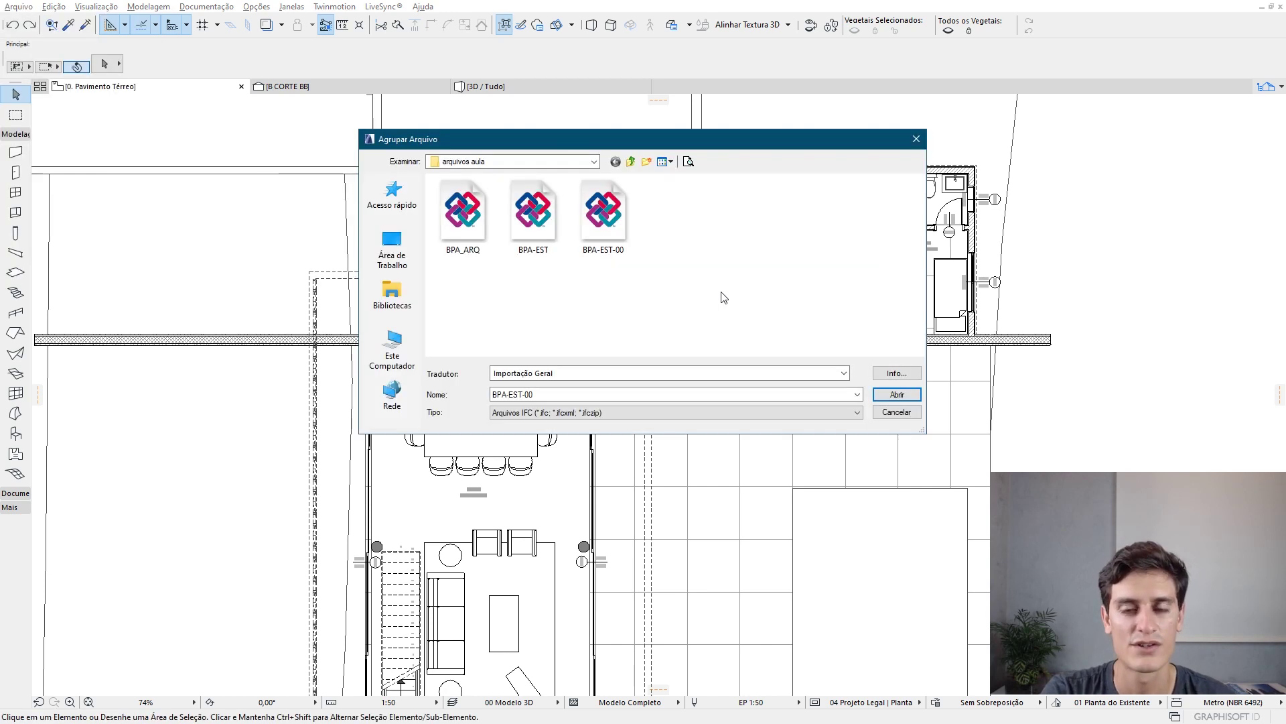
pyautogui.click(620, 221)
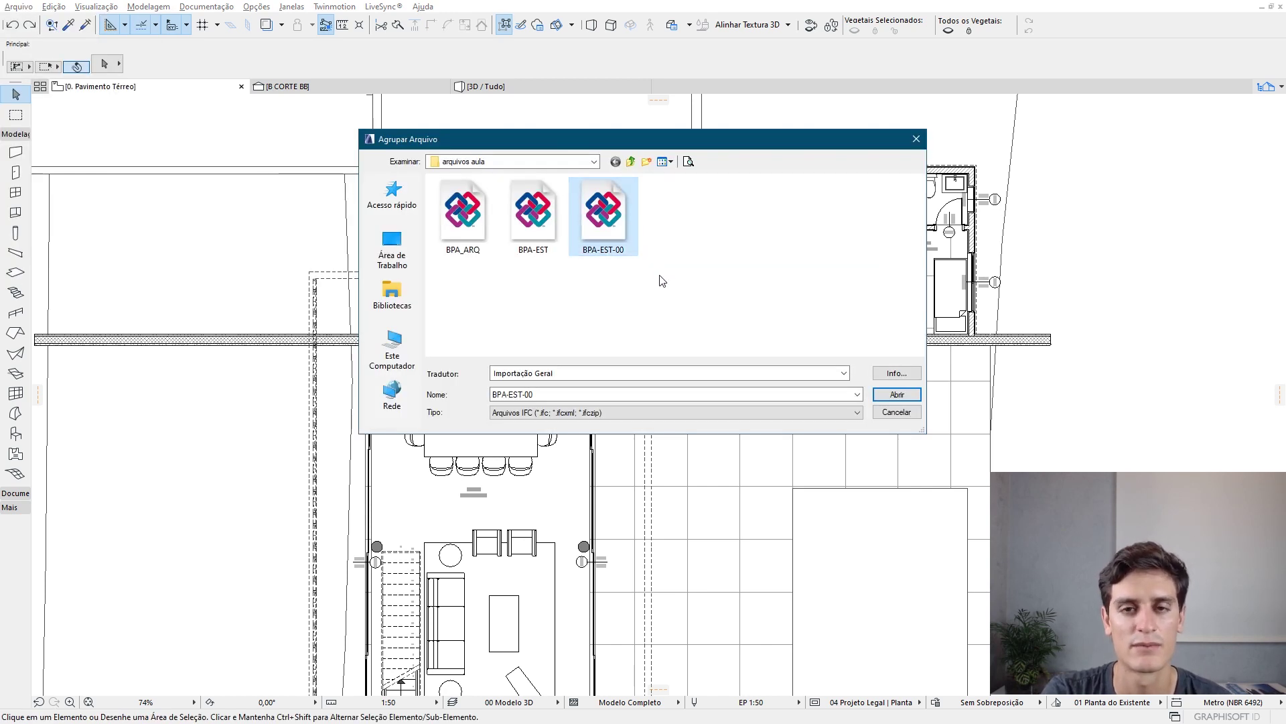
pyautogui.click(901, 396)
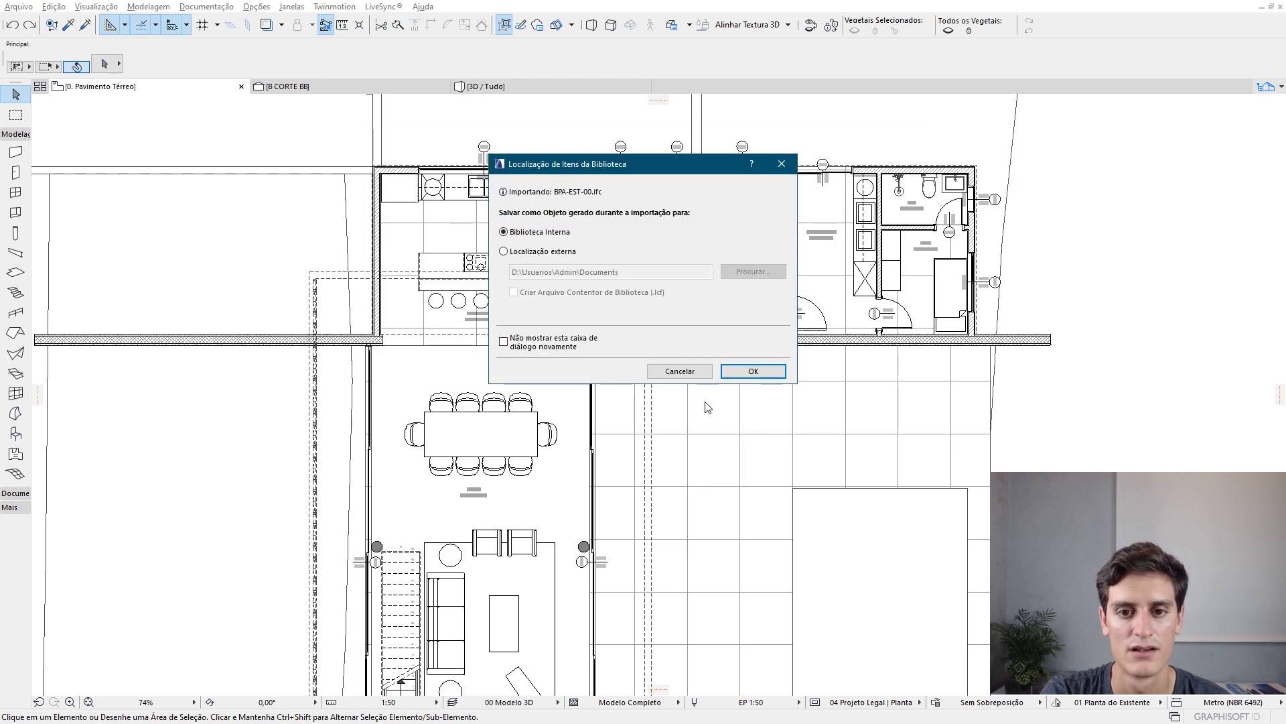
# - Finish the IFC merge with objects saved to Biblioteca Interna and the model's original vertical position, keeping the created elements
pyautogui.click(769, 380)
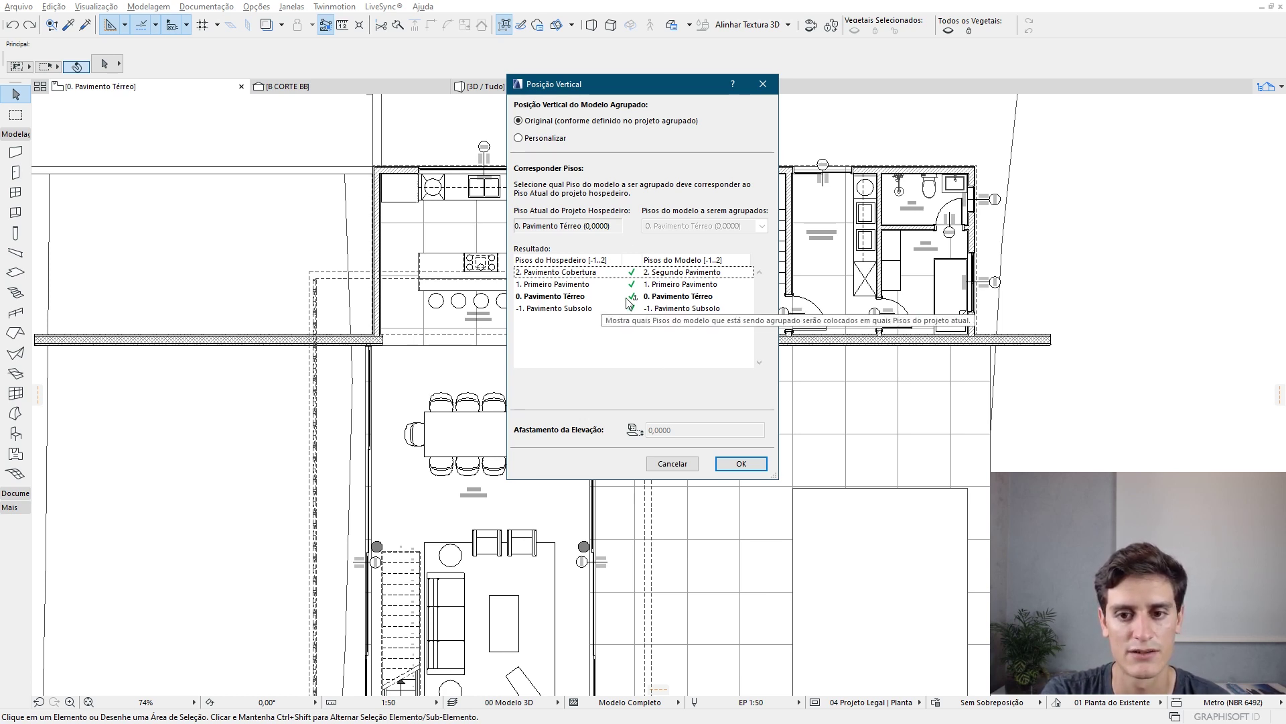
pyautogui.click(740, 464)
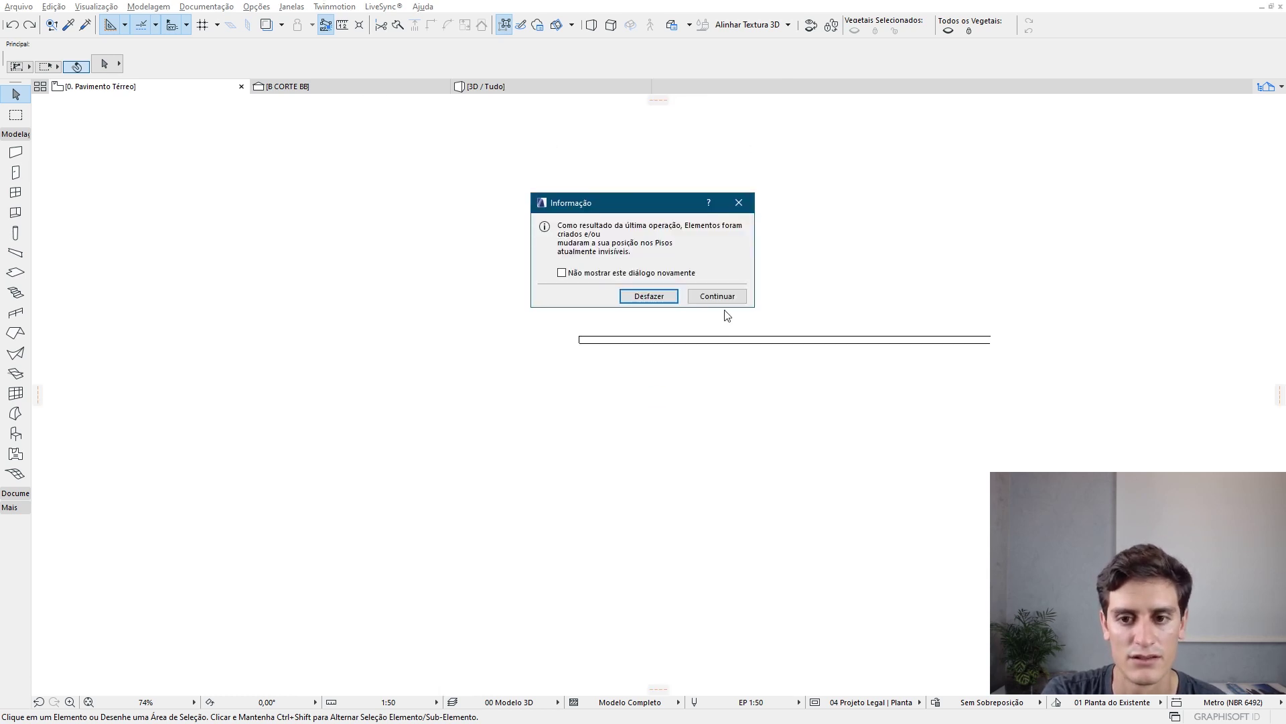
pyautogui.click(722, 298)
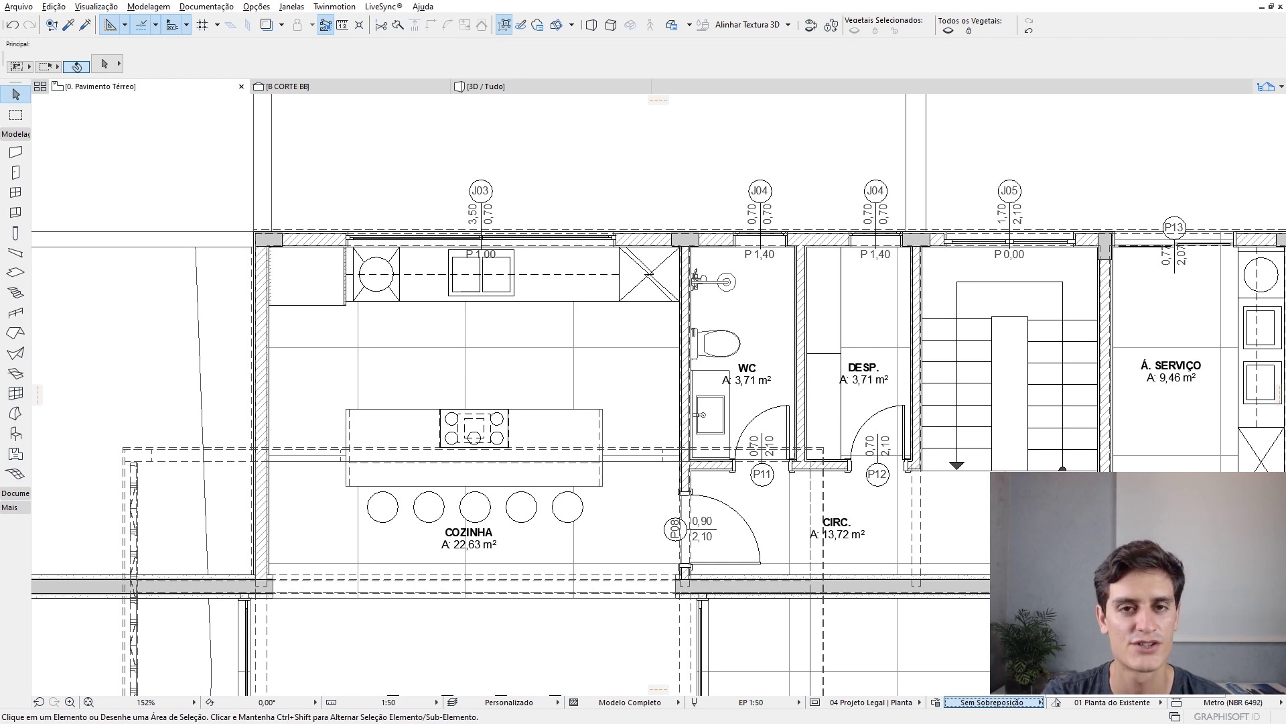
# - Apply the 09 Checagem do Modelo graphic override to the ground floor plan and the 3D view, and inspect the structure
pyautogui.click(1092, 643)
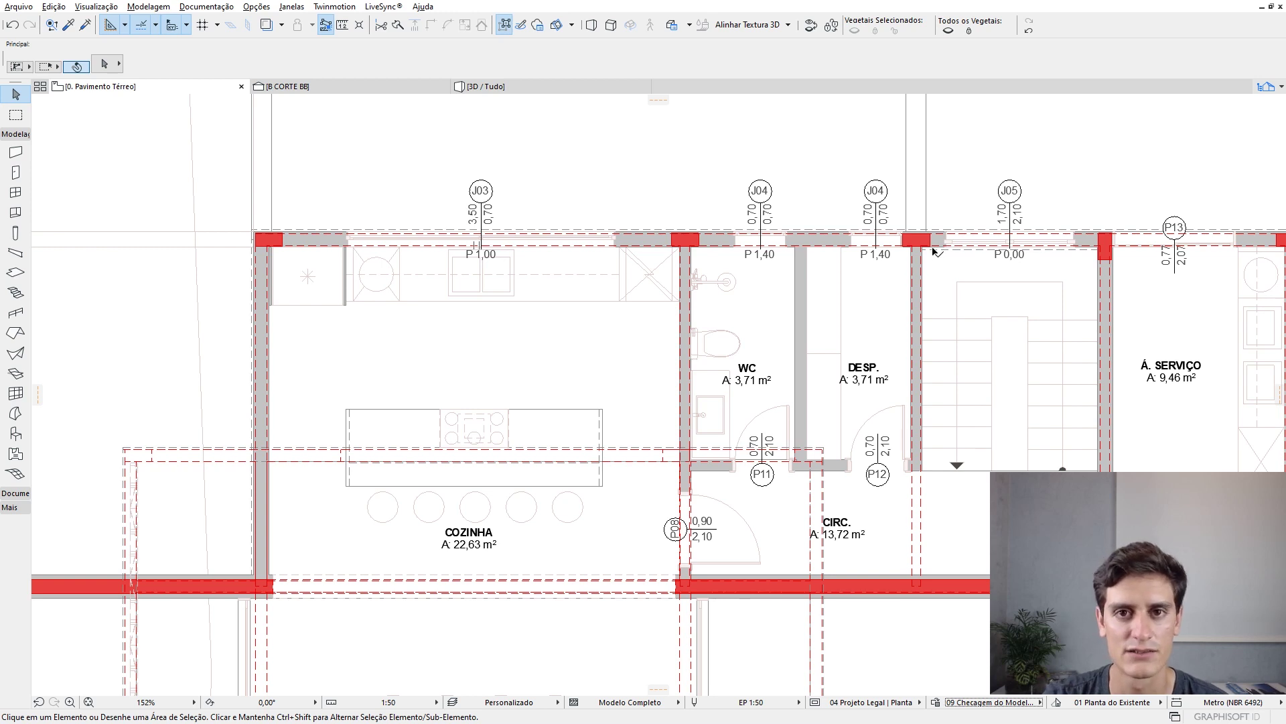
pyautogui.click(486, 87)
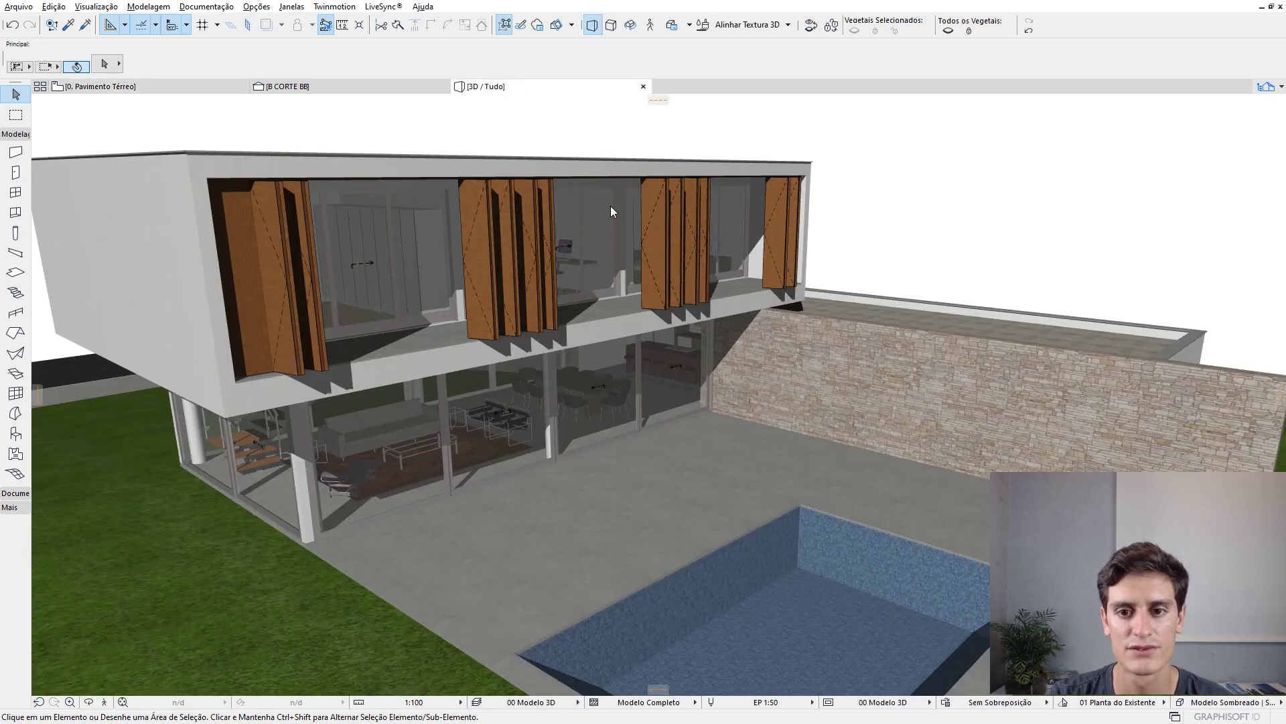
pyautogui.click(1017, 701)
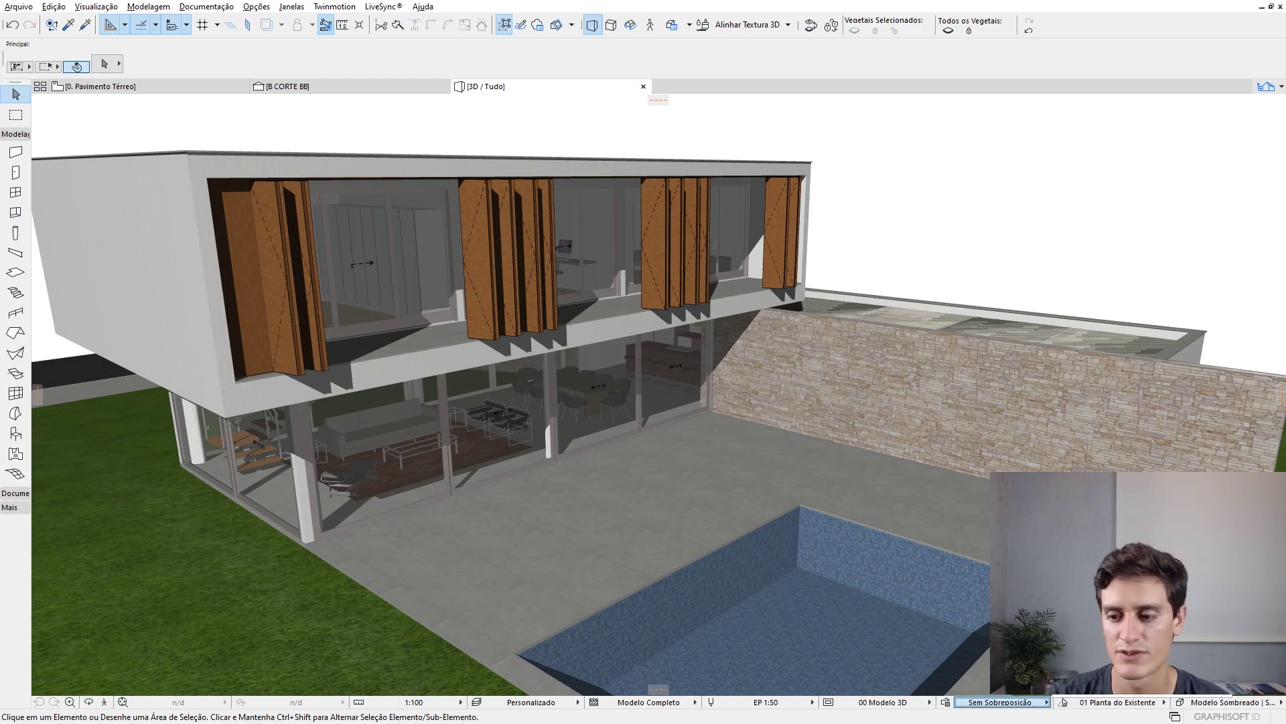
pyautogui.click(1106, 640)
pyautogui.scroll(-5, 731, 410)
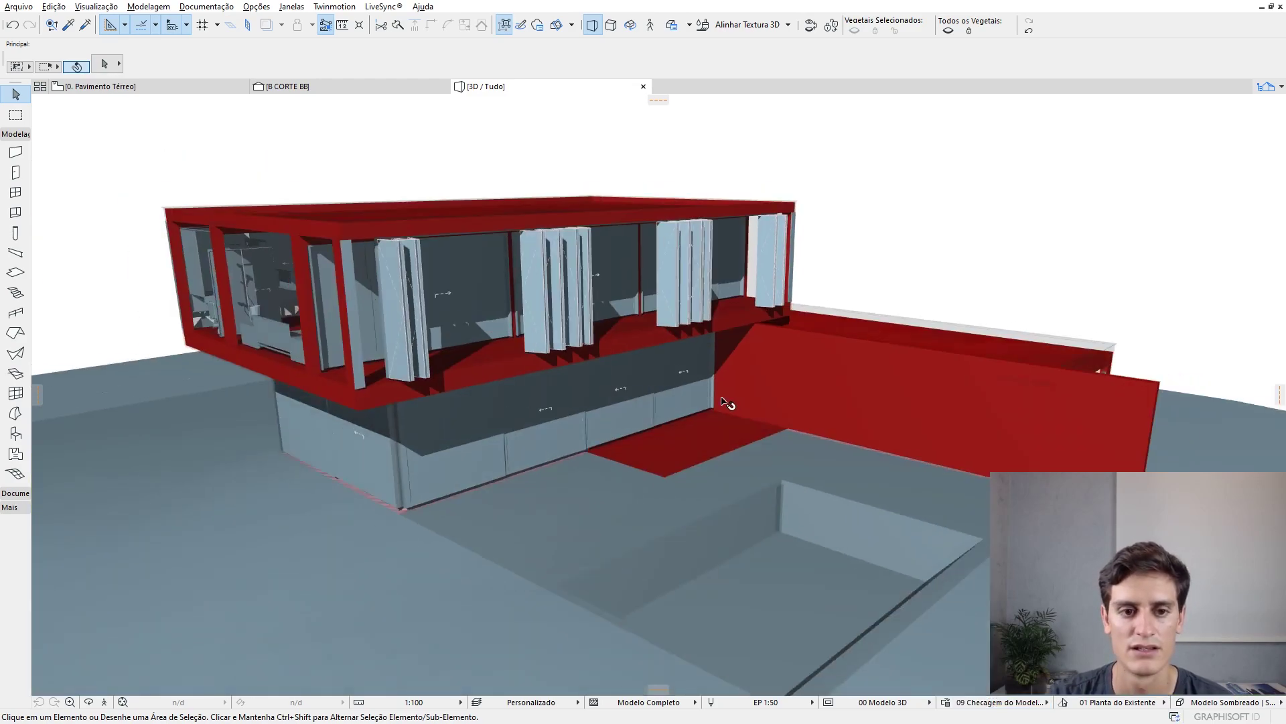
pyautogui.moveTo(410, 437); pyautogui.dragTo(469, 382)
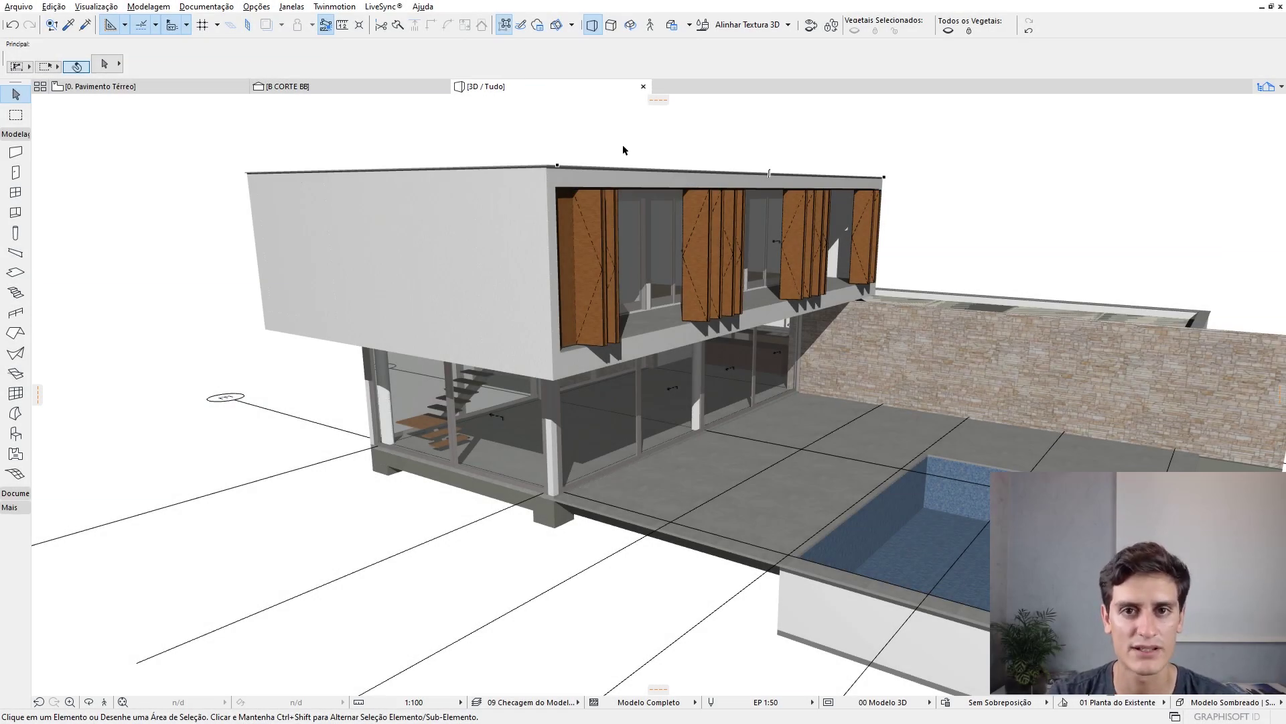
pyautogui.click(623, 149)
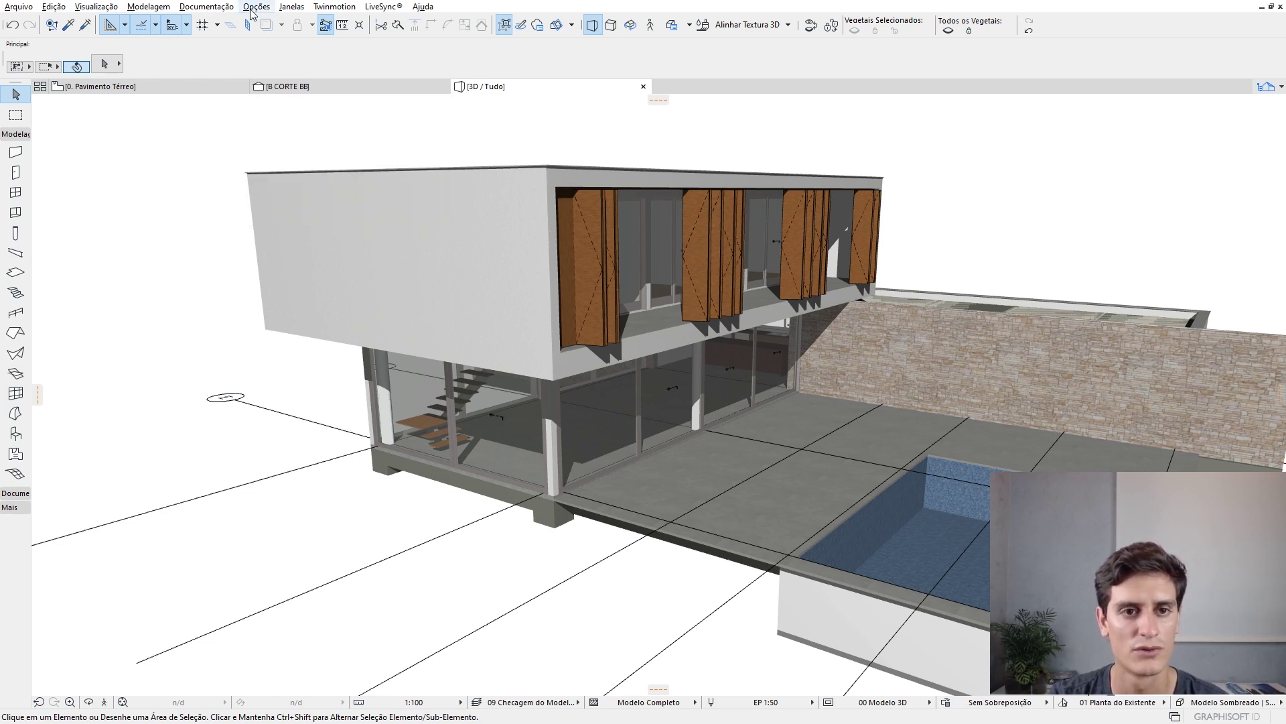
# - Import the BCF file Comentario-EST-01_ from the arquivos aula folder into the annotation entries
pyautogui.click(221, 8)
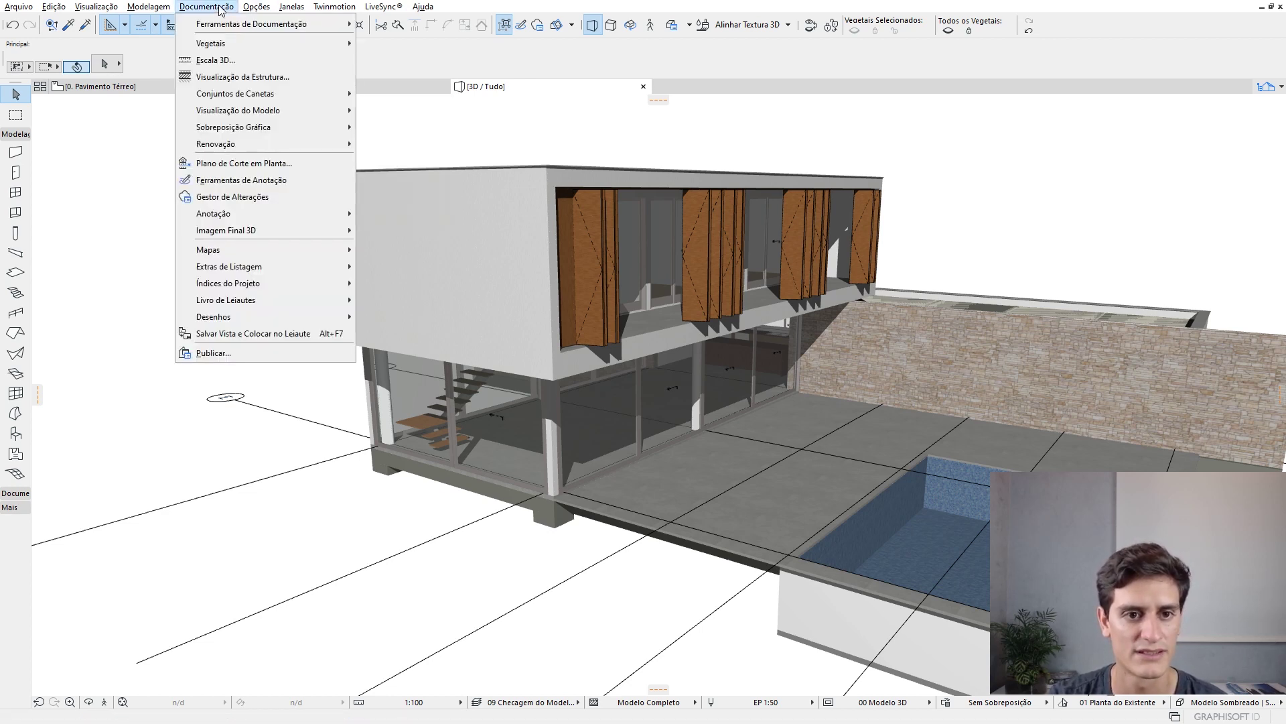
pyautogui.click(236, 182)
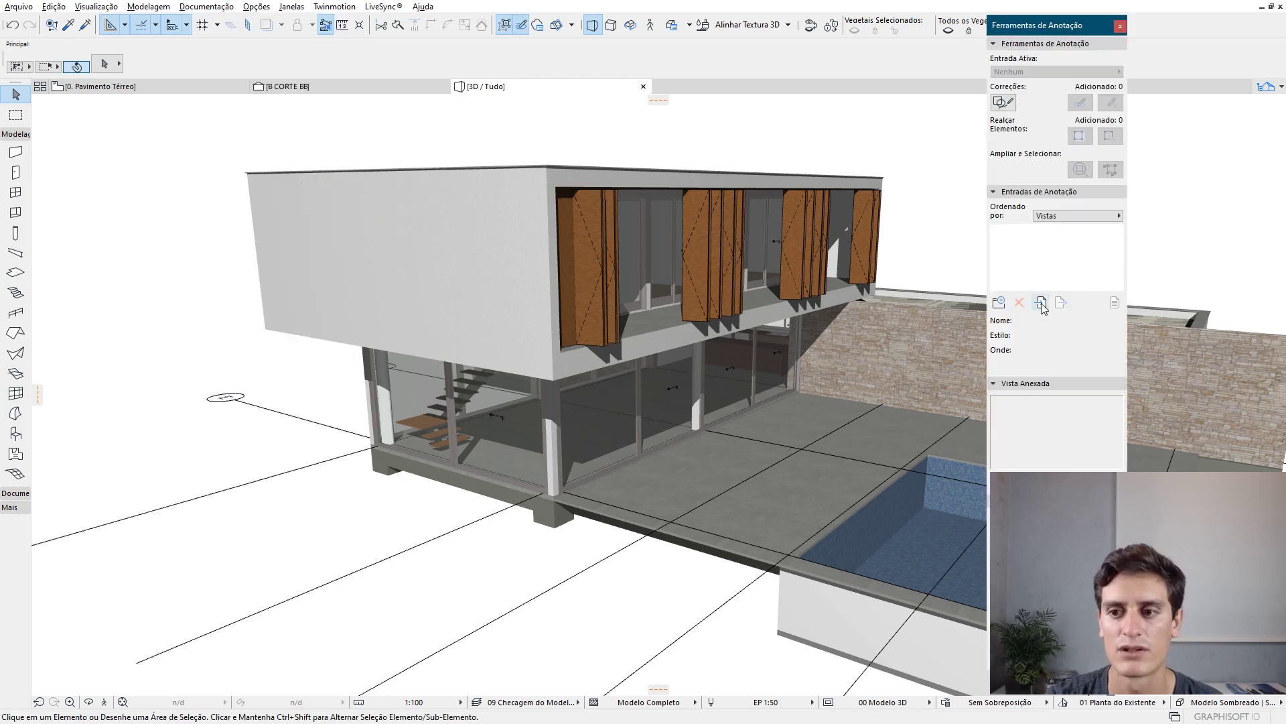
pyautogui.click(1041, 303)
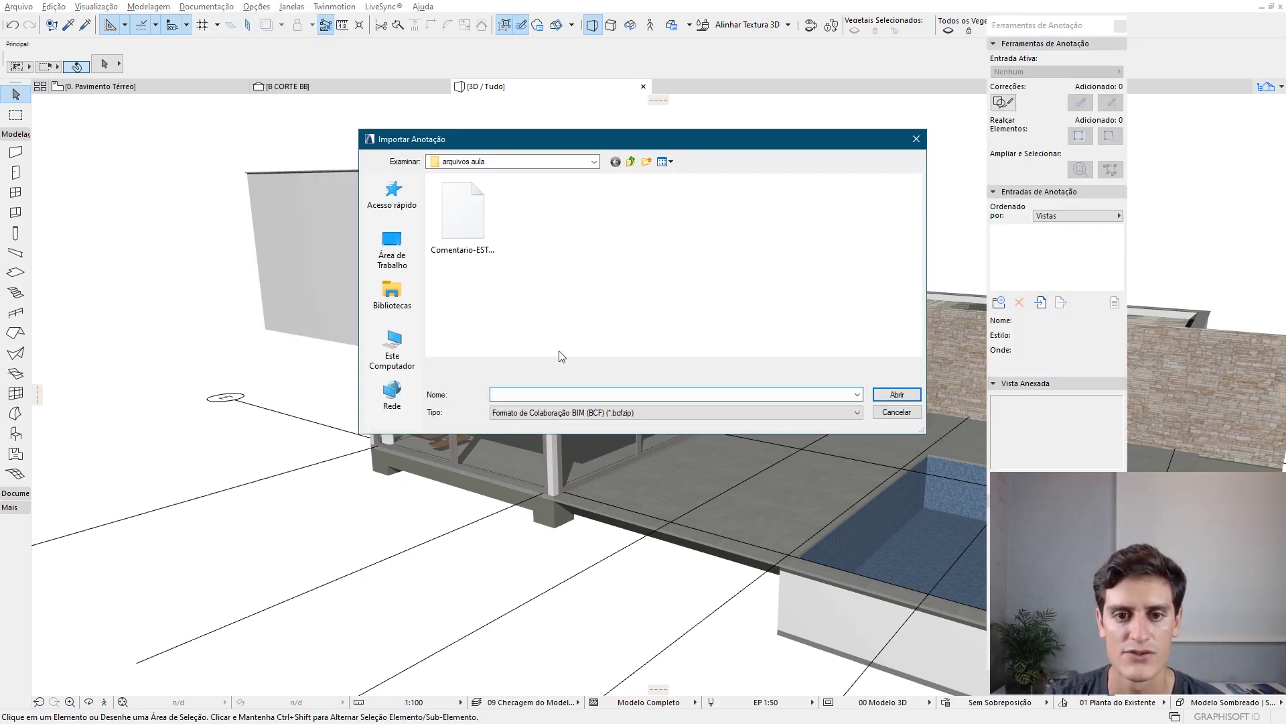
pyautogui.click(461, 212)
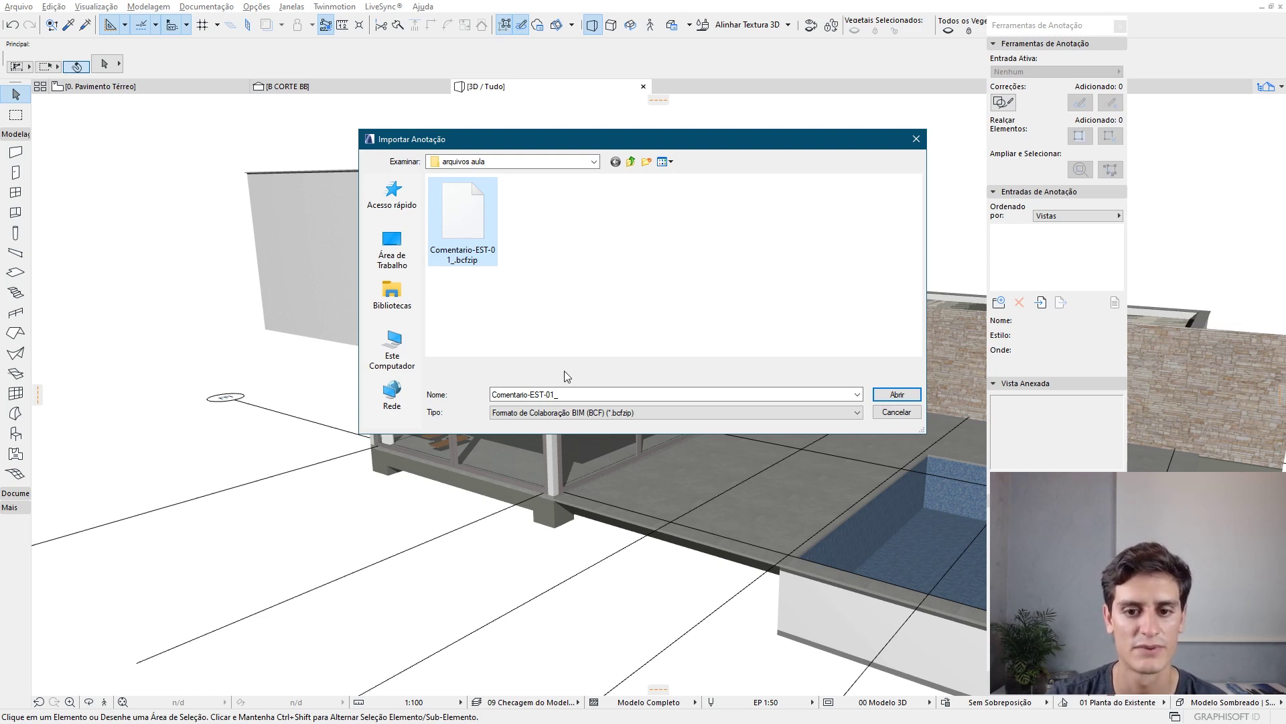
pyautogui.click(897, 395)
pyautogui.click(767, 400)
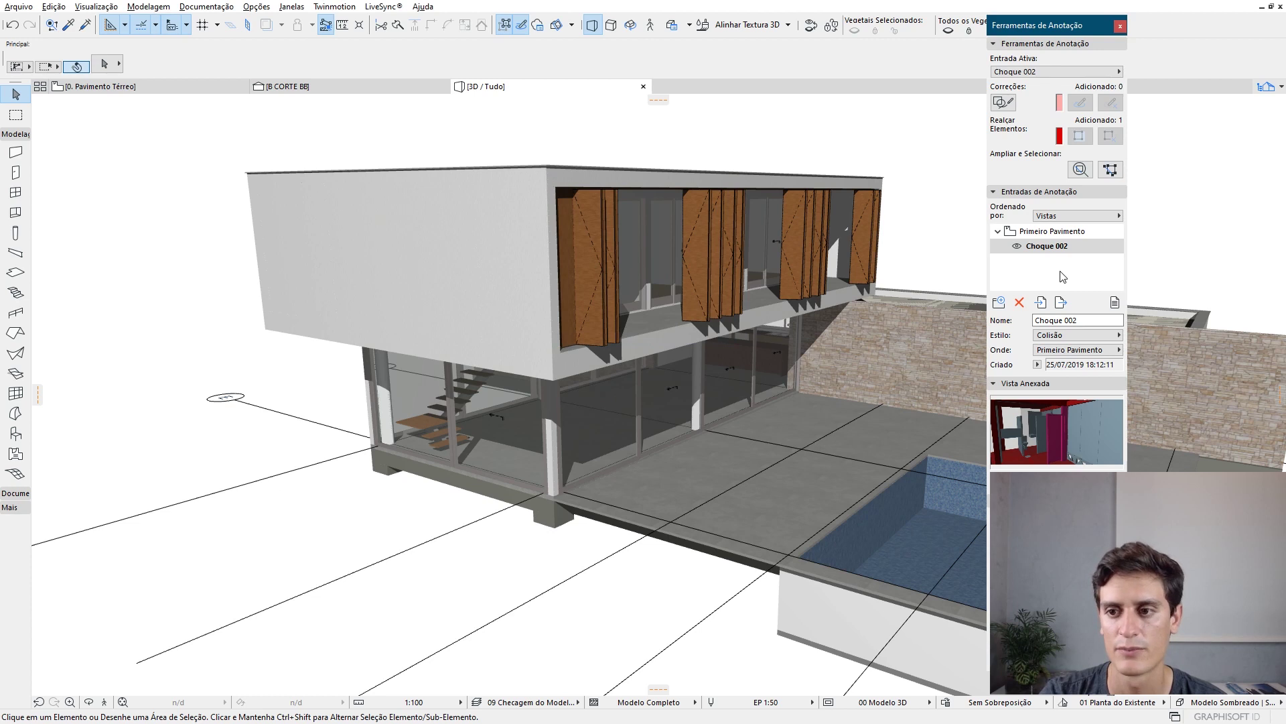
# - Read the comment on the Choque 002 annotation entry and look at its attached view
pyautogui.click(1115, 302)
pyautogui.write('Mover Porta para evitar colisao com pilar')
pyautogui.moveTo(564, 210); pyautogui.dragTo(707, 205)
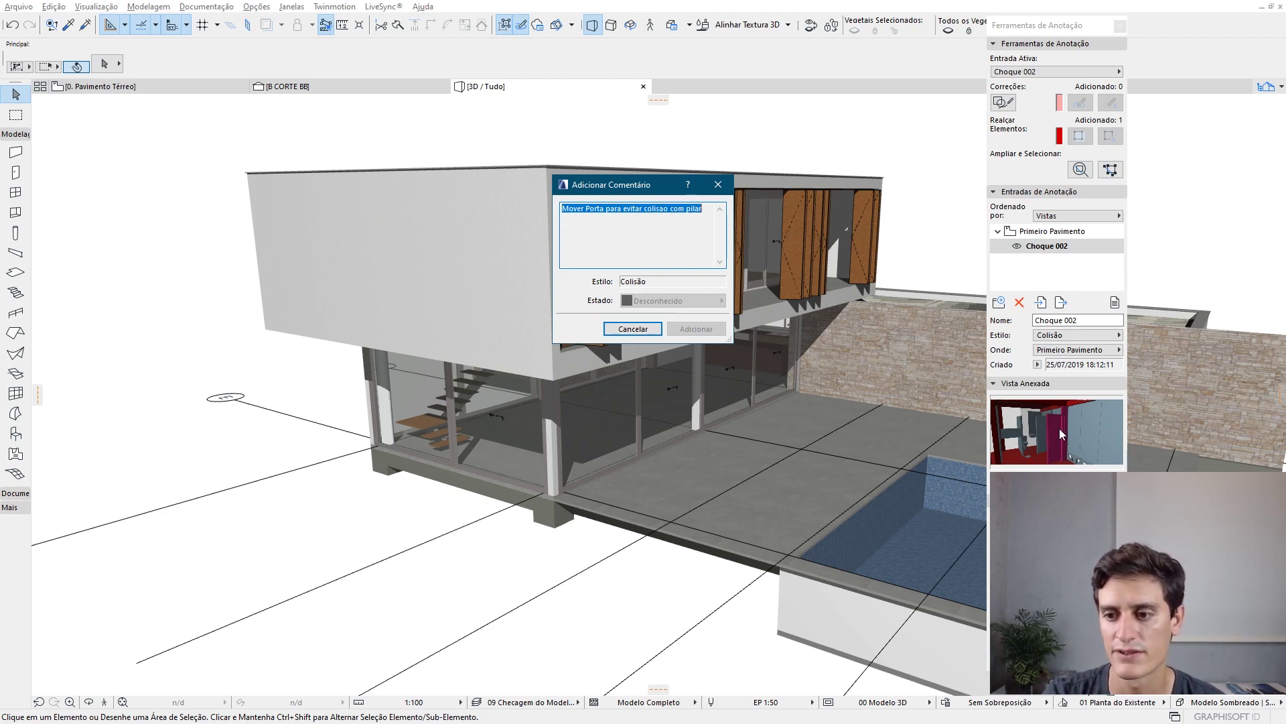
pyautogui.click(720, 187)
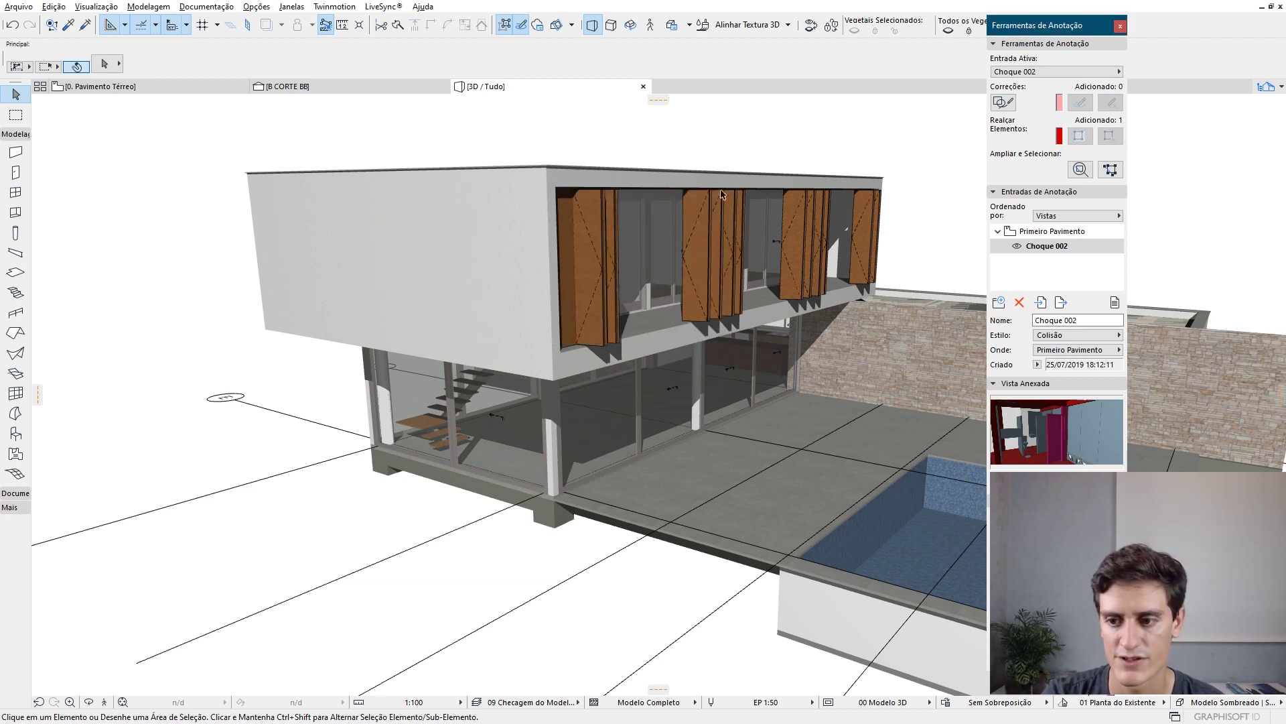
pyautogui.click(1058, 420)
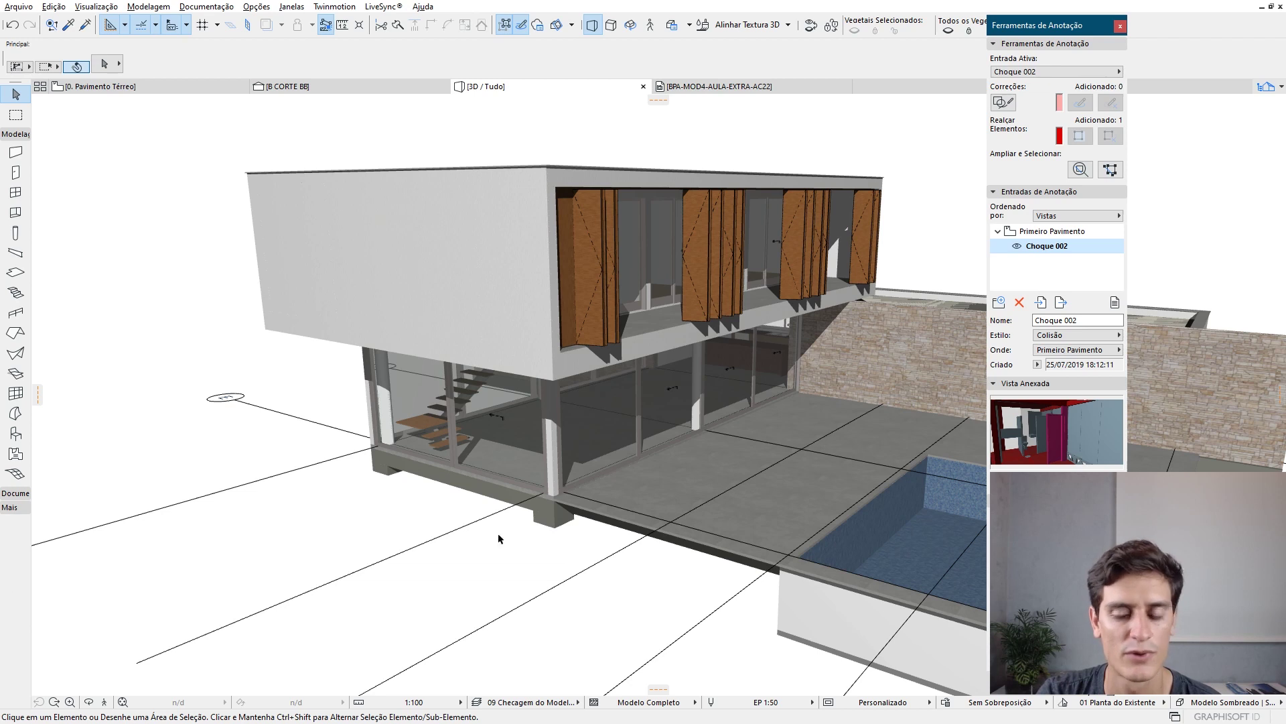
# - Select and zoom to the Choque 002 element, then cut the 3D view open to examine the door's clash with the column
pyautogui.click(1111, 170)
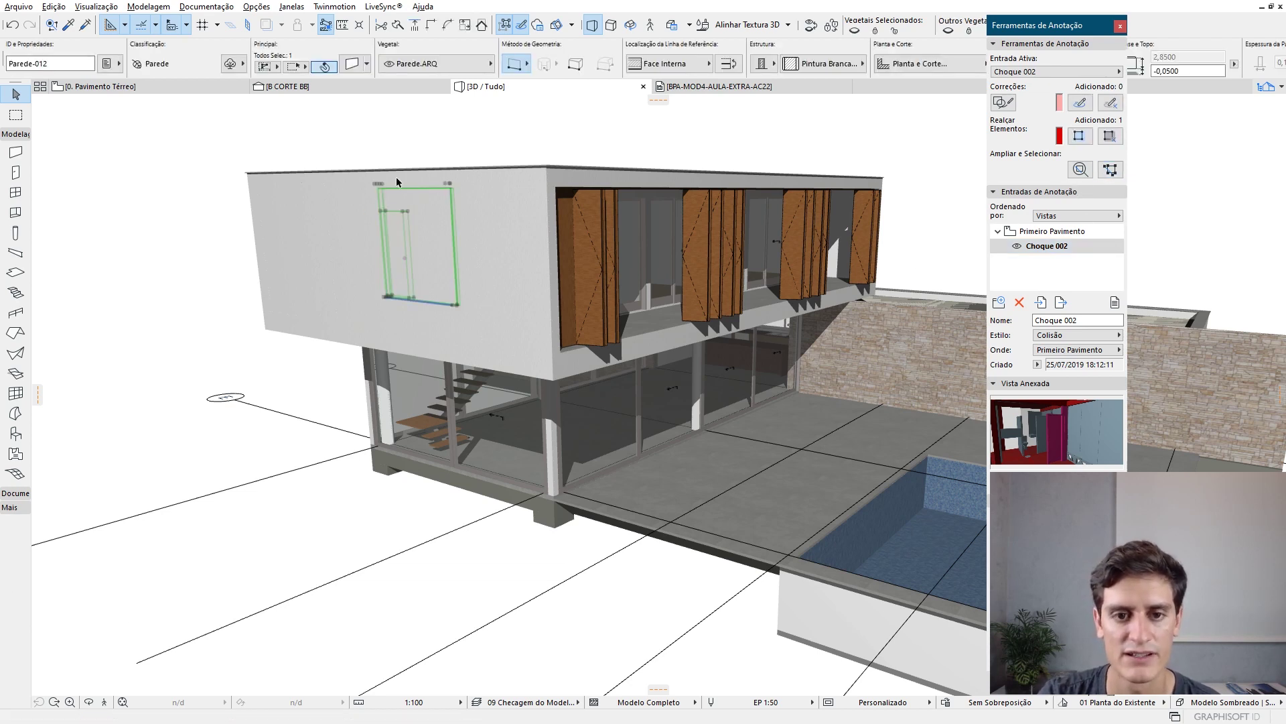
pyautogui.click(1080, 169)
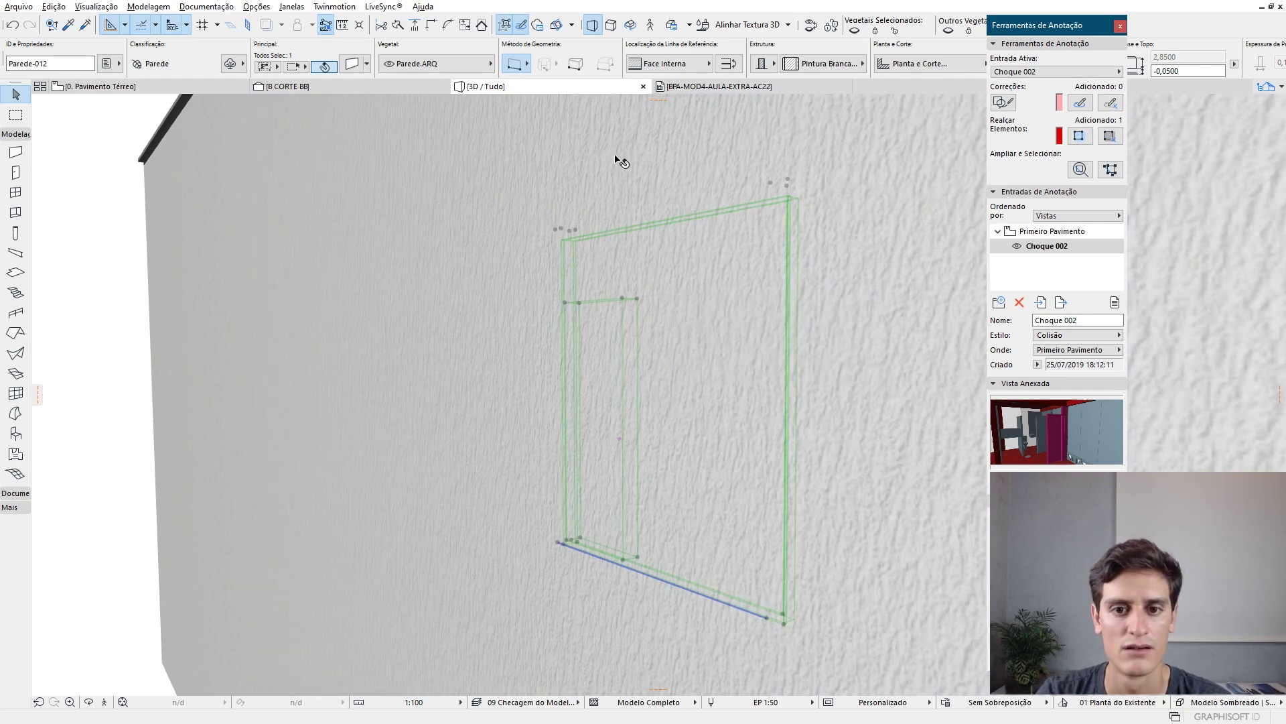
pyautogui.keyDown('shift'); pyautogui.moveTo(615, 161); pyautogui.dragTo(517, 260, button='middle'); pyautogui.keyUp('shift')
pyautogui.scroll(-5, 509, 315)
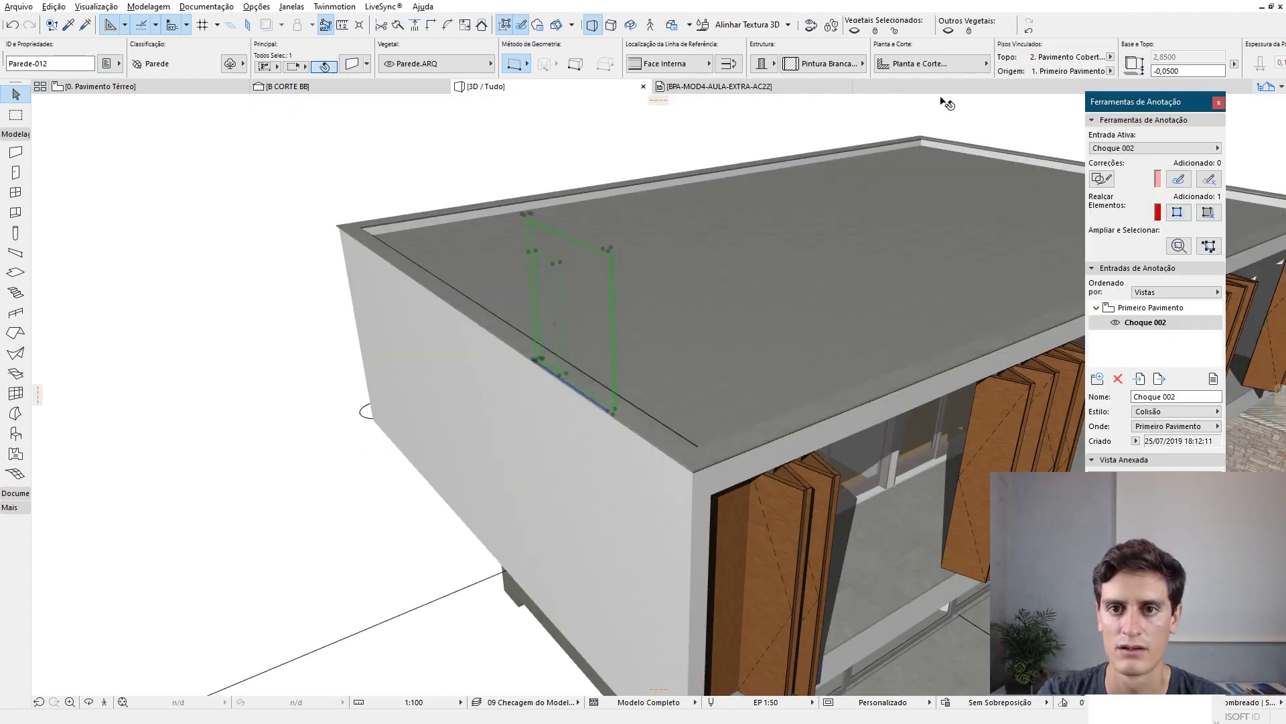
pyautogui.click(555, 25)
pyautogui.keyDown('shift'); pyautogui.moveTo(674, 103); pyautogui.dragTo(6, 335, button='middle'); pyautogui.keyUp('shift')
pyautogui.scroll(6, 662, 277)
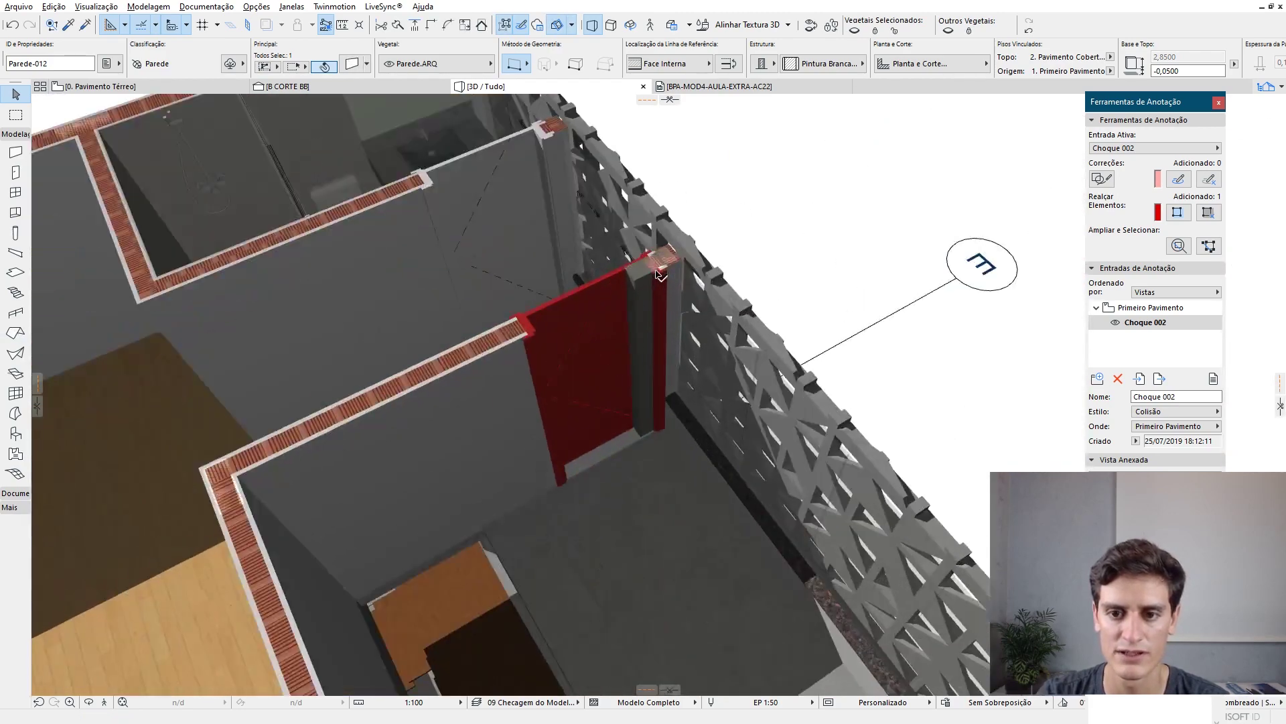
pyautogui.keyDown('shift'); pyautogui.moveTo(699, 395); pyautogui.dragTo(654, 359, button='middle'); pyautogui.keyUp('shift')
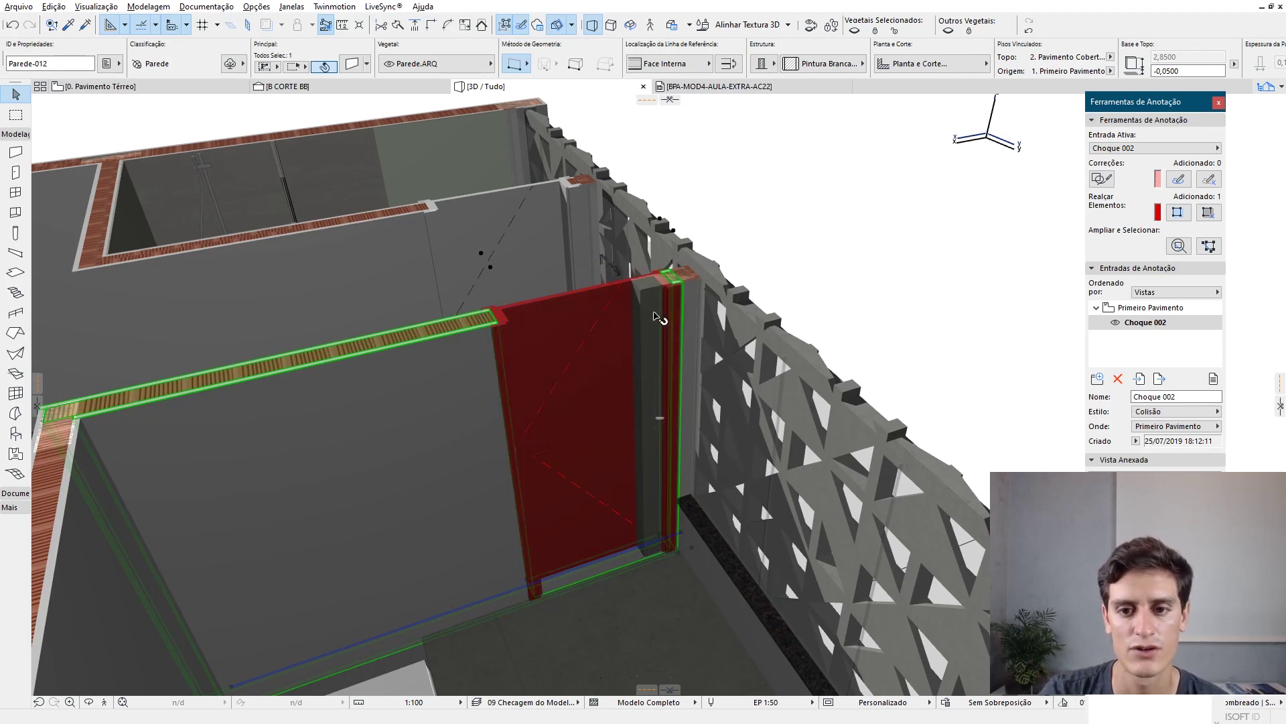
pyautogui.click(660, 328)
pyautogui.click(862, 306)
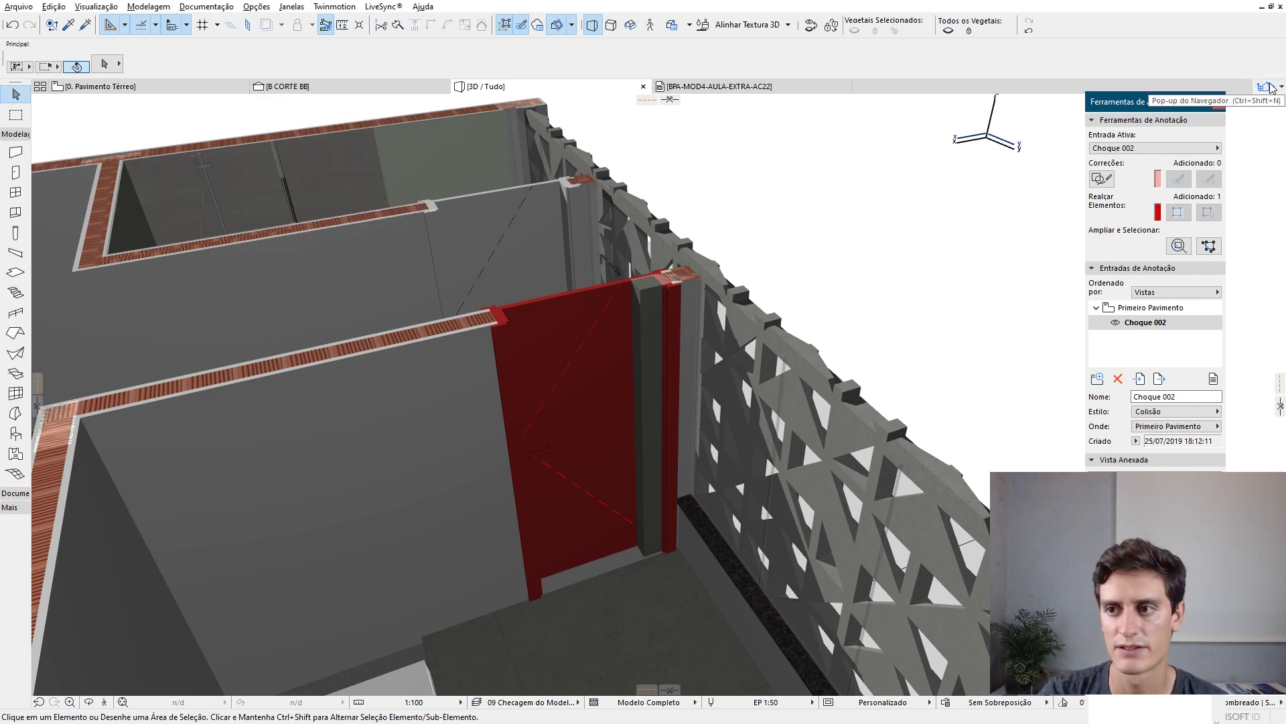
# - On the 1. Primeiro Pavimento plan, move the colliding door 0,25 m along its wall, away from the column
pyautogui.click(1181, 180)
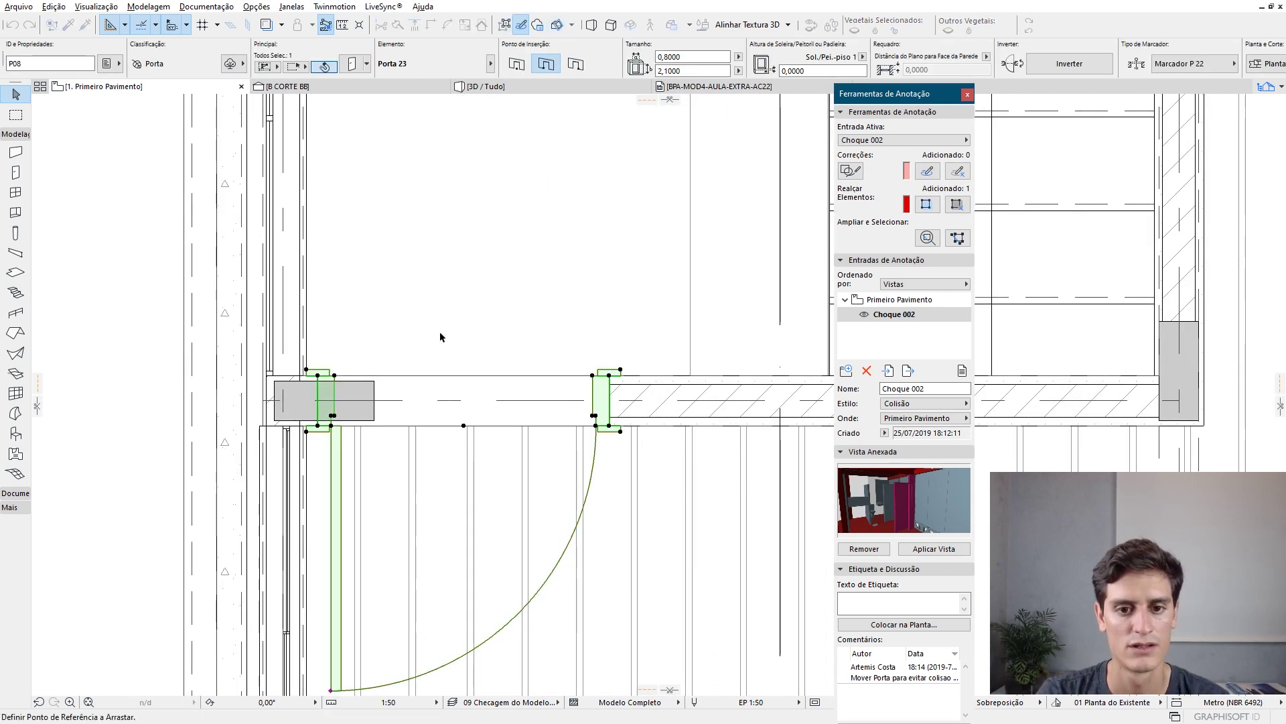
pyautogui.click(417, 314)
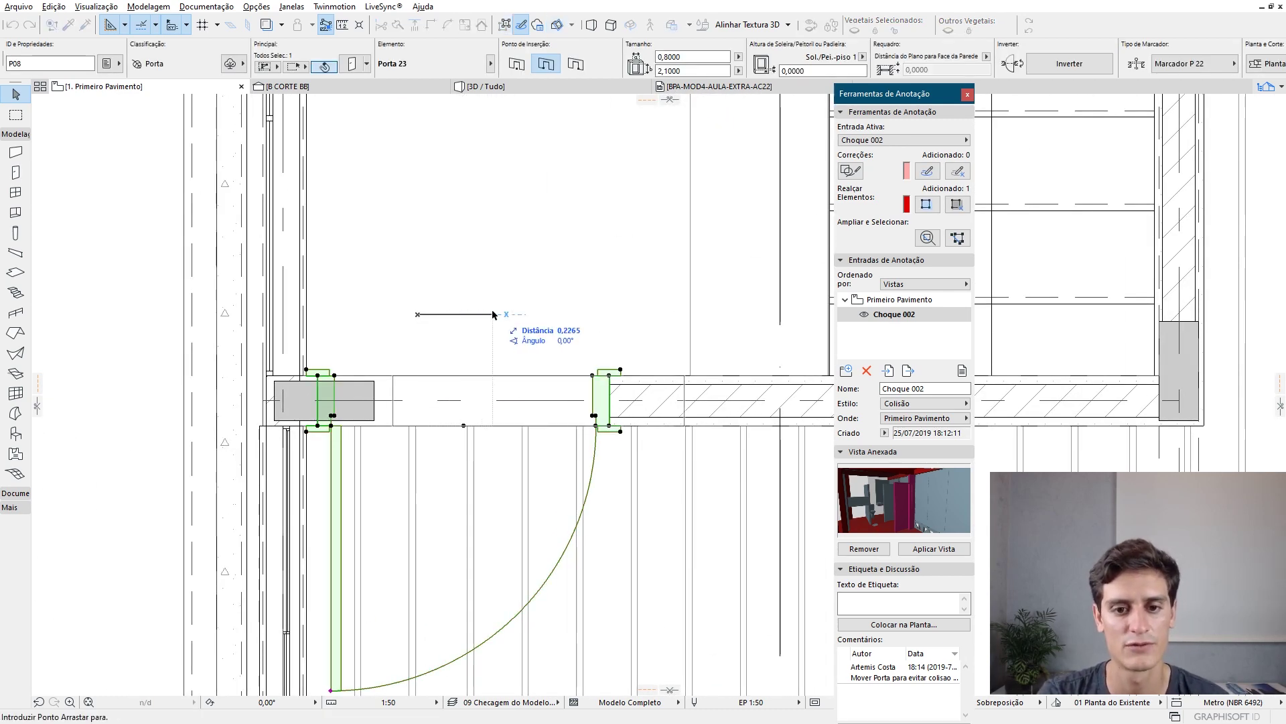
pyautogui.write(',25')
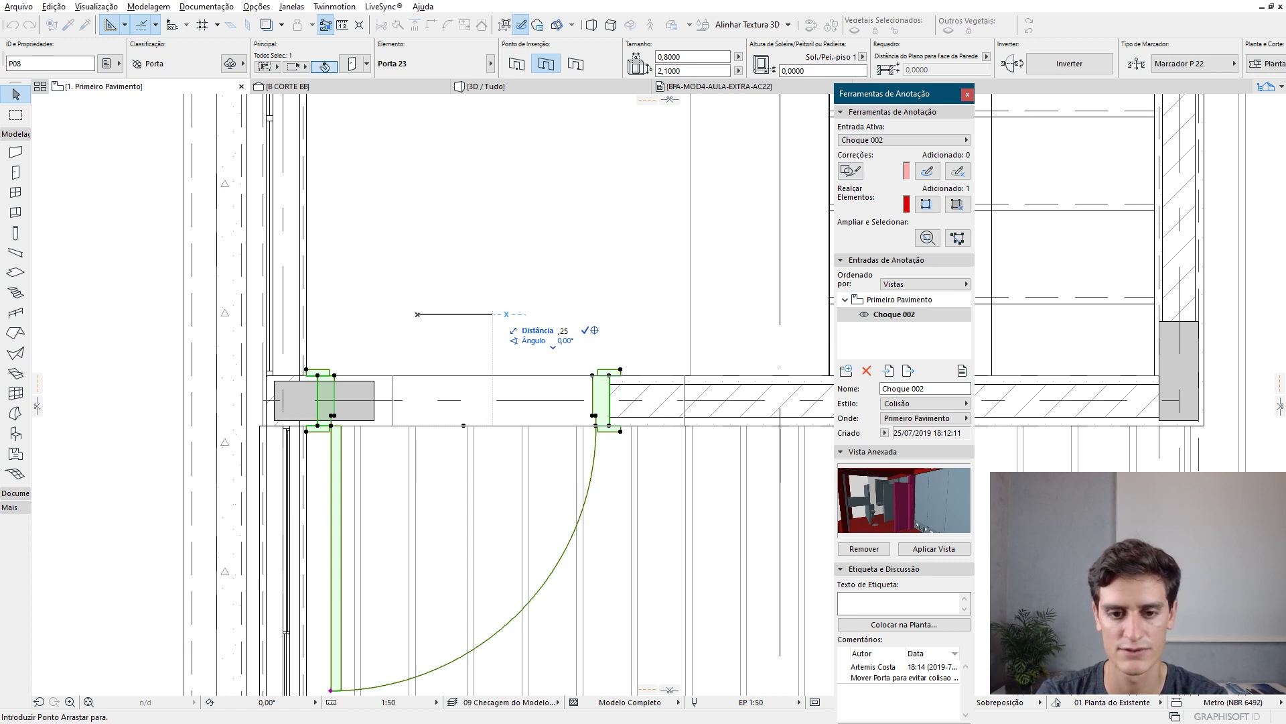
pyautogui.press('Return')
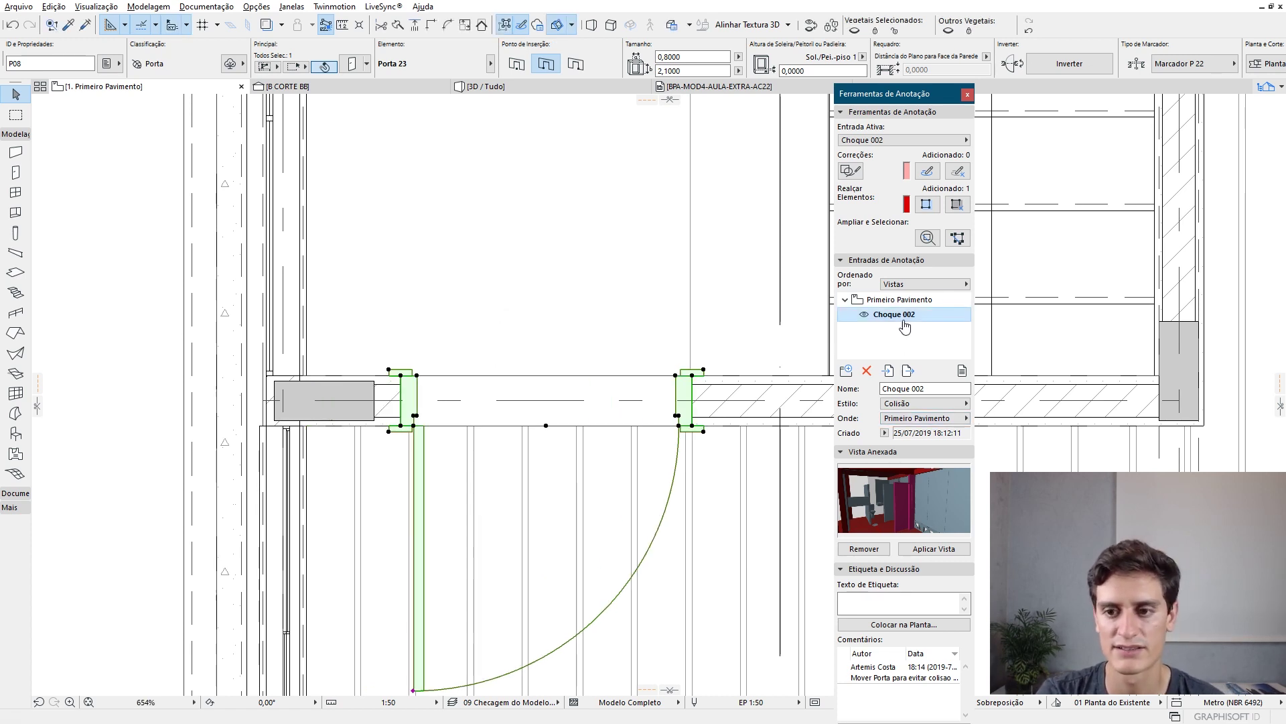
# - Set the Choque 002 entry's style to Finalizado and add the comment "Ajuste da Porta Feito"
pyautogui.click(925, 403)
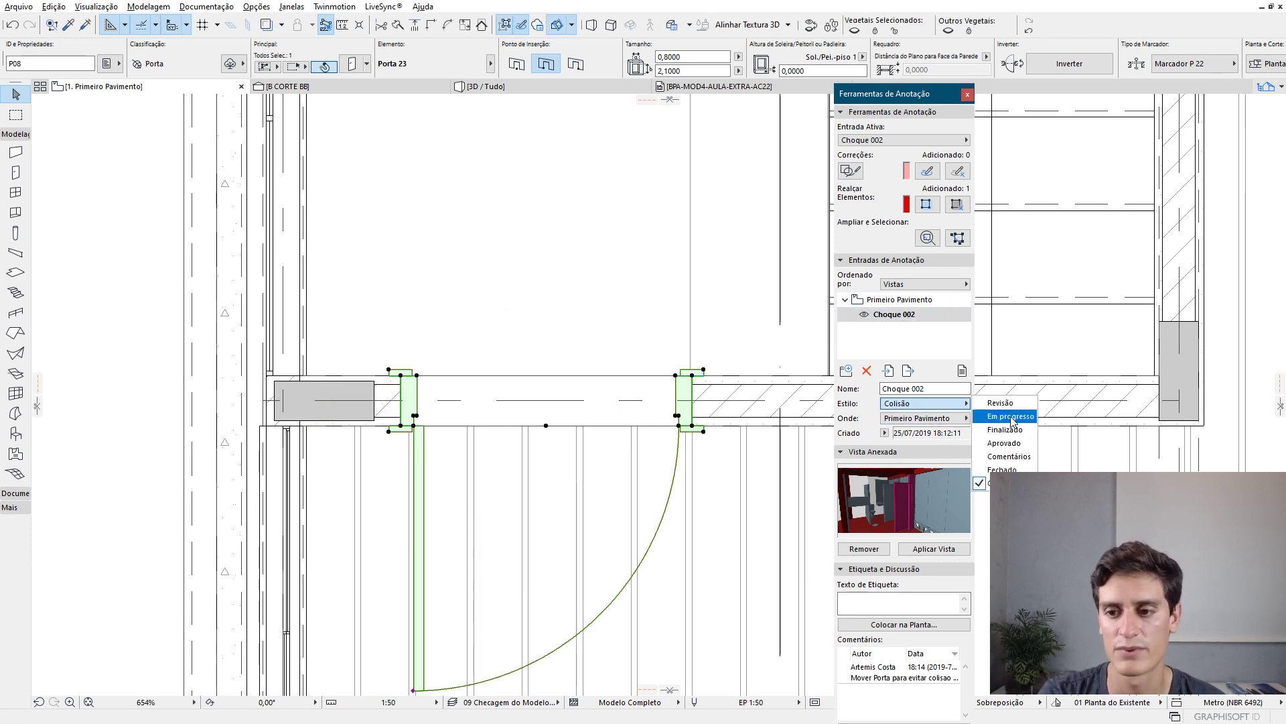
pyautogui.click(1013, 430)
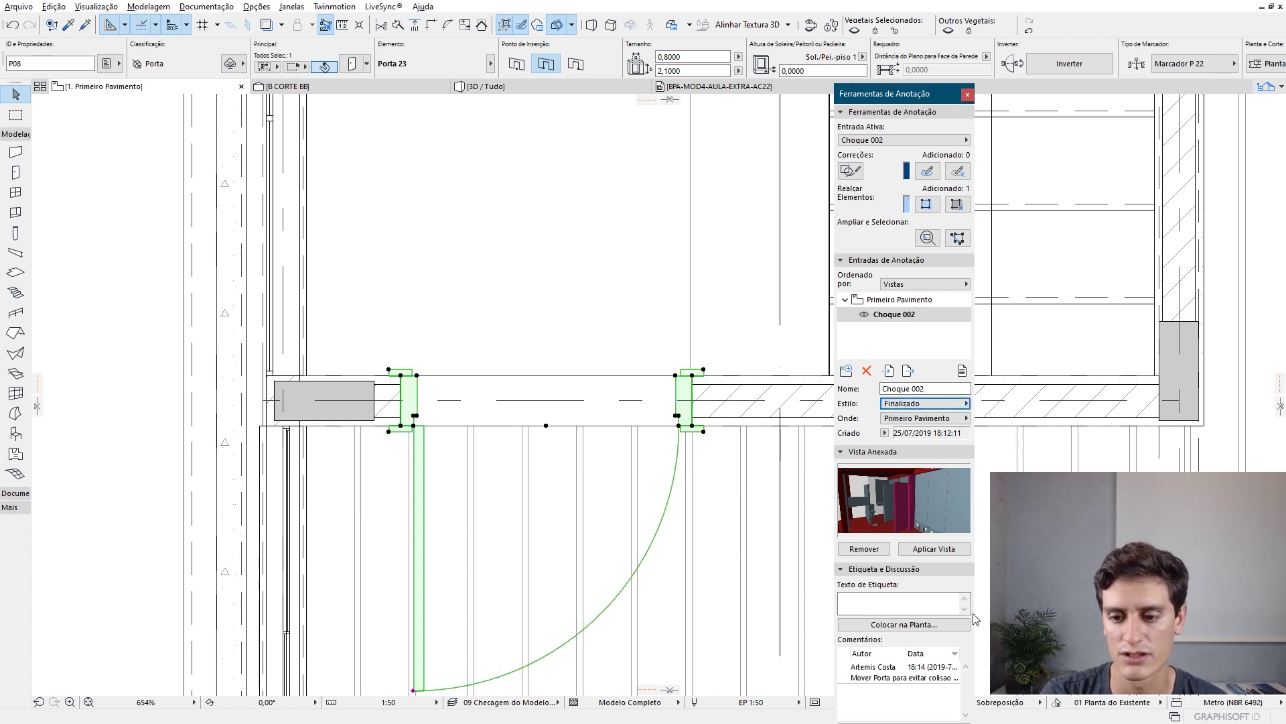
pyautogui.click(898, 675)
pyautogui.click(951, 670)
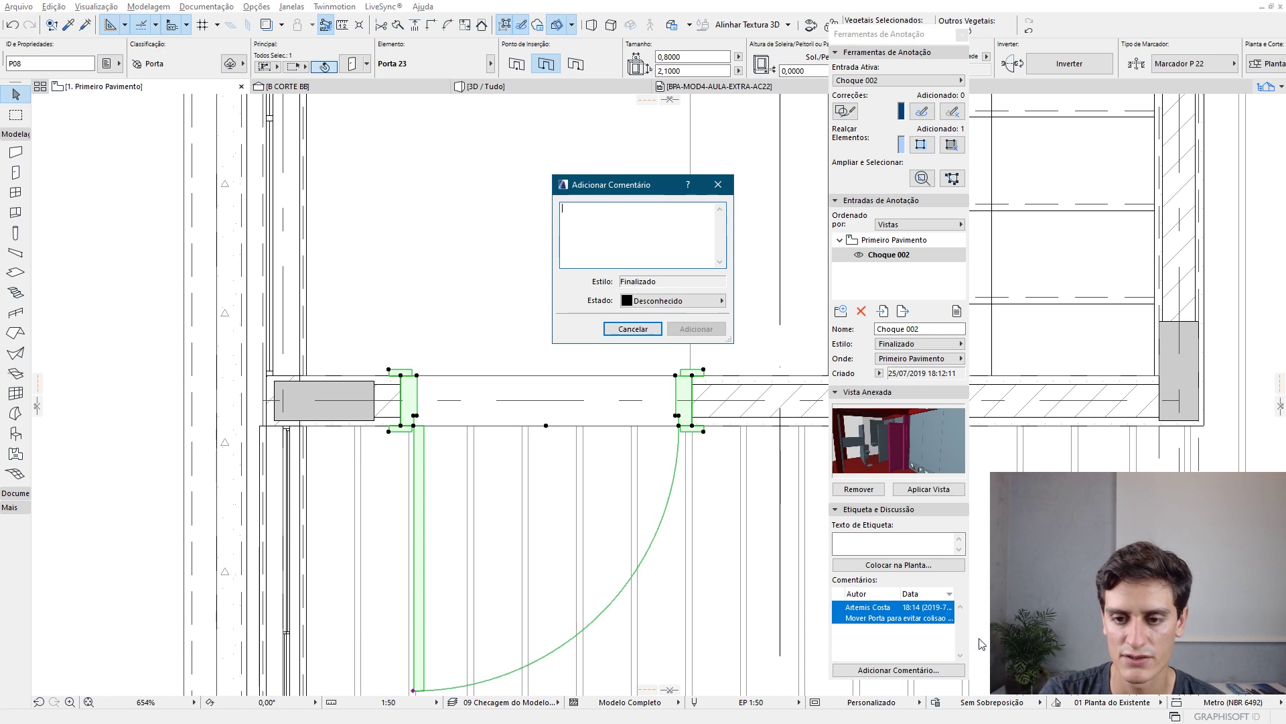
pyautogui.write('Ajuste da Porta Feito')
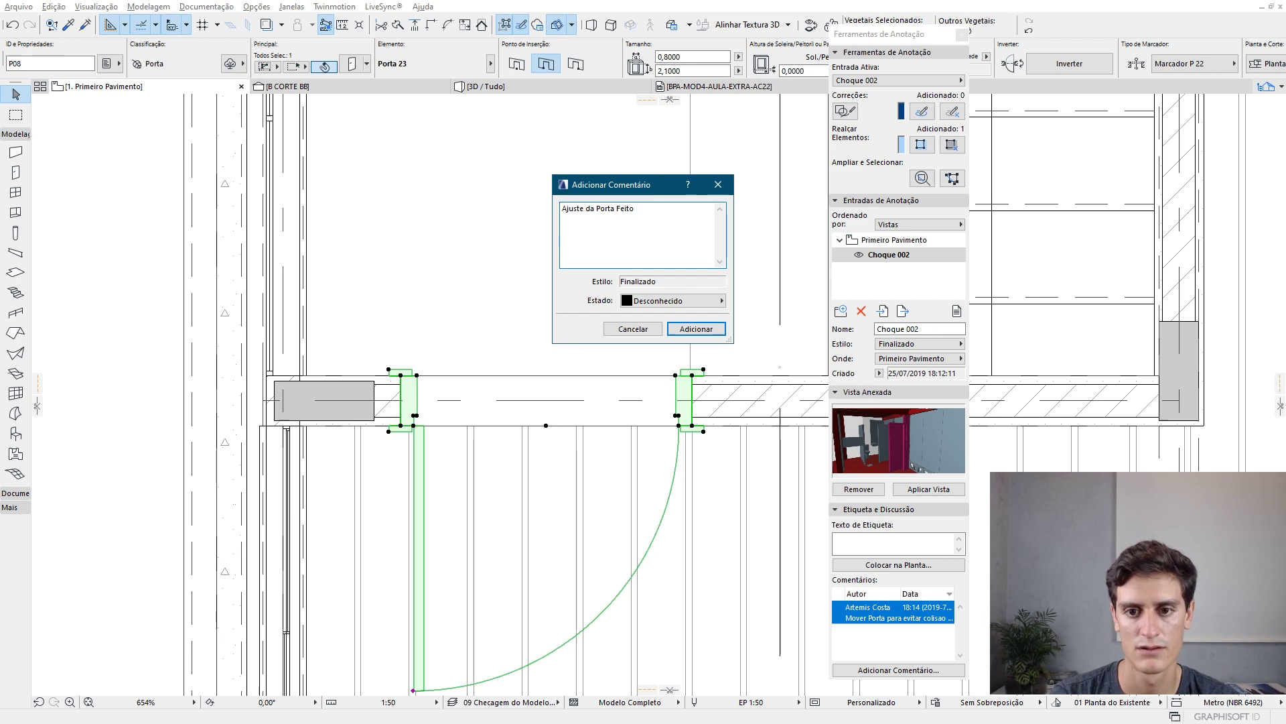
pyautogui.click(649, 301)
pyautogui.click(589, 313)
pyautogui.click(697, 329)
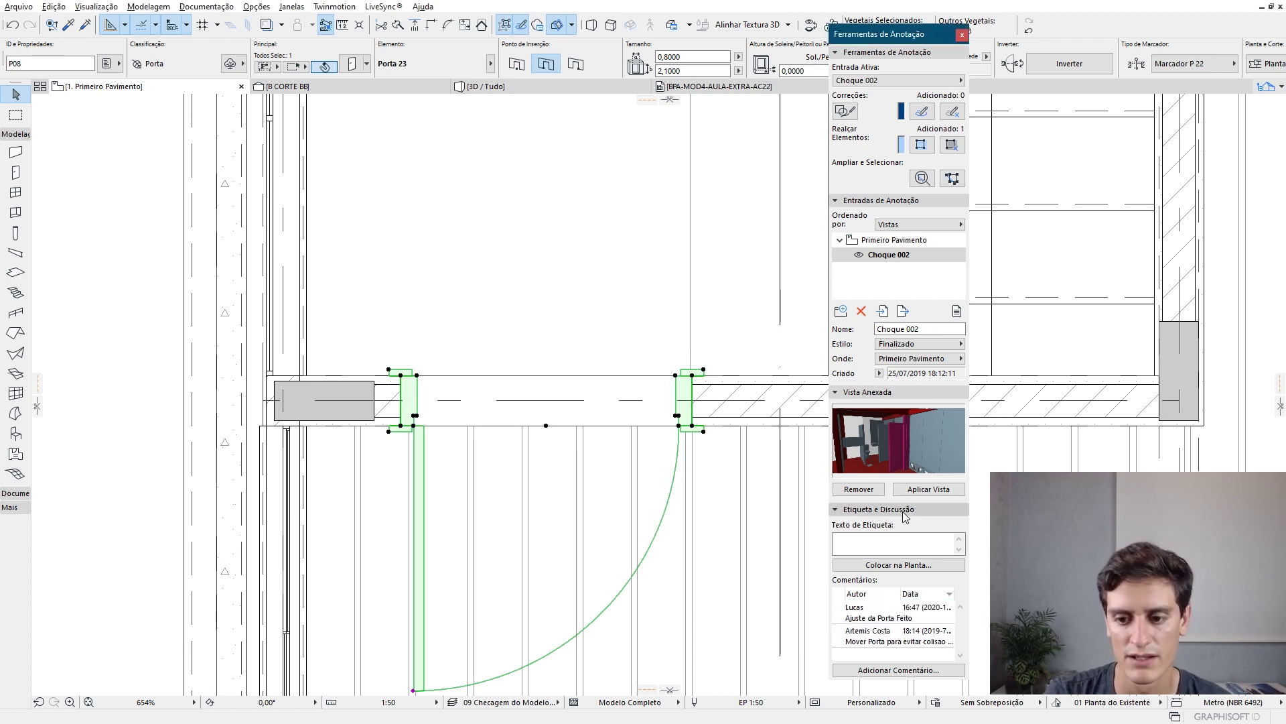
pyautogui.click(902, 618)
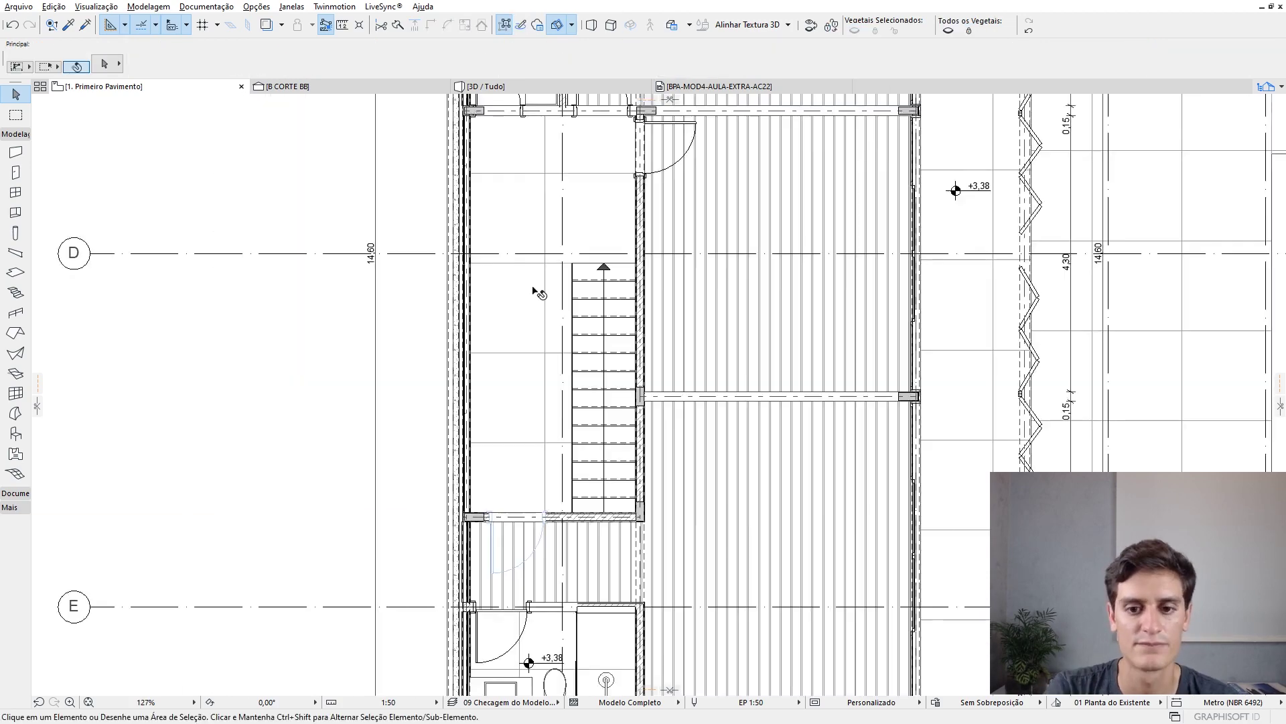
pyautogui.scroll(-1, 523, 449)
pyautogui.moveTo(525, 219); pyautogui.dragTo(517, 294, button='middle')
pyautogui.scroll(-5, 516, 295)
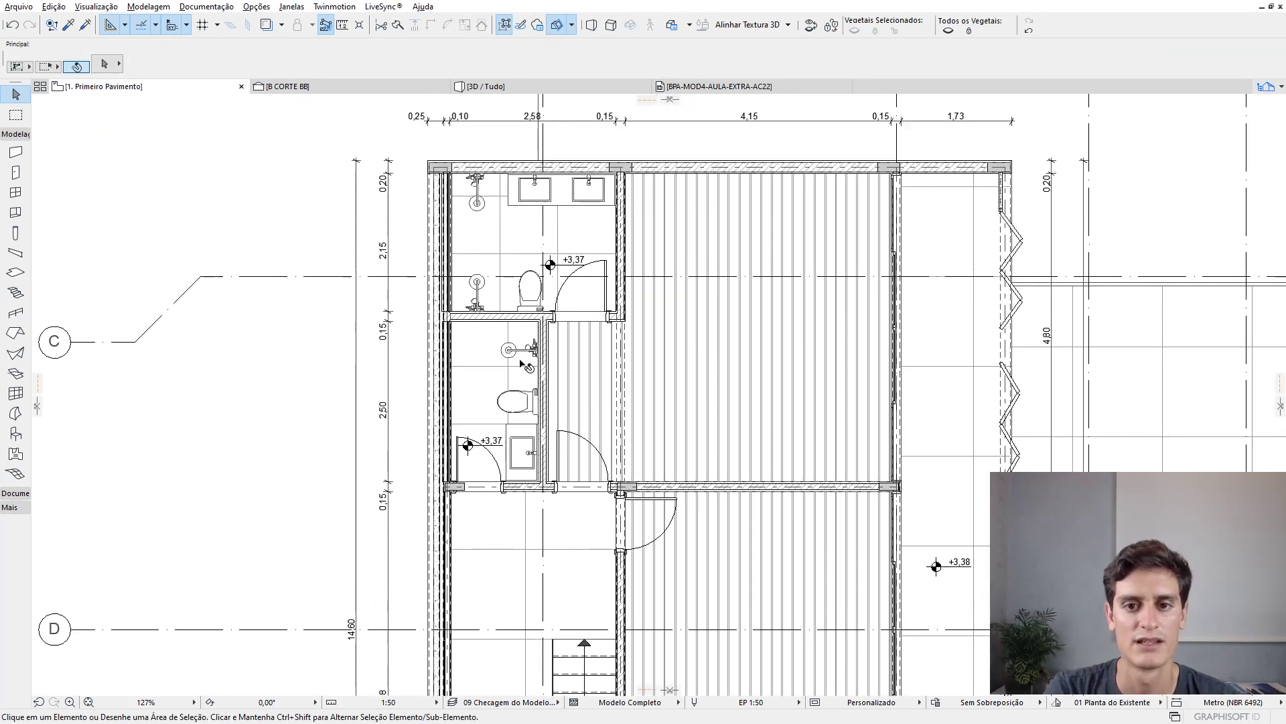
pyautogui.scroll(4, 556, 421)
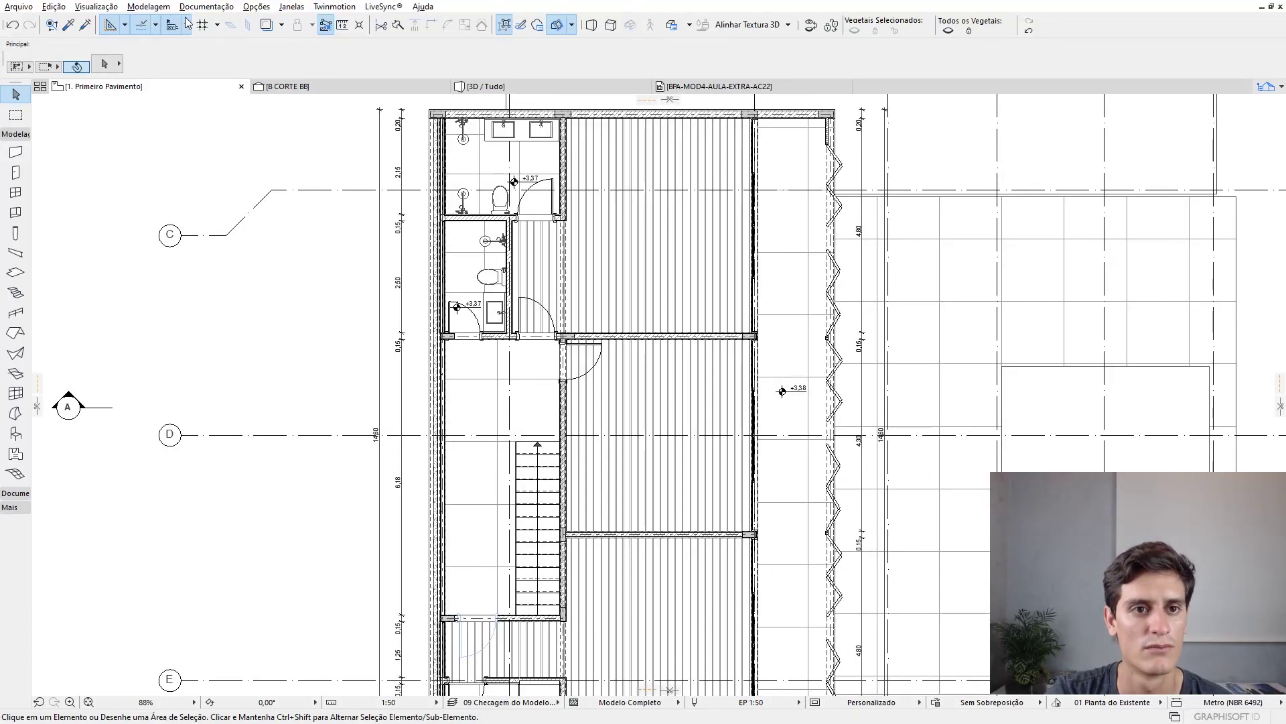
# - Start a collision detection with the Grupo 1 element types set to Porta or Janela
pyautogui.click(157, 6)
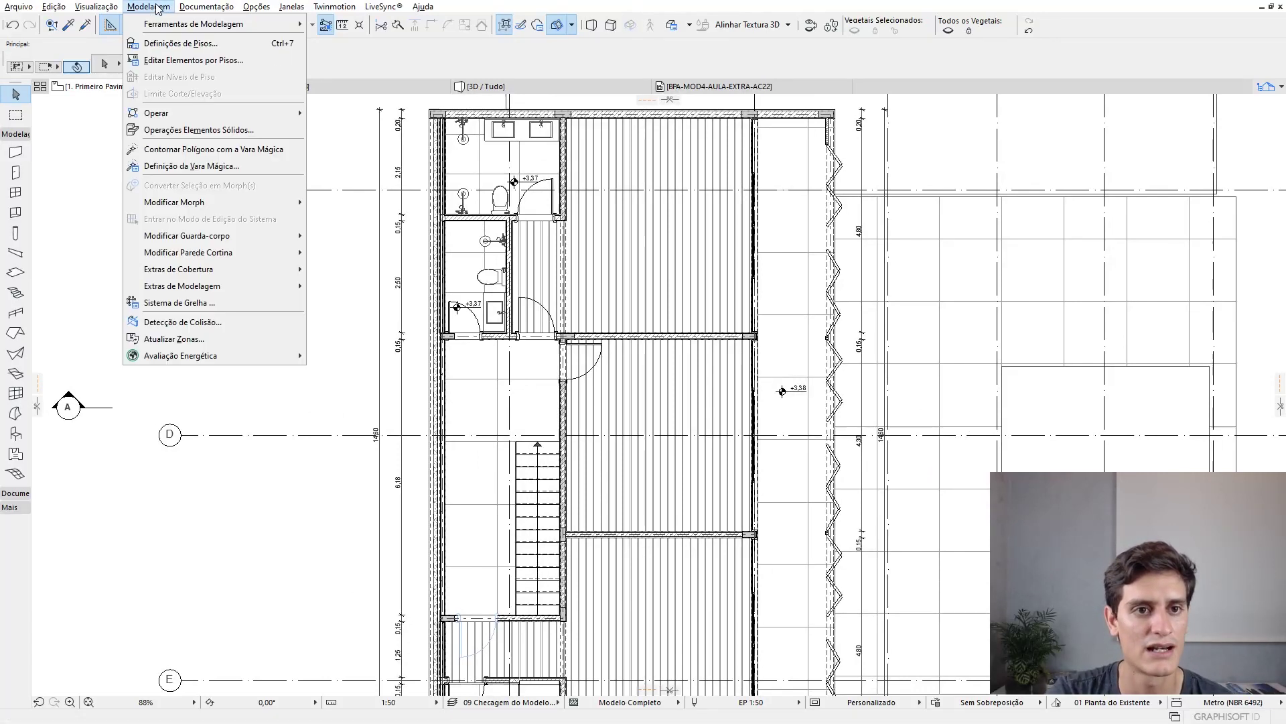
pyautogui.click(218, 322)
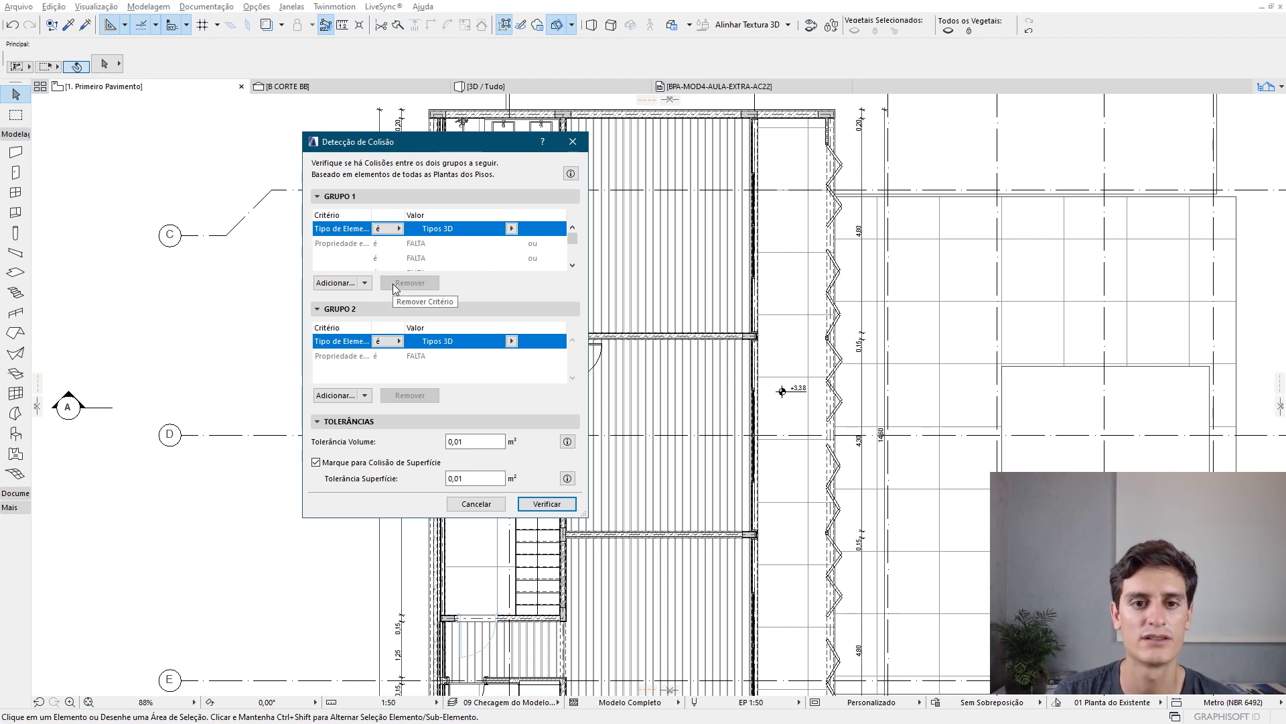
pyautogui.click(512, 228)
pyautogui.click(546, 406)
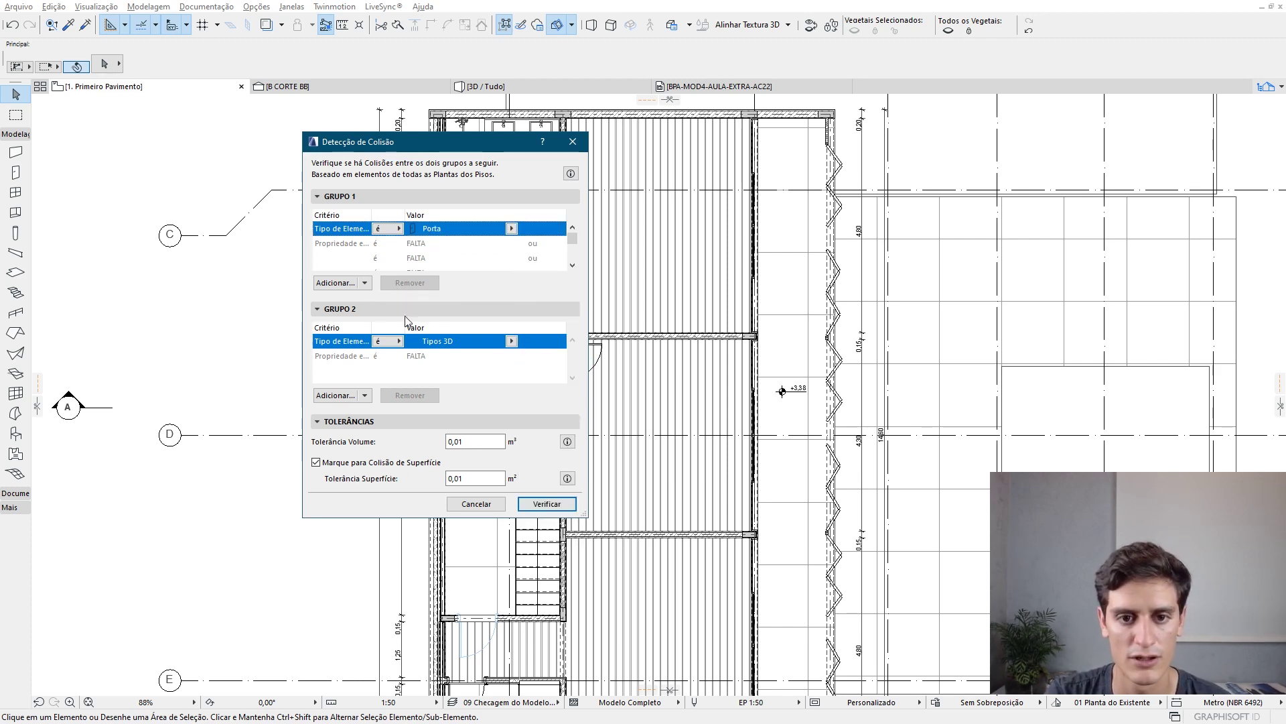
pyautogui.click(338, 282)
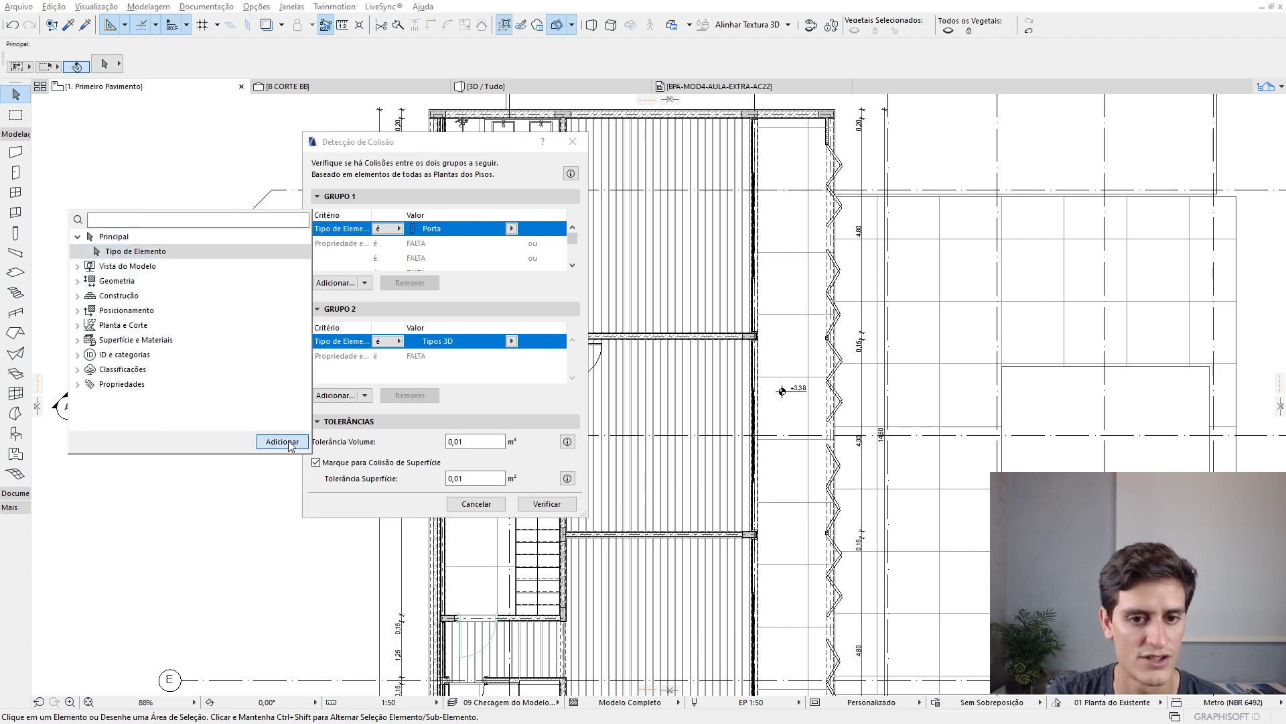
pyautogui.click(282, 441)
pyautogui.click(511, 243)
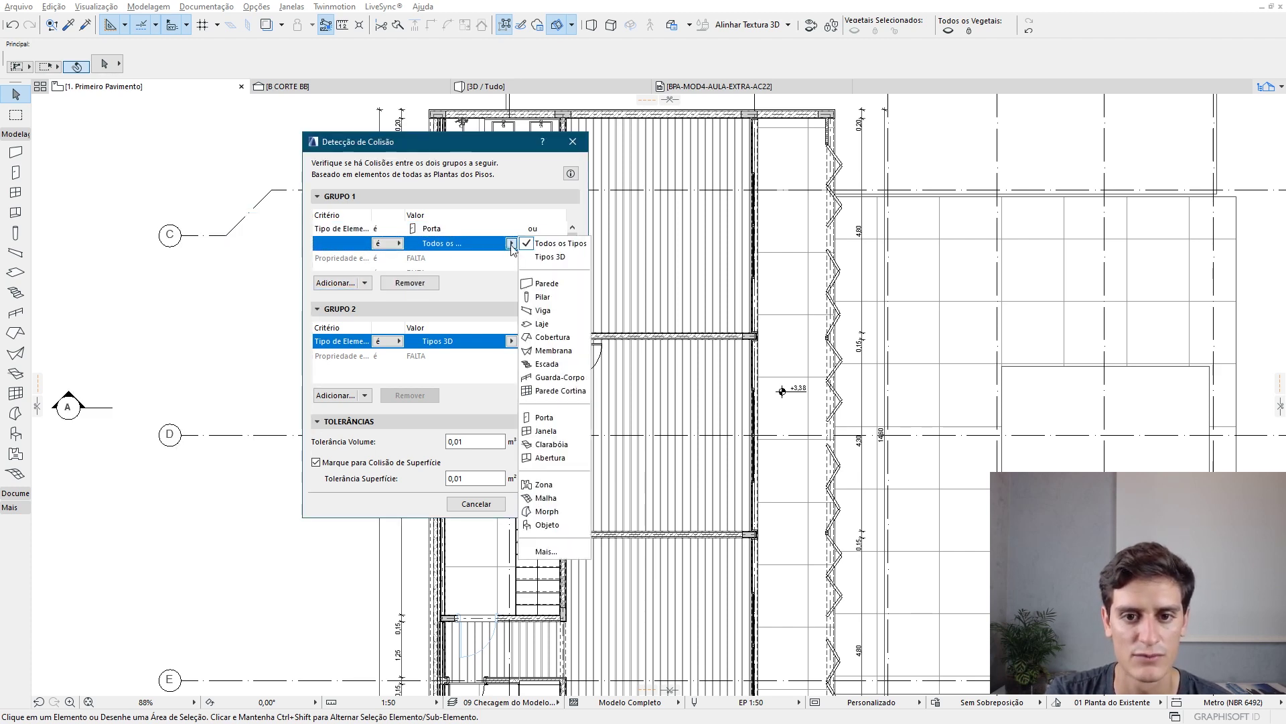
pyautogui.click(553, 433)
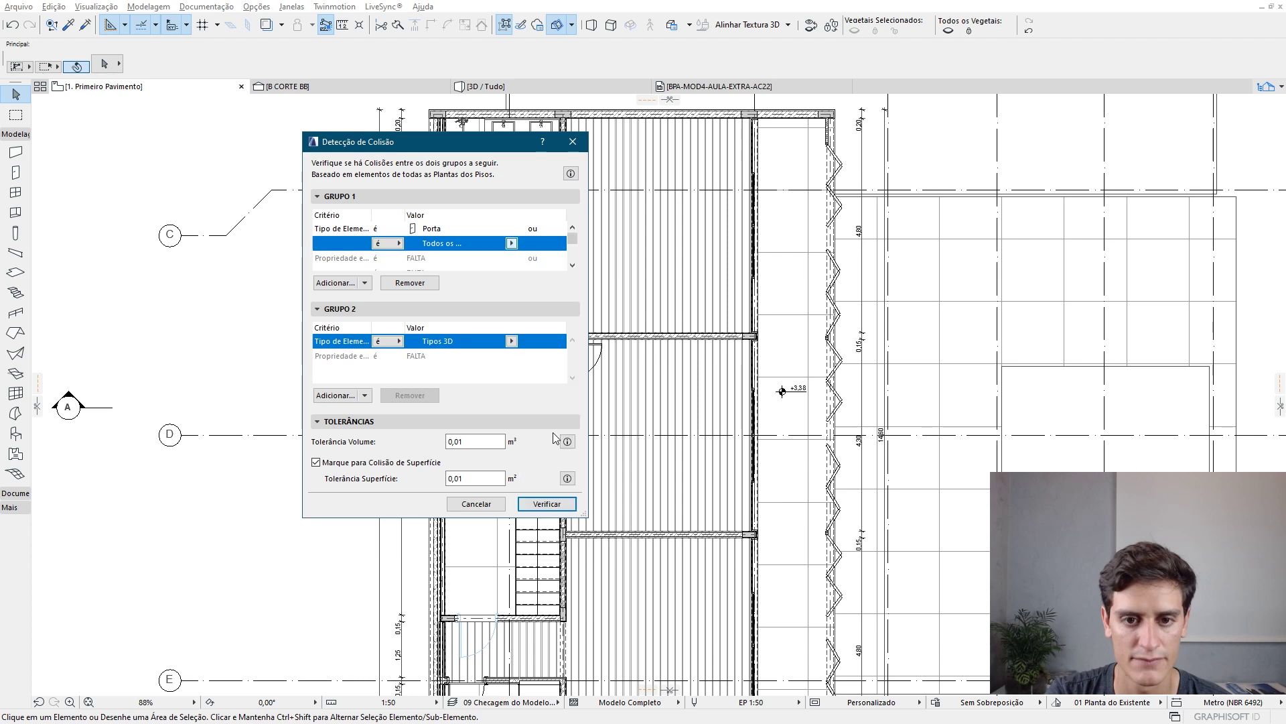
# - Set the Grupo 2 element type to Pilar, run the collision check, and create annotation entries from its report
pyautogui.click(511, 341)
pyautogui.click(554, 398)
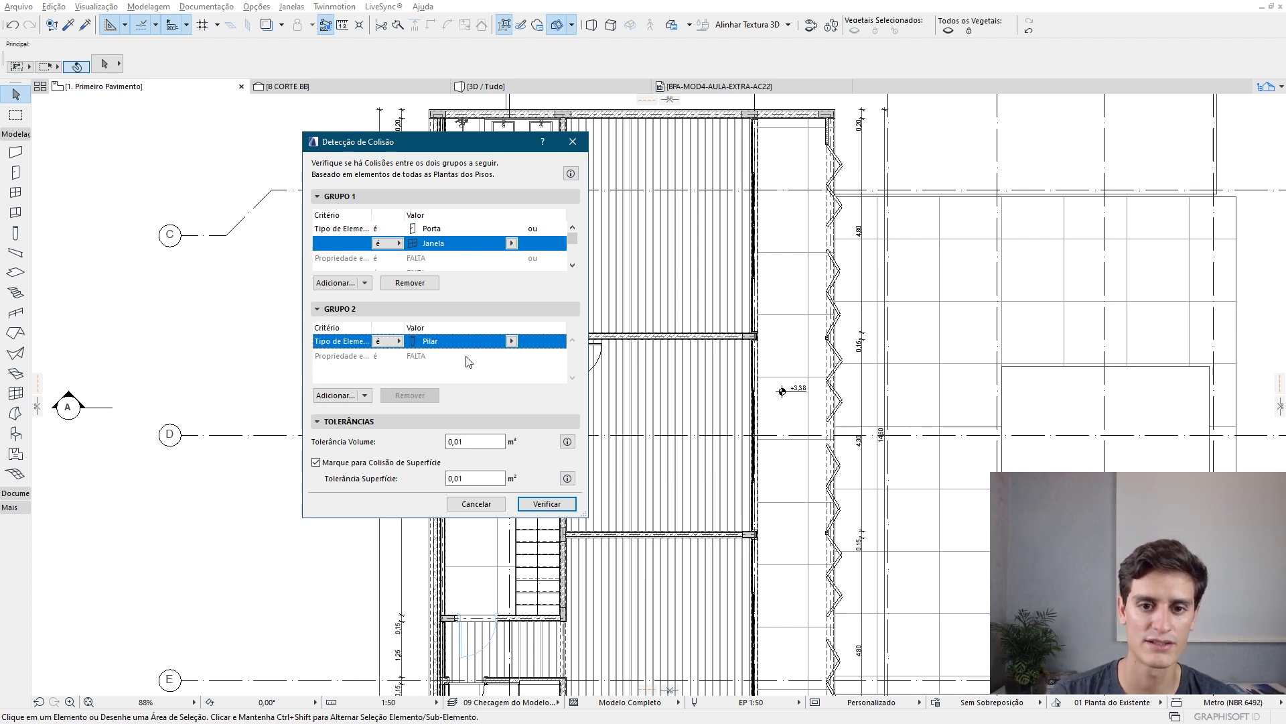
pyautogui.click(547, 504)
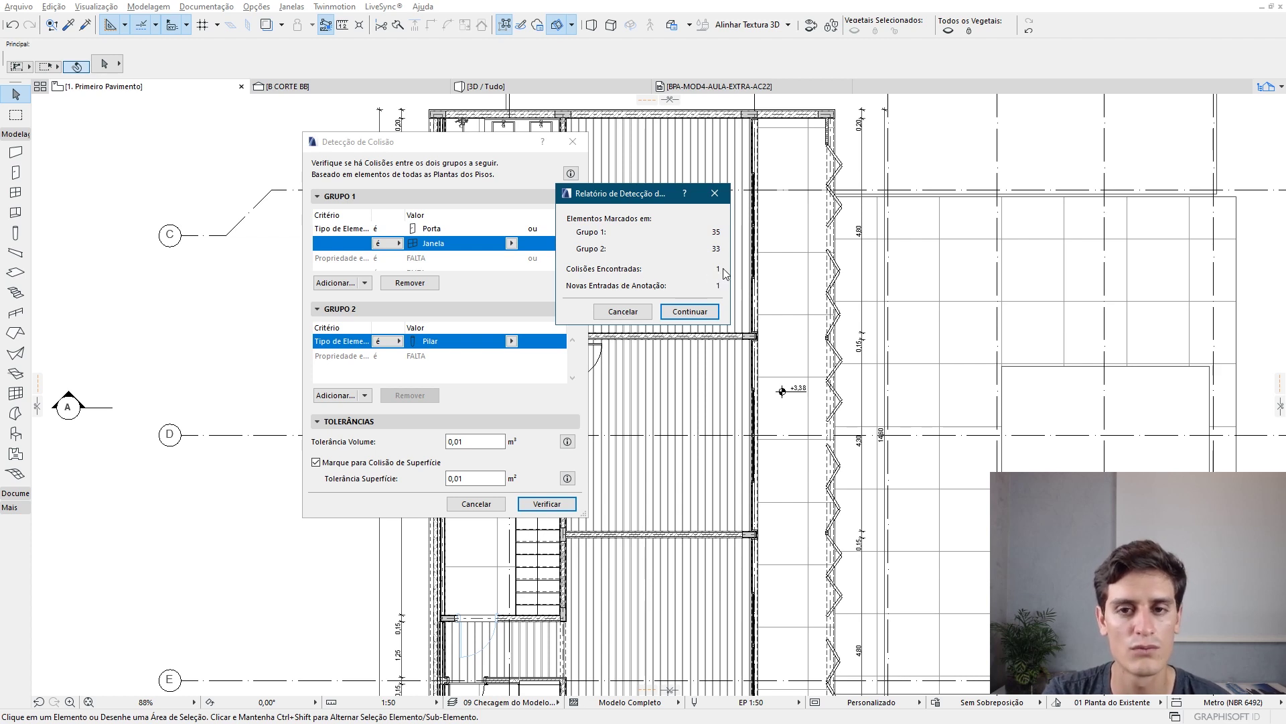
pyautogui.click(690, 312)
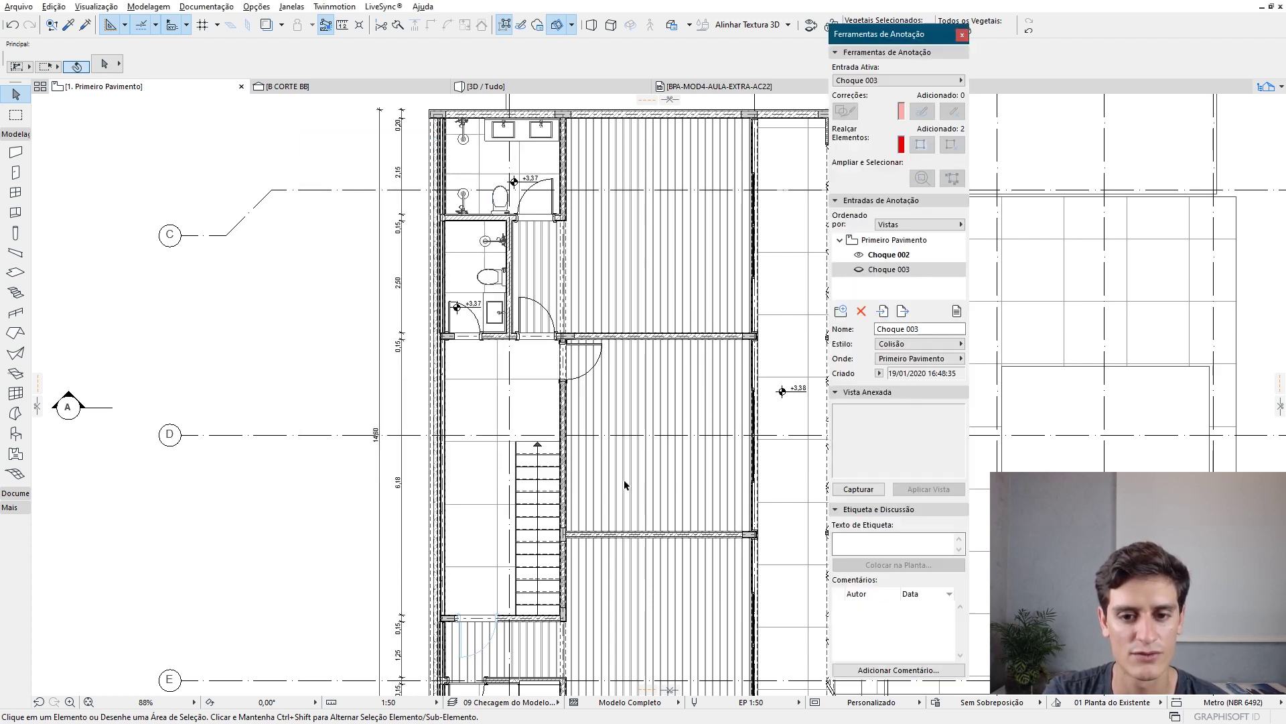
# - Show the Choque 003 entry on the plan, select its colliding bathroom door, and capture the close-up as the entry's attached view
pyautogui.click(860, 270)
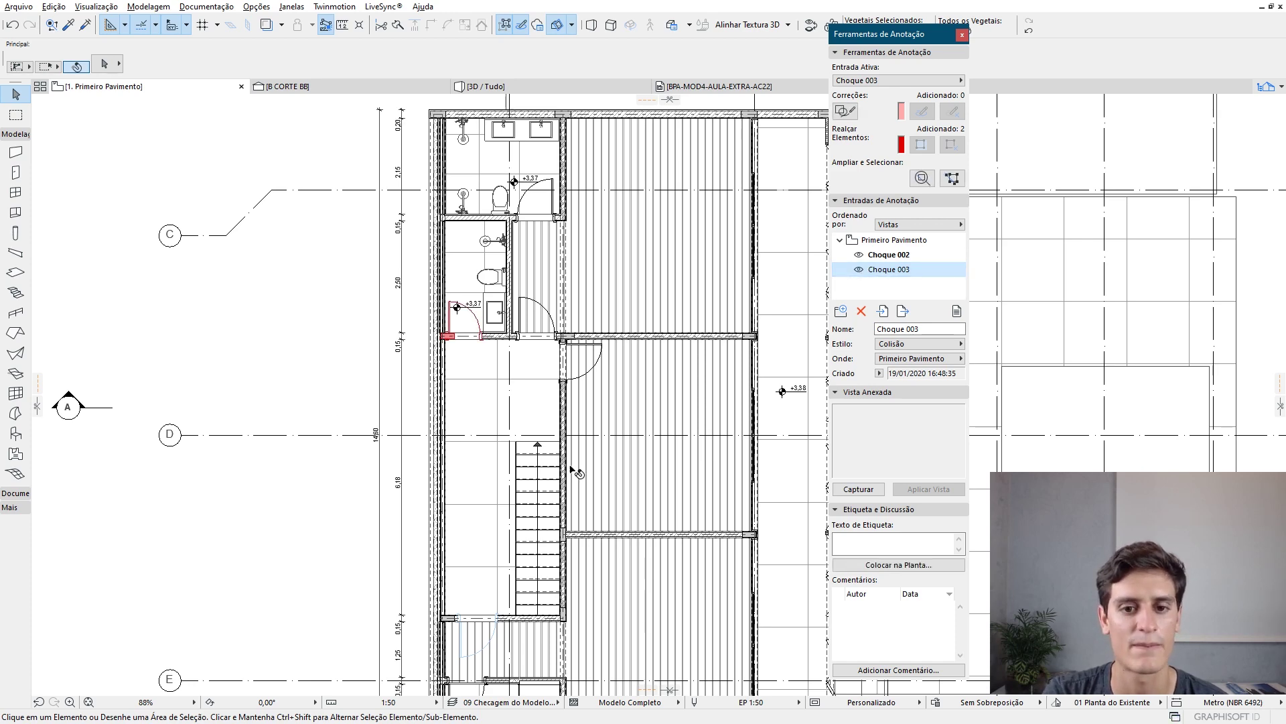
pyautogui.scroll(10, 460, 319)
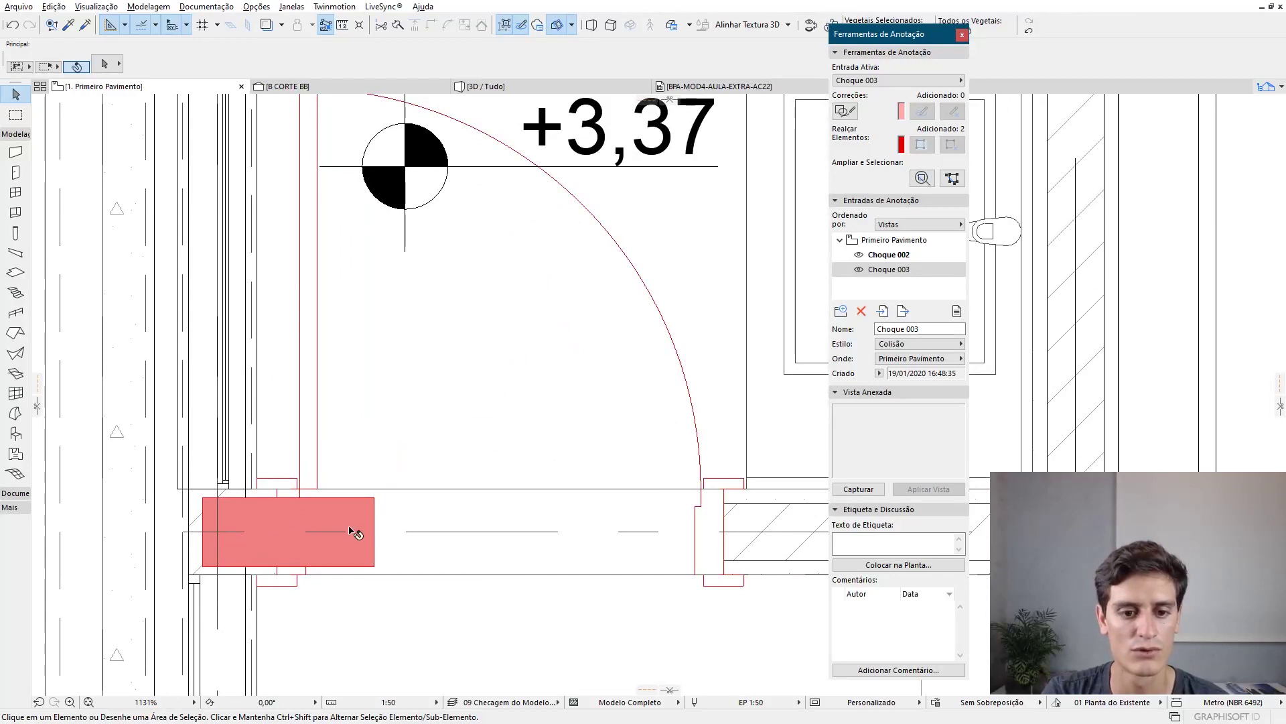
pyautogui.scroll(-4, 349, 523)
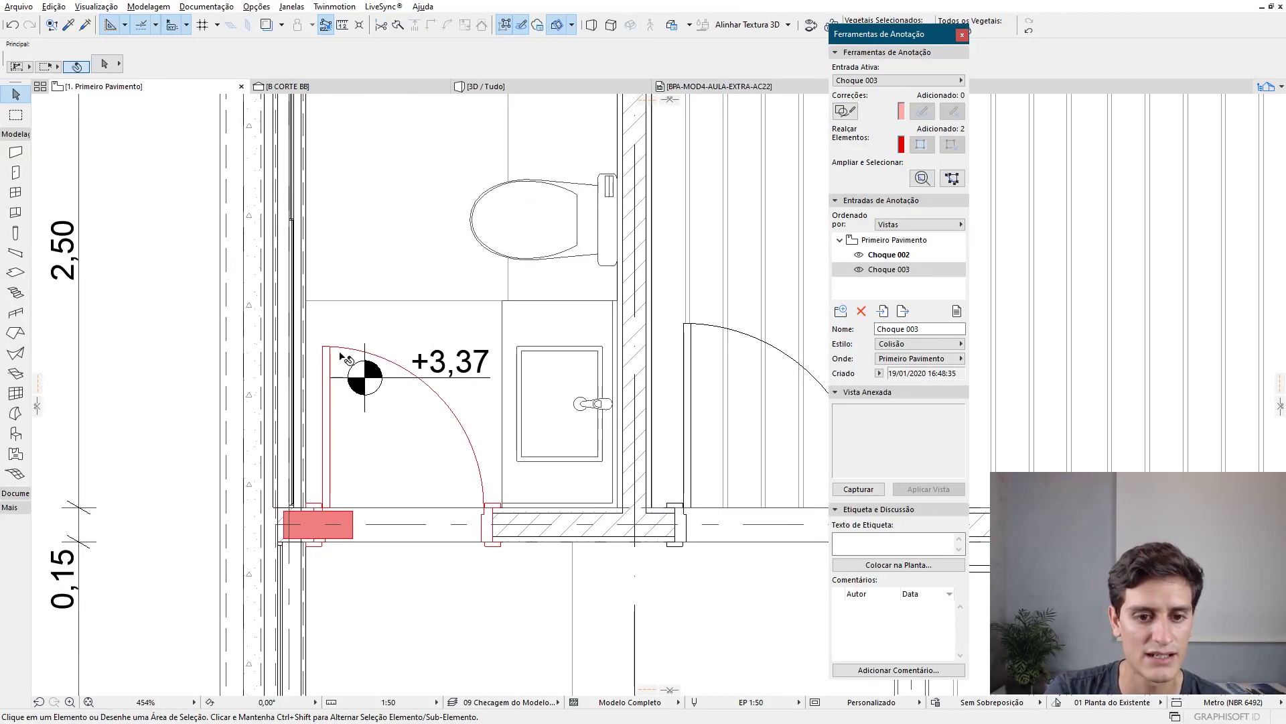
pyautogui.click(359, 367)
pyautogui.scroll(2, 402, 407)
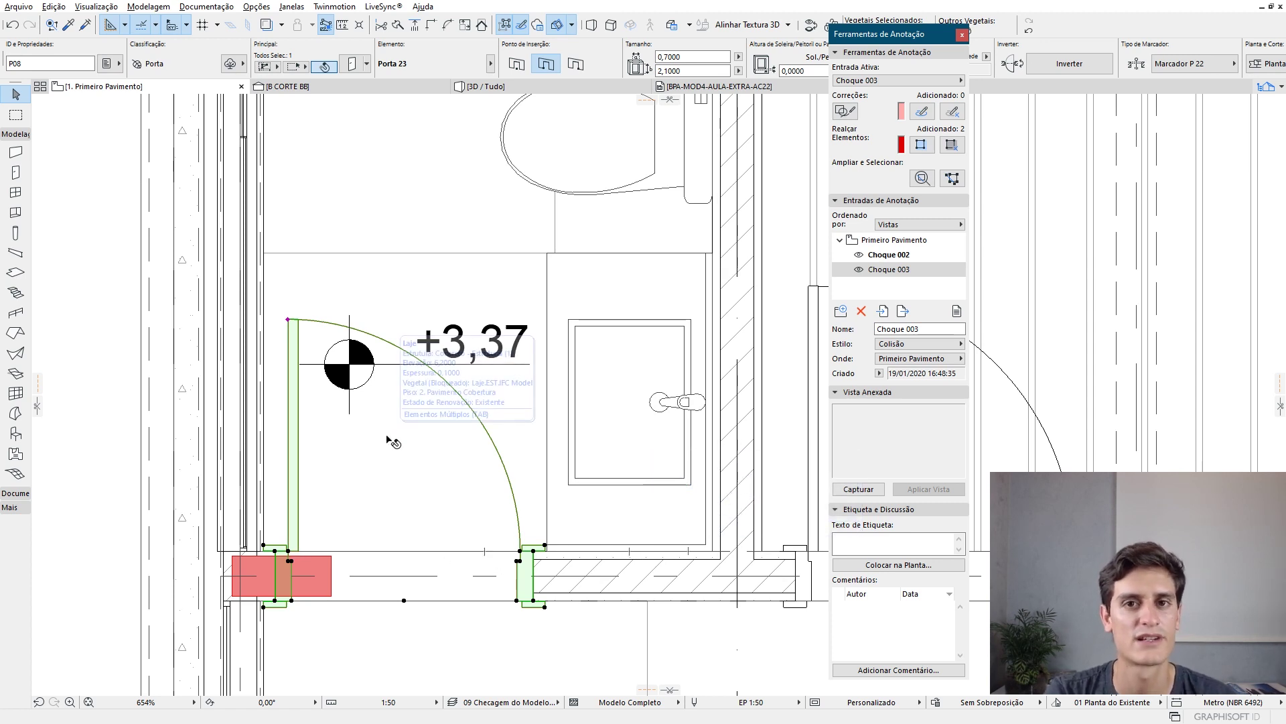
pyautogui.click(863, 490)
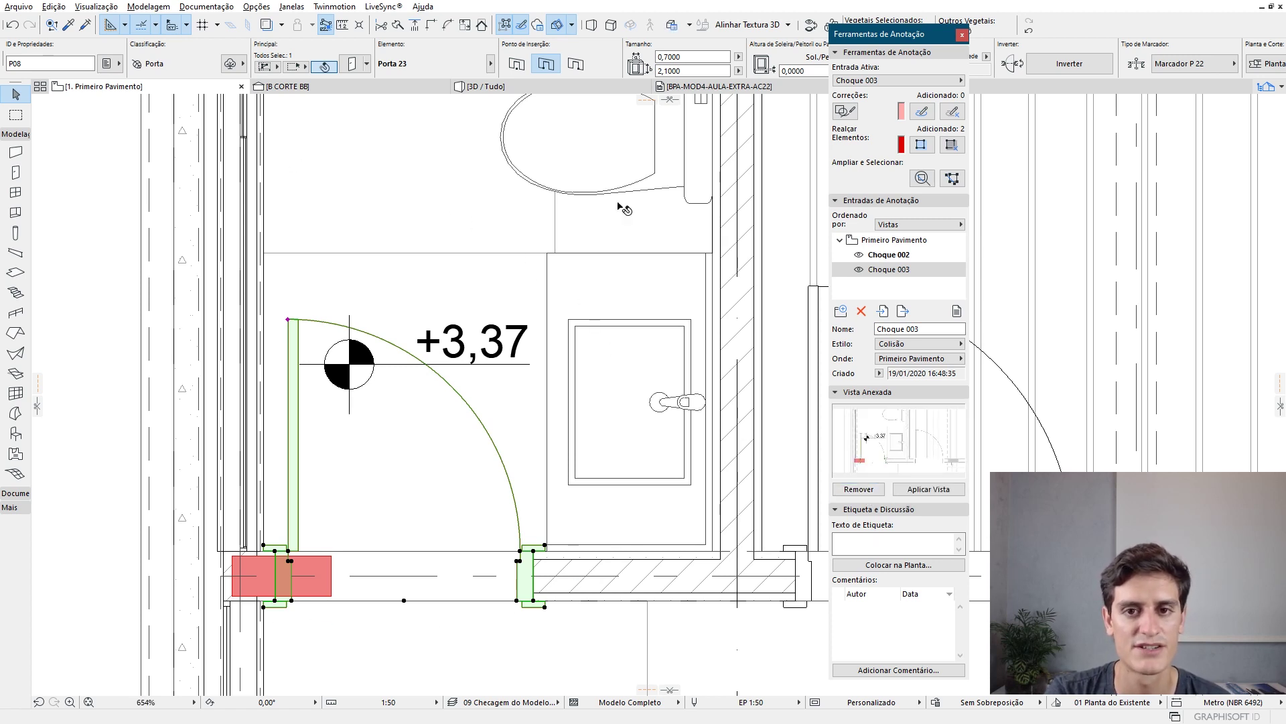
# - Add the comment "Verificar possibilidade de inverter a posição do pilar" to the Choque 003 entry
pyautogui.click(899, 669)
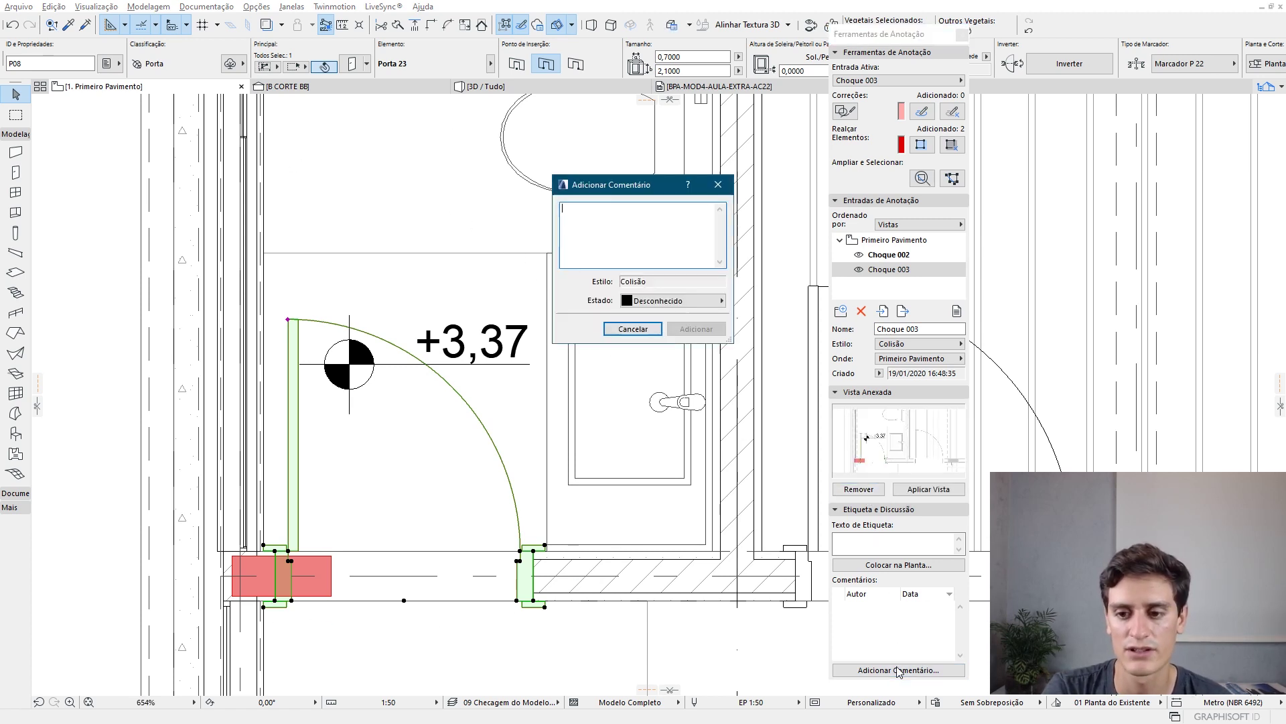
pyautogui.write('Verifica')
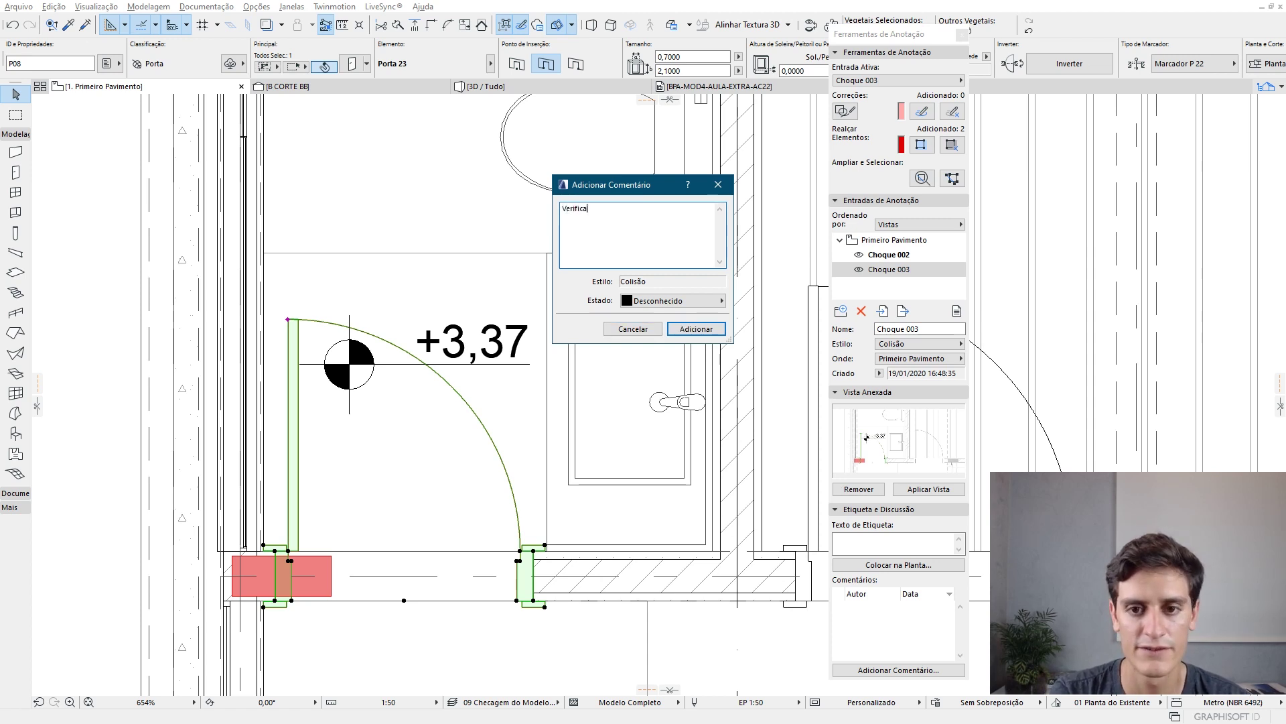
pyautogui.write('r possibil')
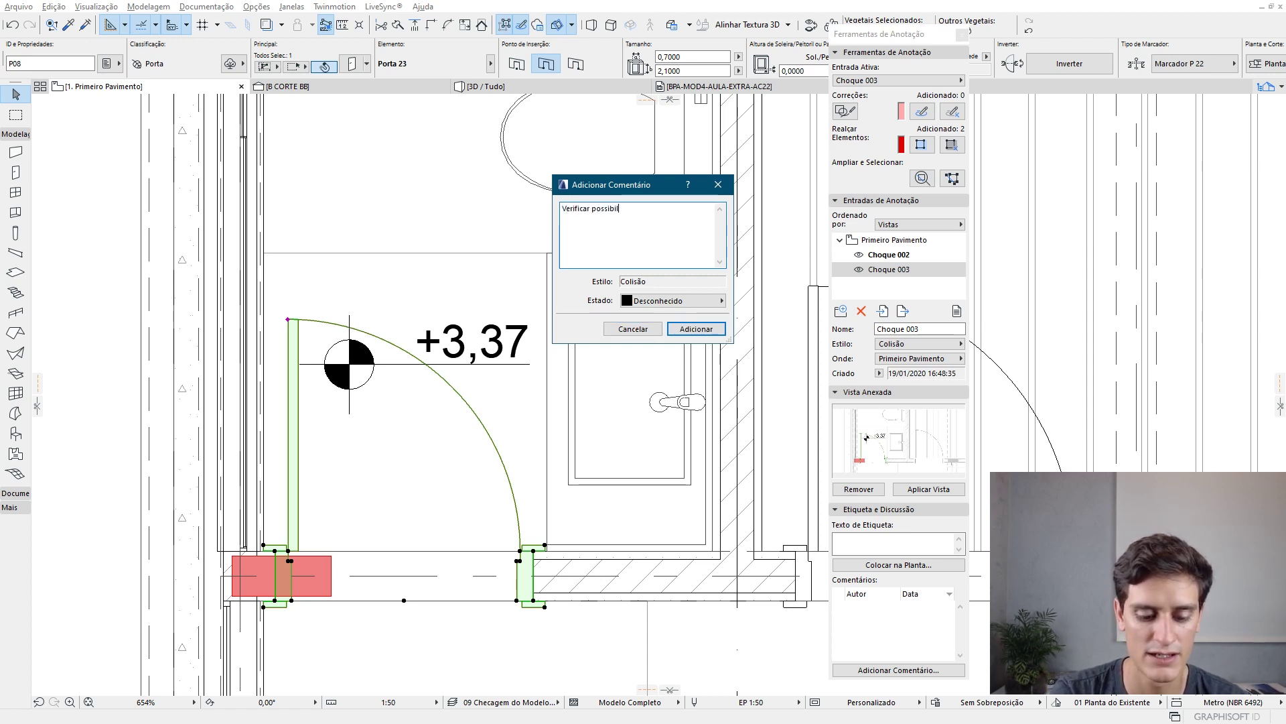
pyautogui.write('idade de inve')
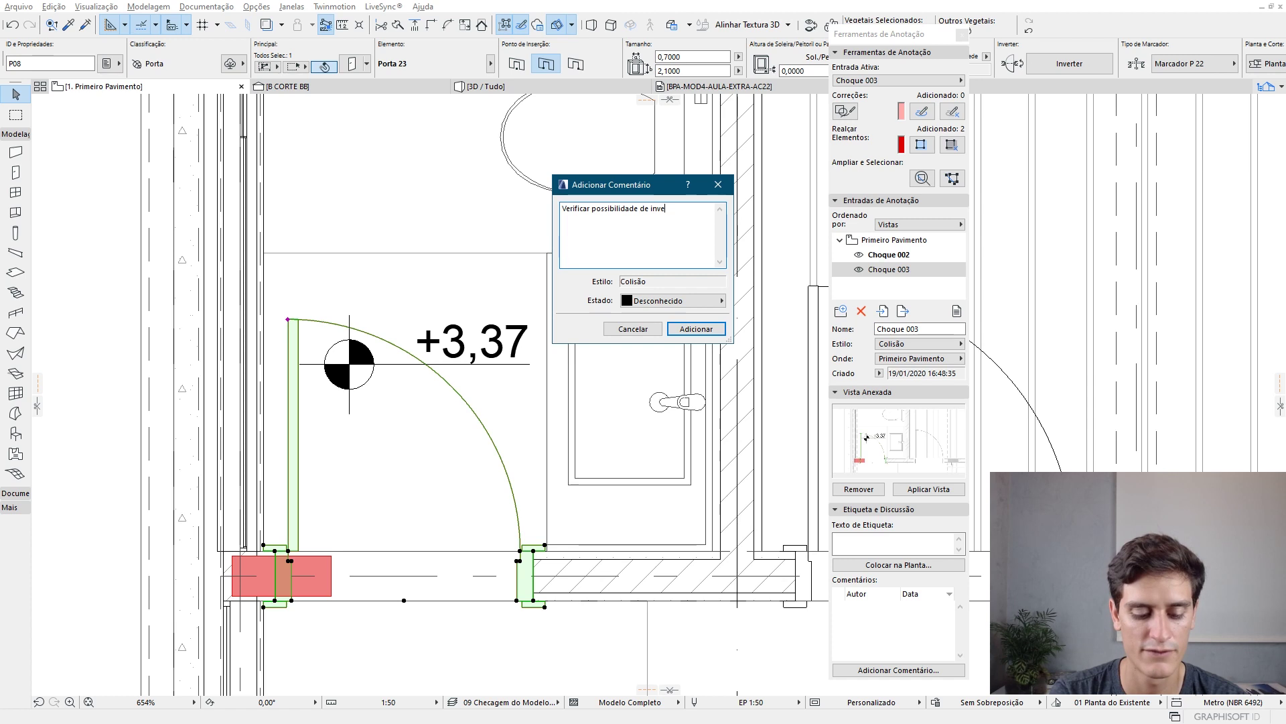
pyautogui.write('rter a posição do pilar')
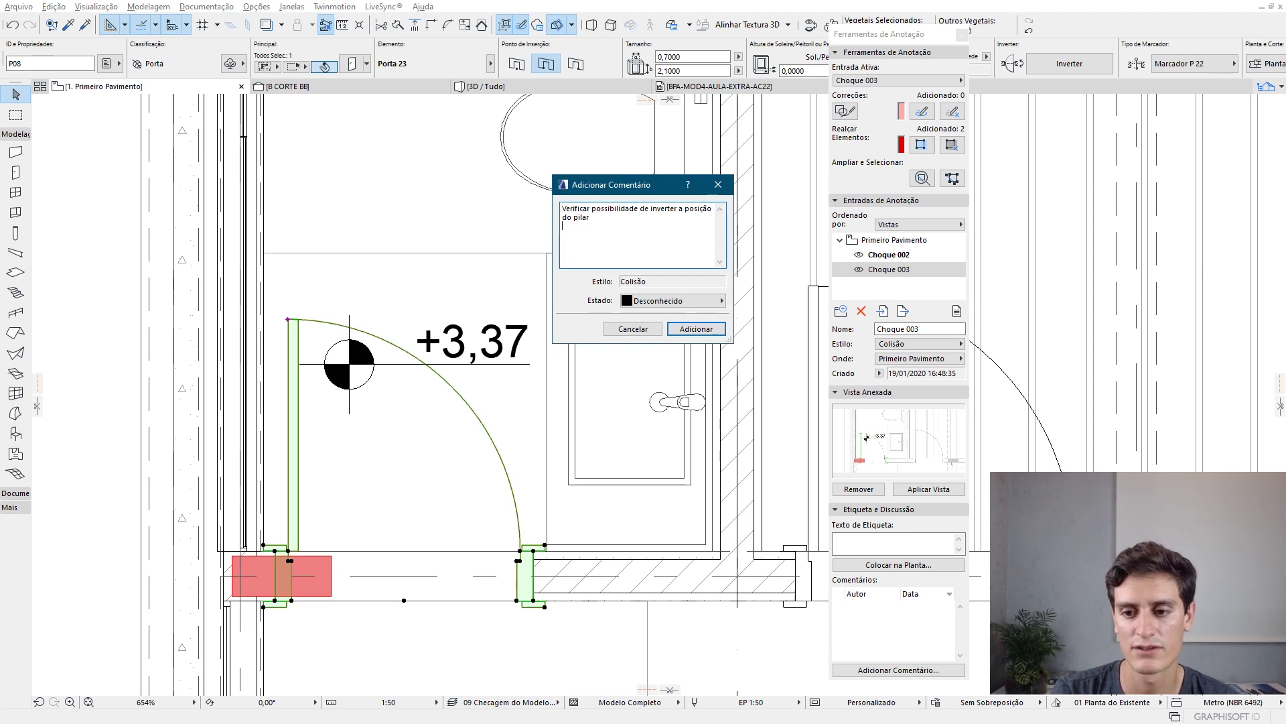
pyautogui.press('Return')
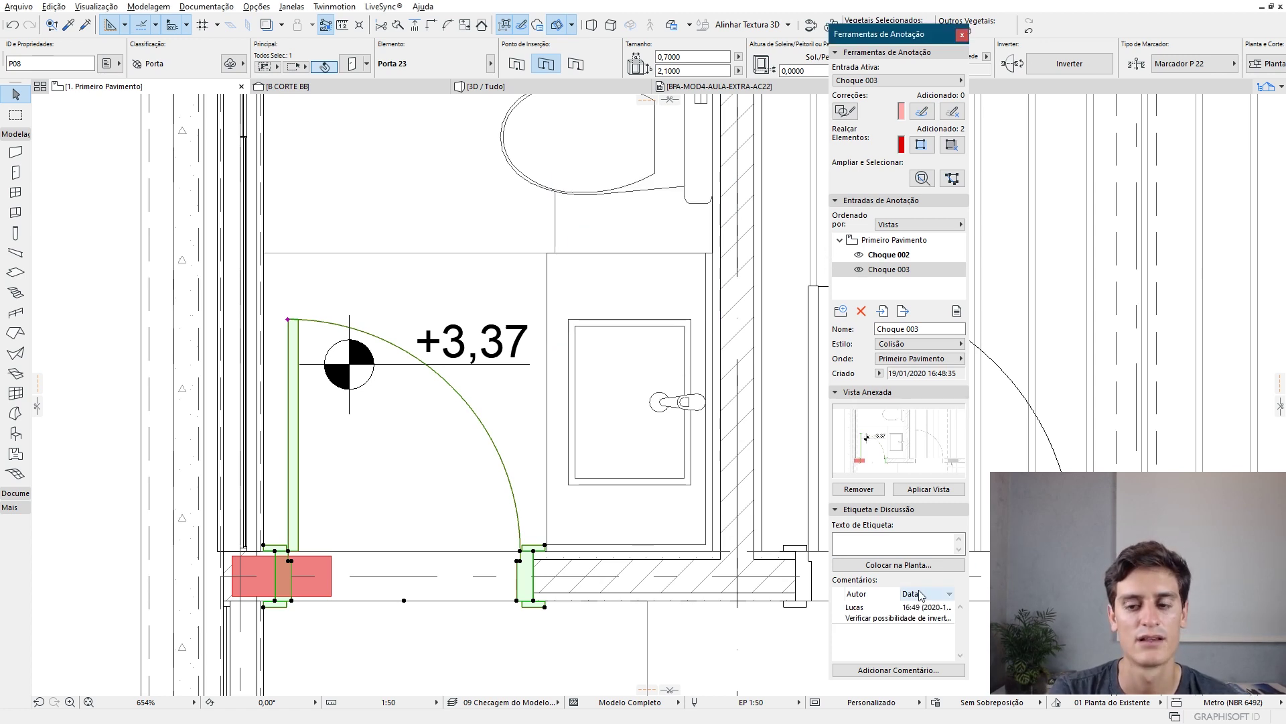
# - Export the Choque 003 annotation entry as a BCF file named Comentários-ARQ in the arquivos aula folder
pyautogui.click(896, 271)
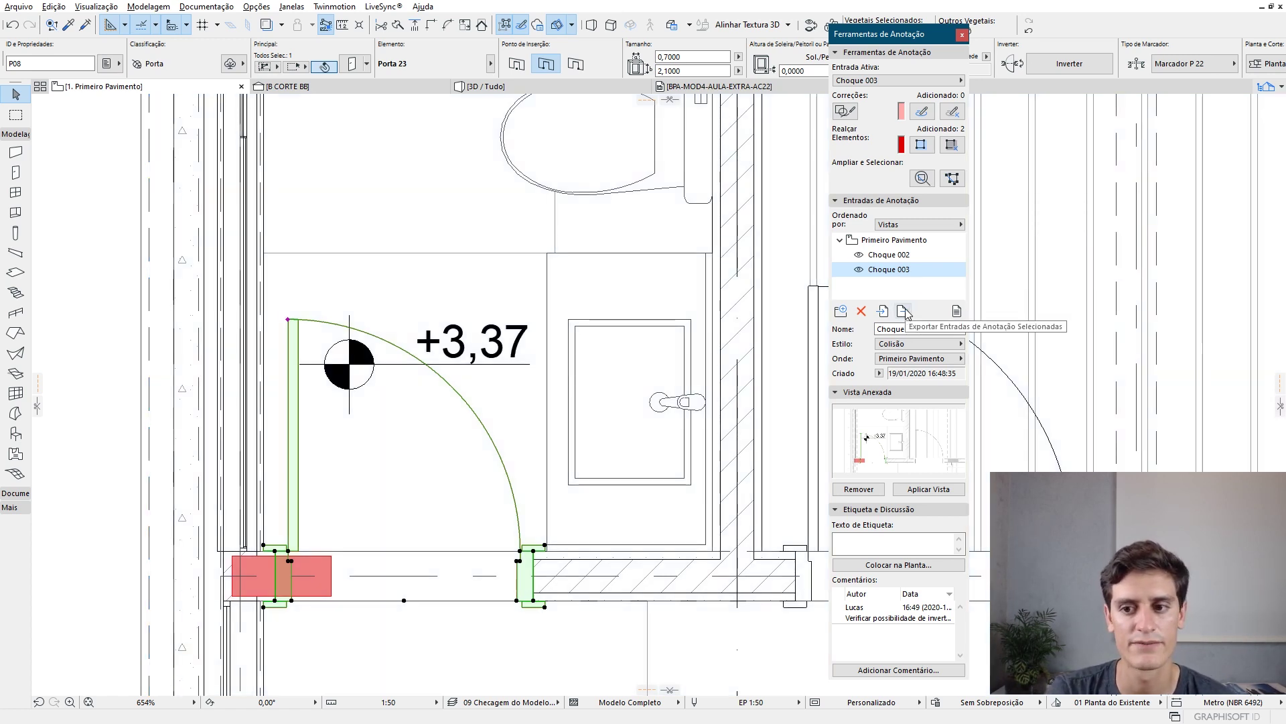
pyautogui.click(904, 311)
pyautogui.write('Comentários-ARQ')
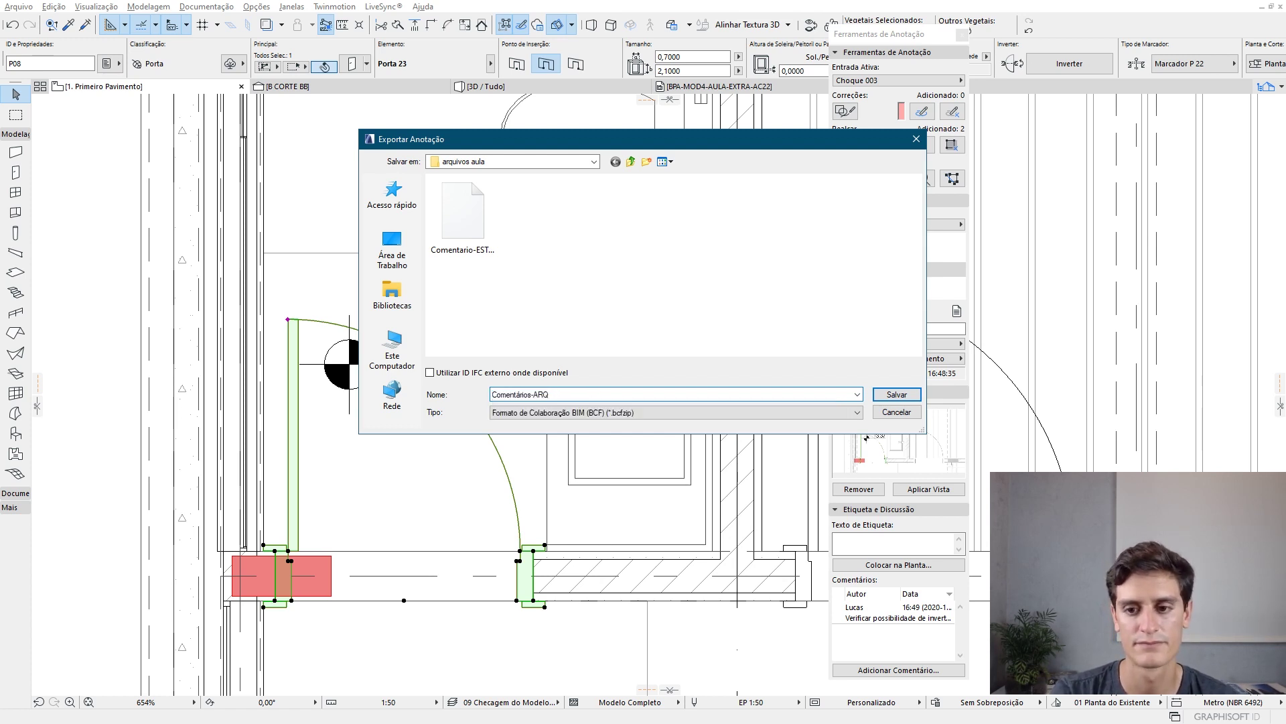
pyautogui.click(902, 396)
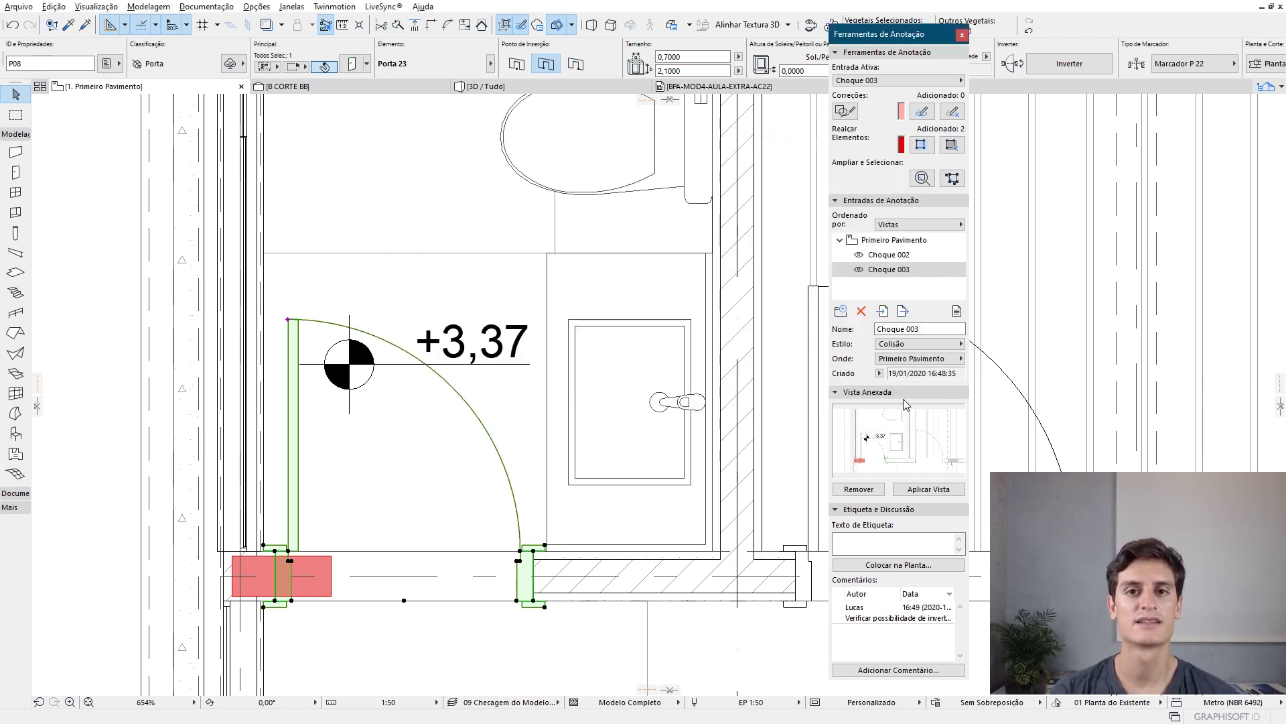